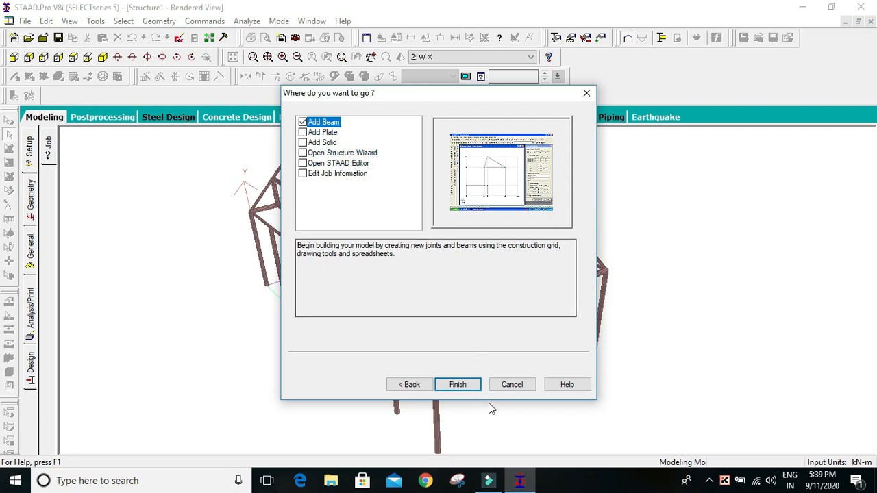
Finish the model setup with Add Beam and draw a gable frame through (0,0), (0,4), (5,6), (10,4) and (10,0), then close the snap grid
{"action": "left_click", "coordinate": [457, 384]}
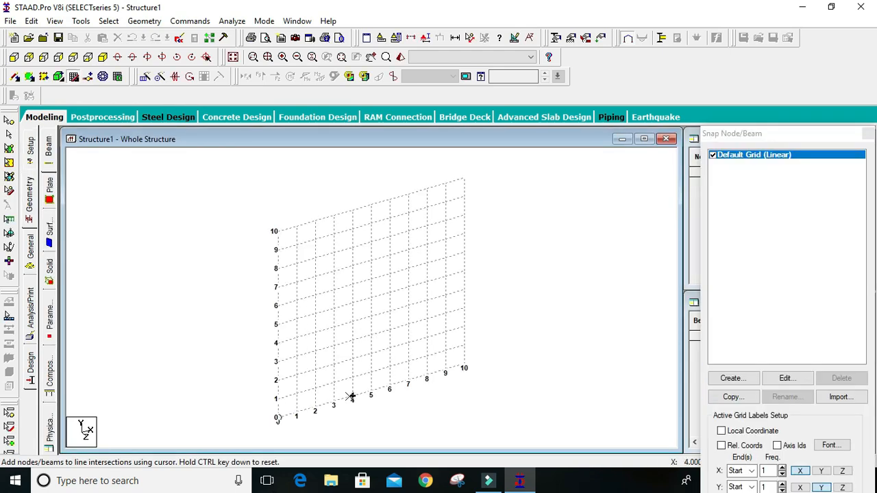
{"action": "left_click", "coordinate": [278, 416]}
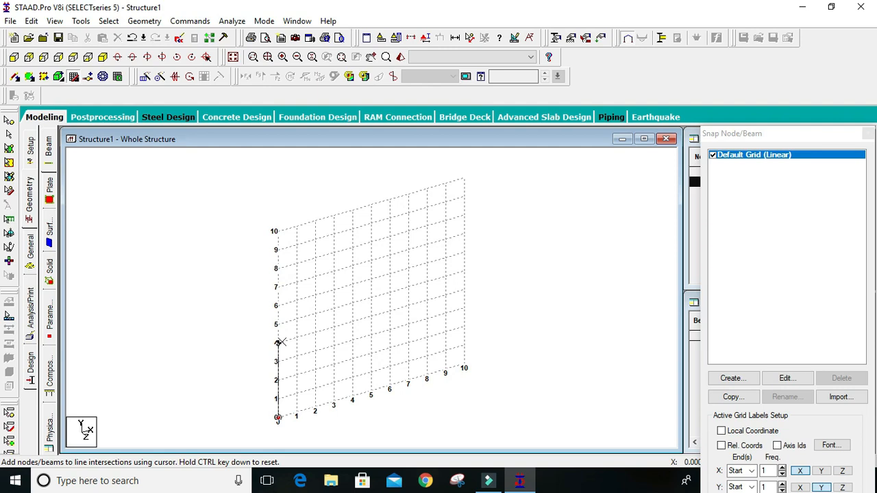
{"action": "left_click", "coordinate": [278, 342]}
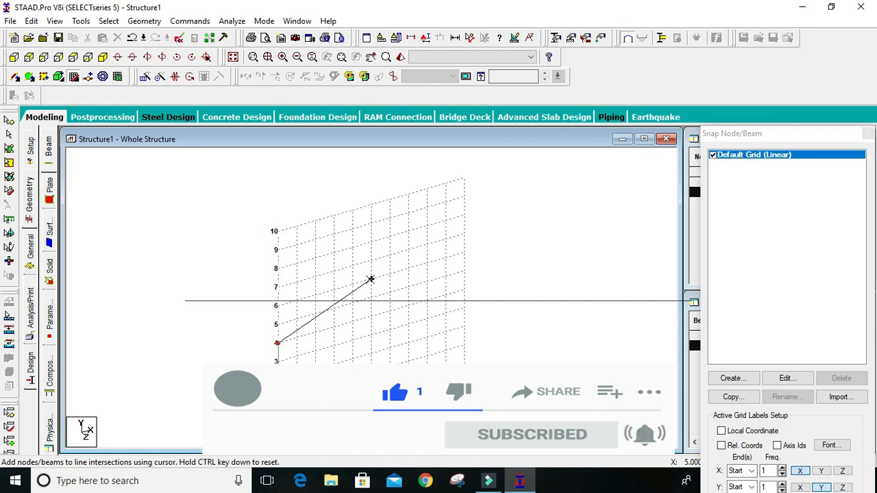
{"action": "left_click", "coordinate": [370, 280]}
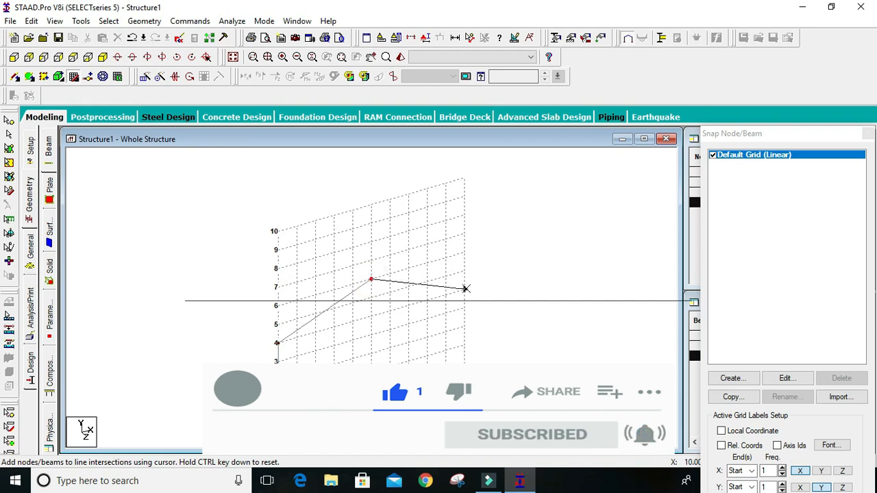
{"action": "left_click", "coordinate": [464, 289]}
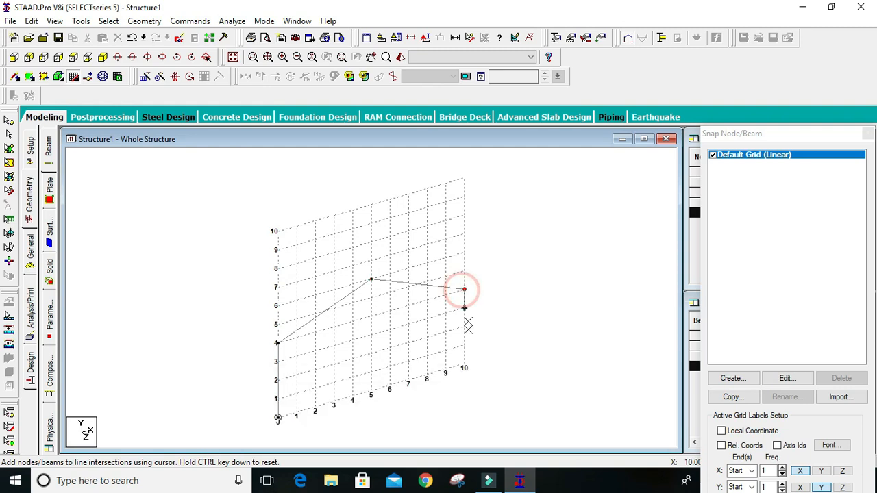
{"action": "left_click", "coordinate": [464, 365]}
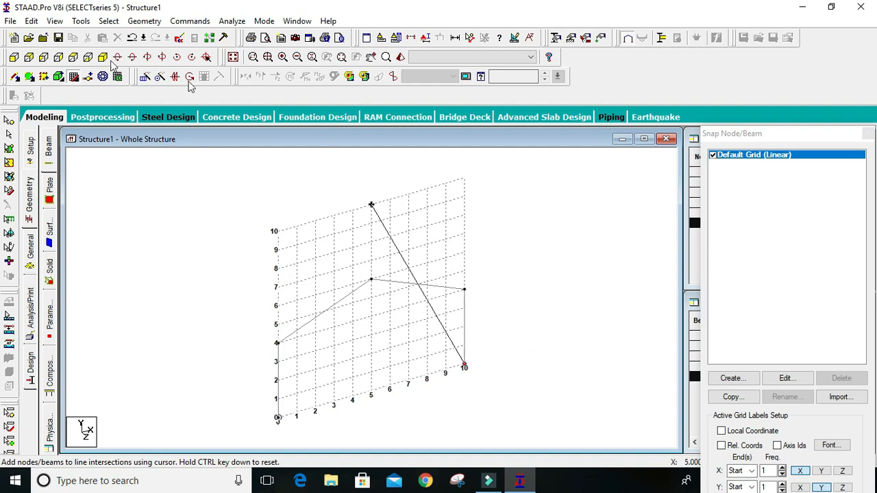
{"action": "left_click", "coordinate": [73, 78]}
{"action": "scroll", "coordinate": [480, 289], "scroll_direction": "down", "scroll_amount": 10}
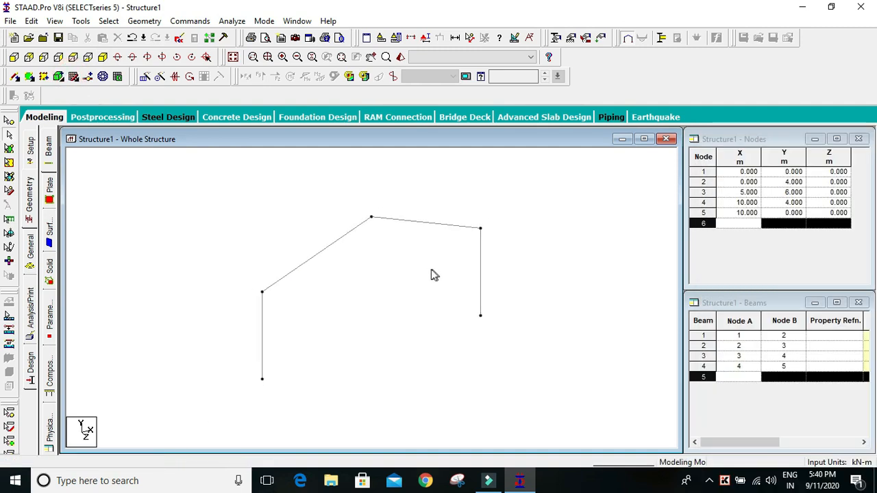
{"action": "middle_click_drag", "start_coordinate": [437, 280], "coordinate": [423, 270]}
{"action": "scroll", "coordinate": [392, 283], "scroll_direction": "up", "scroll_amount": 3}
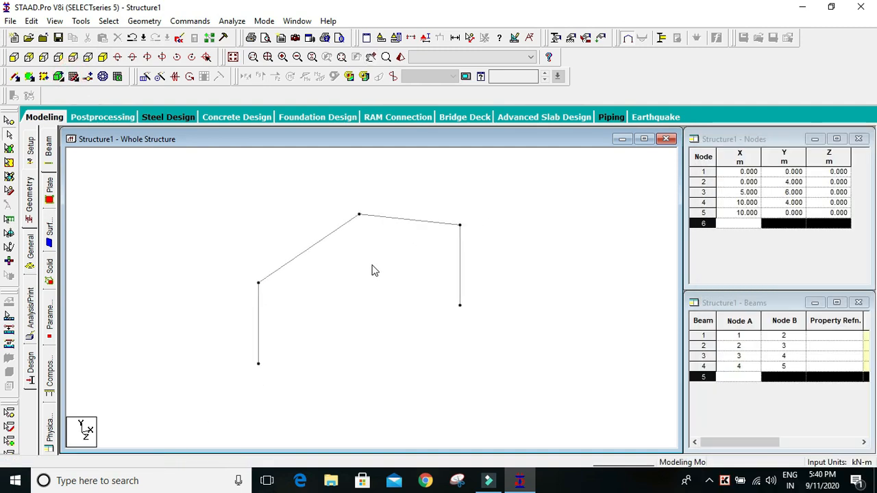
{"action": "scroll", "coordinate": [373, 269], "scroll_direction": "up", "scroll_amount": 2}
{"action": "scroll", "coordinate": [401, 276], "scroll_direction": "up", "scroll_amount": 1}
{"action": "scroll", "coordinate": [396, 276], "scroll_direction": "down", "scroll_amount": 3}
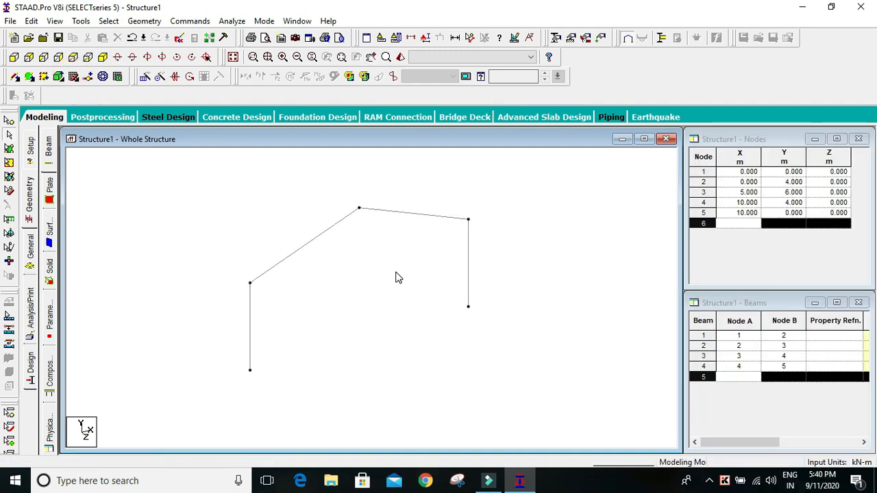
{"action": "scroll", "coordinate": [391, 274], "scroll_direction": "down", "scroll_amount": 1}
{"action": "middle_click_drag", "start_coordinate": [403, 283], "coordinate": [432, 292]}
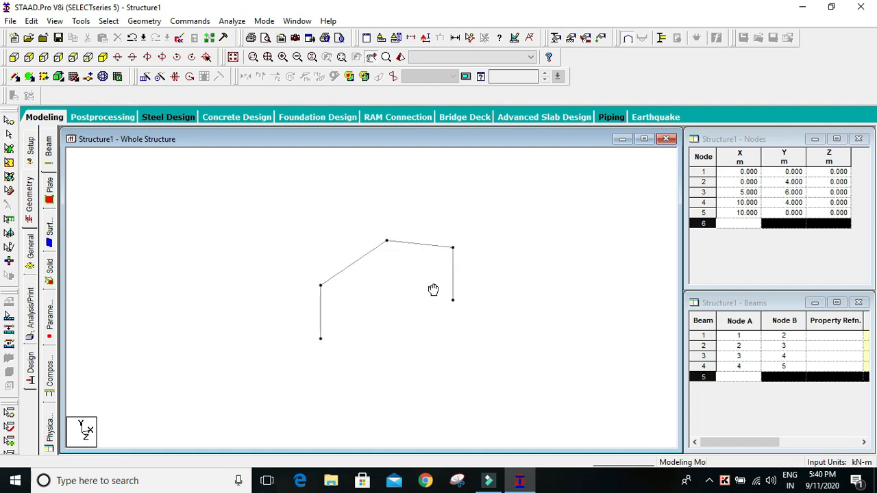
{"action": "scroll", "coordinate": [335, 284], "scroll_direction": "up", "scroll_amount": 1}
{"action": "scroll", "coordinate": [322, 282], "scroll_direction": "up", "scroll_amount": 1}
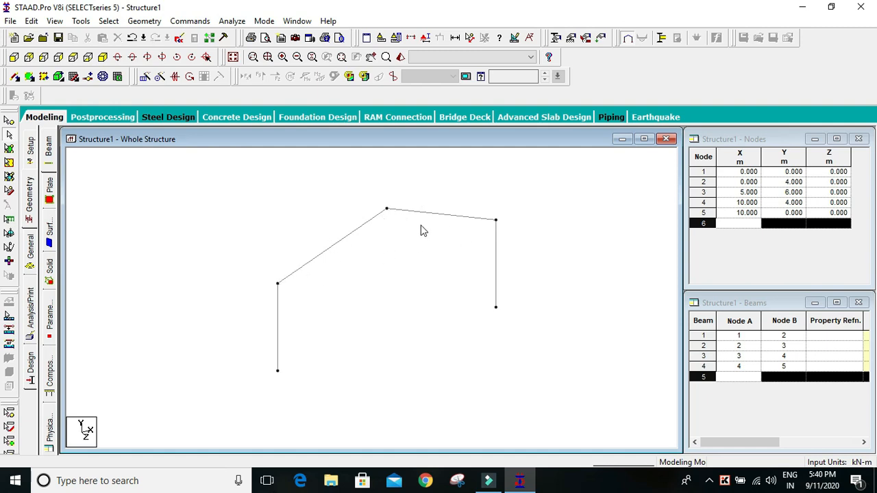
{"action": "scroll", "coordinate": [420, 234], "scroll_direction": "down", "scroll_amount": 4}
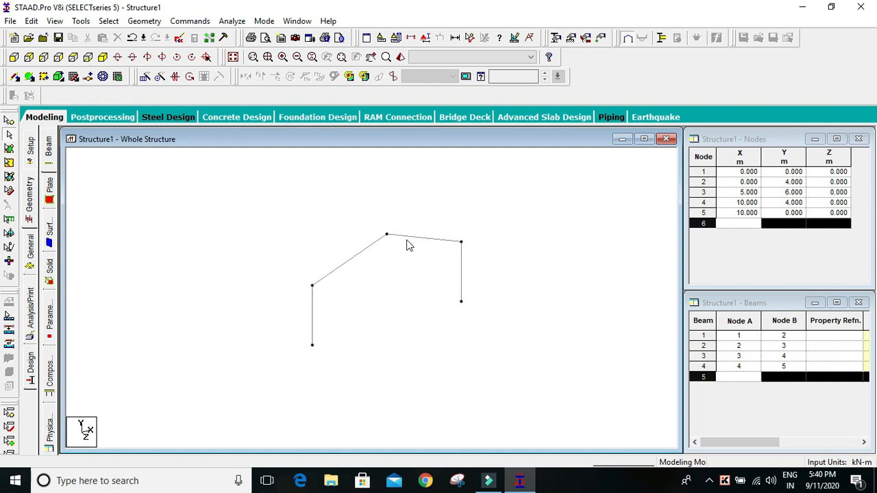
{"action": "scroll", "coordinate": [414, 230], "scroll_direction": "up", "scroll_amount": 4}
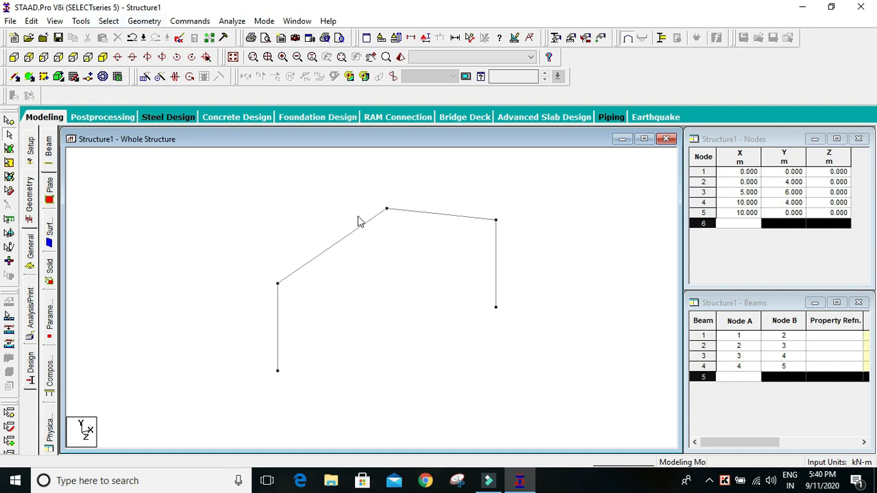
{"action": "left_click", "coordinate": [144, 21]}
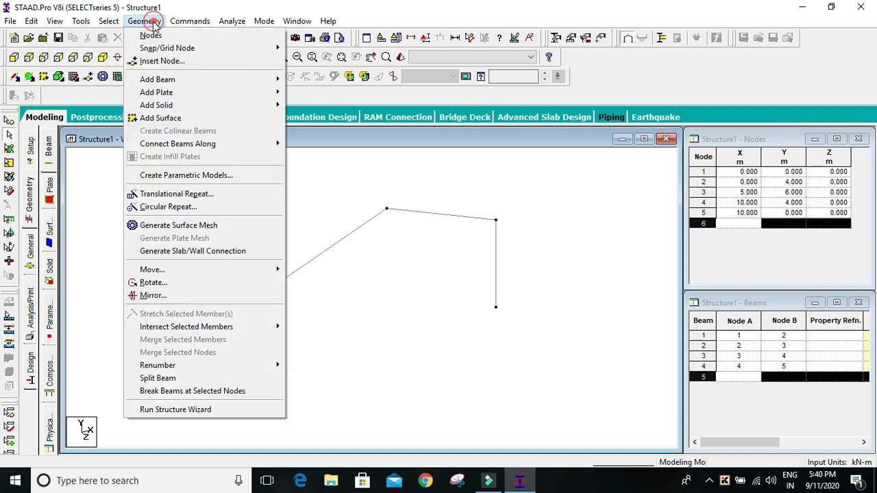
{"action": "left_click", "coordinate": [353, 272]}
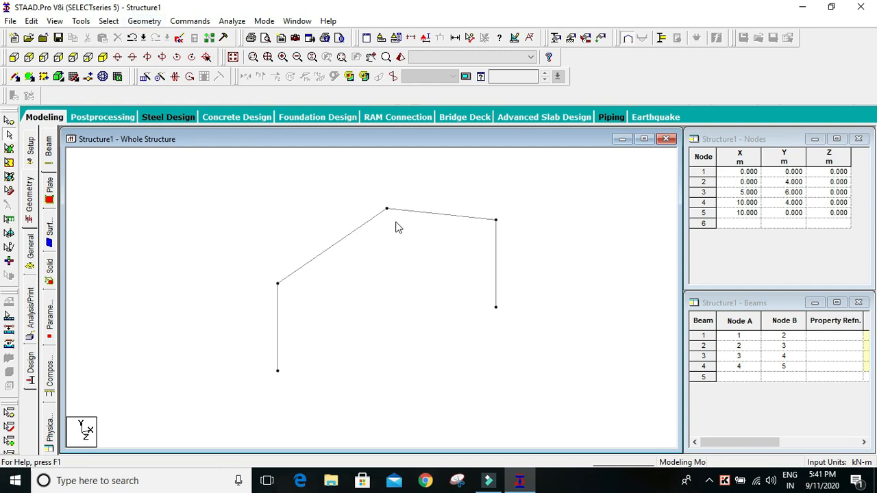
Delete the two sloping rafter beams along with the unattached ridge node
{"action": "left_click_drag", "start_coordinate": [448, 175], "coordinate": [328, 267]}
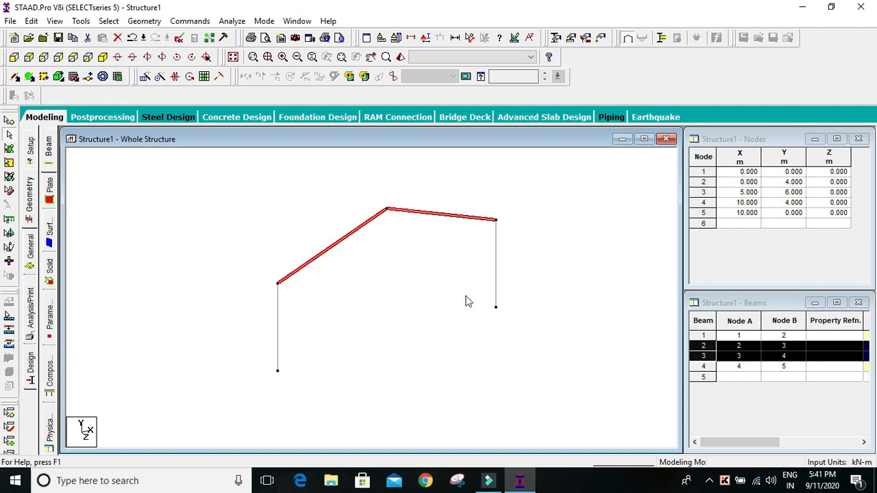
{"action": "key", "text": "Delete"}
{"action": "left_click", "coordinate": [480, 267]}
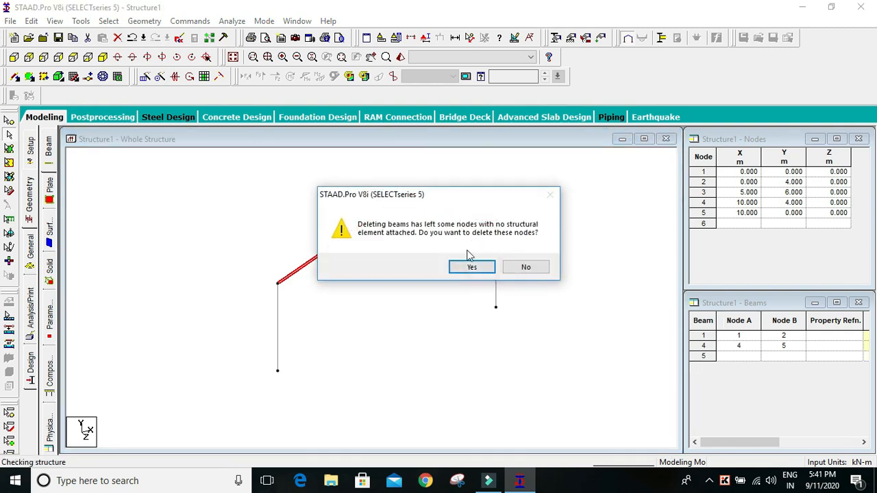
{"action": "left_click", "coordinate": [472, 267]}
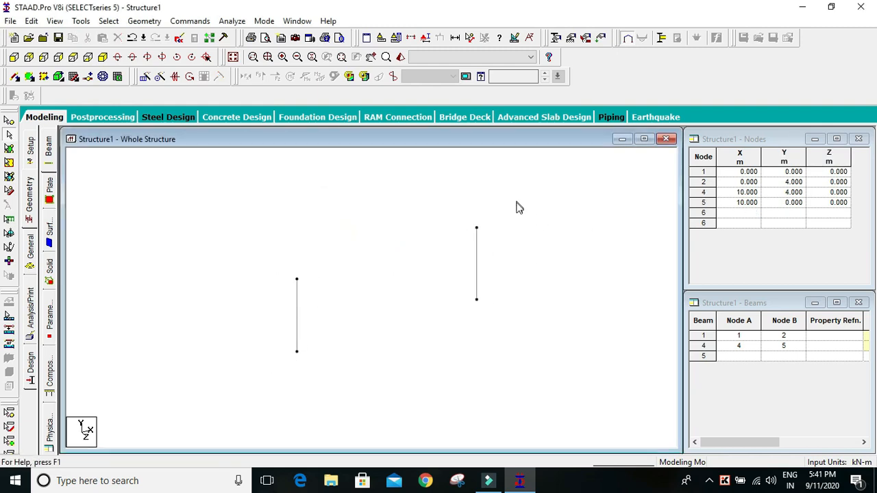
Copy both columns with Translational Repeat along global Z, using 6 steps at 3 m spacing
{"action": "scroll", "coordinate": [516, 211], "scroll_direction": "down", "scroll_amount": 2}
{"action": "left_click_drag", "start_coordinate": [531, 200], "coordinate": [307, 345]}
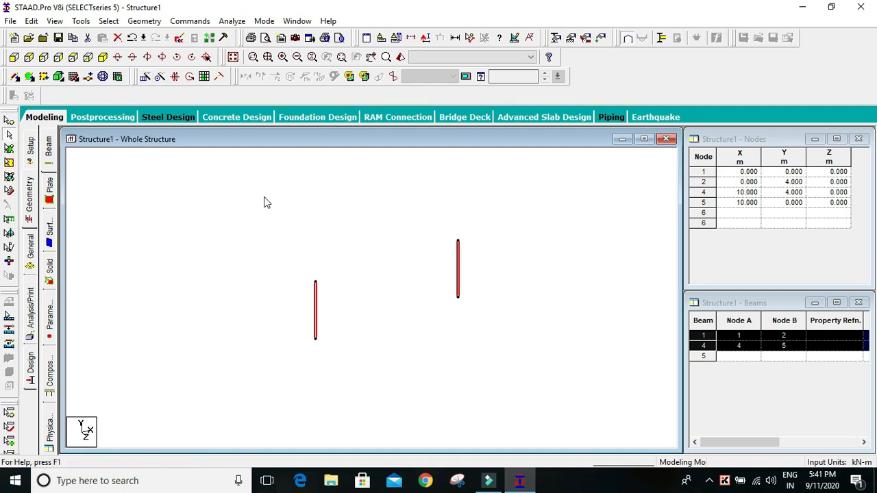
{"action": "left_click", "coordinate": [143, 76]}
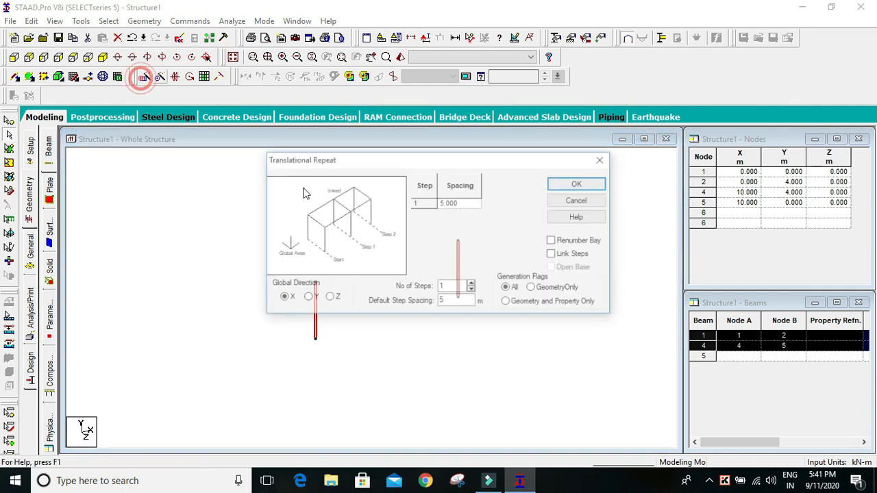
{"action": "left_click", "coordinate": [329, 298]}
{"action": "double_click", "coordinate": [453, 301]}
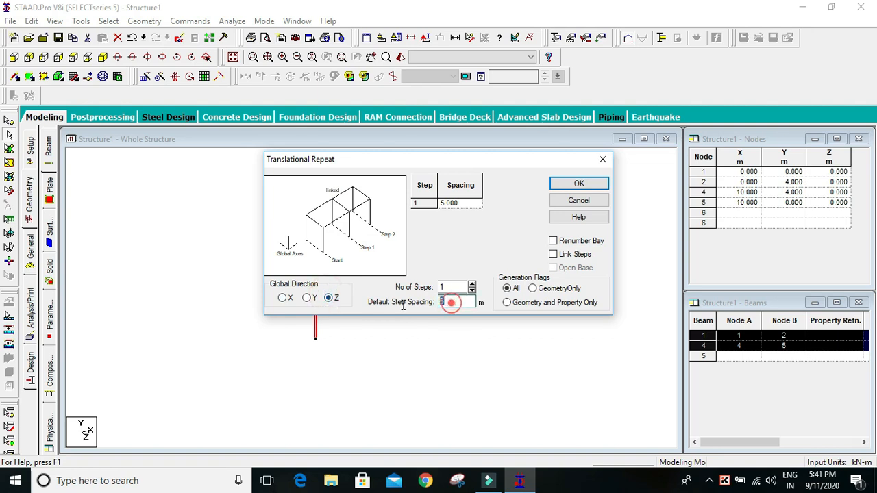
{"action": "type", "text": "3"}
{"action": "left_click", "coordinate": [472, 284]}
{"action": "left_click", "coordinate": [472, 283]}
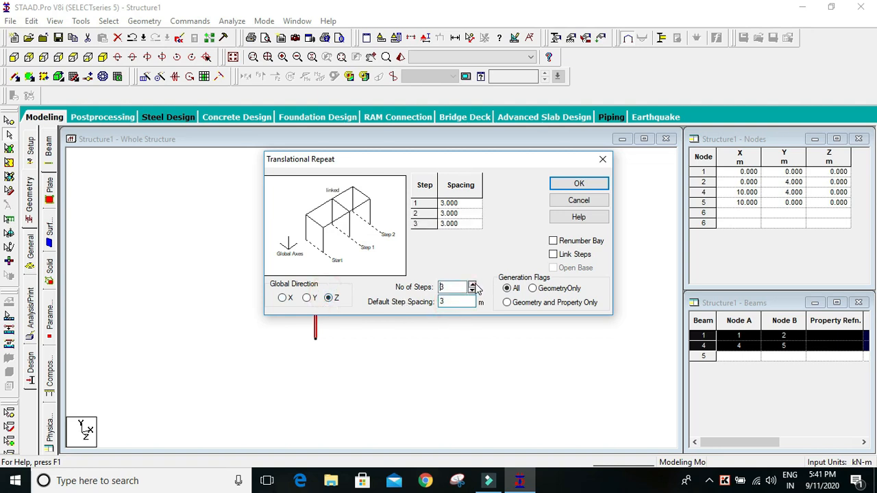
{"action": "left_click", "coordinate": [472, 284]}
{"action": "left_click", "coordinate": [472, 283]}
{"action": "left_click", "coordinate": [472, 284]}
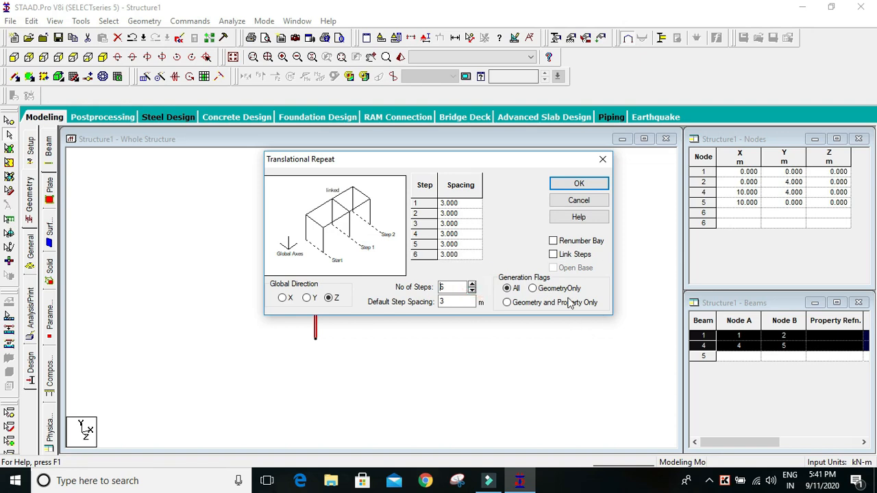
{"action": "left_click", "coordinate": [579, 184]}
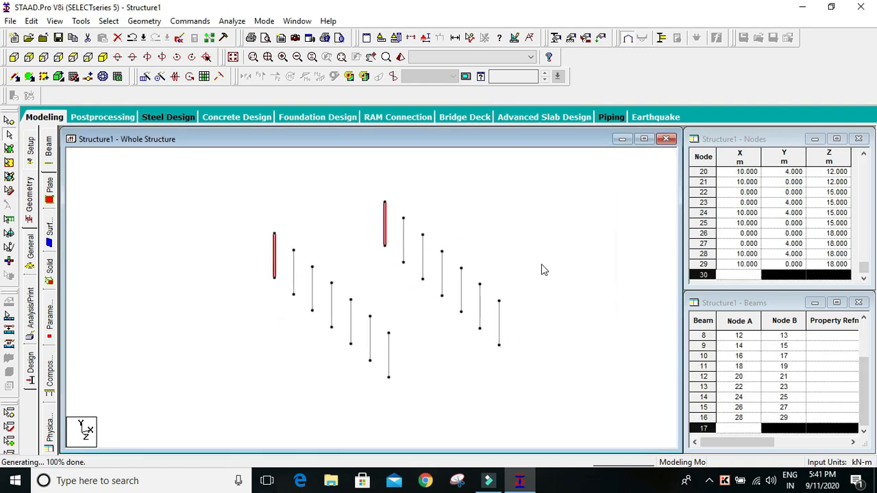
{"action": "left_click", "coordinate": [541, 223]}
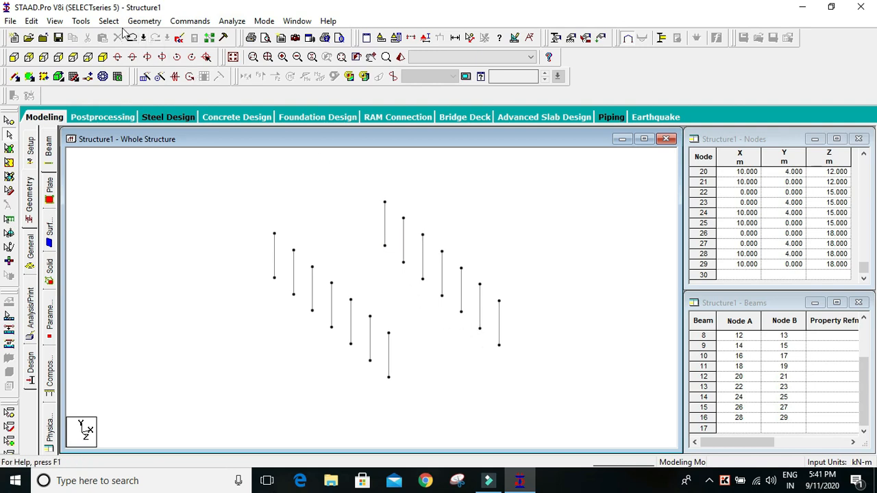
Run the Structure Wizard and open the parameters of the Howe Roof truss model
{"action": "left_click", "coordinate": [144, 21]}
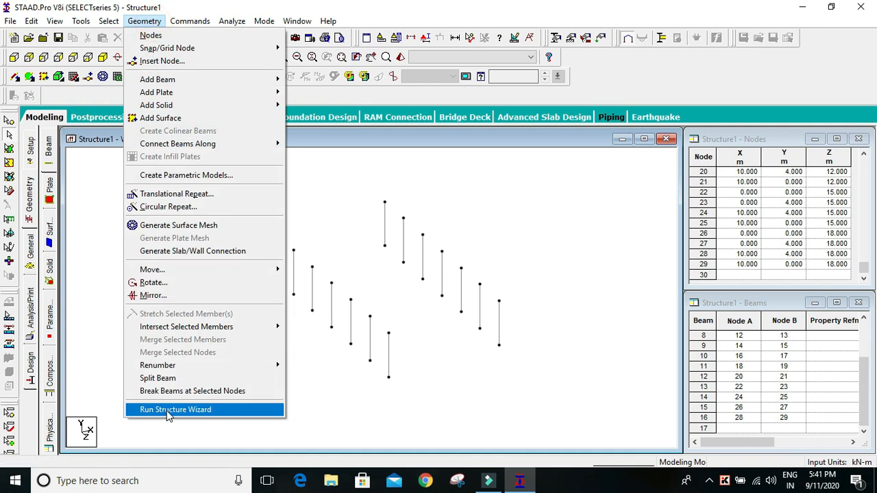
{"action": "left_click", "coordinate": [166, 411]}
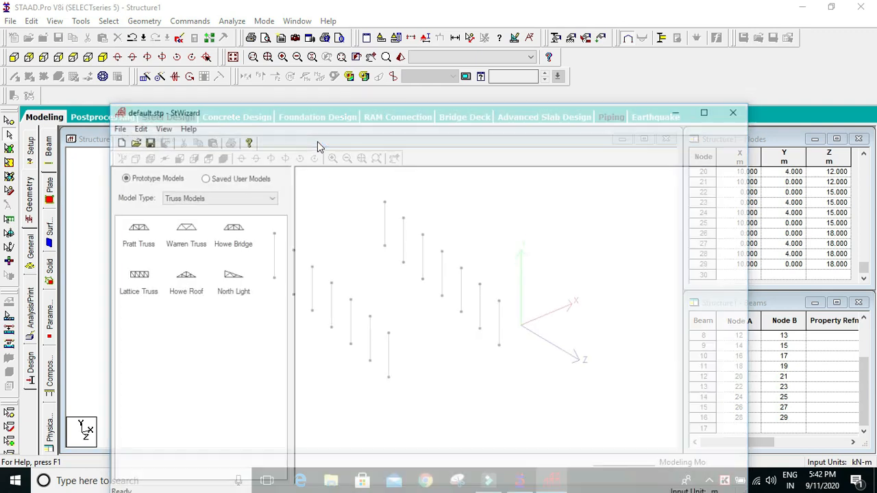
{"action": "left_click_drag", "start_coordinate": [374, 122], "coordinate": [347, 60]}
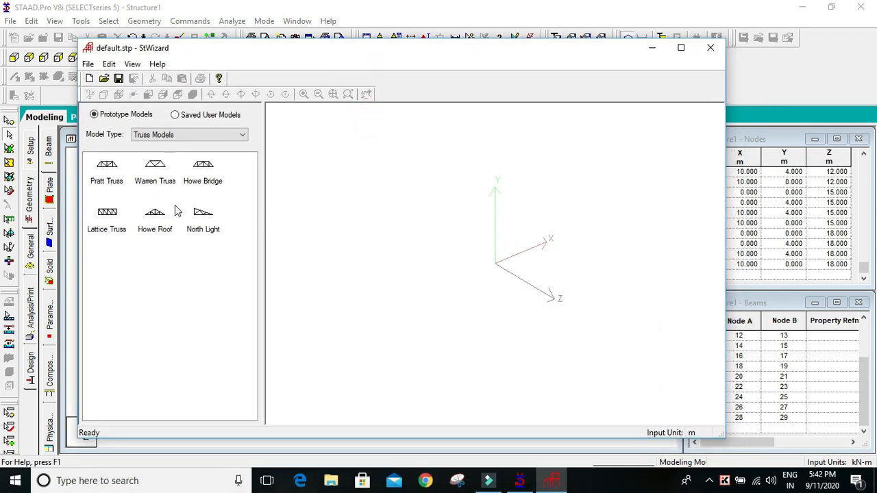
{"action": "left_click", "coordinate": [170, 217]}
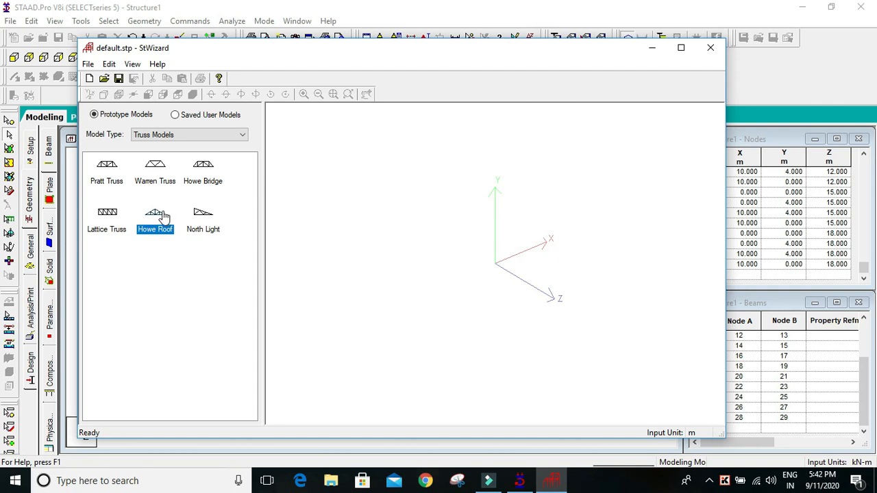
{"action": "double_click", "coordinate": [159, 215]}
{"action": "left_click", "coordinate": [375, 231]}
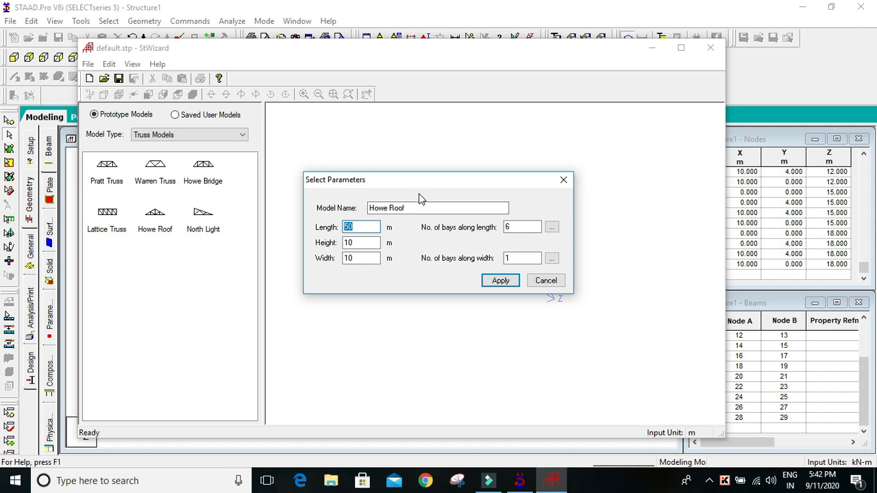
Generate the Howe roof truss with a length of 10 m, a height of 5 m and a new width
{"action": "type", "text": "1"}
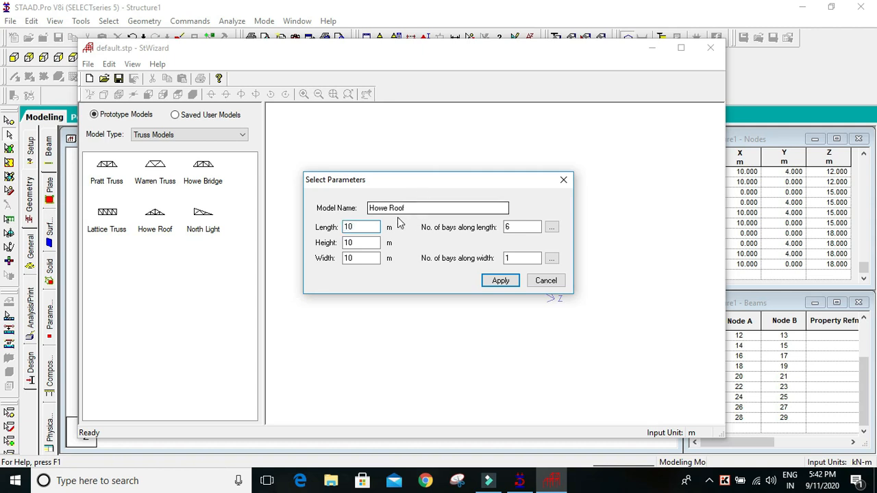
{"action": "left_click", "coordinate": [372, 242]}
{"action": "left_click_drag", "start_coordinate": [372, 242], "coordinate": [324, 248]}
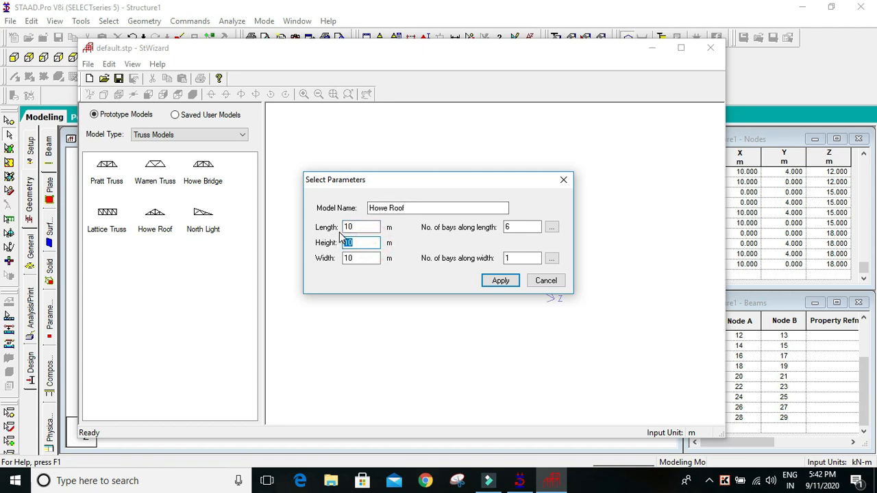
{"action": "type", "text": "5"}
{"action": "left_click_drag", "start_coordinate": [373, 258], "coordinate": [302, 255]}
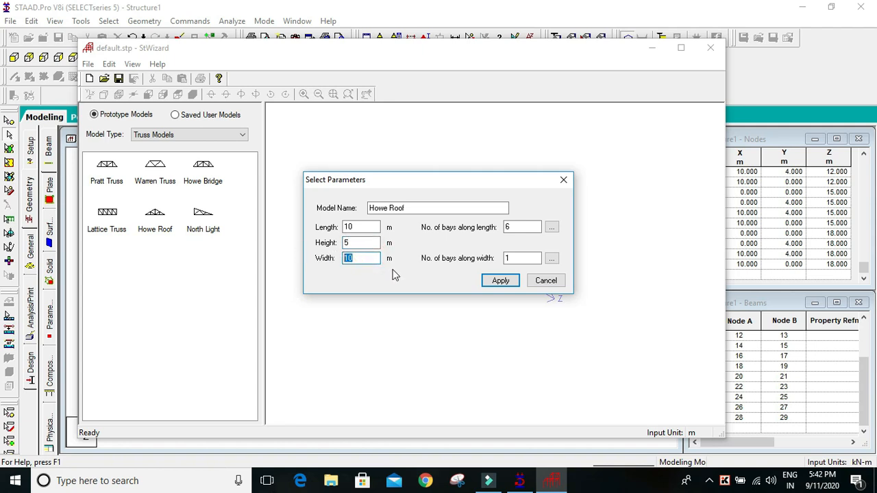
{"action": "left_click", "coordinate": [356, 57]}
{"action": "left_click_drag", "start_coordinate": [366, 259], "coordinate": [330, 259]}
{"action": "type", "text": "1"}
{"action": "left_click", "coordinate": [494, 282]}
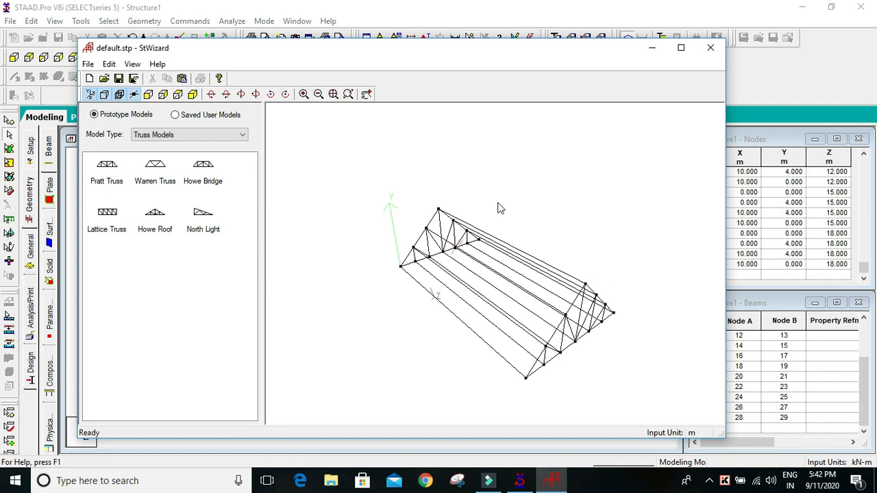
Merge the Howe roof truss prototype into the column model with a Y offset of 5 m
{"action": "left_click", "coordinate": [183, 79]}
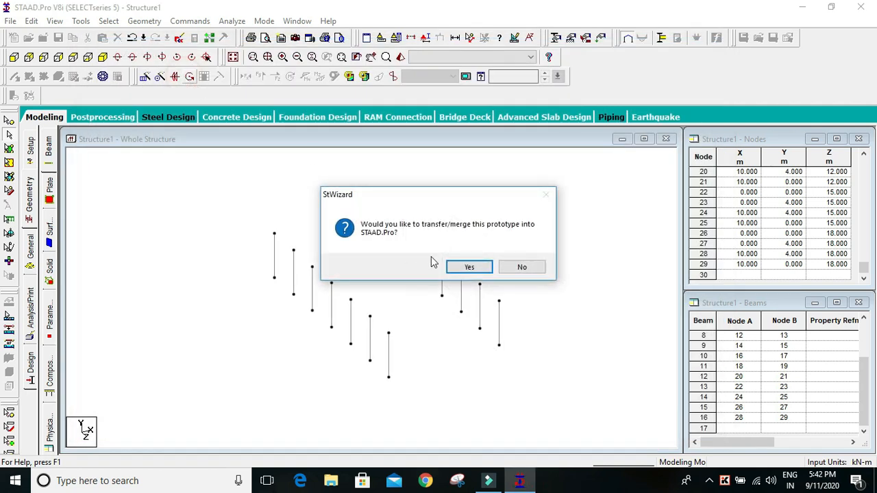
{"action": "left_click", "coordinate": [463, 266]}
{"action": "key", "text": "Tab"}
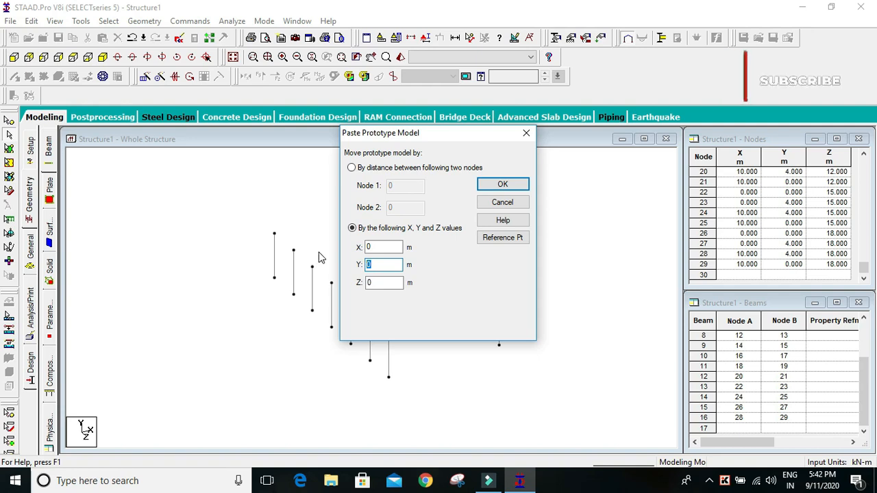
{"action": "type", "text": "5"}
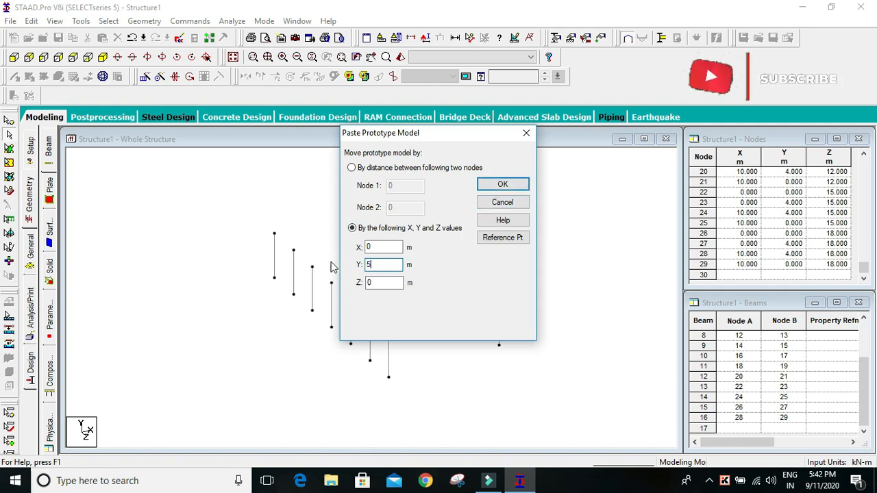
{"action": "left_click", "coordinate": [500, 185]}
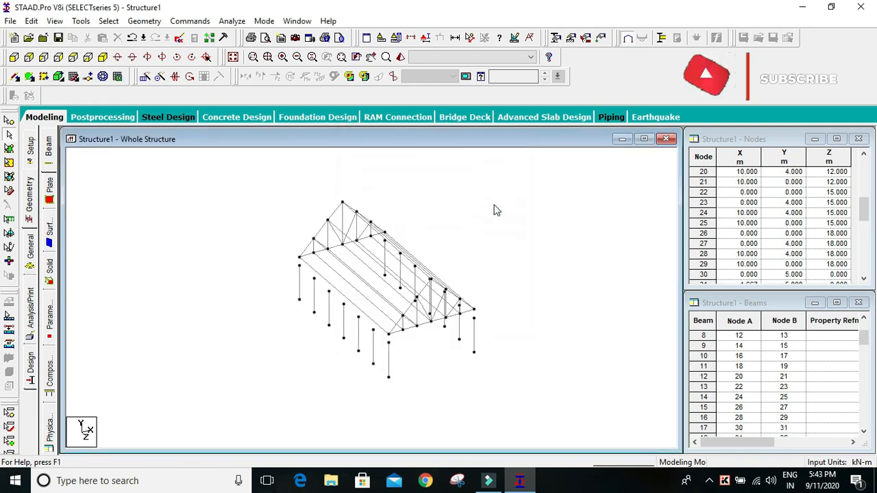
Examine how the merged truss sits relative to the column tops in three-dimensional and front views
{"action": "middle_click_drag", "start_coordinate": [443, 360], "coordinate": [394, 267]}
{"action": "middle_click_drag", "start_coordinate": [509, 326], "coordinate": [367, 348]}
{"action": "scroll", "coordinate": [366, 348], "scroll_direction": "down", "scroll_amount": 5}
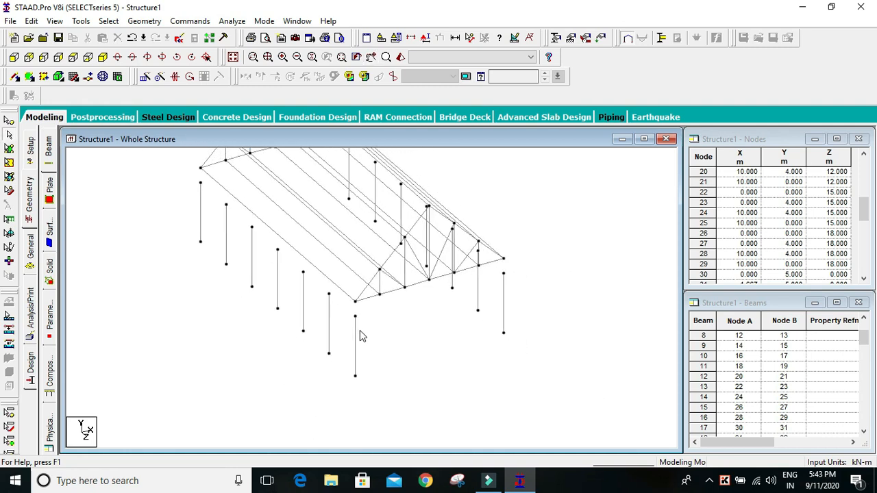
{"action": "scroll", "coordinate": [403, 319], "scroll_direction": "up", "scroll_amount": 2}
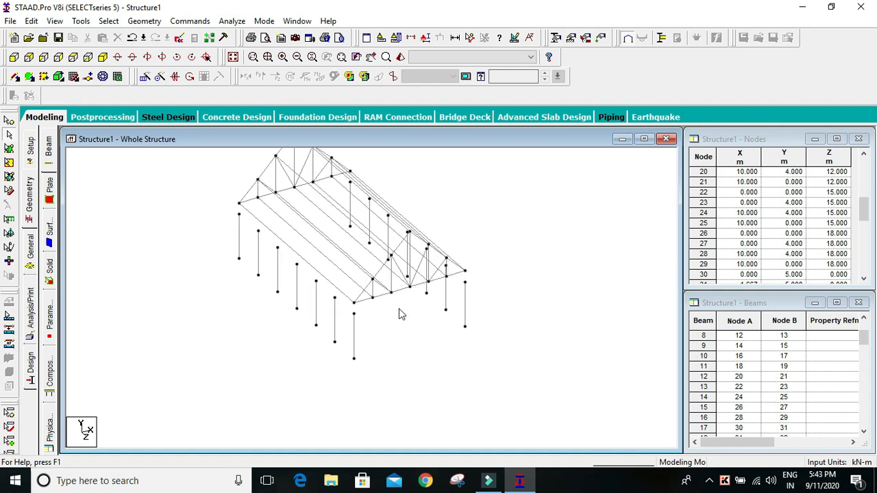
{"action": "left_click", "coordinate": [13, 57]}
{"action": "scroll", "coordinate": [316, 257], "scroll_direction": "up", "scroll_amount": 1}
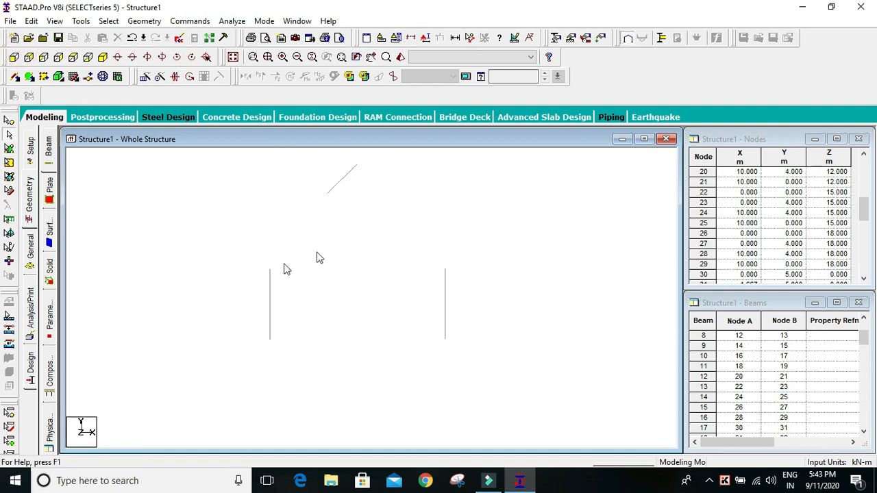
{"action": "scroll", "coordinate": [377, 195], "scroll_direction": "down", "scroll_amount": 2}
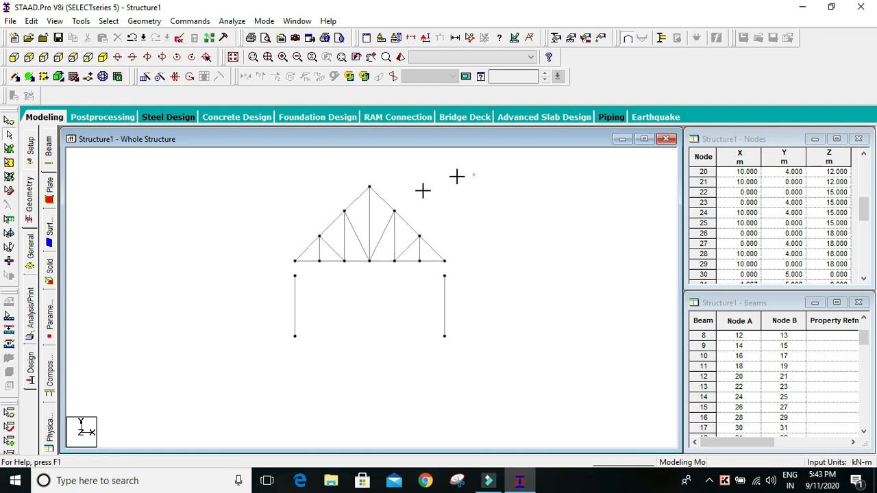
Check the coordinates of the top node of the left column in the front view
{"action": "left_click_drag", "start_coordinate": [473, 175], "coordinate": [281, 266]}
{"action": "left_click", "coordinate": [523, 184]}
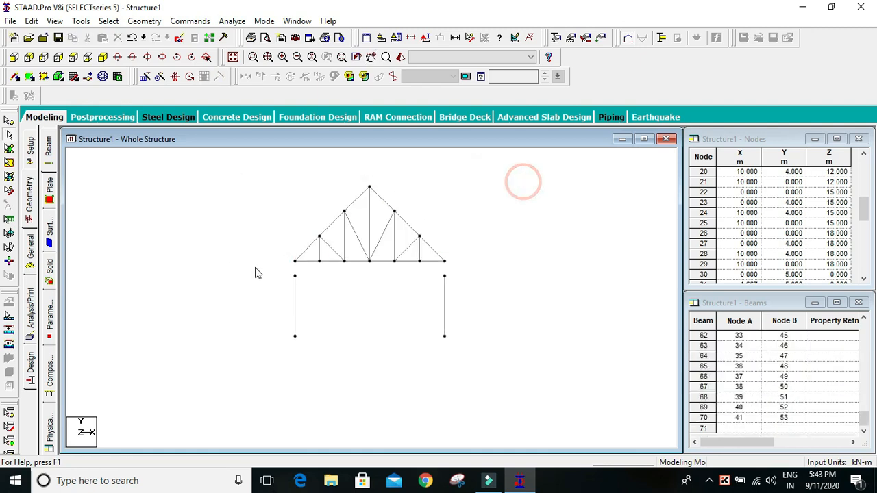
{"action": "left_click", "coordinate": [9, 134]}
{"action": "double_click", "coordinate": [294, 276]}
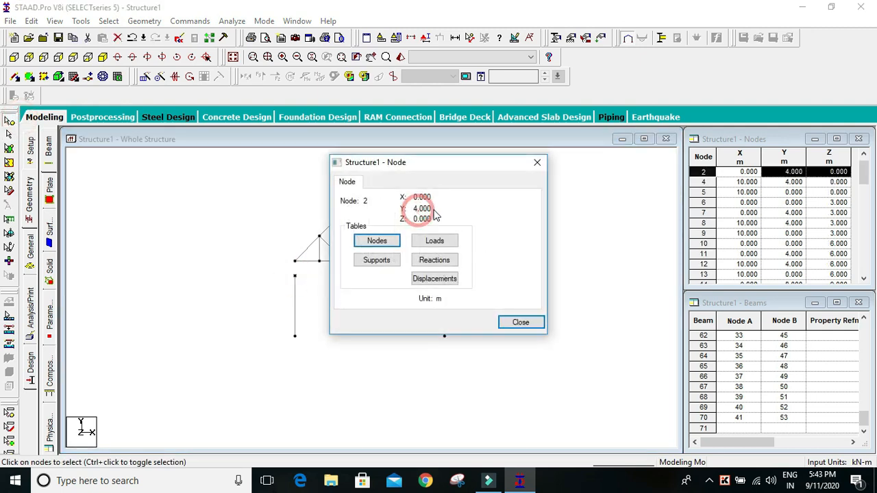
{"action": "left_click", "coordinate": [538, 163]}
{"action": "scroll", "coordinate": [308, 268], "scroll_direction": "up", "scroll_amount": 3}
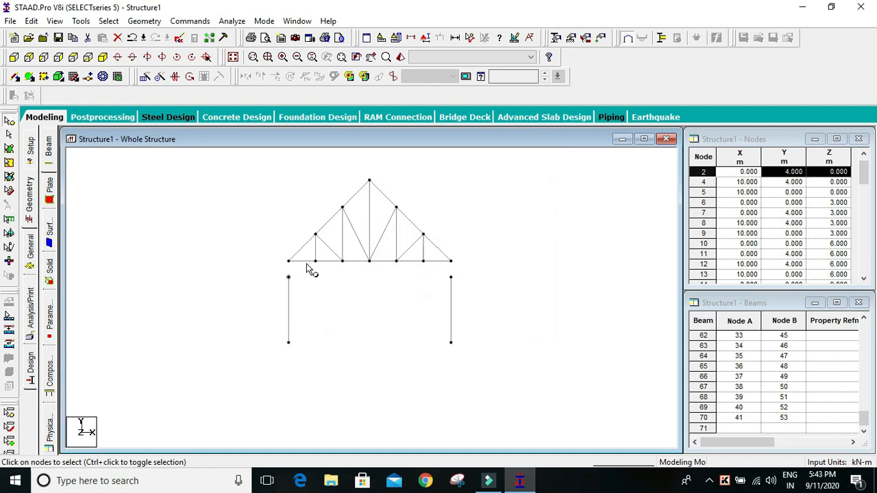
{"action": "scroll", "coordinate": [333, 293], "scroll_direction": "down", "scroll_amount": 3}
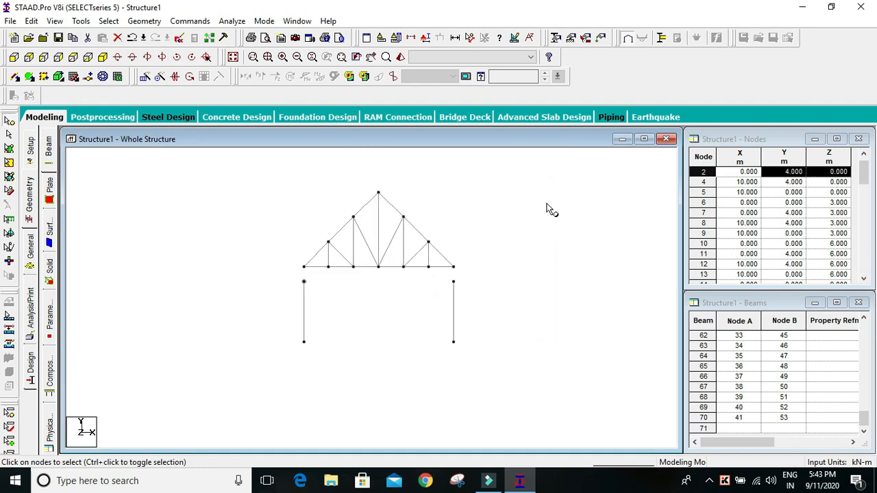
Delete all nodes of the misplaced roof truss with their members and return to the isometric view
{"action": "left_click_drag", "start_coordinate": [500, 176], "coordinate": [270, 272]}
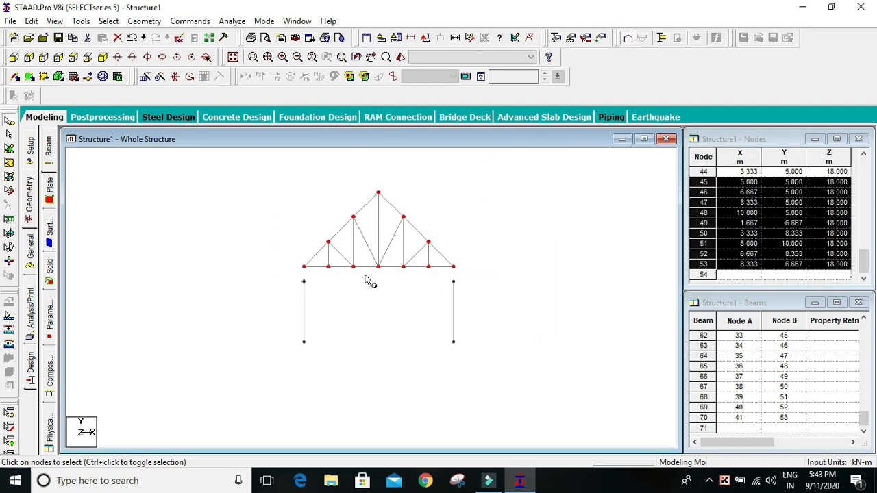
{"action": "key", "text": "Delete"}
{"action": "left_click", "coordinate": [464, 269]}
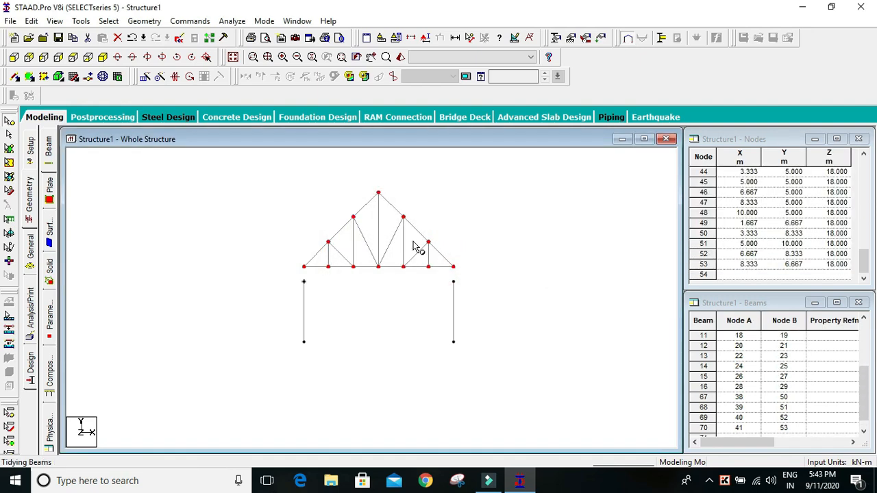
{"action": "left_click", "coordinate": [102, 58]}
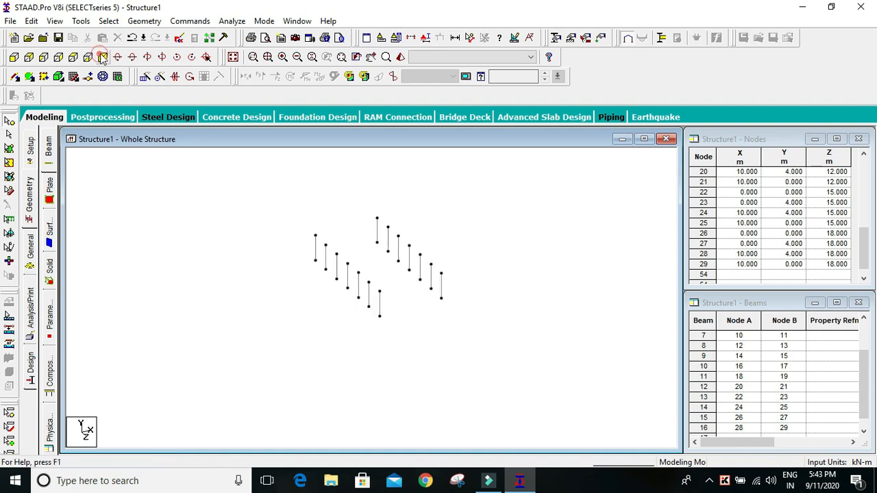
Generate another Howe roof truss in the Structure Wizard with a length of 10 m, a width of 18 m and a new height
{"action": "left_click", "coordinate": [143, 21]}
{"action": "left_click", "coordinate": [197, 409]}
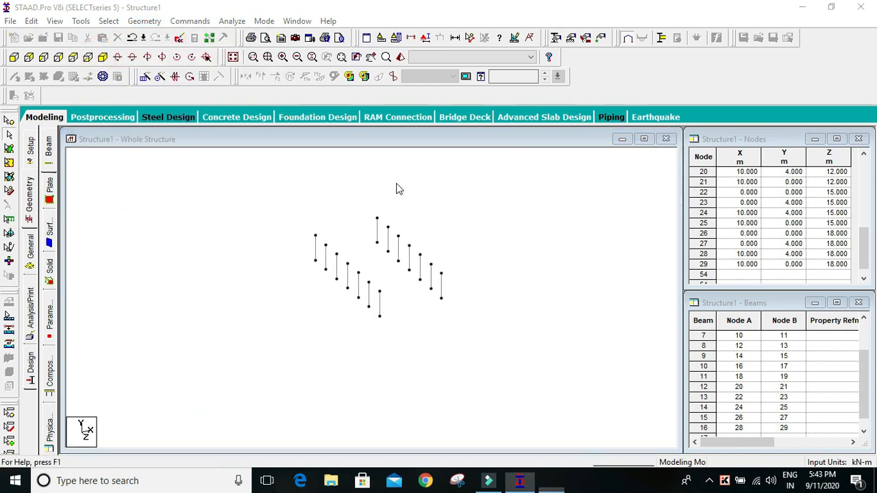
{"action": "left_click", "coordinate": [114, 186]}
{"action": "left_click_drag", "start_coordinate": [107, 197], "coordinate": [278, 223]}
{"action": "double_click", "coordinate": [363, 229]}
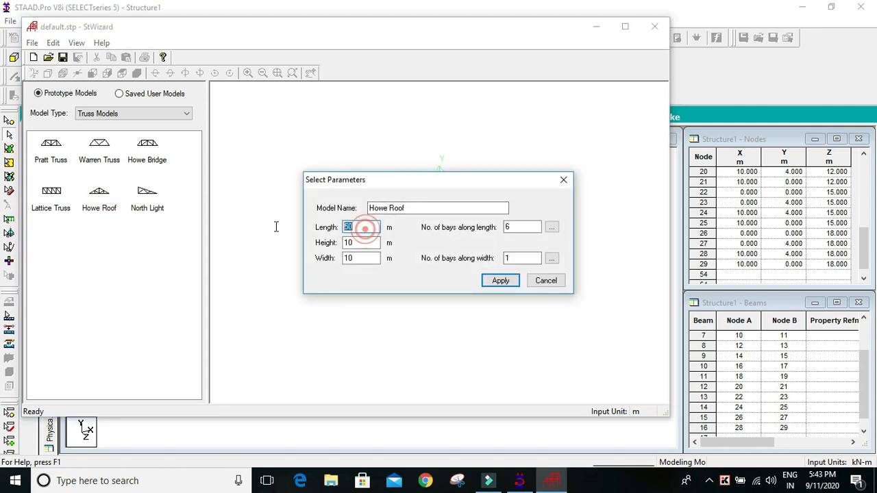
{"action": "double_click", "coordinate": [356, 258]}
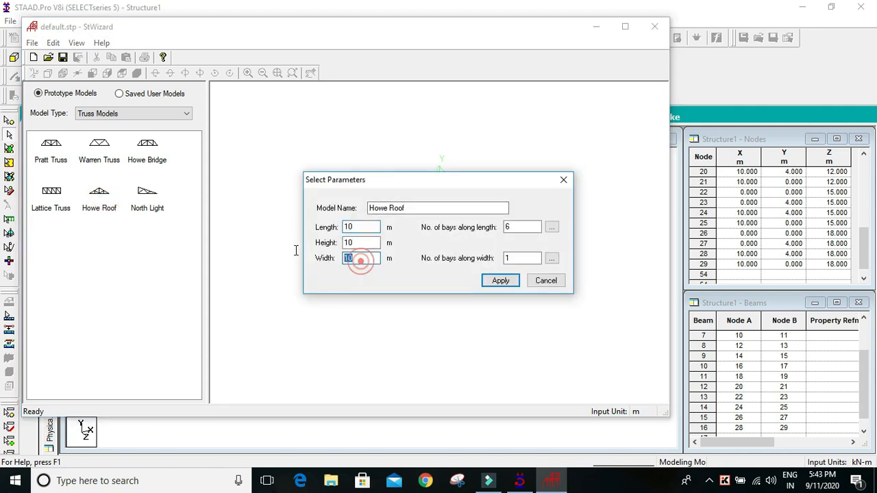
{"action": "double_click", "coordinate": [354, 243]}
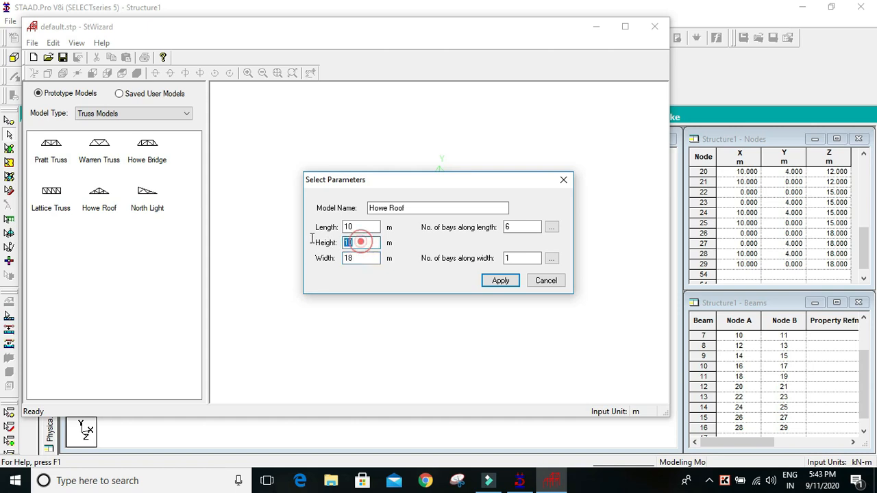
{"action": "left_click", "coordinate": [497, 281]}
Merge the Howe roof truss into the column model with a Y offset of 4 m
{"action": "left_click", "coordinate": [128, 72]}
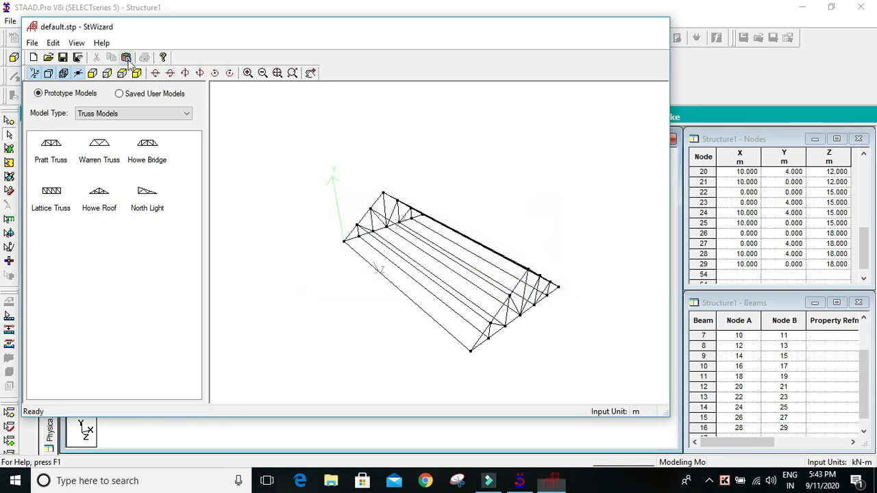
{"action": "left_click", "coordinate": [472, 267]}
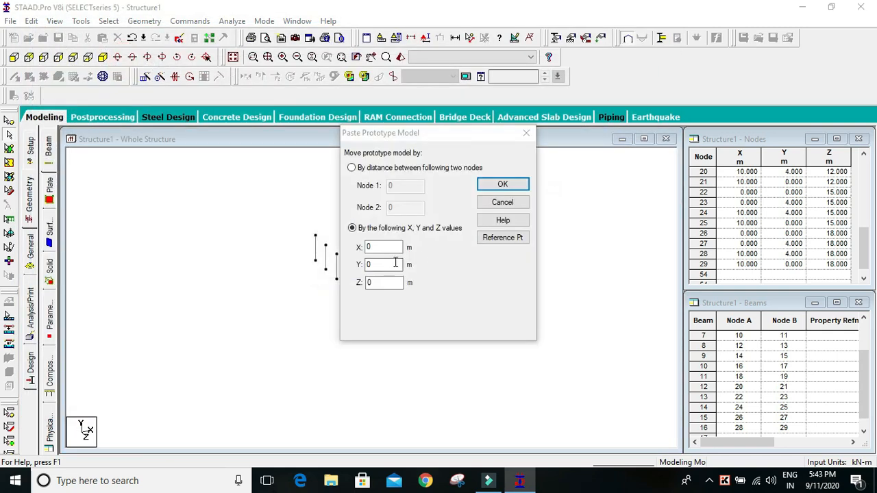
{"action": "double_click", "coordinate": [384, 265]}
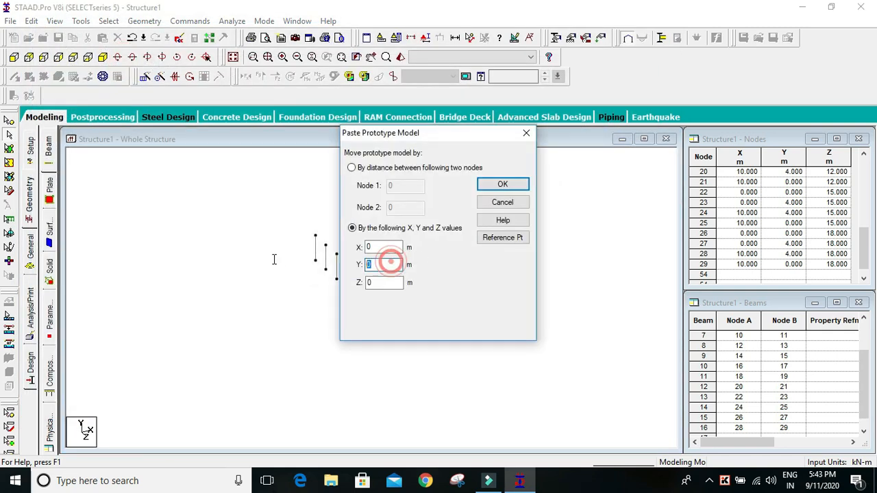
{"action": "left_click", "coordinate": [502, 188]}
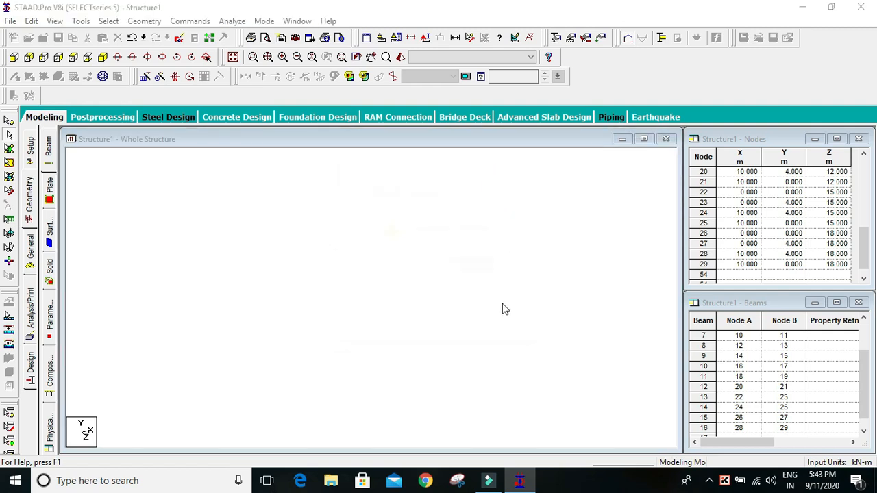
{"action": "left_click", "coordinate": [476, 267]}
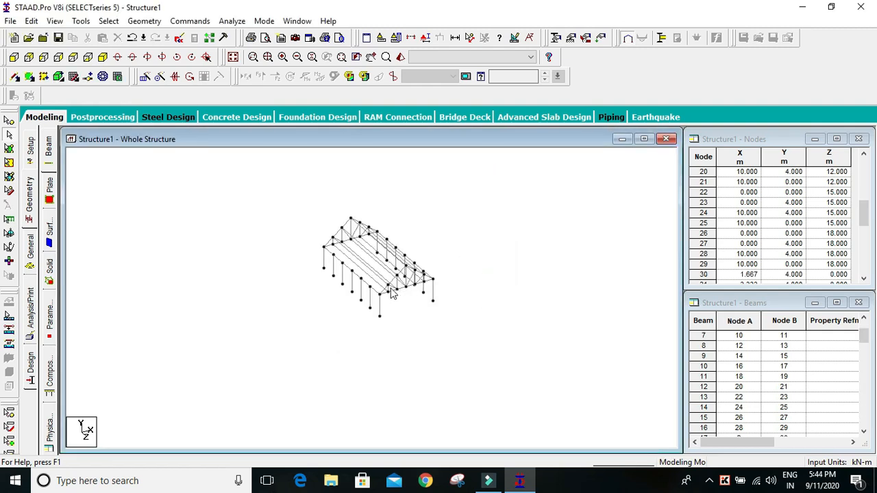
Examine the connection between the roof truss and the columns in the front and isometric views
{"action": "scroll", "coordinate": [432, 336], "scroll_direction": "up", "scroll_amount": 4}
{"action": "scroll", "coordinate": [351, 264], "scroll_direction": "down", "scroll_amount": 1}
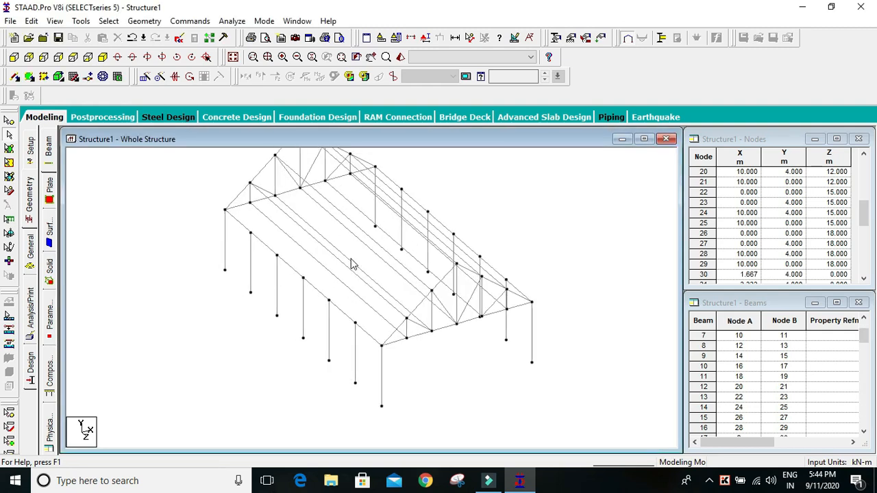
{"action": "left_click", "coordinate": [14, 57]}
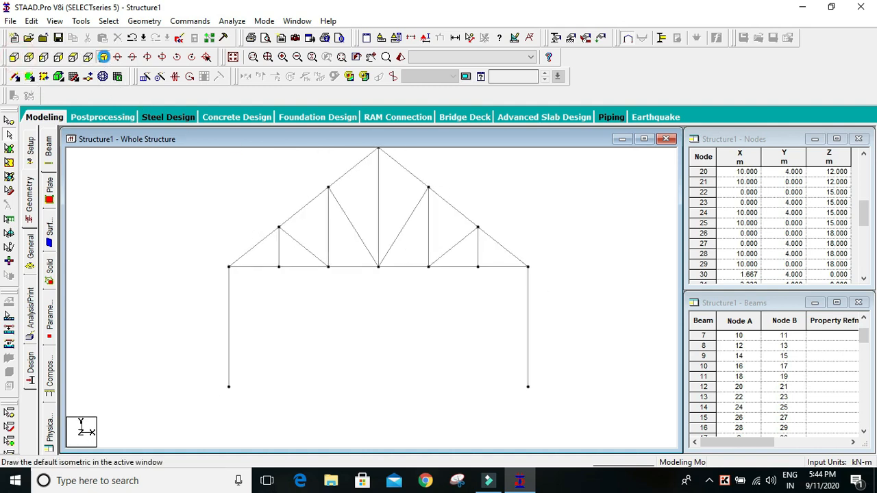
{"action": "left_click", "coordinate": [103, 57]}
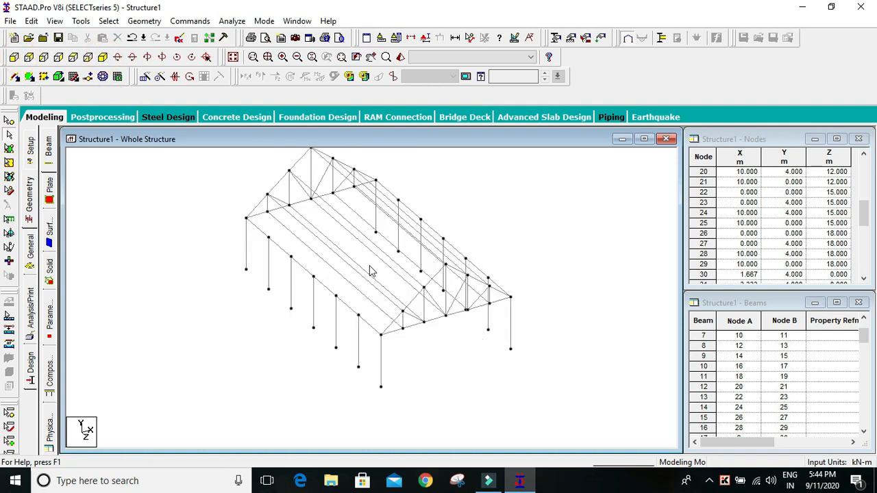
{"action": "scroll", "coordinate": [370, 271], "scroll_direction": "up", "scroll_amount": 1}
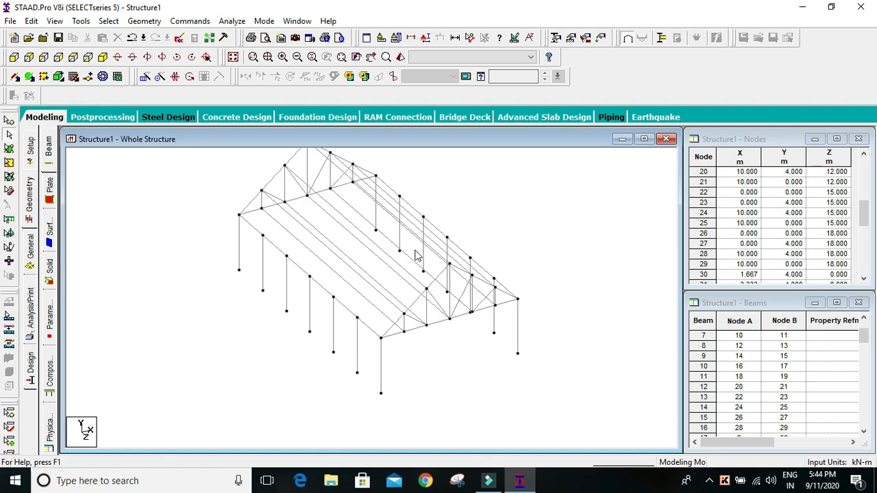
{"action": "scroll", "coordinate": [457, 288], "scroll_direction": "down", "scroll_amount": 1}
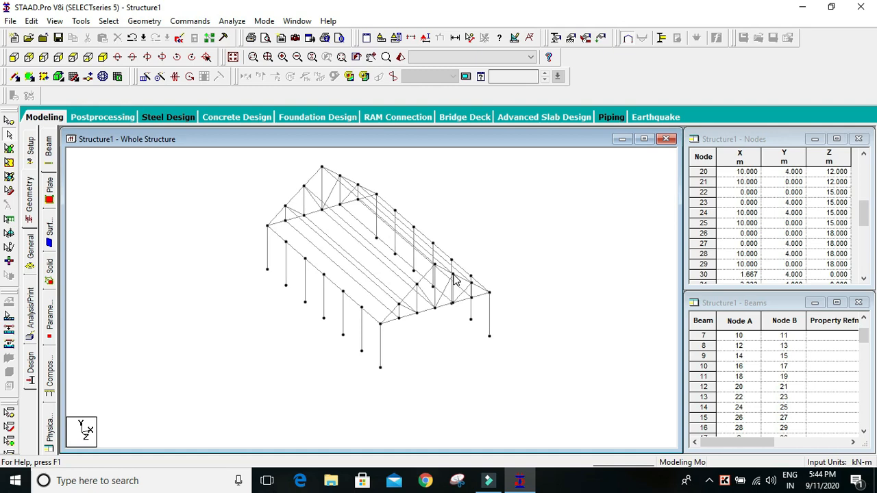
{"action": "scroll", "coordinate": [456, 281], "scroll_direction": "up", "scroll_amount": 1}
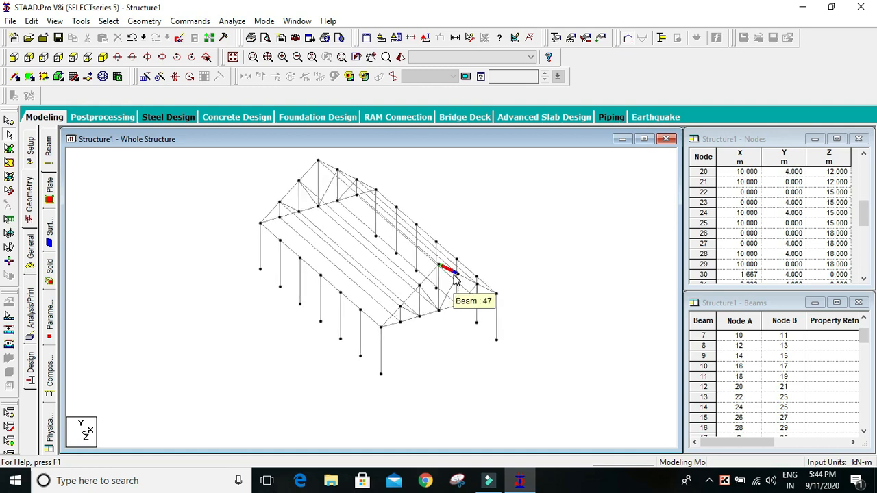
Create a new Space structure with Add Beam as the starting point, discarding the unsaved changes to the current model
{"action": "left_click", "coordinate": [12, 23]}
{"action": "left_click", "coordinate": [12, 22]}
{"action": "left_click", "coordinate": [12, 22]}
{"action": "left_click", "coordinate": [19, 32]}
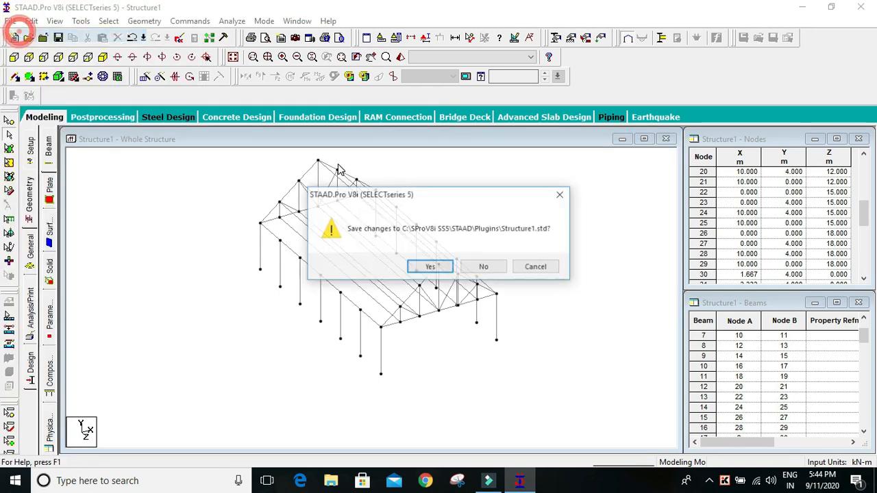
{"action": "left_click", "coordinate": [482, 267]}
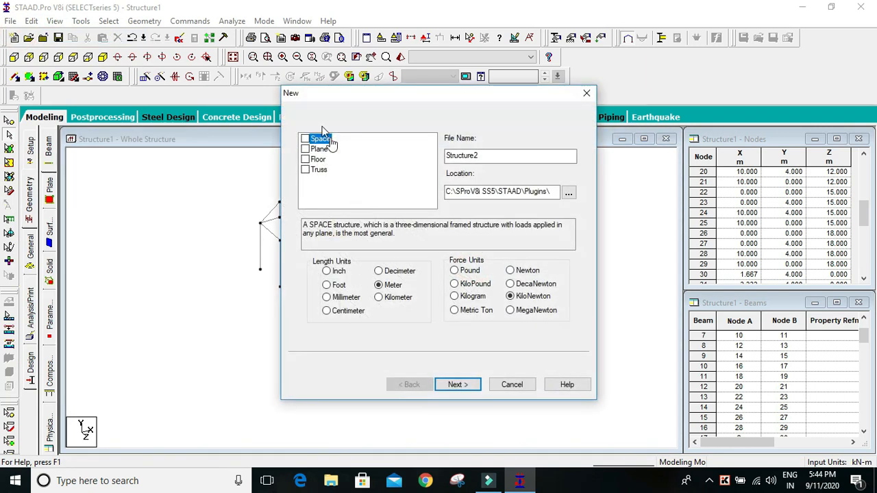
{"action": "left_click", "coordinate": [305, 139]}
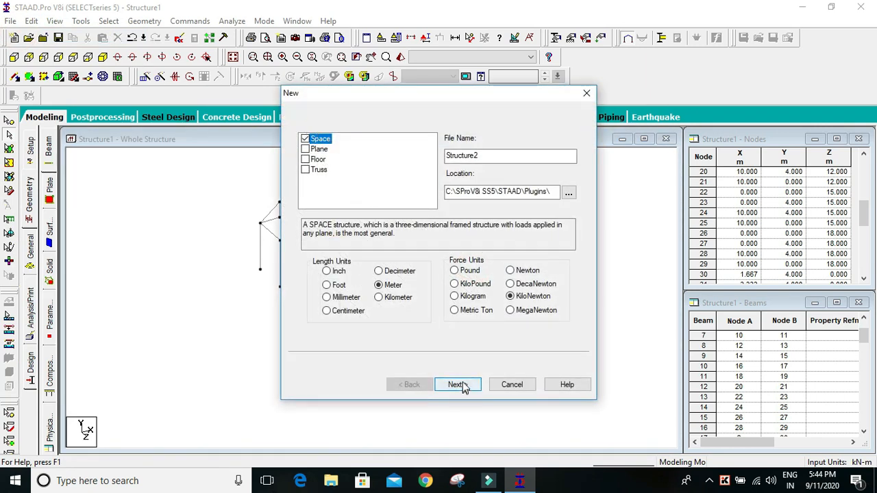
{"action": "left_click", "coordinate": [462, 385]}
{"action": "left_click", "coordinate": [463, 276]}
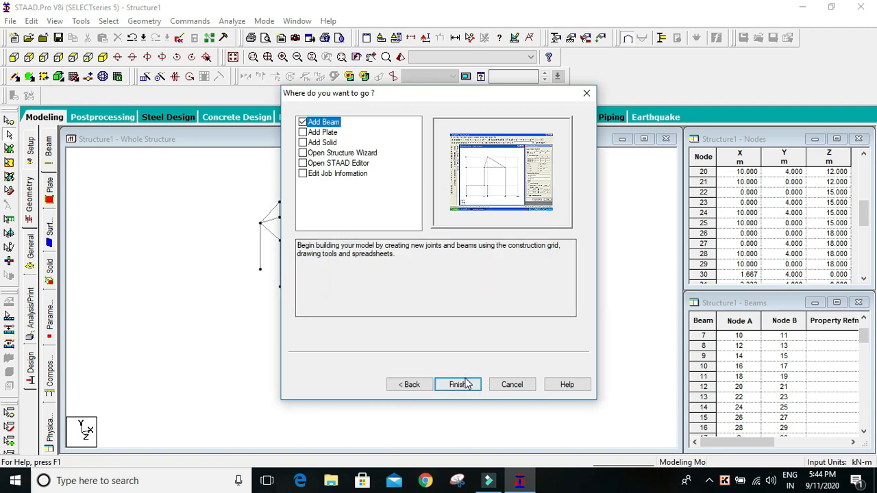
{"action": "left_click", "coordinate": [468, 381]}
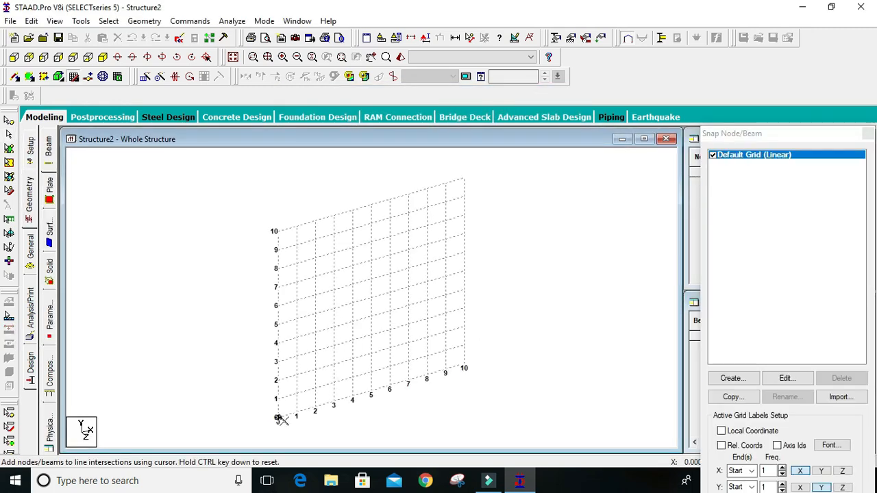
Draw a gable frame on the snap grid through (0,0), (0,5), (5,7), (10,5) and (10,0), and close the grid
{"action": "left_click", "coordinate": [277, 418]}
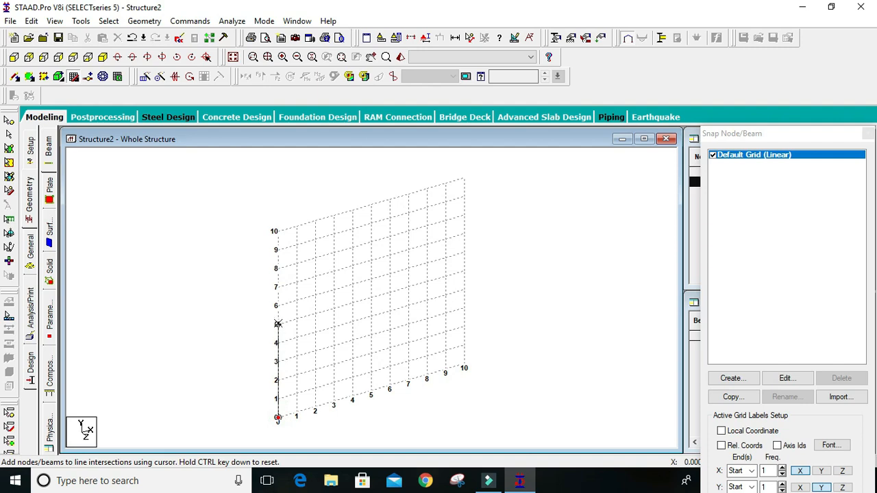
{"action": "left_click", "coordinate": [277, 323]}
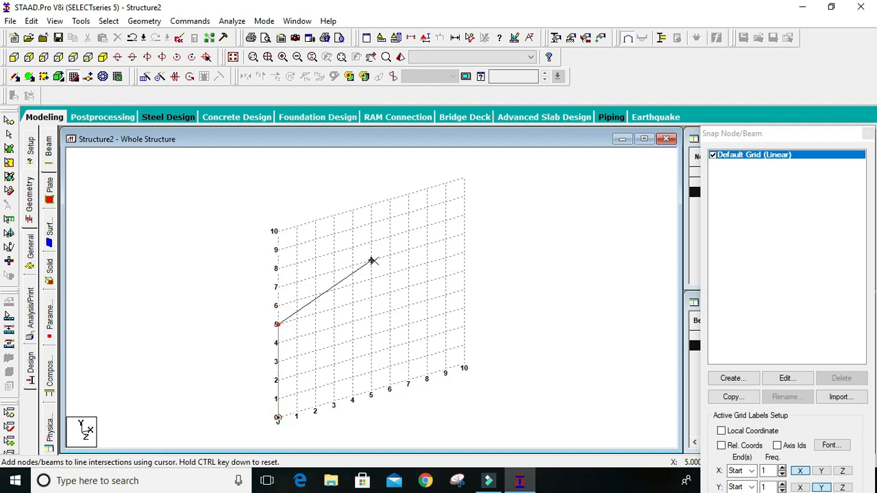
{"action": "left_click", "coordinate": [371, 261]}
{"action": "left_click", "coordinate": [464, 273]}
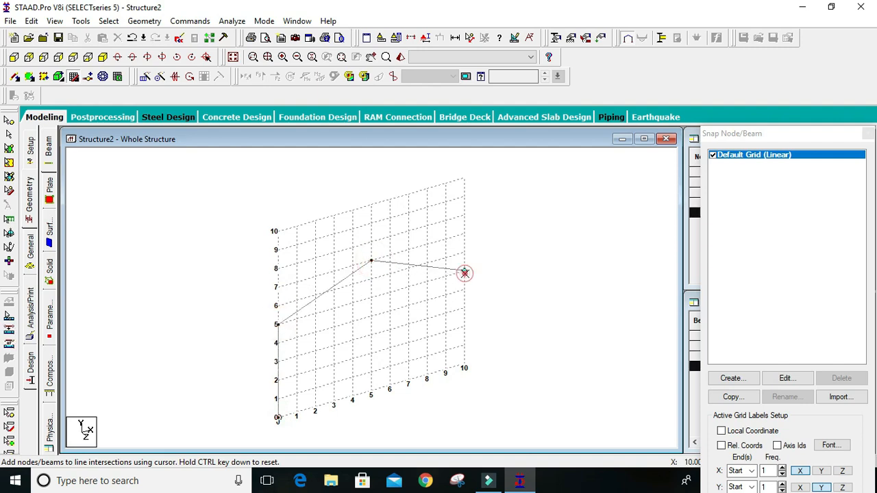
{"action": "left_click", "coordinate": [465, 367]}
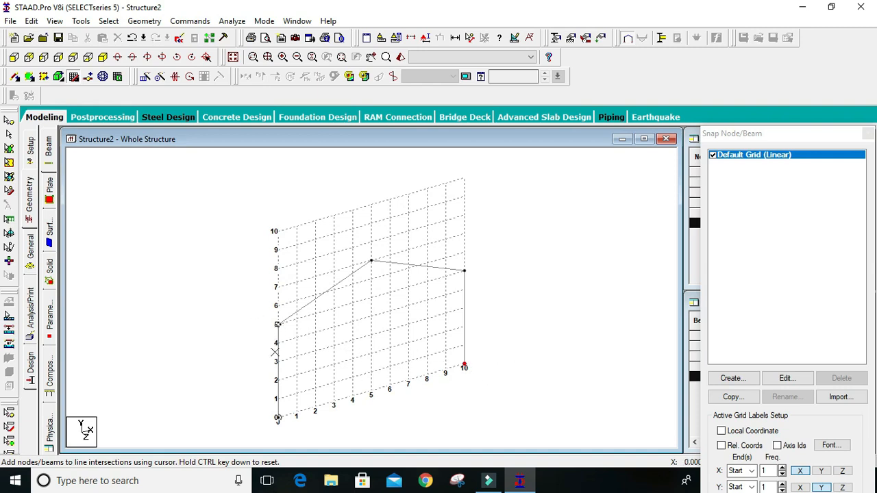
{"action": "left_click", "coordinate": [74, 77]}
{"action": "scroll", "coordinate": [380, 211], "scroll_direction": "down", "scroll_amount": 3}
{"action": "middle_click_drag", "start_coordinate": [385, 234], "coordinate": [334, 229]}
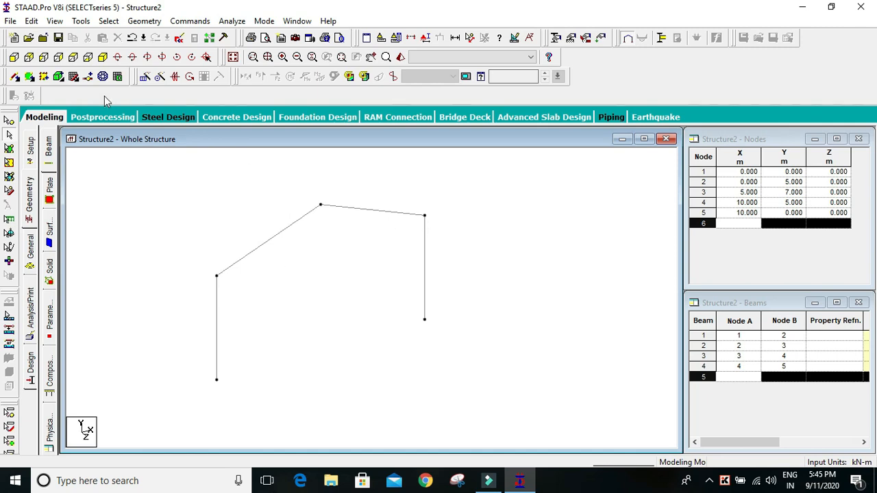
Add a horizontal tie beam between the two column tops, then leave the Add Beam mode
{"action": "left_click", "coordinate": [19, 75]}
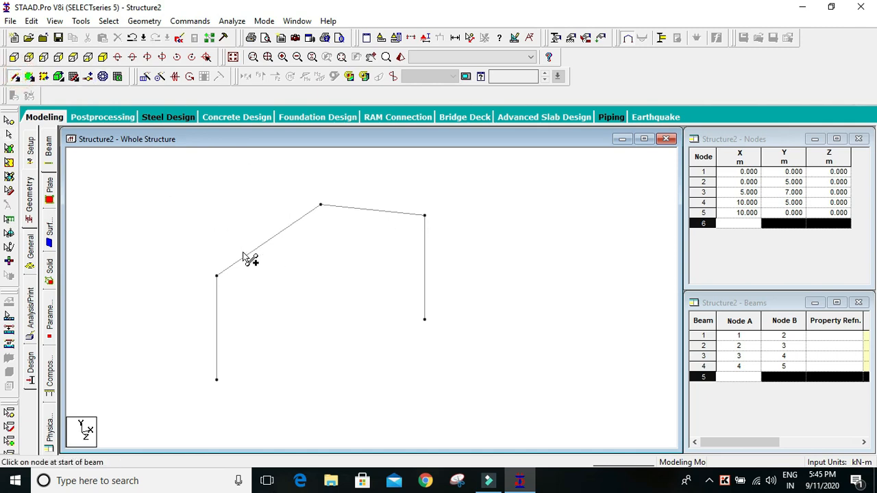
{"action": "scroll", "coordinate": [238, 267], "scroll_direction": "up", "scroll_amount": 2}
{"action": "left_click_drag", "start_coordinate": [187, 272], "coordinate": [454, 193]}
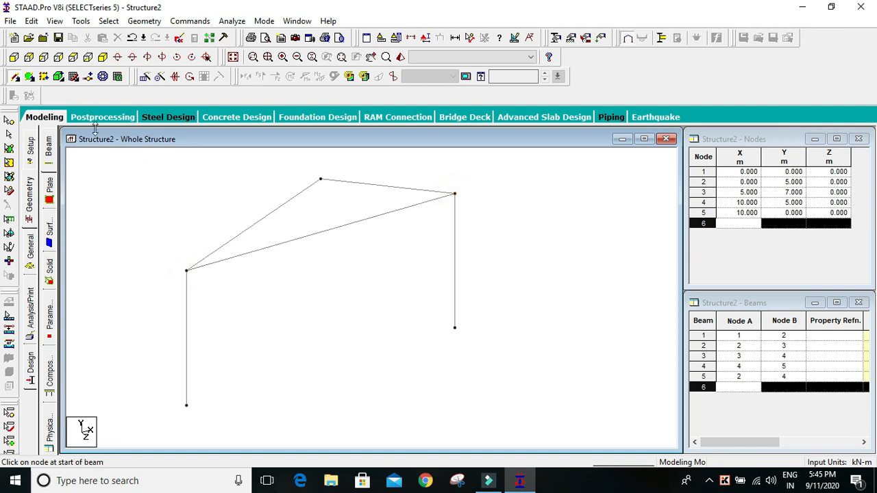
{"action": "right_click", "coordinate": [221, 188]}
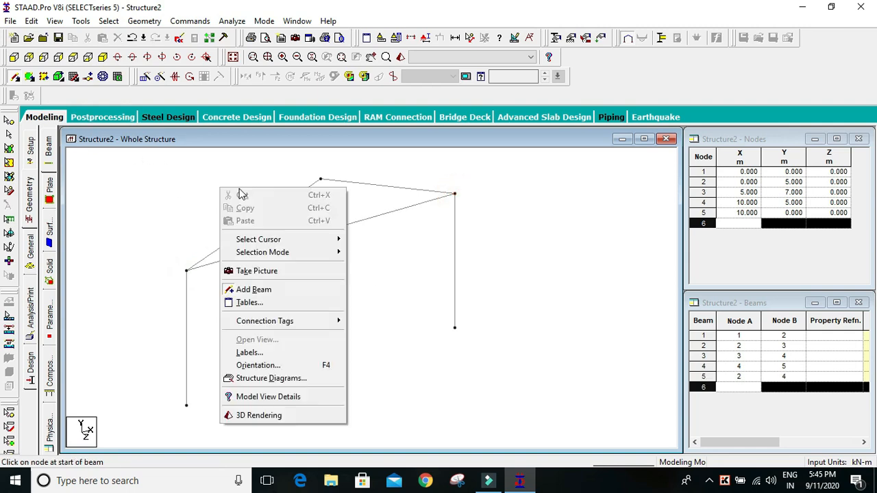
{"action": "left_click", "coordinate": [195, 165]}
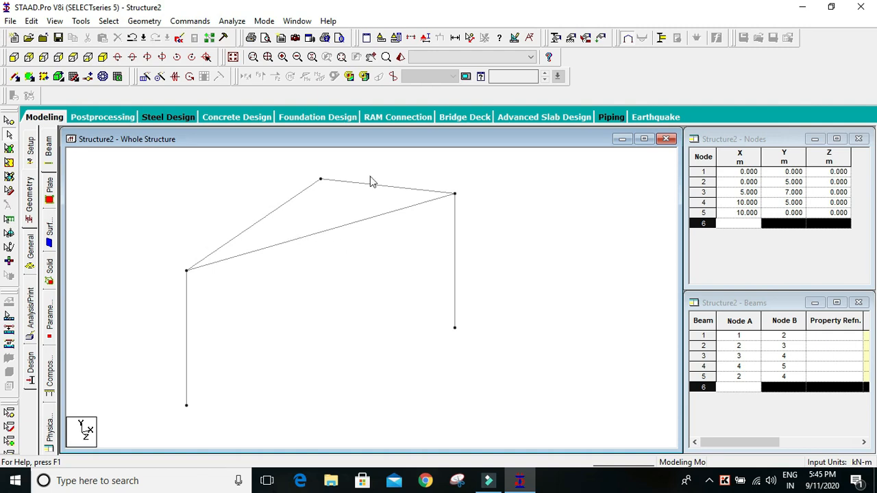
Insert 5 evenly spaced nodes into the left rafter, between the left column top and the ridge
{"action": "left_click", "coordinate": [266, 218]}
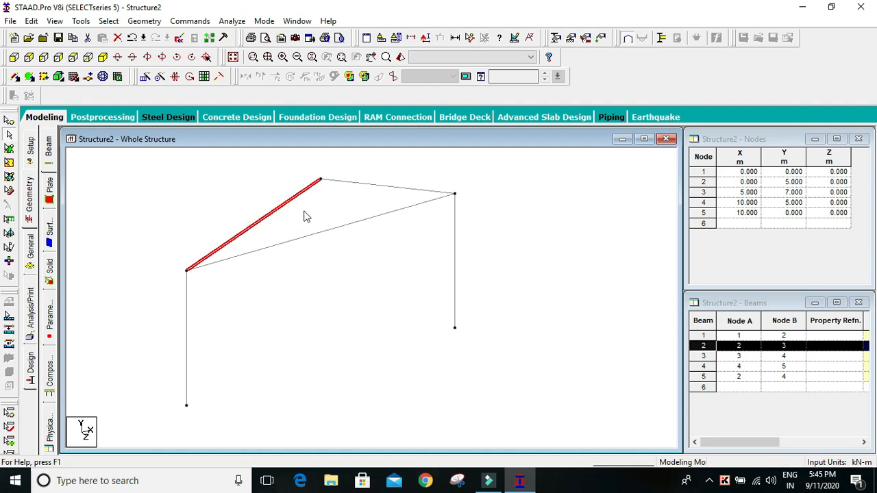
{"action": "left_click", "coordinate": [102, 76]}
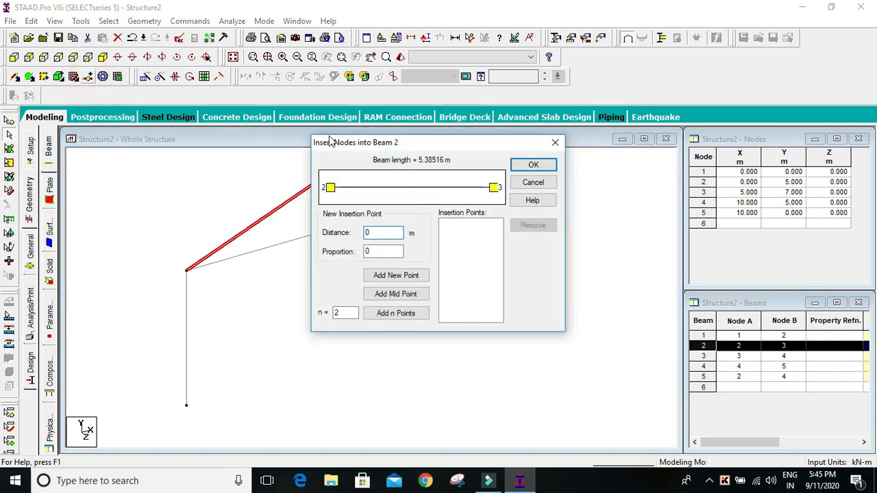
{"action": "double_click", "coordinate": [346, 312]}
{"action": "type", "text": "5"}
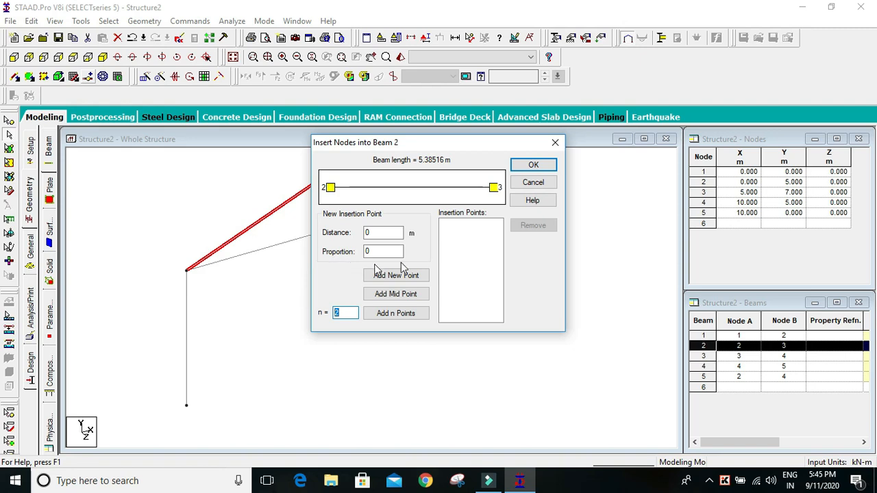
{"action": "left_click", "coordinate": [384, 316]}
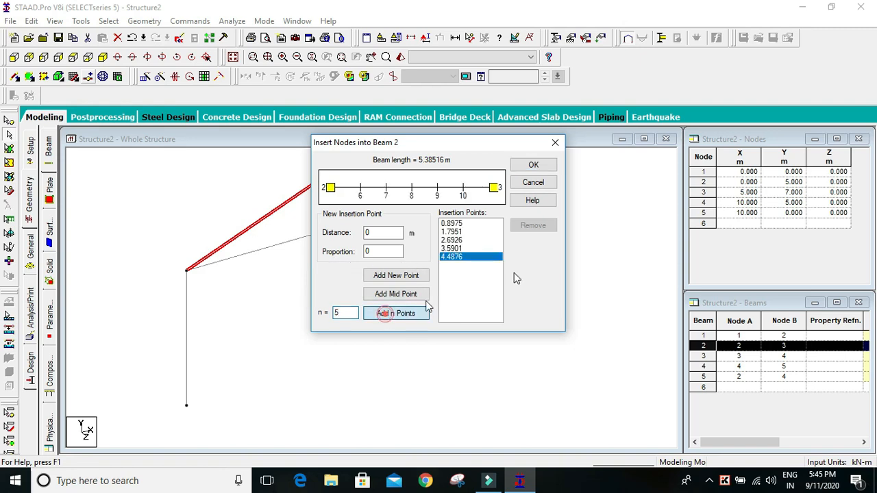
{"action": "left_click", "coordinate": [537, 169]}
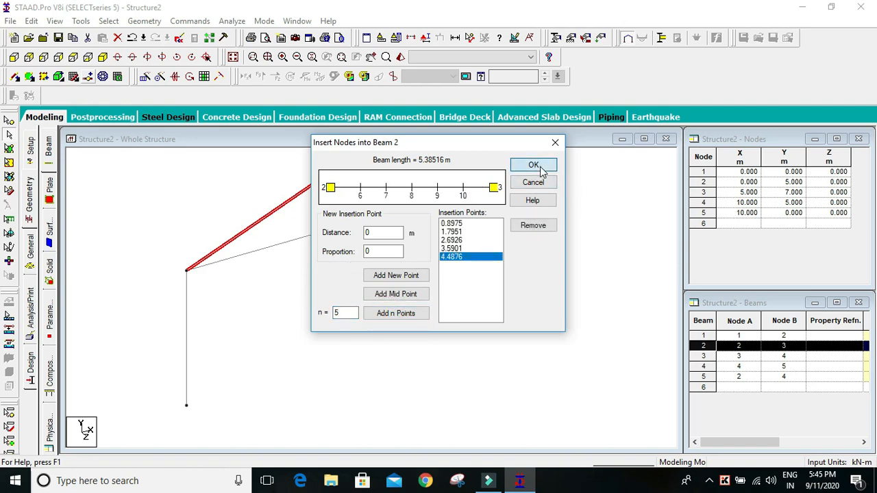
Insert 5 evenly spaced nodes into the right rafter, between the ridge and the right column top
{"action": "left_click", "coordinate": [383, 188]}
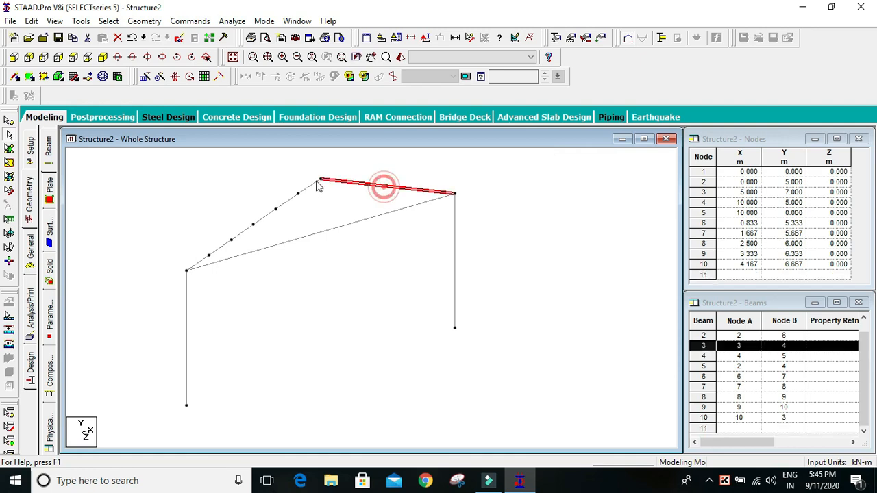
{"action": "left_click", "coordinate": [74, 76]}
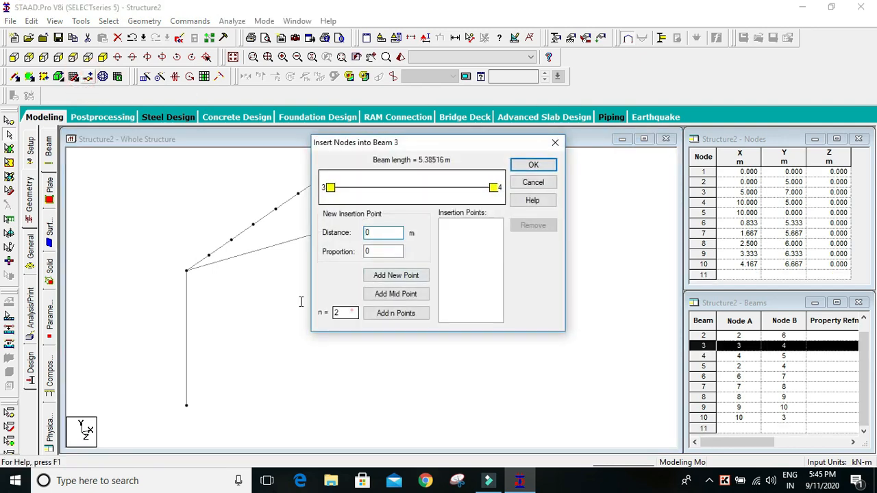
{"action": "key", "text": "BackSpace"}
{"action": "type", "text": "5"}
{"action": "left_click", "coordinate": [395, 313]}
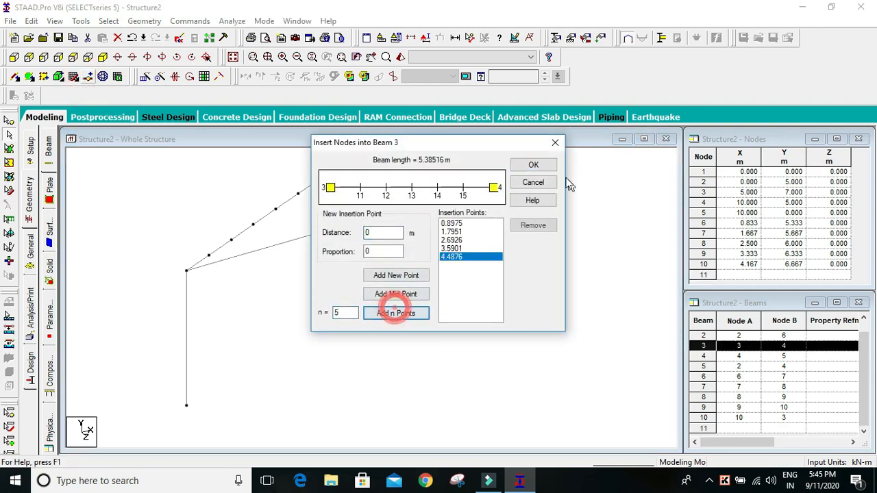
{"action": "left_click", "coordinate": [533, 164]}
Insert 3 evenly spaced nodes into the horizontal tie beam between the column tops
{"action": "left_click", "coordinate": [374, 247]}
{"action": "left_click", "coordinate": [327, 230]}
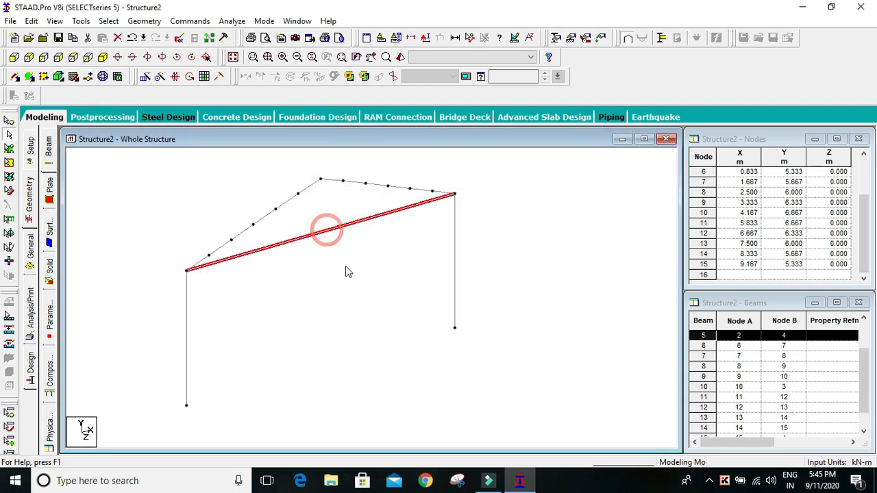
{"action": "left_click", "coordinate": [87, 76]}
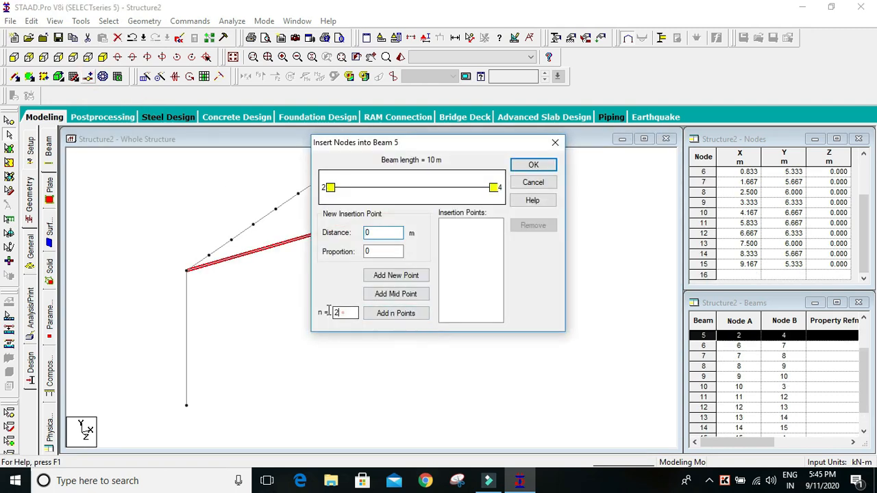
{"action": "double_click", "coordinate": [329, 312]}
{"action": "type", "text": "3"}
{"action": "left_click", "coordinate": [411, 313]}
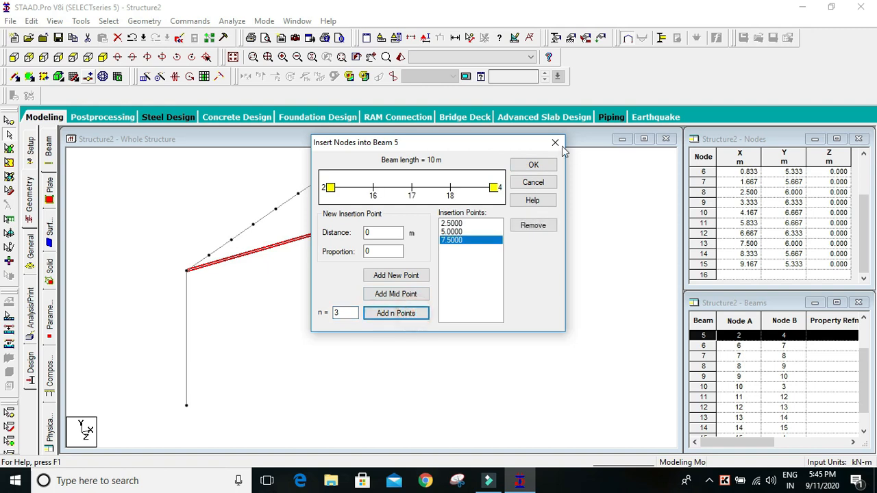
{"action": "left_click", "coordinate": [551, 167]}
Add beams from the left rafter's fourth inserted node to the tie beam's left quarter point and midpoint, plus a vertical from the ridge to the midpoint
{"action": "scroll", "coordinate": [310, 257], "scroll_direction": "up", "scroll_amount": 2}
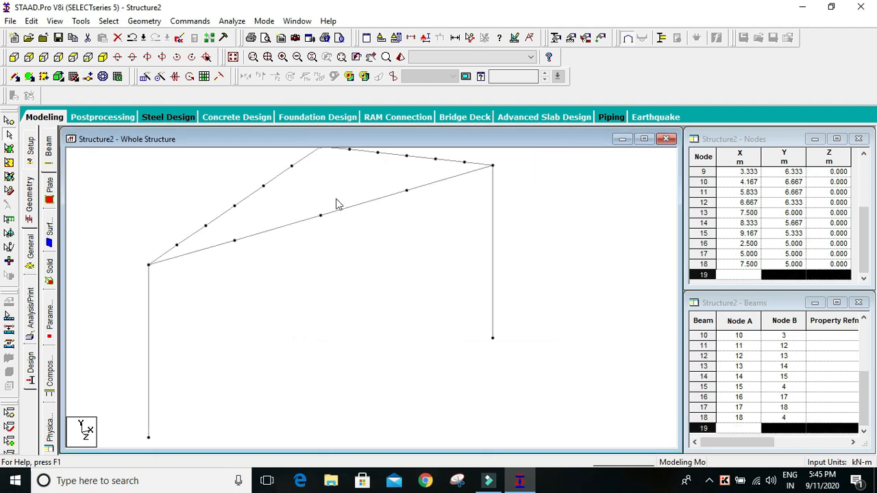
{"action": "middle_click_drag", "start_coordinate": [386, 237], "coordinate": [378, 269]}
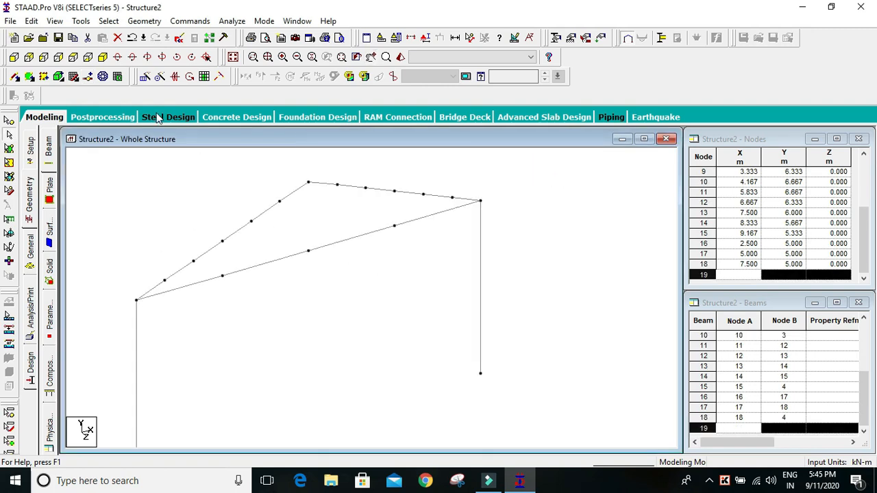
{"action": "left_click", "coordinate": [14, 77]}
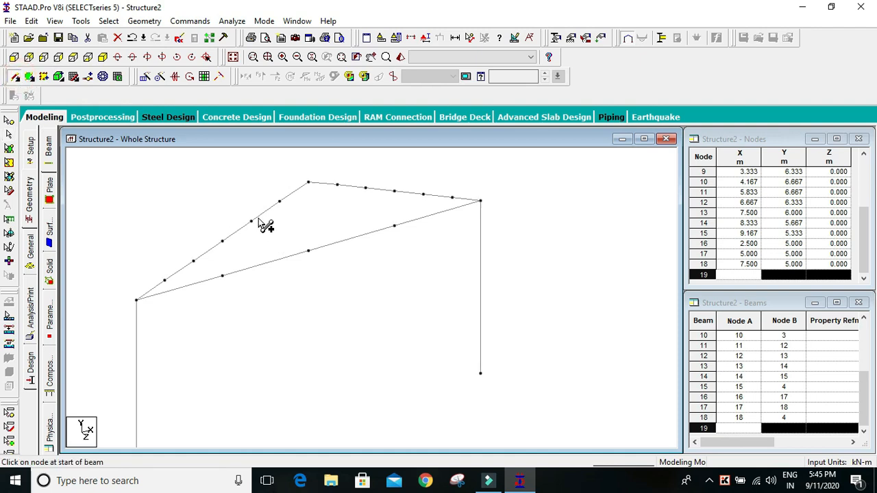
{"action": "left_click_drag", "start_coordinate": [251, 222], "coordinate": [222, 276]}
{"action": "left_click_drag", "start_coordinate": [250, 221], "coordinate": [308, 250]}
{"action": "left_click_drag", "start_coordinate": [310, 184], "coordinate": [308, 249]}
{"action": "left_click", "coordinate": [420, 266]}
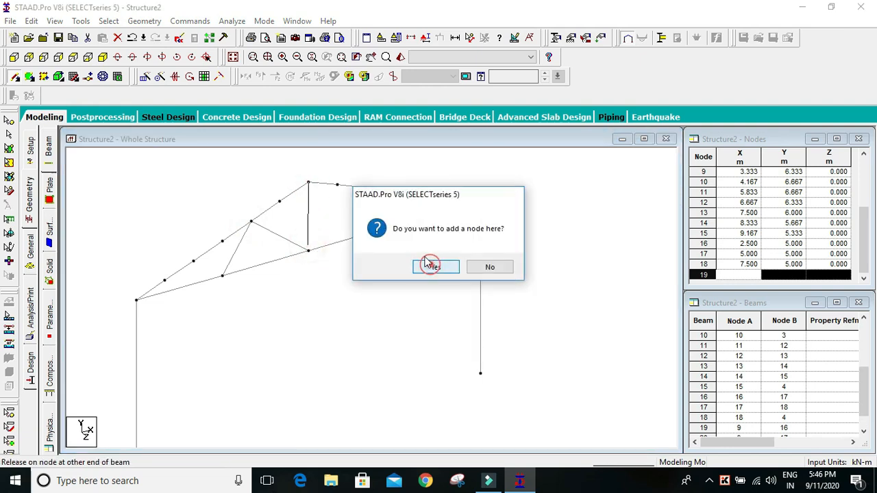
{"action": "left_click", "coordinate": [554, 143]}
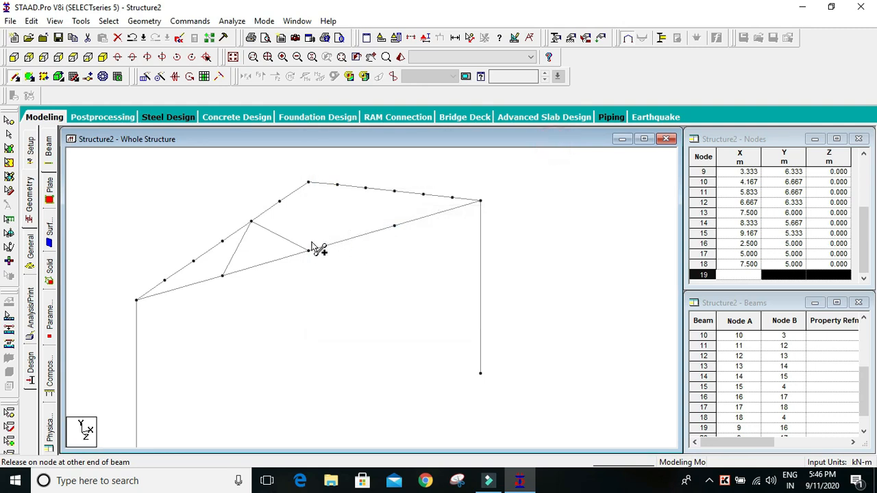
{"action": "left_click_drag", "start_coordinate": [315, 255], "coordinate": [308, 251]}
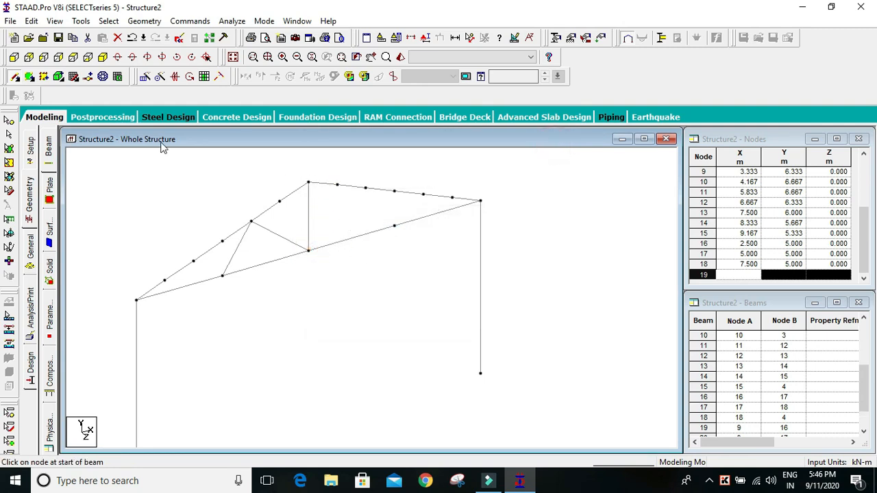
In the front view, mirror the diagonals by hand on the right half and connect each tie-beam quarter point to its rafter's lowest inserted node
{"action": "left_click", "coordinate": [13, 57]}
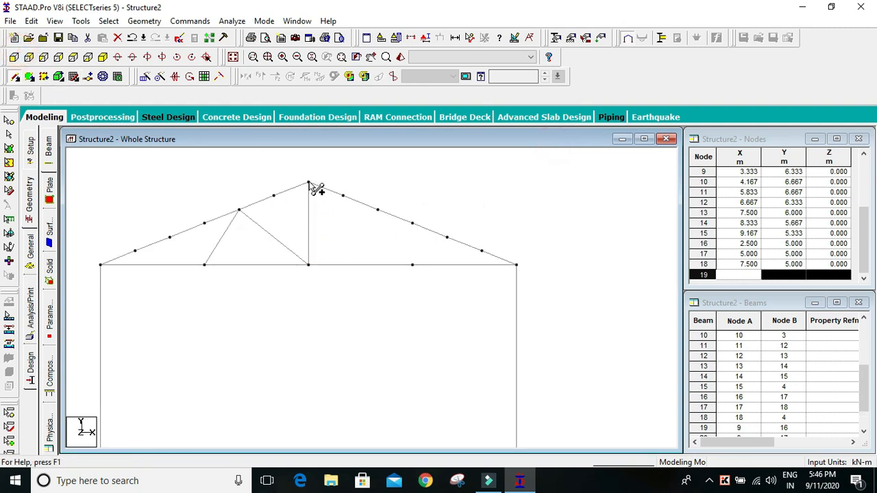
{"action": "left_click_drag", "start_coordinate": [310, 183], "coordinate": [412, 265]}
{"action": "scroll", "coordinate": [387, 267], "scroll_direction": "down", "scroll_amount": 4}
{"action": "middle_click_drag", "start_coordinate": [387, 267], "coordinate": [408, 220]}
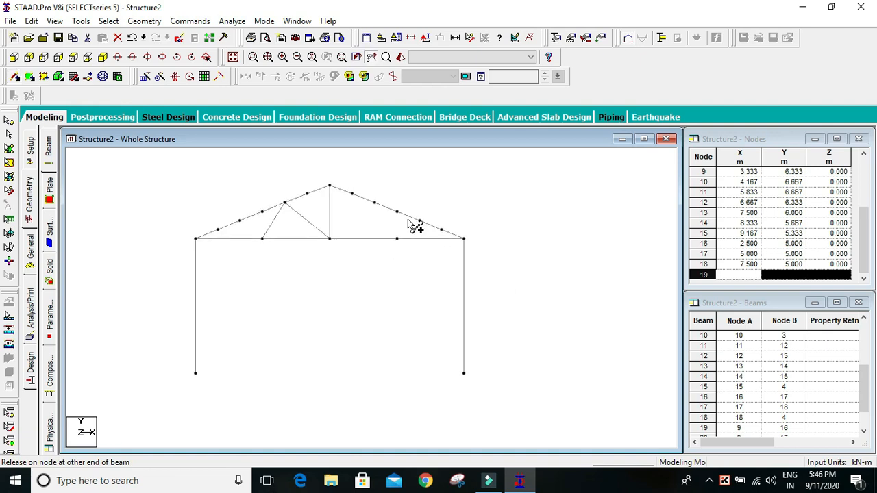
{"action": "scroll", "coordinate": [352, 241], "scroll_direction": "up", "scroll_amount": 2}
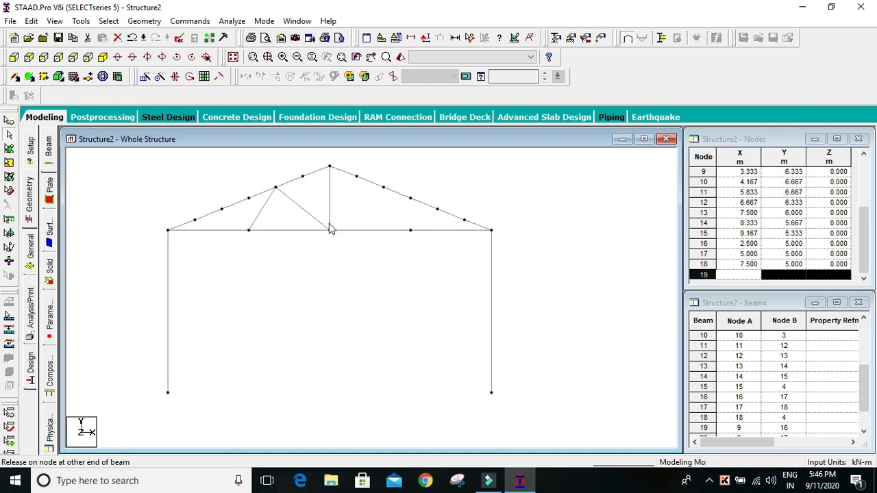
{"action": "left_click", "coordinate": [29, 77]}
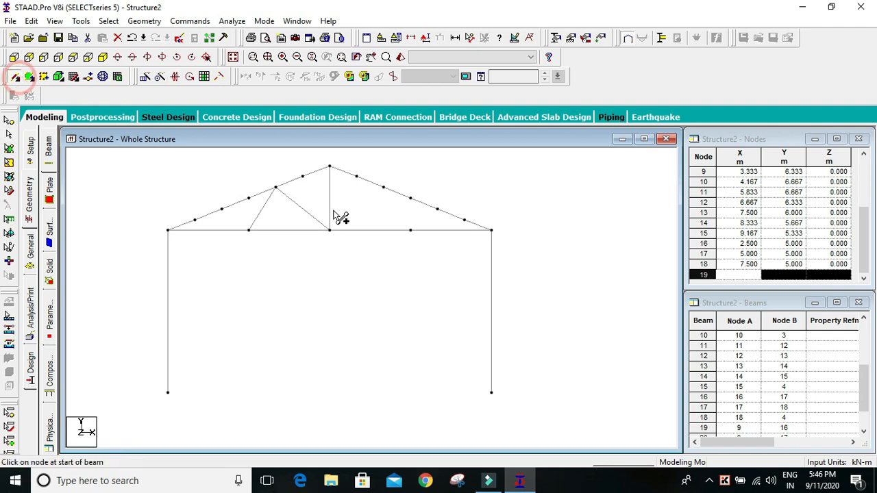
{"action": "left_click_drag", "start_coordinate": [331, 231], "coordinate": [386, 188]}
{"action": "left_click_drag", "start_coordinate": [413, 225], "coordinate": [465, 219]}
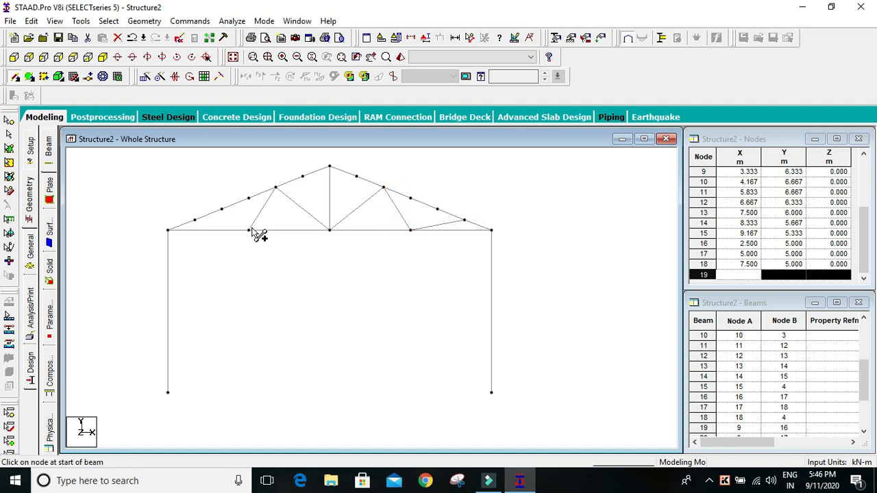
{"action": "left_click_drag", "start_coordinate": [248, 229], "coordinate": [195, 220]}
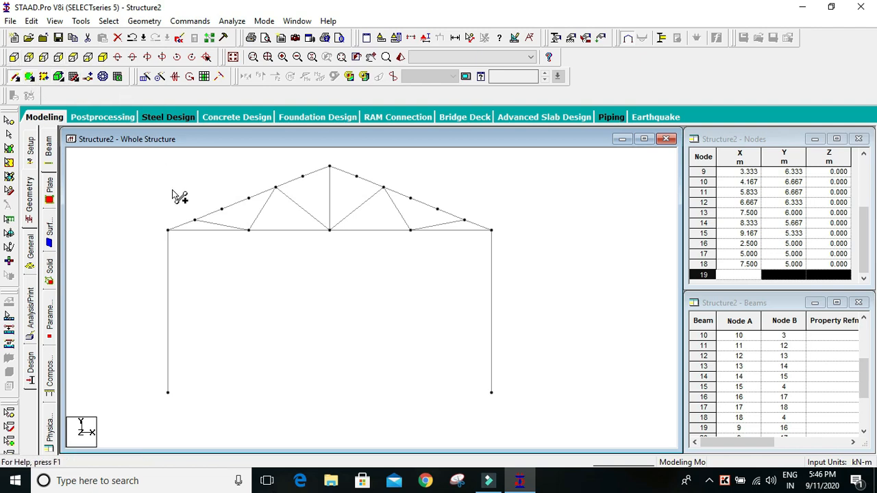
View the finished truss frame in the isometric orientation
{"action": "scroll", "coordinate": [380, 258], "scroll_direction": "down", "scroll_amount": 4}
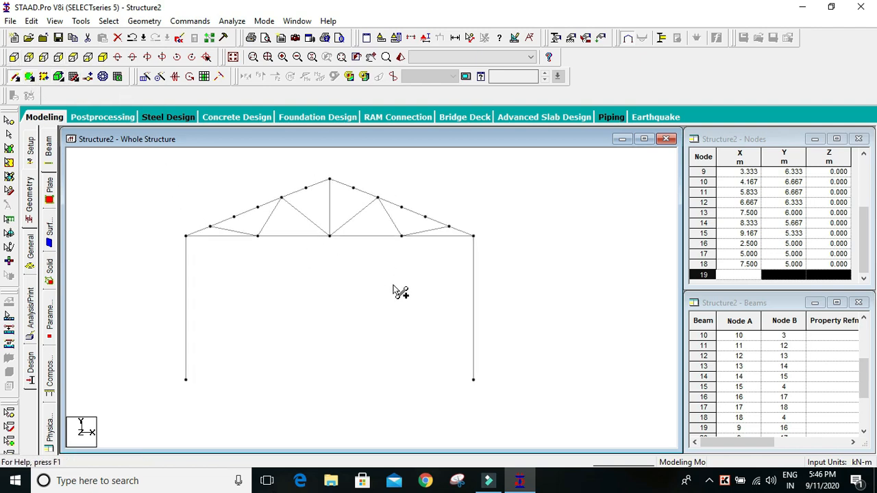
{"action": "left_click", "coordinate": [102, 57]}
{"action": "scroll", "coordinate": [423, 243], "scroll_direction": "up", "scroll_amount": 1}
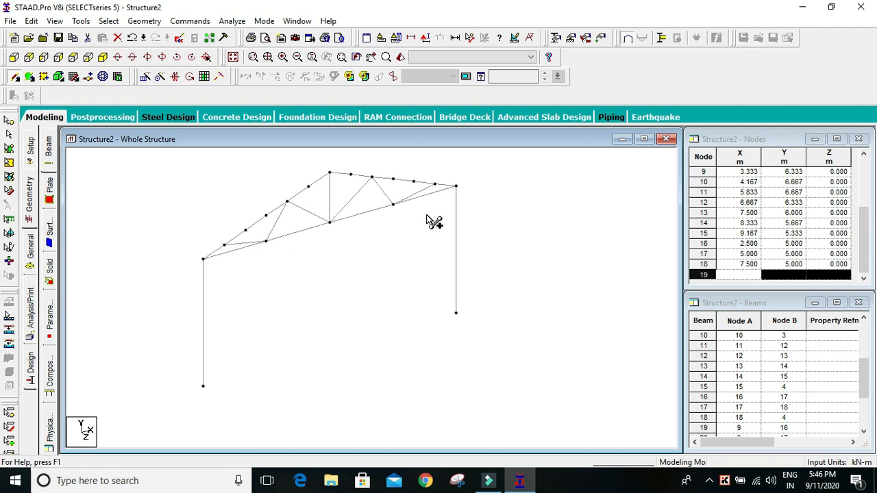
{"action": "scroll", "coordinate": [426, 213], "scroll_direction": "down", "scroll_amount": 1}
{"action": "middle_click_drag", "start_coordinate": [427, 213], "coordinate": [425, 228]}
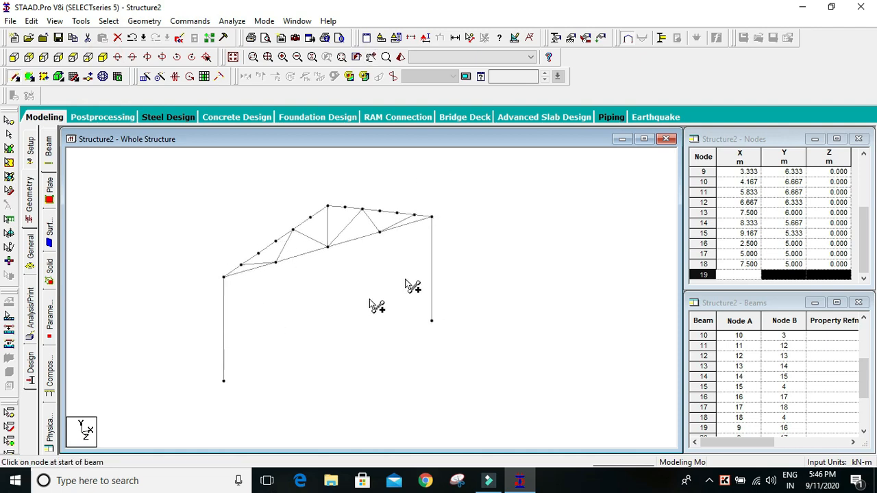
Select all beams of the gable frame and show the frame in the front view
{"action": "left_click_drag", "start_coordinate": [481, 175], "coordinate": [180, 415]}
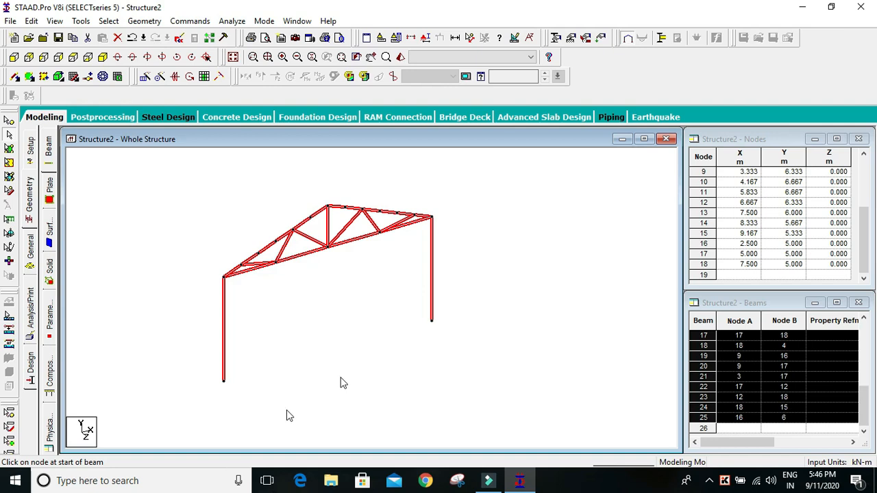
{"action": "left_click", "coordinate": [346, 294]}
{"action": "left_click_drag", "start_coordinate": [500, 167], "coordinate": [155, 424]}
{"action": "scroll", "coordinate": [272, 284], "scroll_direction": "up", "scroll_amount": 3}
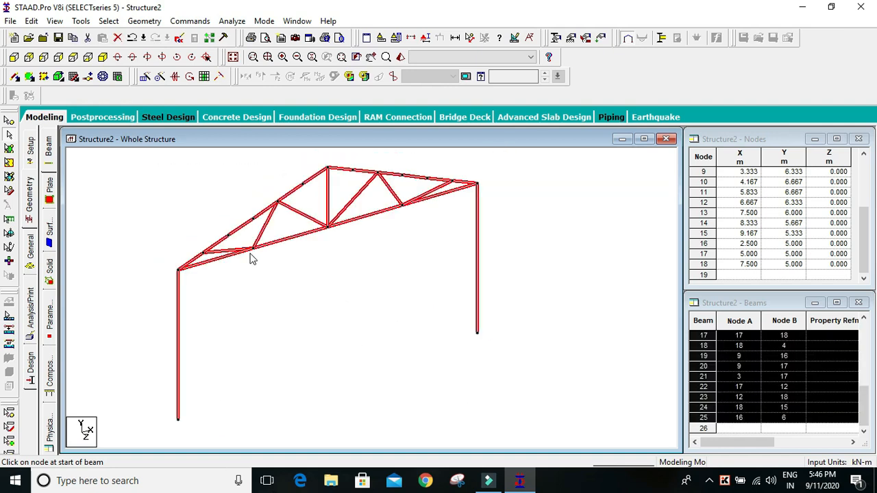
{"action": "scroll", "coordinate": [251, 256], "scroll_direction": "up", "scroll_amount": 1}
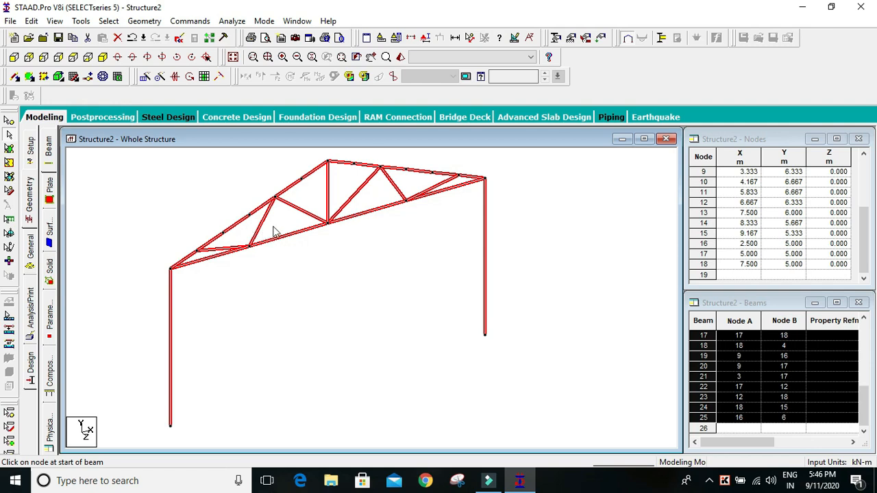
{"action": "left_click", "coordinate": [14, 57]}
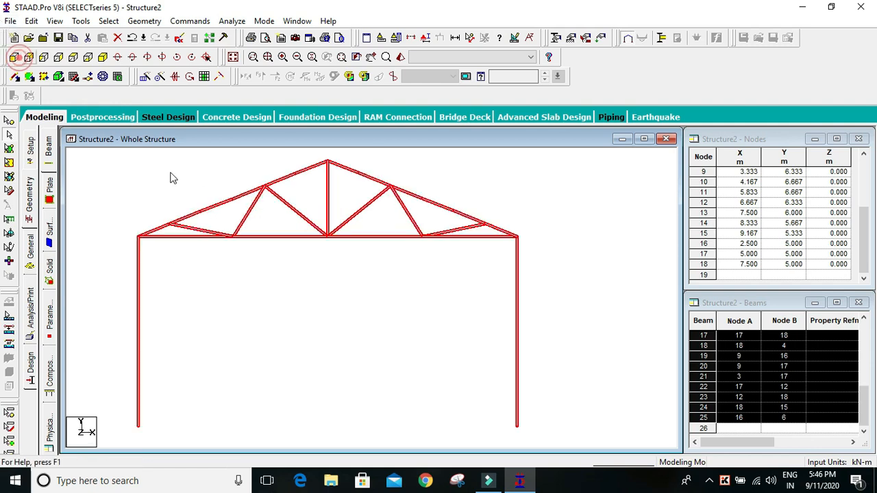
Remove the tie-beam segments, the diagonals and the central vertical from the selection, keeping only the columns and rafters selected
{"action": "left_click", "coordinate": [240, 237], "text": "ctrl"}
{"action": "left_click", "coordinate": [225, 237], "text": "ctrl"}
{"action": "left_click", "coordinate": [219, 233], "text": "ctrl"}
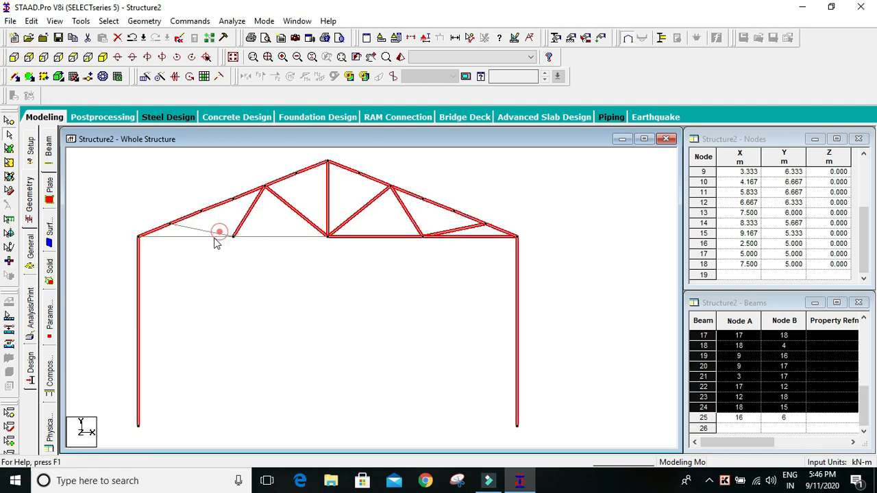
{"action": "left_click", "coordinate": [250, 218], "text": "ctrl"}
{"action": "left_click", "coordinate": [290, 209], "text": "ctrl"}
{"action": "left_click", "coordinate": [326, 192], "text": "ctrl"}
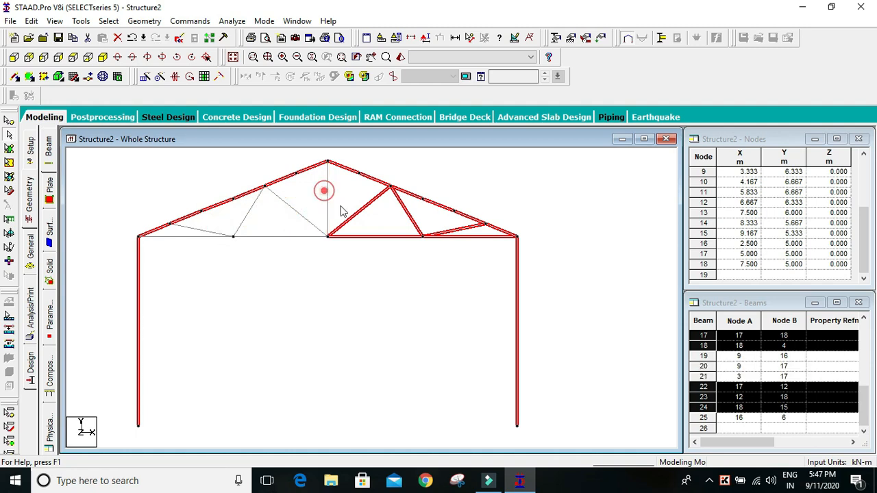
{"action": "left_click", "coordinate": [353, 214], "text": "ctrl"}
{"action": "left_click", "coordinate": [372, 236], "text": "ctrl"}
{"action": "left_click", "coordinate": [458, 229], "text": "ctrl"}
{"action": "left_click", "coordinate": [437, 236], "text": "ctrl"}
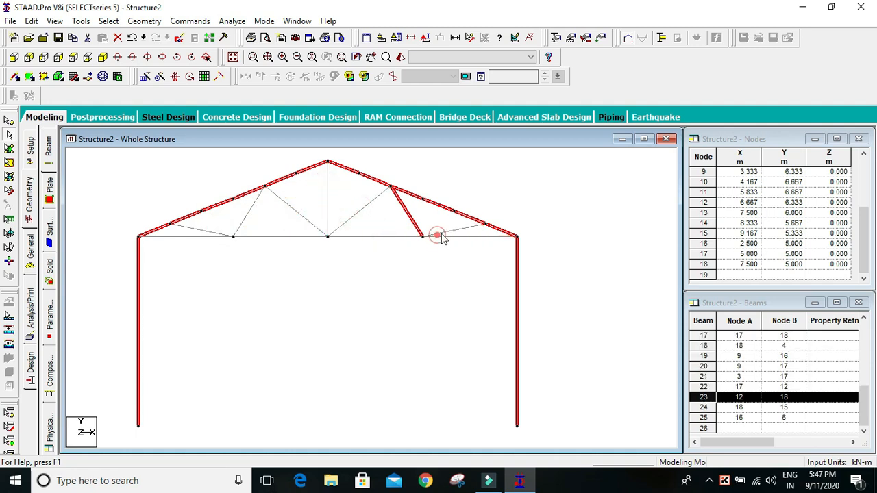
{"action": "left_click", "coordinate": [411, 220], "text": "ctrl"}
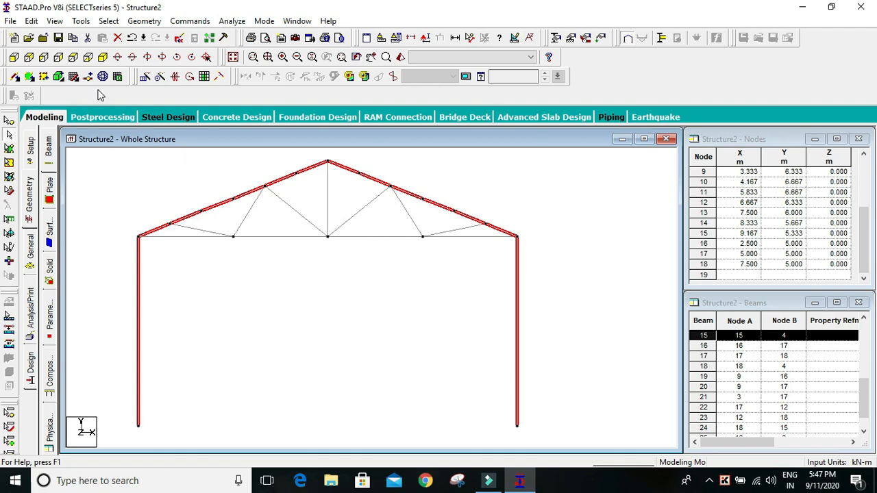
Repeat the selected columns and rafters along Z with Translational Repeat, using 6 steps at 3 m spacing without linking
{"action": "left_click", "coordinate": [146, 76]}
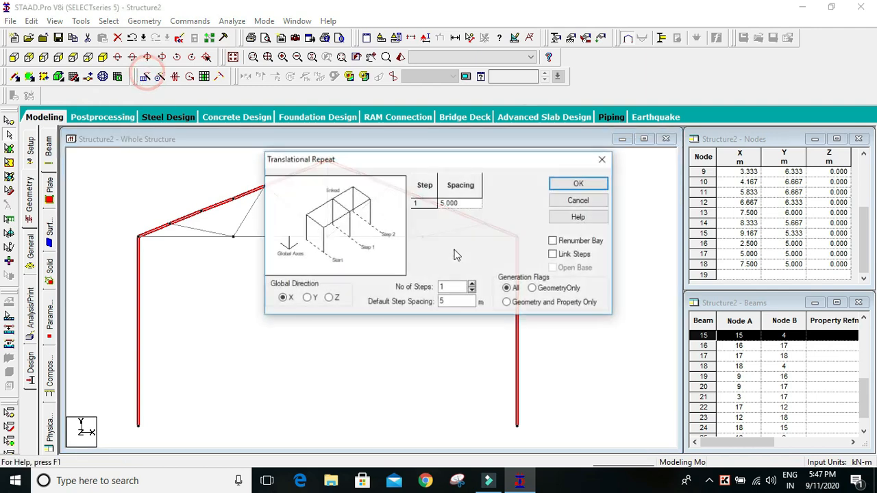
{"action": "left_click", "coordinate": [472, 285]}
{"action": "left_click", "coordinate": [472, 285]}
{"action": "left_click", "coordinate": [471, 285]}
{"action": "left_click", "coordinate": [472, 285]}
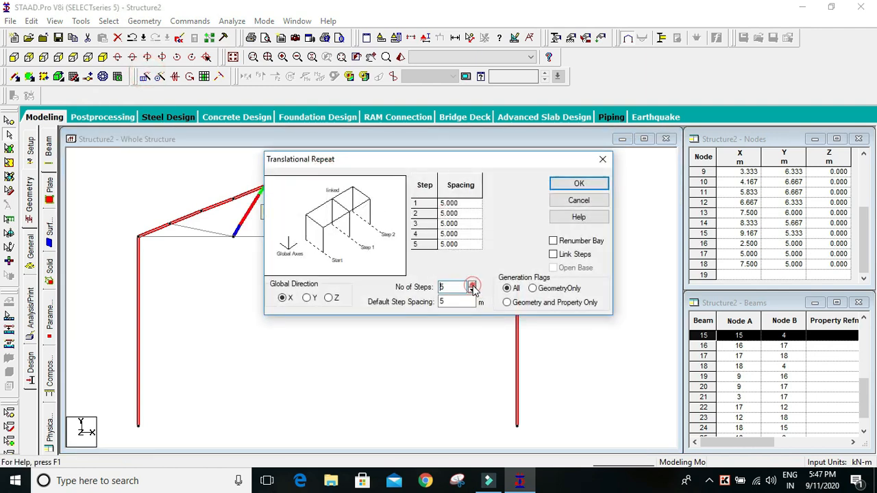
{"action": "left_click", "coordinate": [472, 285]}
{"action": "left_click", "coordinate": [329, 299]}
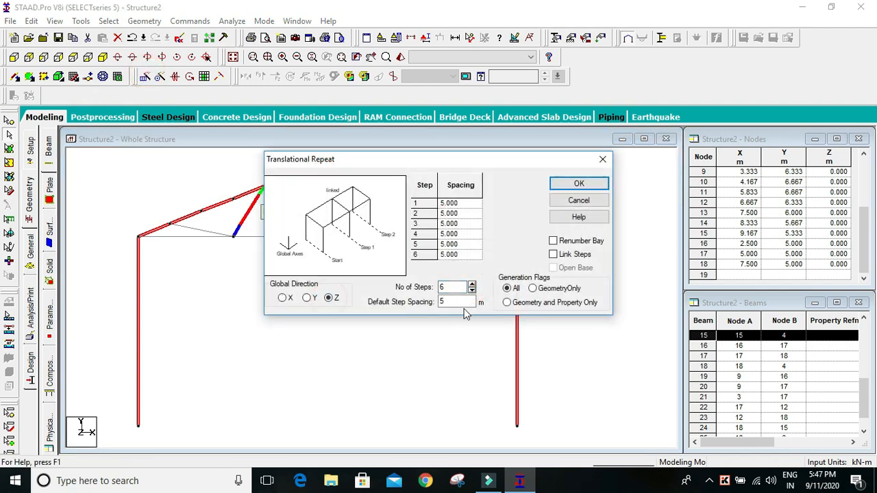
{"action": "double_click", "coordinate": [455, 302]}
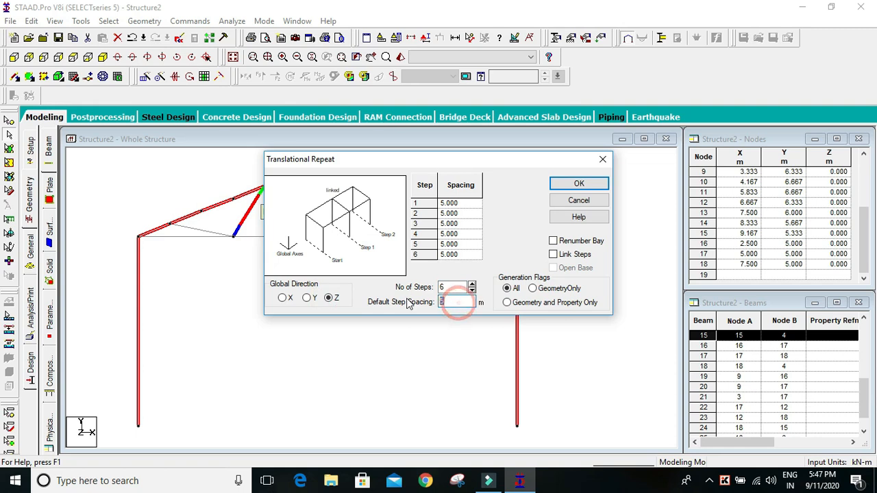
{"action": "left_click", "coordinate": [506, 289]}
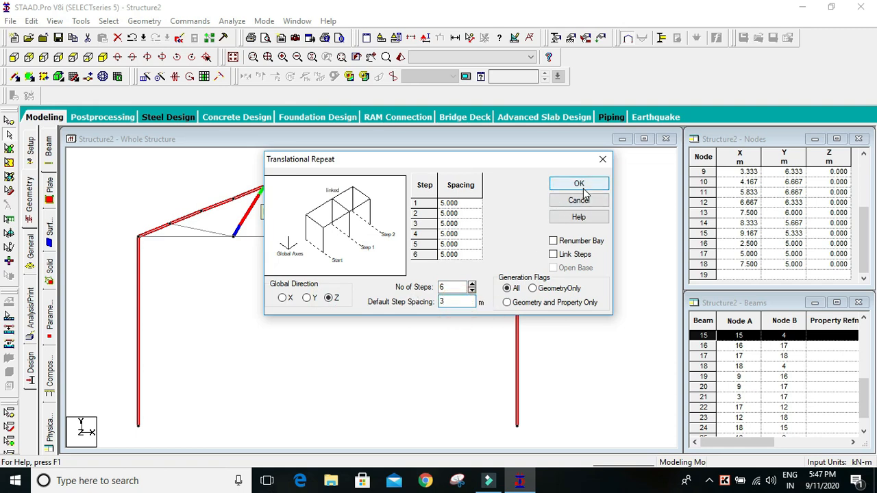
{"action": "left_click", "coordinate": [587, 189]}
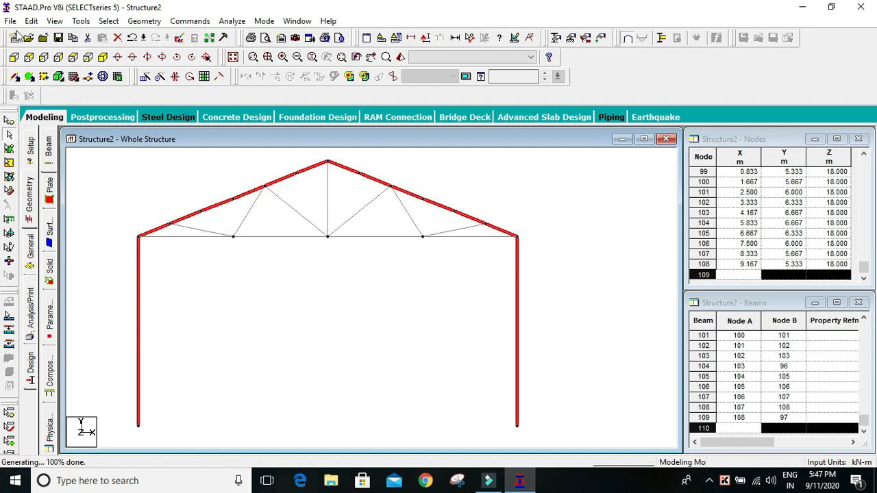
Inspect the repeated frames in the isometric view and undo the unlinked translational repeat
{"action": "left_click", "coordinate": [103, 57]}
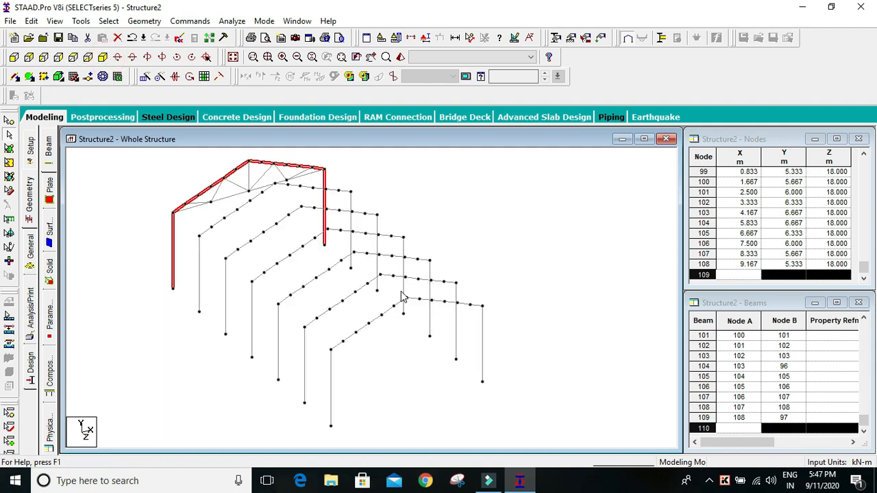
{"action": "scroll", "coordinate": [402, 296], "scroll_direction": "up", "scroll_amount": 2}
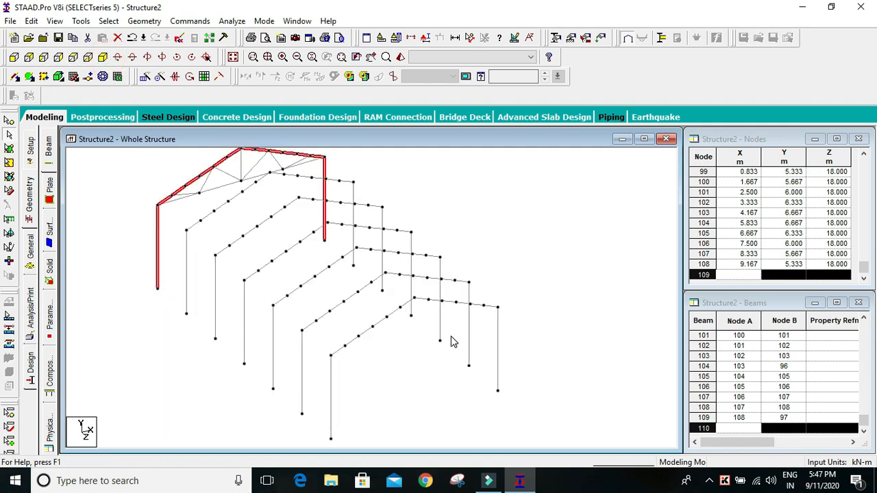
{"action": "scroll", "coordinate": [411, 343], "scroll_direction": "up", "scroll_amount": 3}
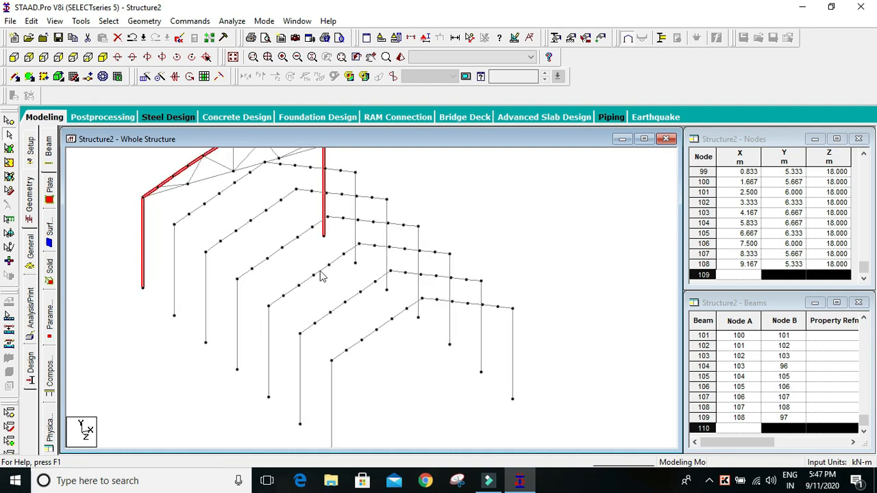
{"action": "scroll", "coordinate": [325, 277], "scroll_direction": "up", "scroll_amount": 2}
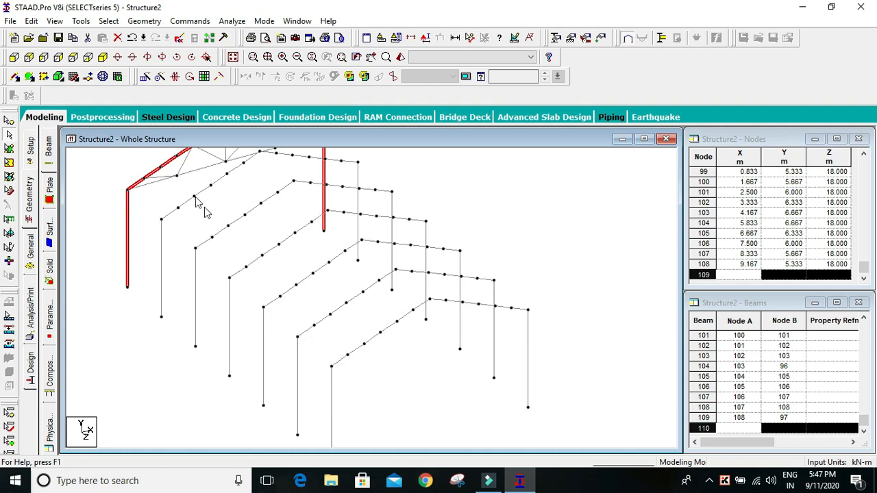
{"action": "scroll", "coordinate": [167, 192], "scroll_direction": "down", "scroll_amount": 3}
{"action": "scroll", "coordinate": [264, 220], "scroll_direction": "up", "scroll_amount": 1}
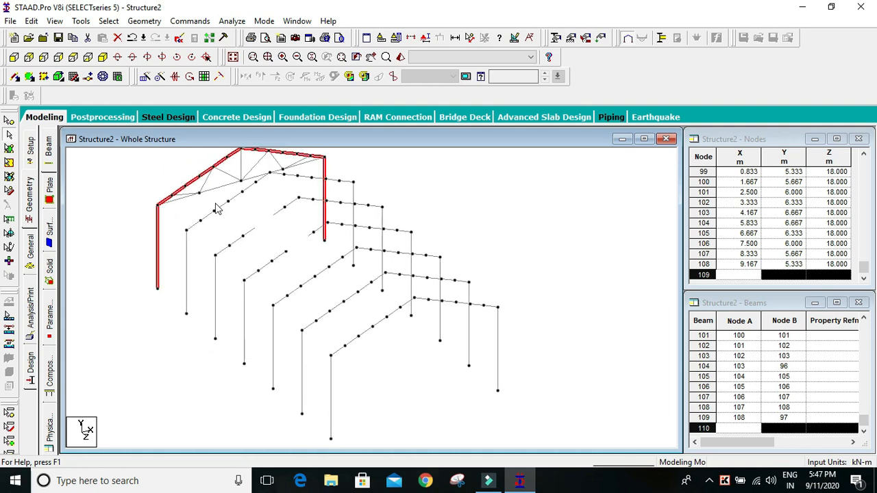
{"action": "scroll", "coordinate": [398, 349], "scroll_direction": "up", "scroll_amount": 2}
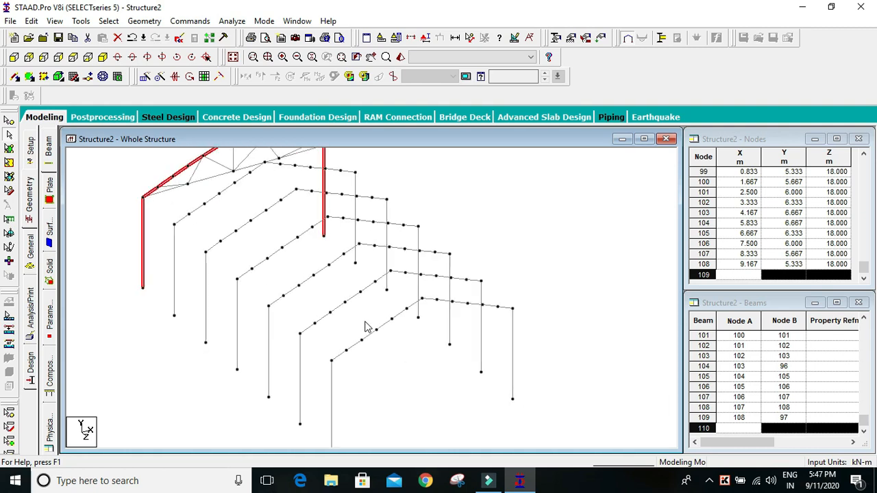
{"action": "scroll", "coordinate": [227, 214], "scroll_direction": "down", "scroll_amount": 5}
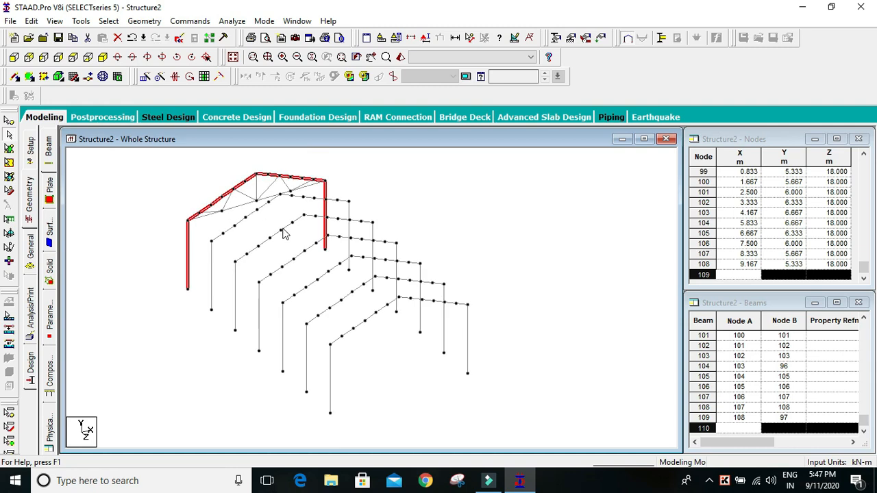
{"action": "key", "text": "ctrl+z"}
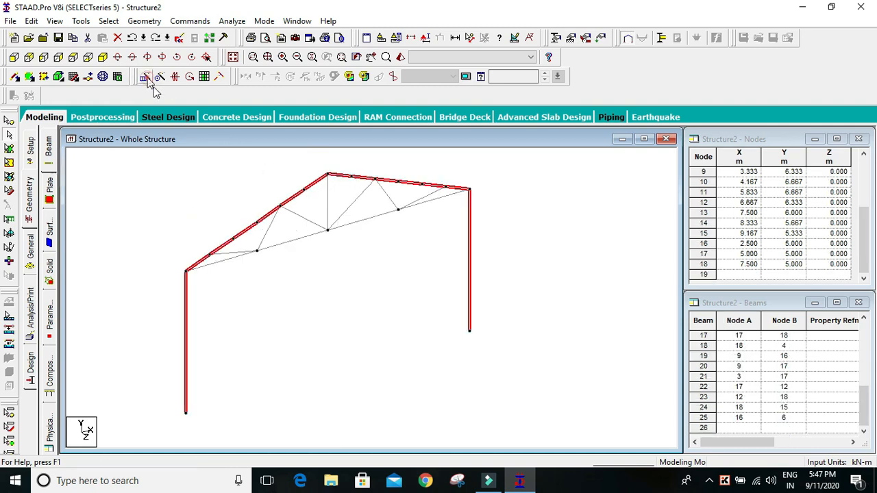
Repeat the selected columns and rafters along Z with Translational Repeat, using 6 steps at 3 m spacing with Link Steps enabled
{"action": "left_click", "coordinate": [145, 77]}
{"action": "left_click", "coordinate": [471, 284]}
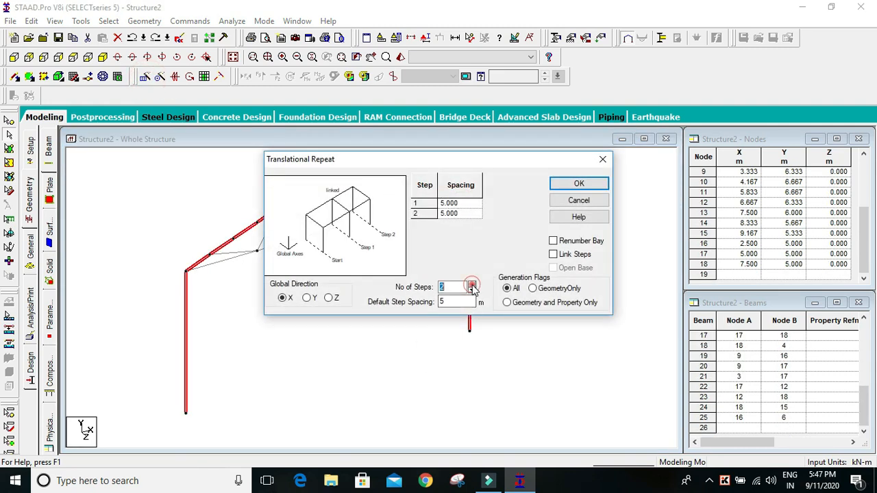
{"action": "left_click", "coordinate": [471, 284]}
{"action": "left_click", "coordinate": [471, 285]}
{"action": "left_click", "coordinate": [471, 285]}
{"action": "left_click", "coordinate": [472, 285]}
{"action": "left_click", "coordinate": [329, 297]}
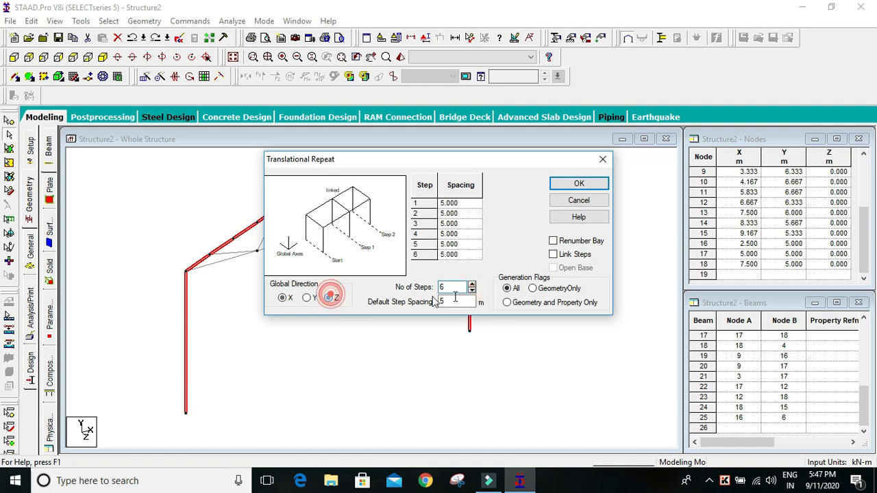
{"action": "double_click", "coordinate": [454, 302]}
{"action": "type", "text": "3"}
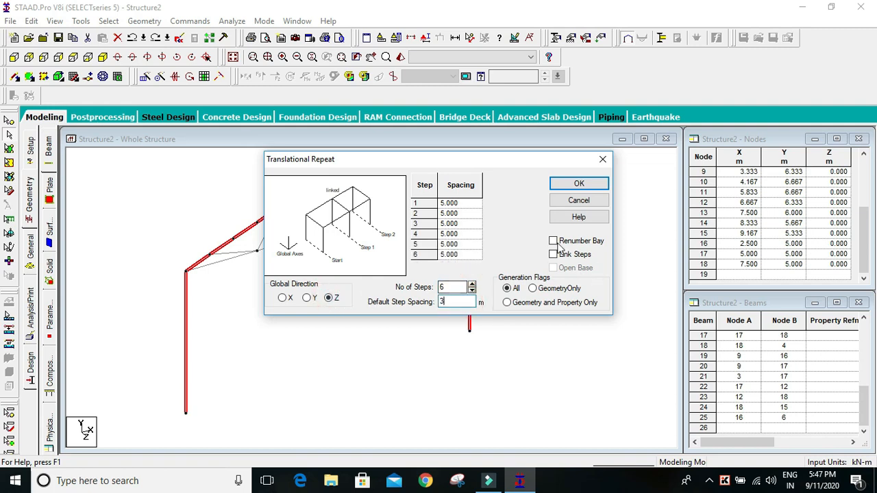
{"action": "left_click", "coordinate": [554, 254]}
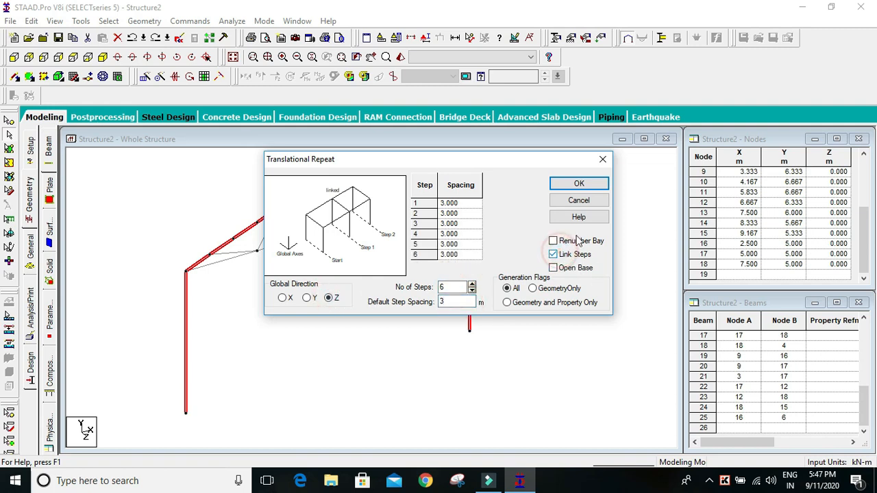
{"action": "left_click", "coordinate": [578, 186]}
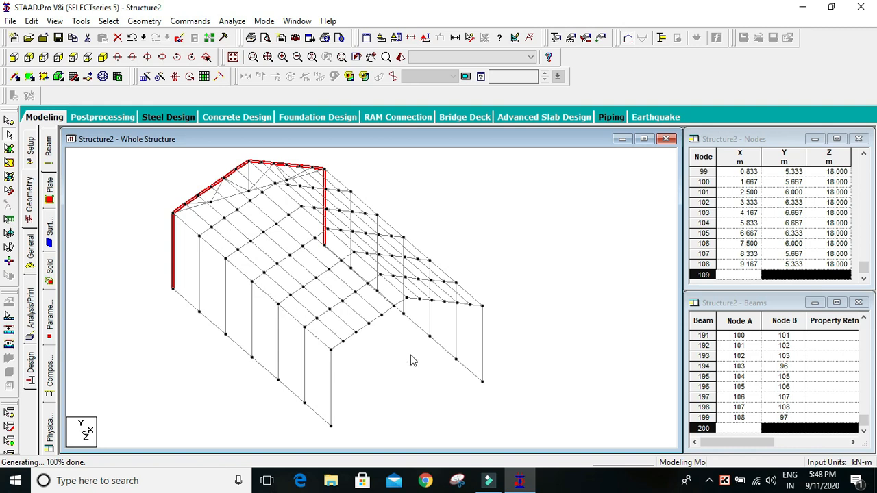
Examine the linked frames up close, checking the longitudinal members and the trusses along the shed
{"action": "scroll", "coordinate": [261, 274], "scroll_direction": "up", "scroll_amount": 3}
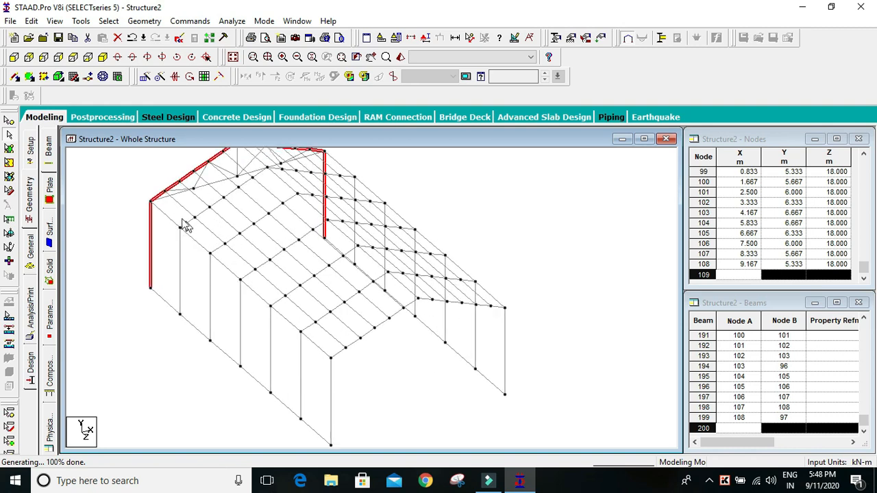
{"action": "middle_click_drag", "start_coordinate": [368, 362], "coordinate": [386, 387]}
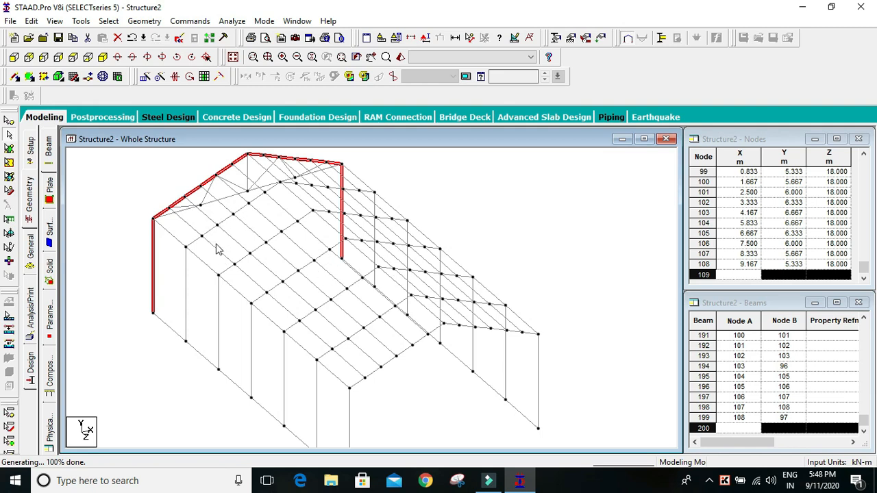
{"action": "scroll", "coordinate": [185, 211], "scroll_direction": "up", "scroll_amount": 3}
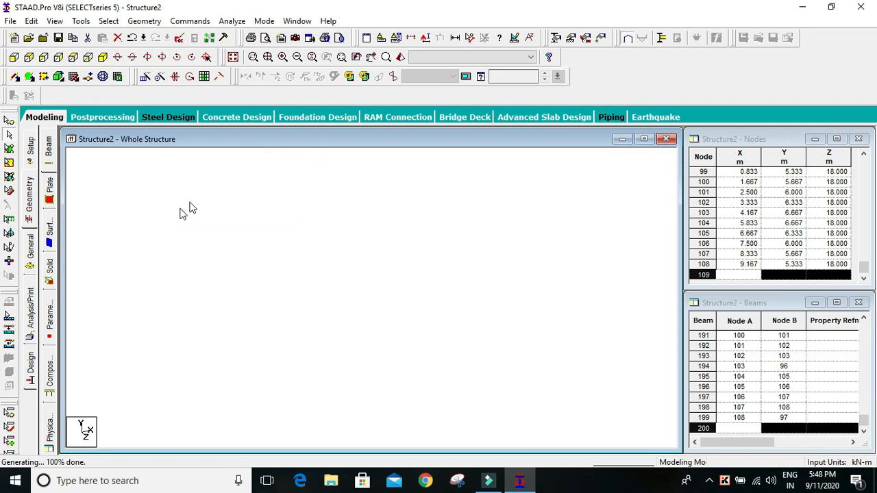
{"action": "middle_click_drag", "start_coordinate": [226, 192], "coordinate": [269, 251]}
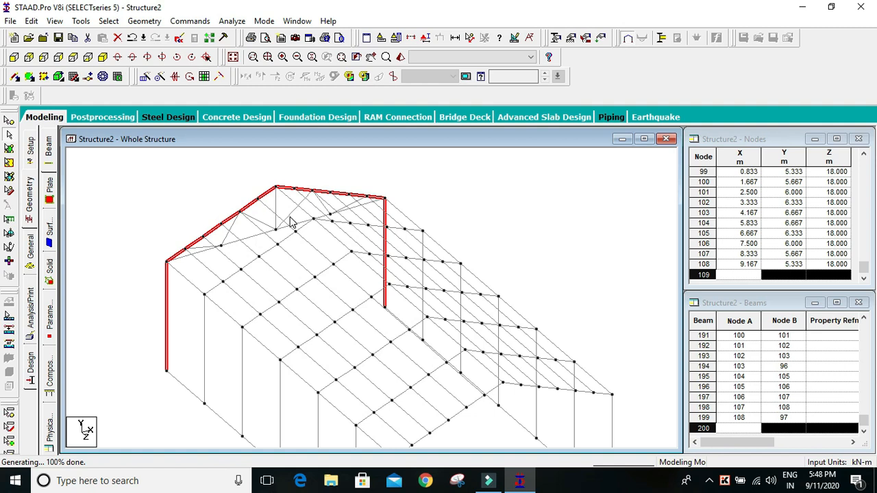
{"action": "scroll", "coordinate": [322, 262], "scroll_direction": "down", "scroll_amount": 1}
{"action": "middle_click_drag", "start_coordinate": [322, 262], "coordinate": [254, 199]}
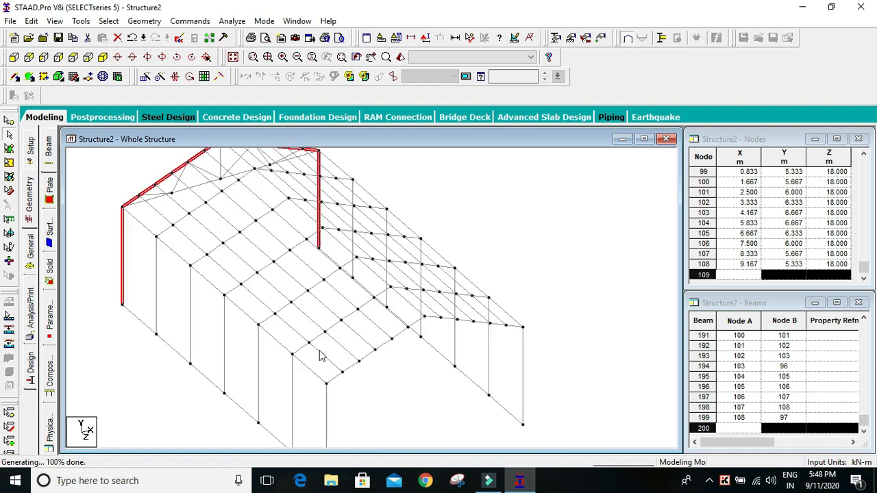
{"action": "scroll", "coordinate": [322, 342], "scroll_direction": "up", "scroll_amount": 1}
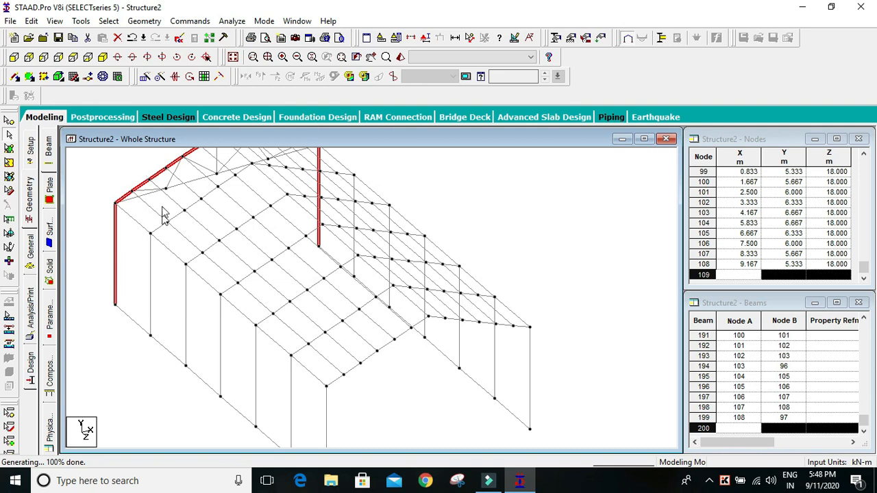
Show the whole shed in the front view and clear the column and rafter selection
{"action": "left_click", "coordinate": [14, 57]}
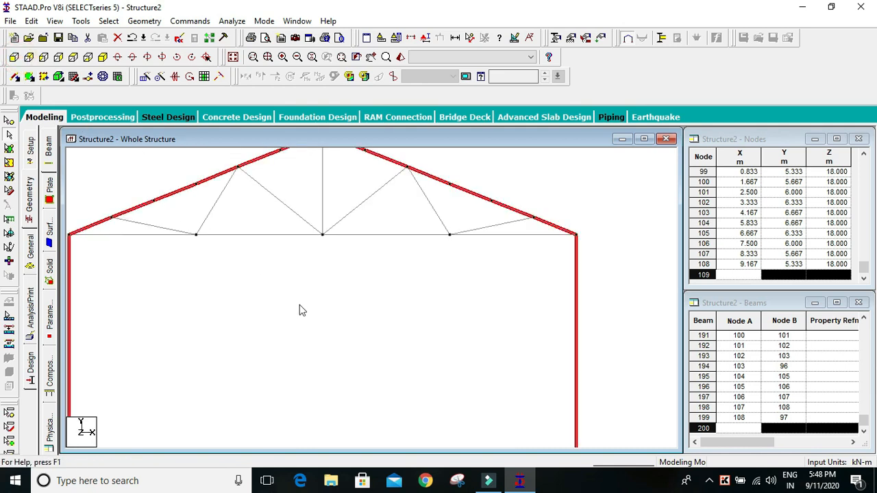
{"action": "scroll", "coordinate": [313, 308], "scroll_direction": "down", "scroll_amount": 3}
{"action": "left_click", "coordinate": [383, 268]}
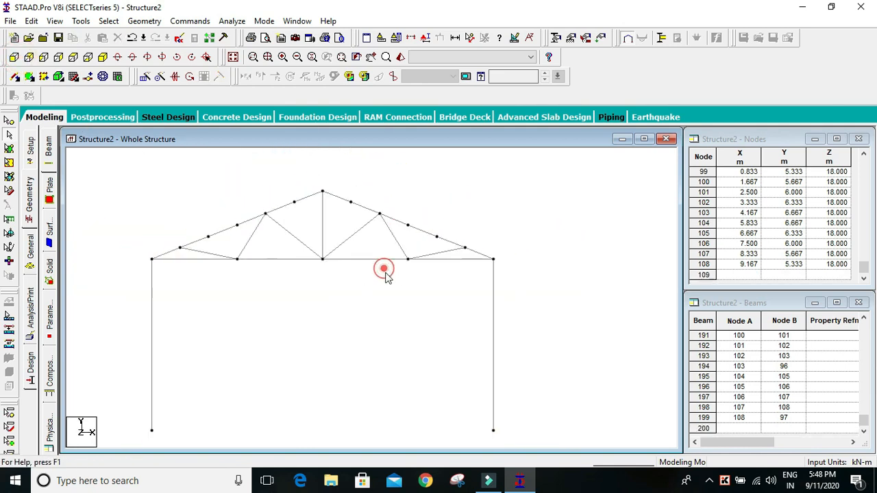
Select all bottom chord segments and web members of the truss in the front view, leaving out the columns and rafters
{"action": "left_click", "coordinate": [216, 257]}
{"action": "left_click", "coordinate": [248, 241], "text": "ctrl"}
{"action": "left_click", "coordinate": [273, 260], "text": "ctrl"}
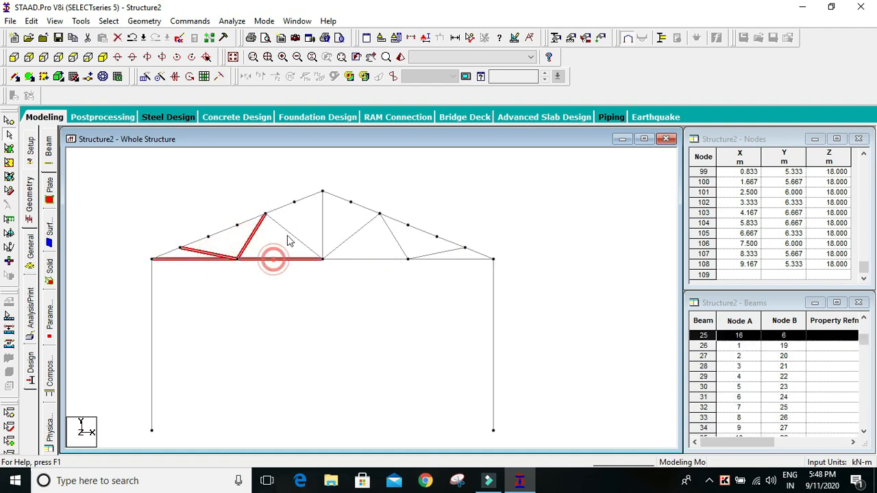
{"action": "left_click", "coordinate": [288, 234], "text": "ctrl"}
{"action": "left_click", "coordinate": [322, 226], "text": "ctrl"}
{"action": "left_click", "coordinate": [356, 234], "text": "ctrl"}
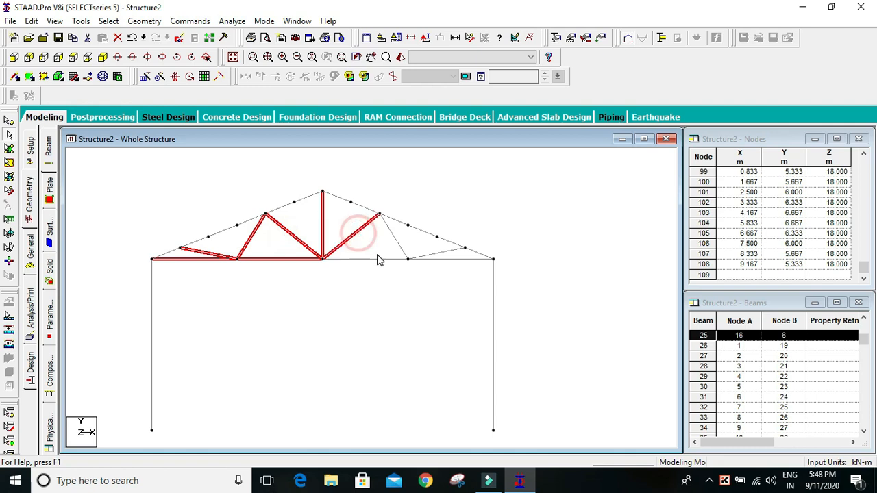
{"action": "left_click", "coordinate": [380, 258], "text": "ctrl"}
{"action": "left_click", "coordinate": [393, 238], "text": "ctrl"}
{"action": "left_click", "coordinate": [429, 254], "text": "ctrl"}
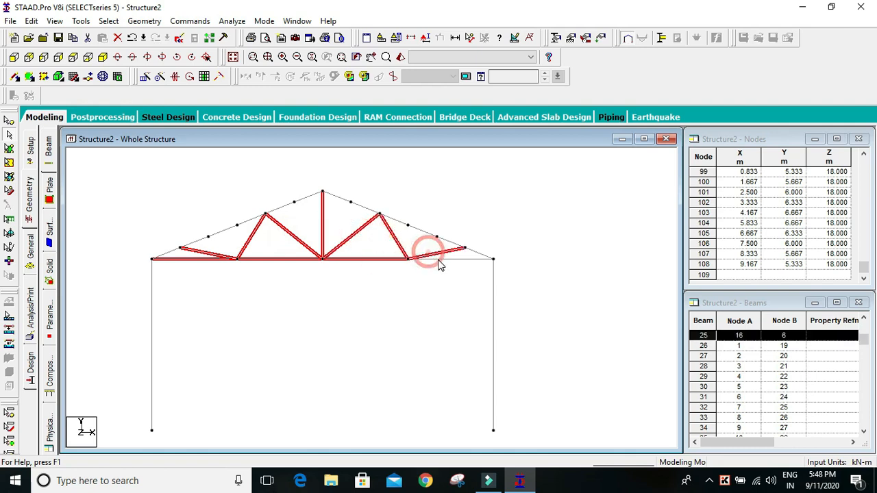
{"action": "left_click", "coordinate": [442, 260], "text": "ctrl"}
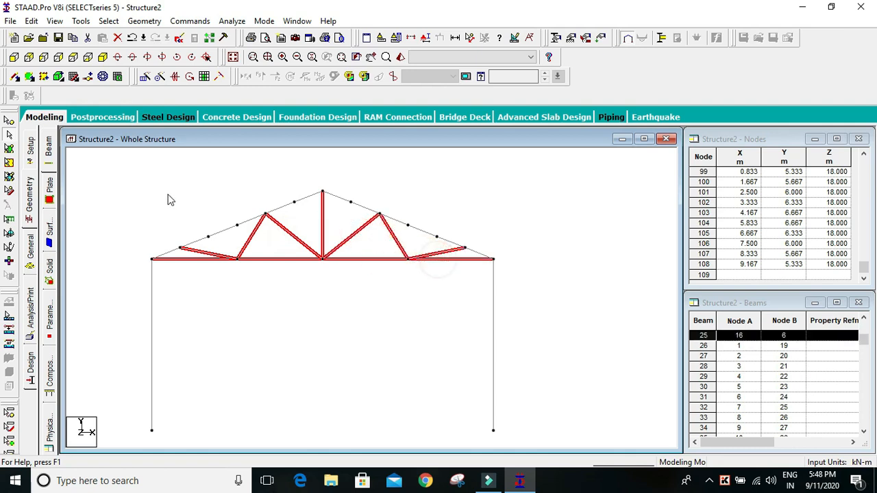
Repeat the selected truss members along Z with Translational Repeat, using 6 steps at 3 m spacing without Link Steps
{"action": "left_click", "coordinate": [102, 58]}
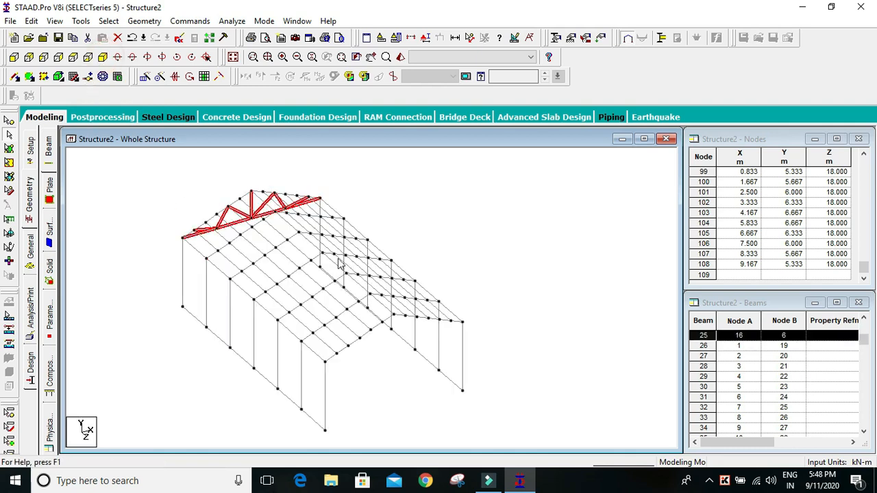
{"action": "left_click", "coordinate": [145, 76]}
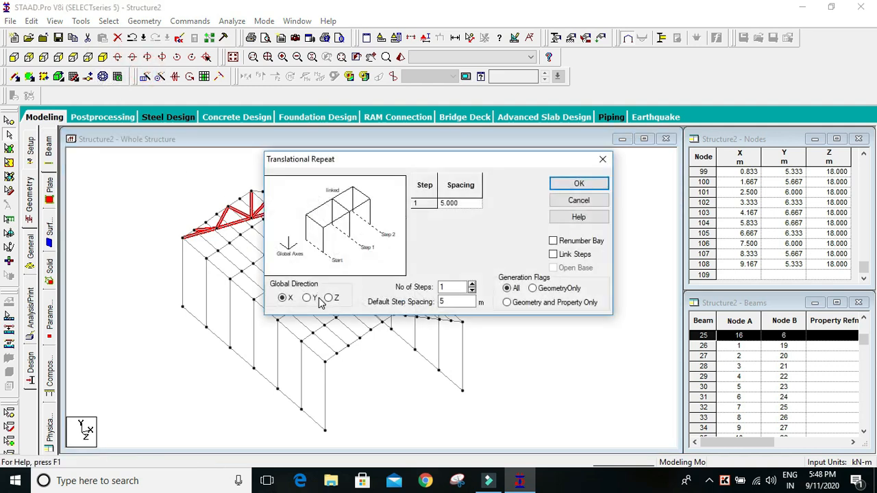
{"action": "left_click", "coordinate": [328, 298]}
{"action": "double_click", "coordinate": [453, 301]}
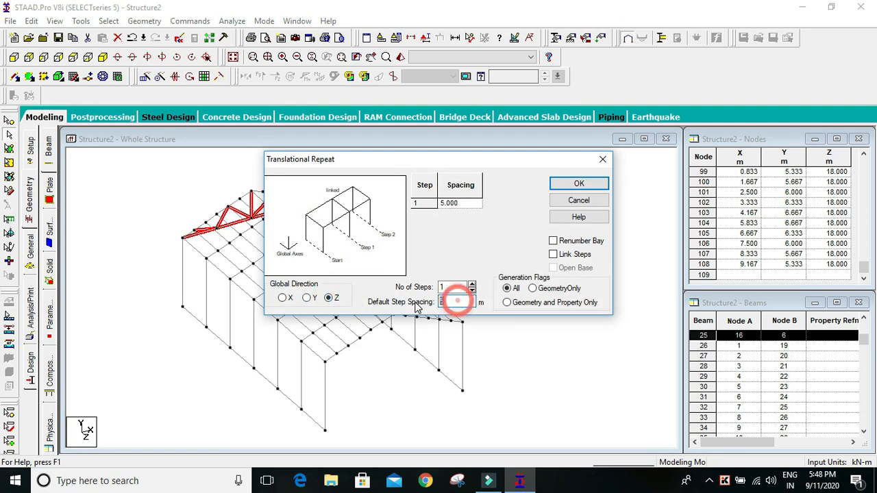
{"action": "type", "text": "3"}
{"action": "left_click", "coordinate": [472, 285]}
{"action": "left_click", "coordinate": [471, 284]}
{"action": "left_click", "coordinate": [472, 284]}
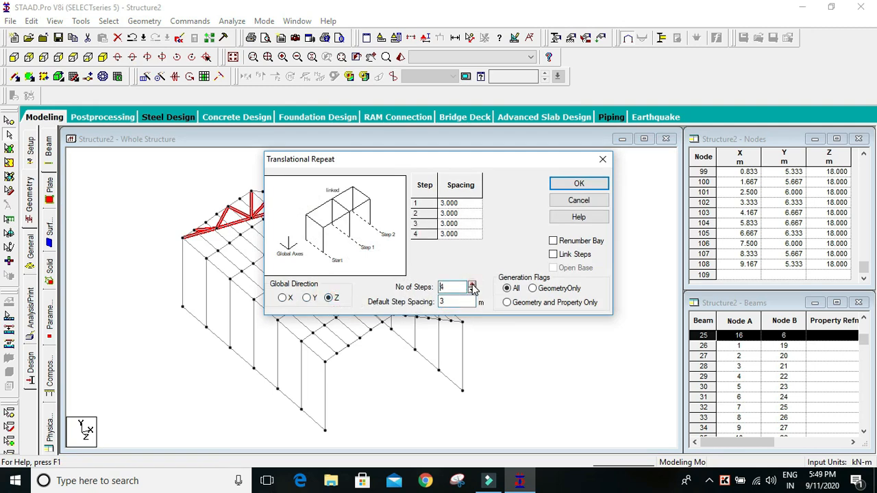
{"action": "left_click", "coordinate": [472, 284]}
{"action": "left_click", "coordinate": [471, 284]}
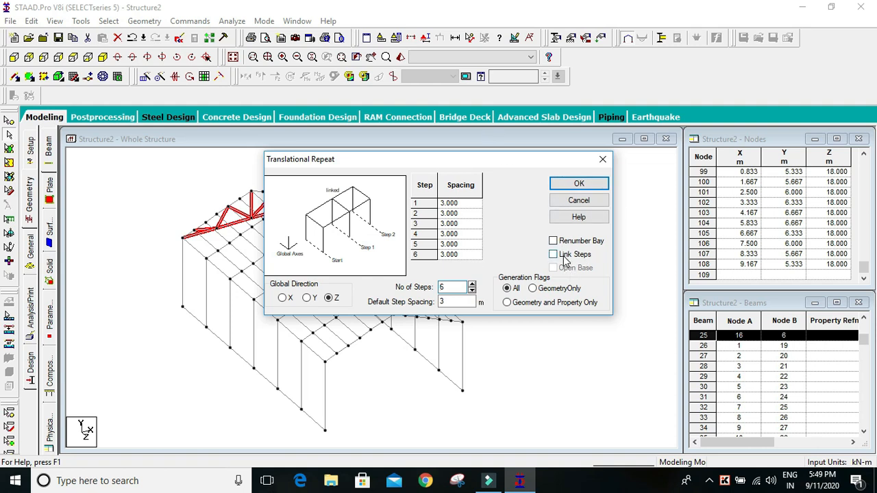
{"action": "left_click_drag", "start_coordinate": [475, 159], "coordinate": [647, 69]}
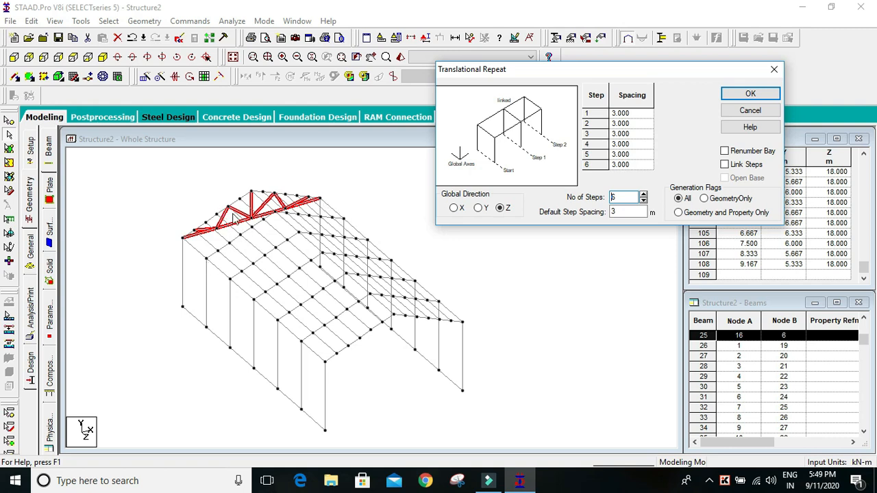
{"action": "left_click", "coordinate": [750, 95]}
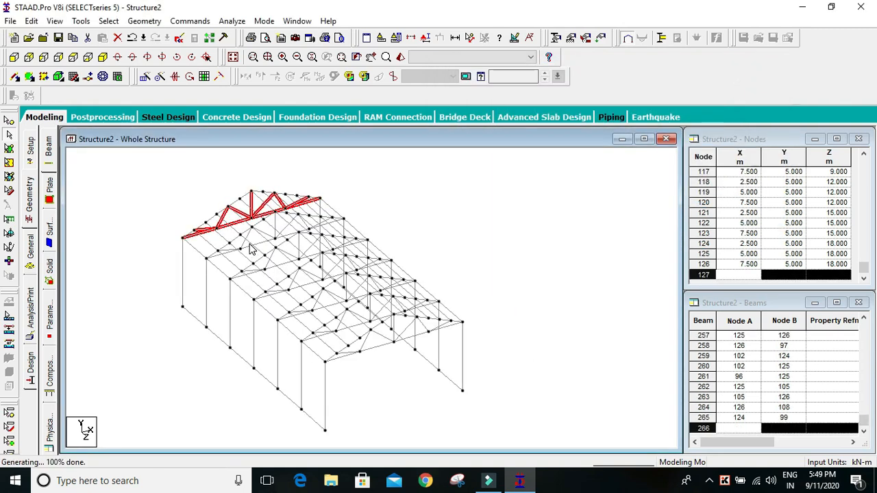
Inspect the repeated truss members along the shed and clear the truss selection
{"action": "scroll", "coordinate": [235, 234], "scroll_direction": "up", "scroll_amount": 2}
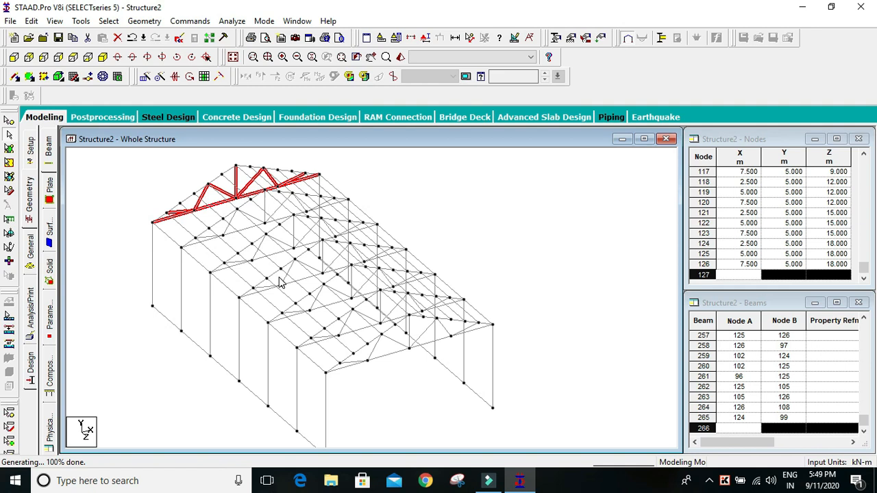
{"action": "scroll", "coordinate": [307, 292], "scroll_direction": "up", "scroll_amount": 1}
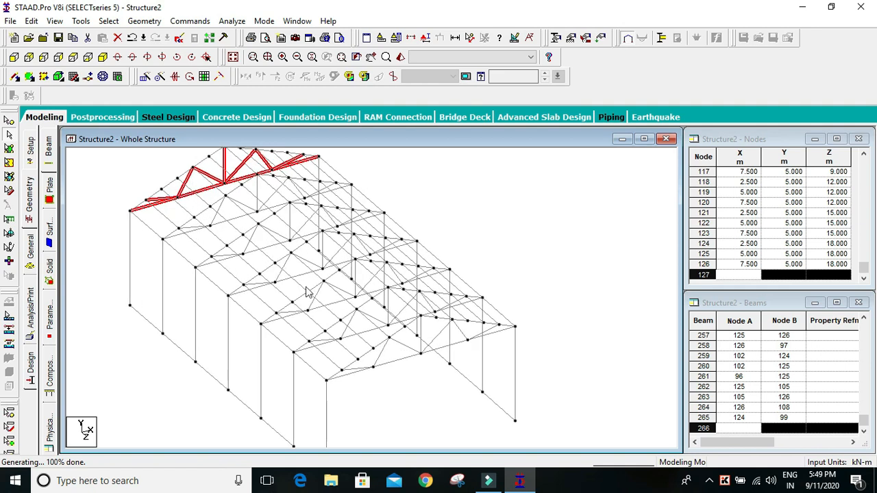
{"action": "scroll", "coordinate": [390, 330], "scroll_direction": "down", "scroll_amount": 3}
{"action": "middle_click_drag", "start_coordinate": [406, 357], "coordinate": [429, 299]}
{"action": "left_click", "coordinate": [391, 320]}
{"action": "scroll", "coordinate": [221, 284], "scroll_direction": "up", "scroll_amount": 1}
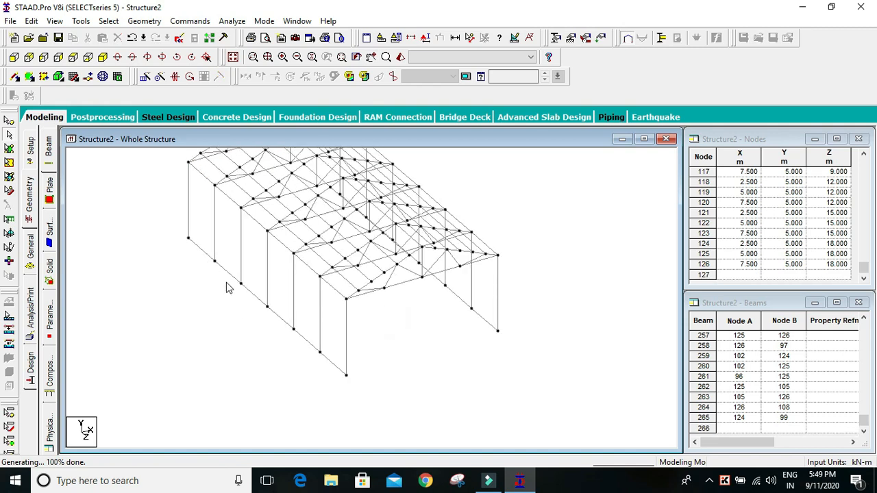
{"action": "scroll", "coordinate": [315, 366], "scroll_direction": "down", "scroll_amount": 4}
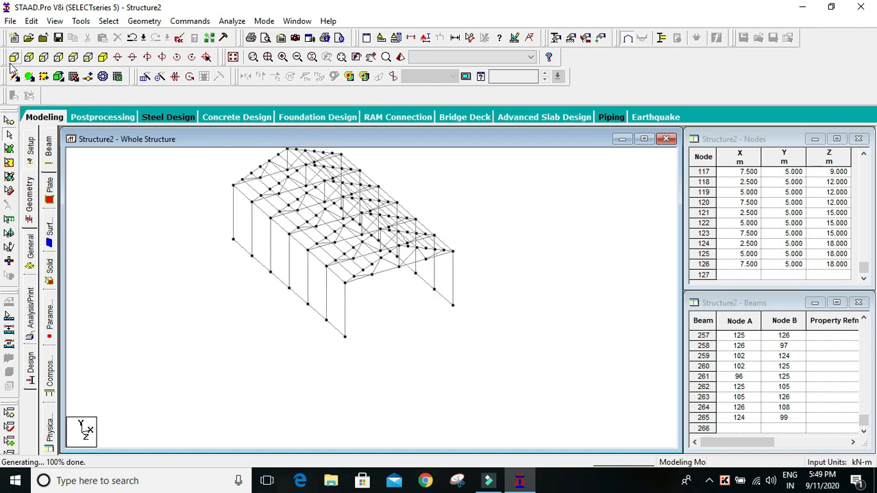
Delete the longitudinal beams joining the column bases, declining the auto save, and show the shed in the isometric view
{"action": "left_click", "coordinate": [58, 59]}
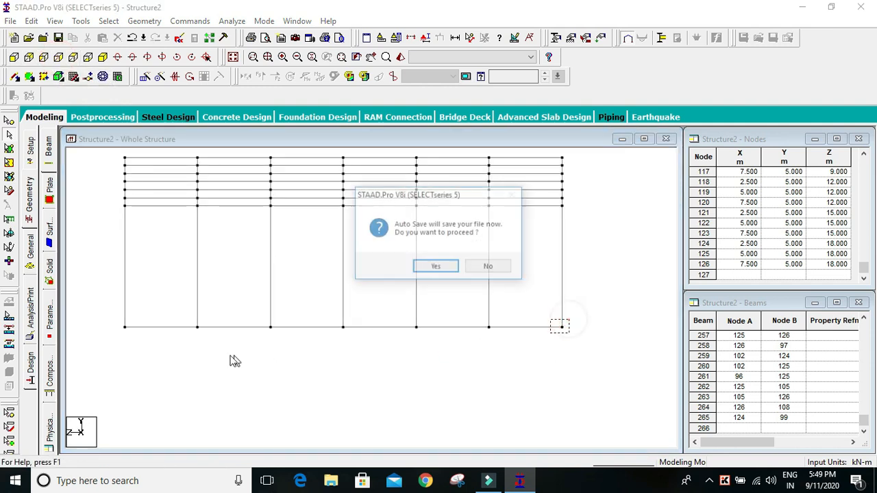
{"action": "left_click", "coordinate": [498, 272]}
{"action": "left_click_drag", "start_coordinate": [574, 291], "coordinate": [116, 339]}
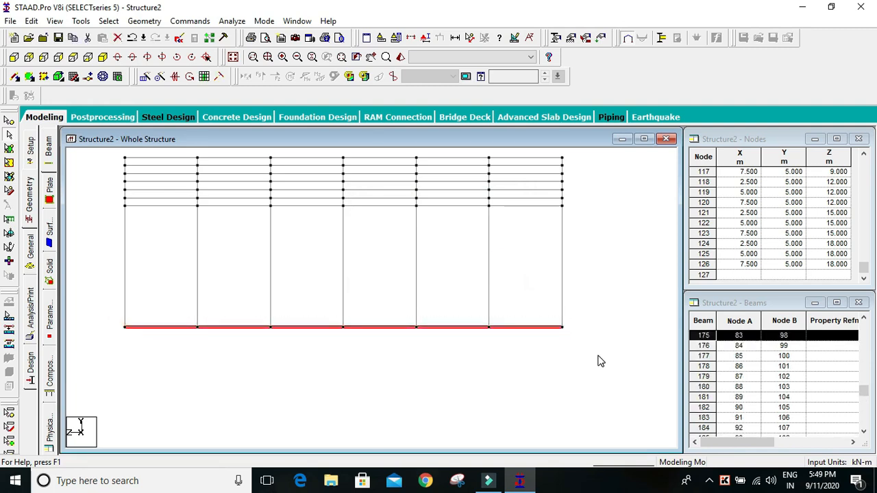
{"action": "key", "text": "Delete"}
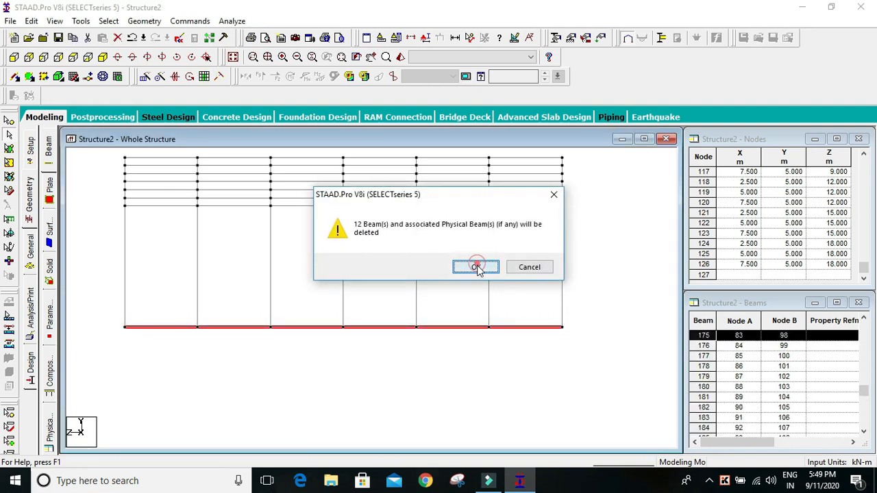
{"action": "left_click", "coordinate": [479, 267]}
{"action": "left_click", "coordinate": [102, 57]}
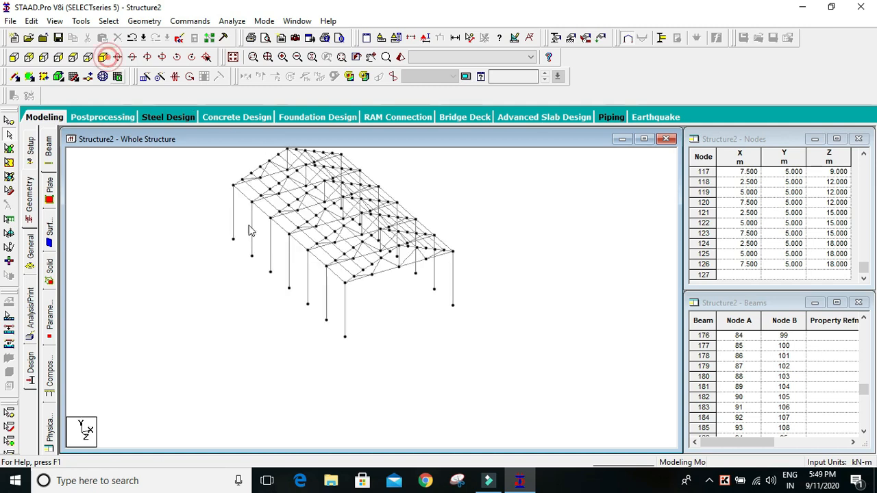
{"action": "middle_click_drag", "start_coordinate": [403, 322], "coordinate": [410, 342]}
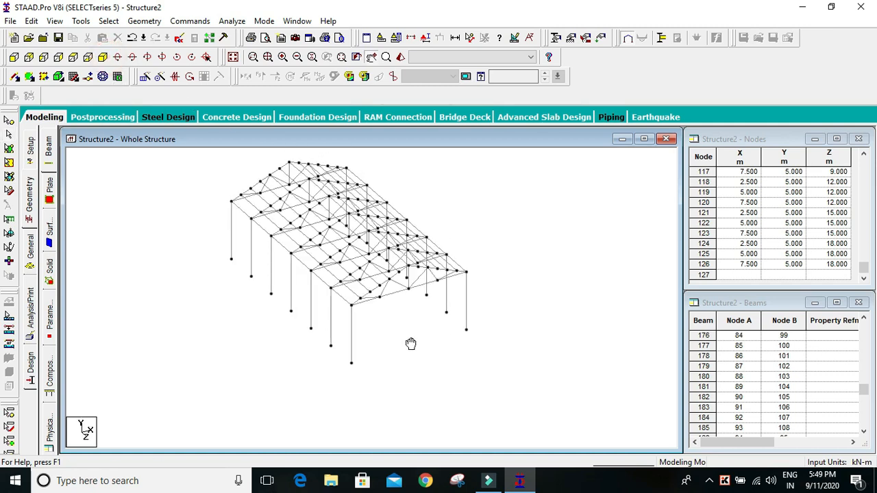
{"action": "scroll", "coordinate": [313, 321], "scroll_direction": "down", "scroll_amount": 2}
{"action": "scroll", "coordinate": [336, 326], "scroll_direction": "up", "scroll_amount": 1}
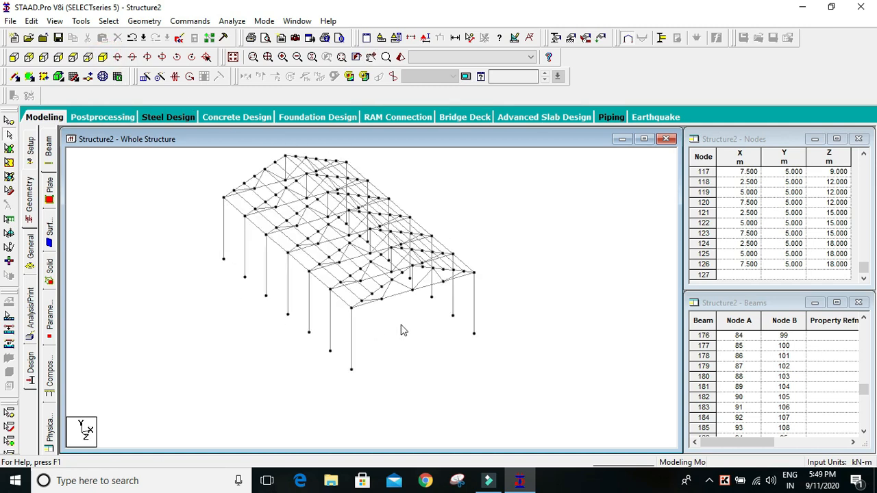
{"action": "scroll", "coordinate": [397, 274], "scroll_direction": "up", "scroll_amount": 1}
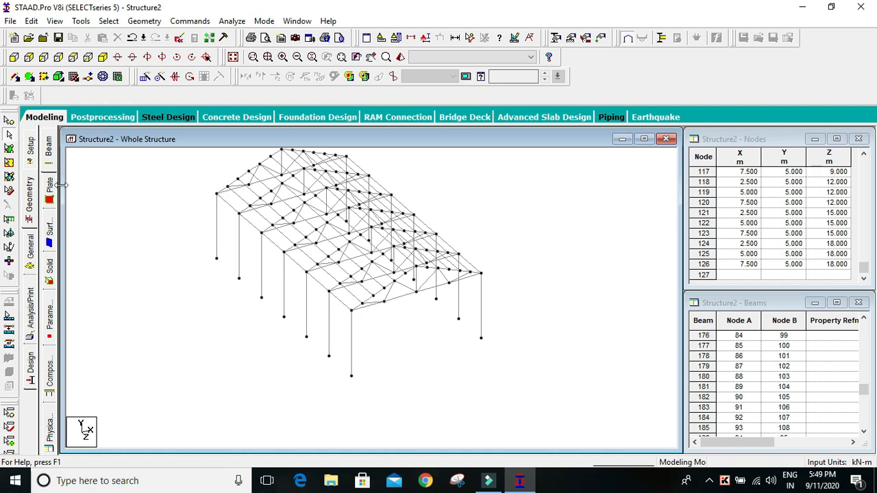
Open the steel section database for member properties and browse the Indian profiles, including the Tube sections
{"action": "left_click", "coordinate": [31, 249]}
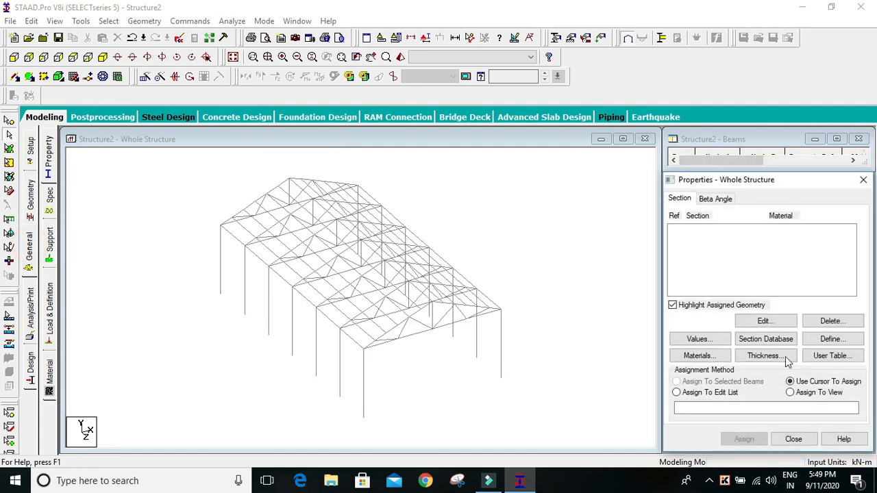
{"action": "left_click", "coordinate": [774, 344]}
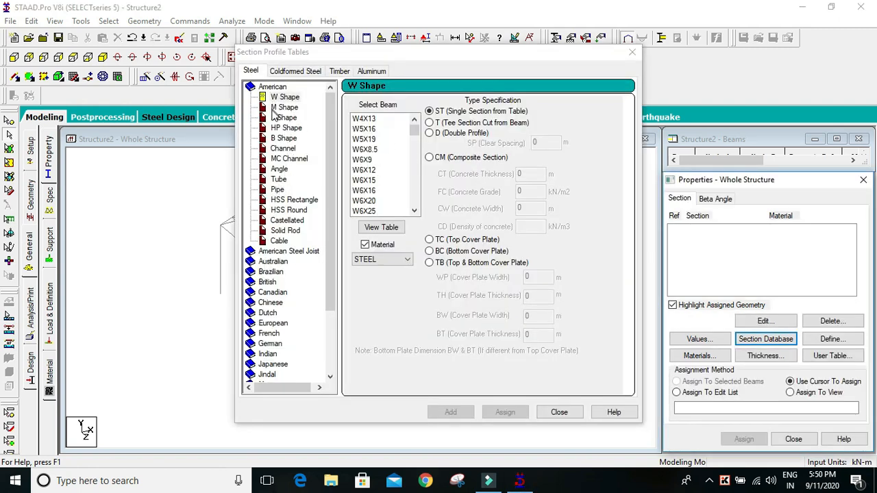
{"action": "scroll", "coordinate": [291, 240], "scroll_direction": "down", "scroll_amount": 3}
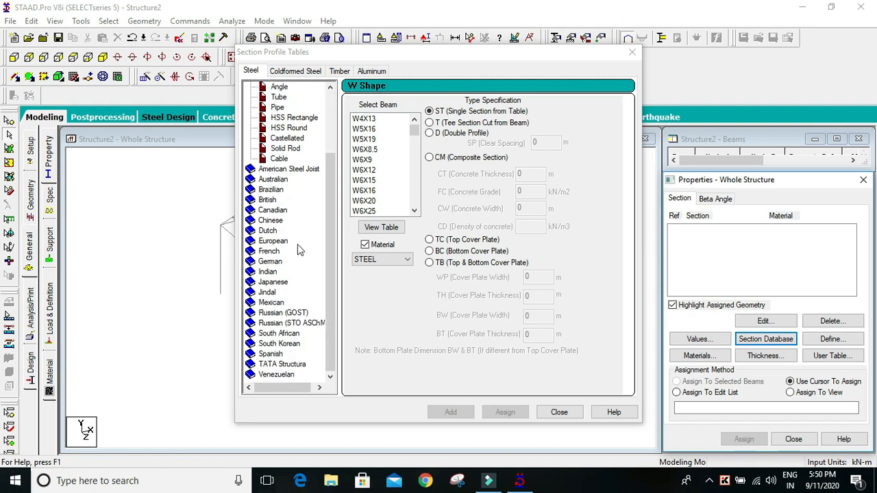
{"action": "double_click", "coordinate": [267, 272]}
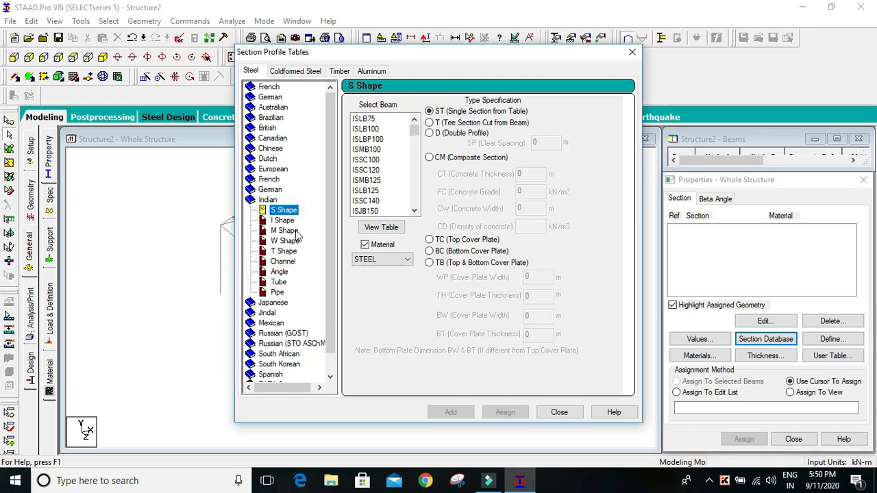
{"action": "left_click_drag", "start_coordinate": [326, 197], "coordinate": [329, 226]}
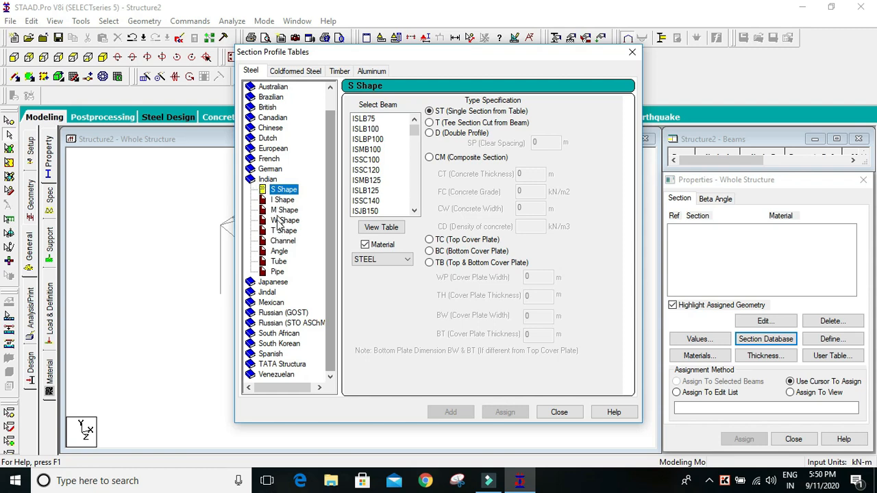
{"action": "left_click", "coordinate": [287, 262]}
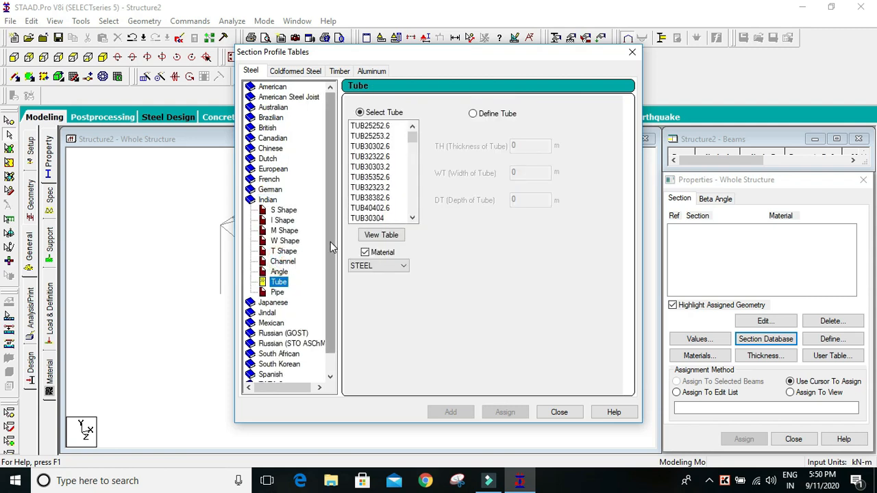
{"action": "left_click_drag", "start_coordinate": [330, 241], "coordinate": [330, 248]}
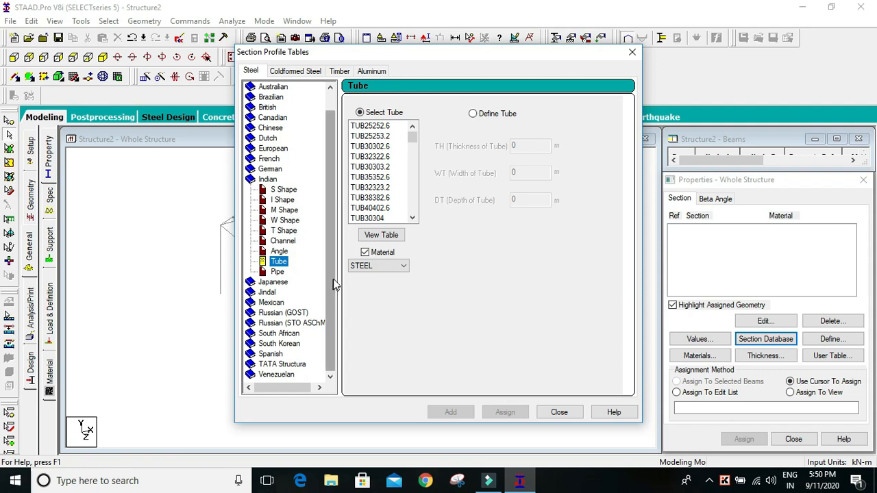
Add the Indian pipe section PIP3556H with STEEL material to the properties, and move the section tables clear of the model
{"action": "left_click", "coordinate": [278, 271]}
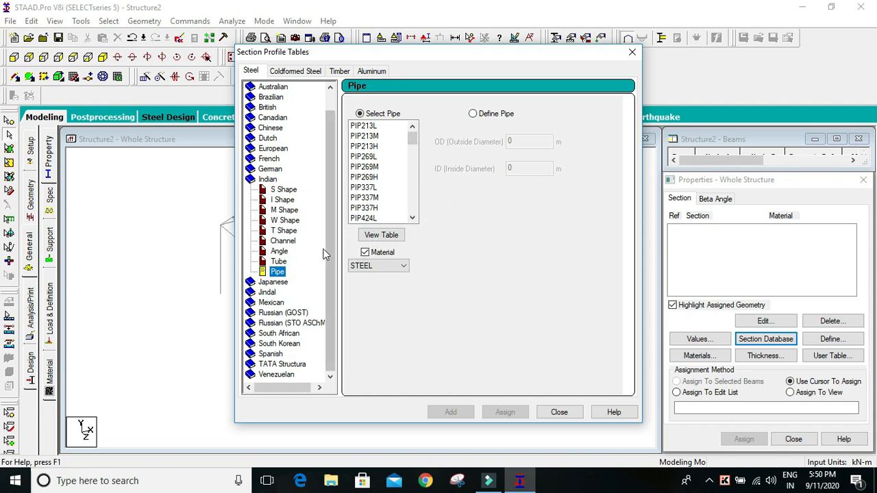
{"action": "scroll", "coordinate": [395, 183], "scroll_direction": "down", "scroll_amount": 1}
{"action": "scroll", "coordinate": [394, 188], "scroll_direction": "down", "scroll_amount": 10}
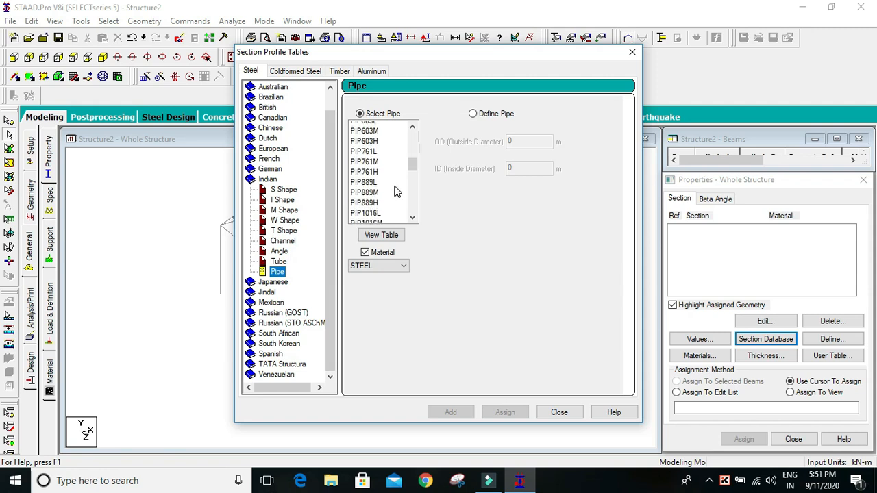
{"action": "scroll", "coordinate": [396, 197], "scroll_direction": "down", "scroll_amount": 5}
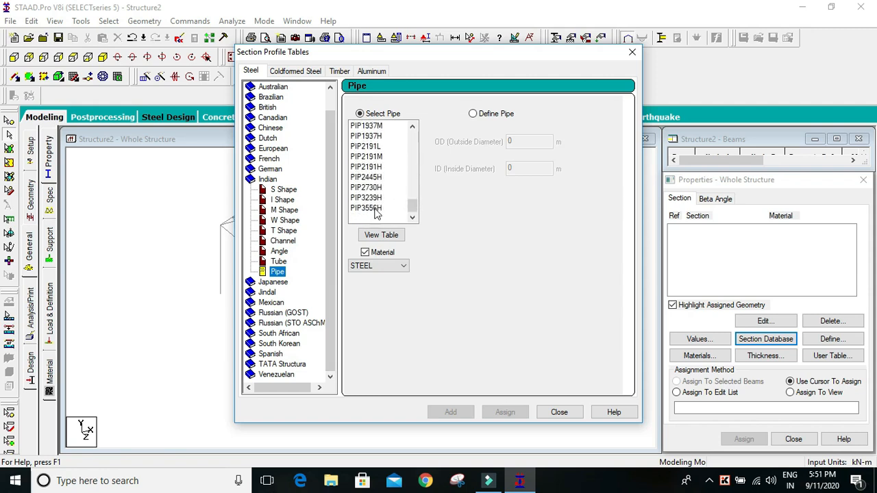
{"action": "left_click", "coordinate": [370, 208]}
{"action": "left_click", "coordinate": [452, 412]}
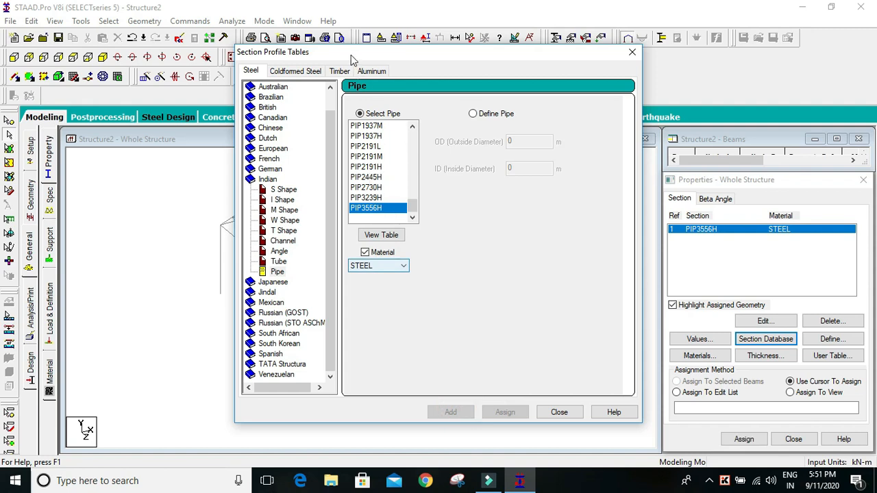
{"action": "left_click_drag", "start_coordinate": [367, 54], "coordinate": [546, 50]}
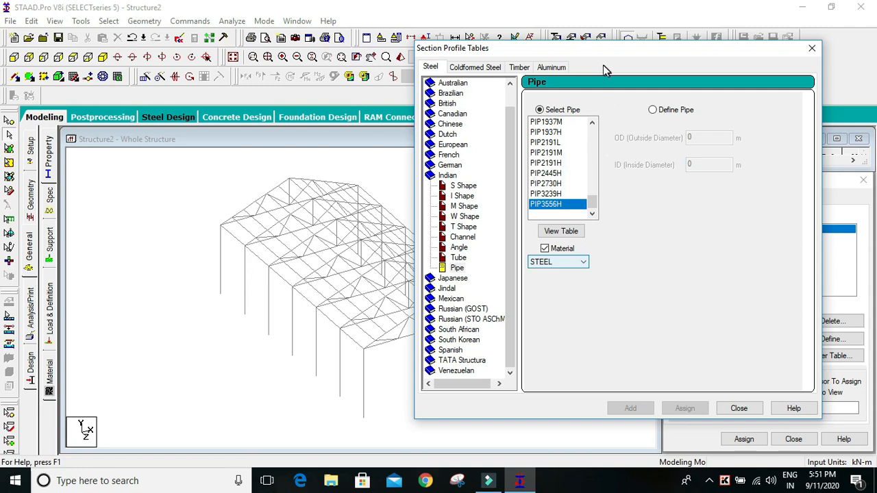
{"action": "left_click_drag", "start_coordinate": [603, 49], "coordinate": [556, 55]}
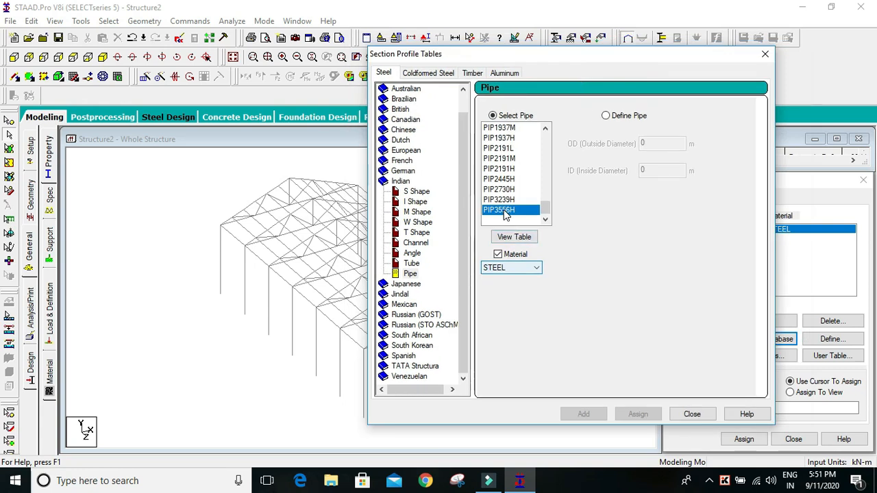
Add the Indian pipe section PIP2191H with STEEL material to the properties
{"action": "left_click_drag", "start_coordinate": [503, 60], "coordinate": [400, 60]}
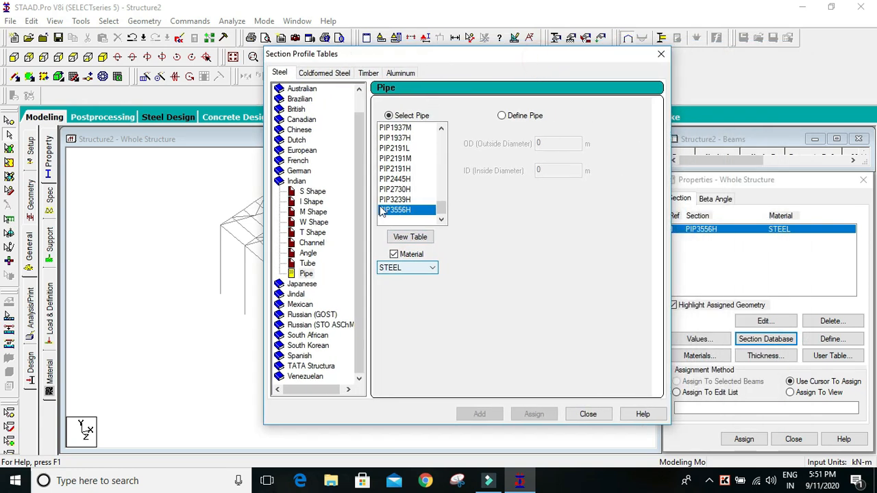
{"action": "left_click", "coordinate": [409, 169]}
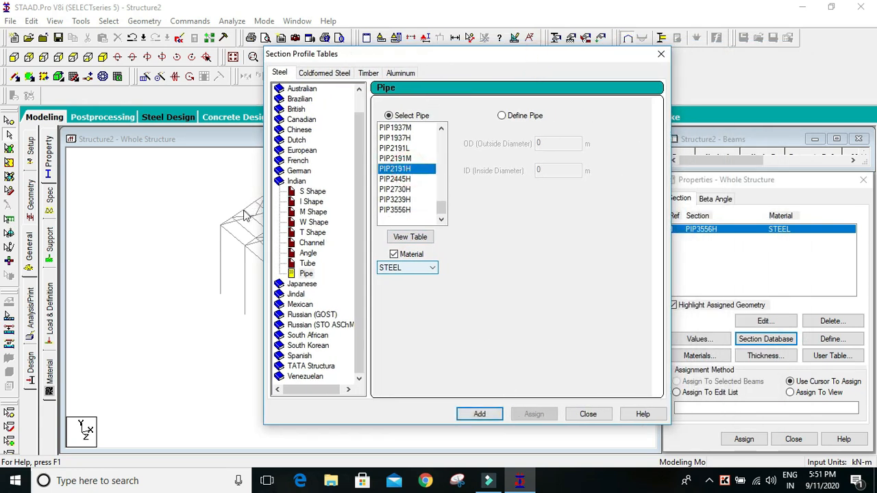
{"action": "left_click", "coordinate": [488, 414]}
Add the Indian pipe section PIP1524H in STEEL to the section list, moving the tables off the model
{"action": "left_click", "coordinate": [444, 205]}
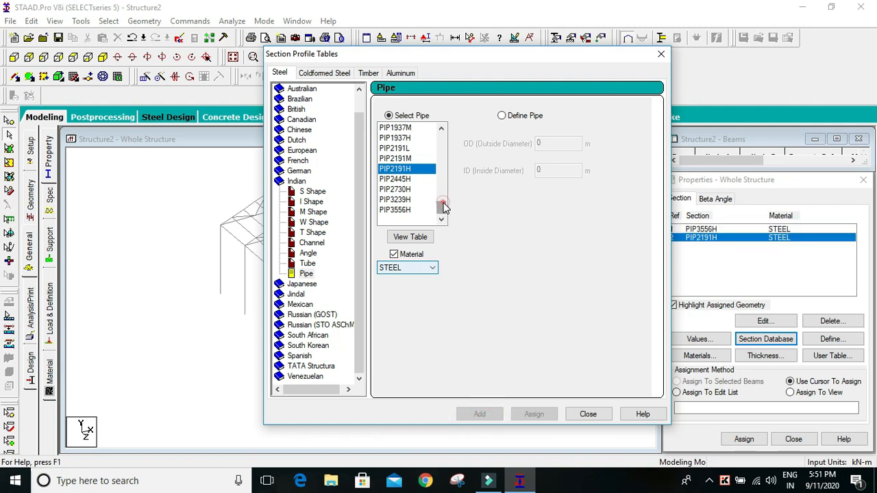
{"action": "left_click_drag", "start_coordinate": [444, 204], "coordinate": [444, 193]}
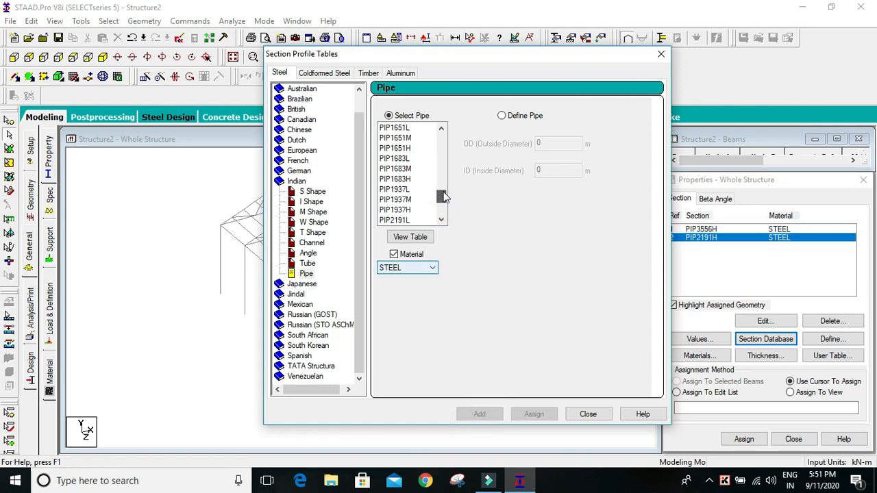
{"action": "left_click", "coordinate": [396, 178]}
{"action": "left_click_drag", "start_coordinate": [400, 59], "coordinate": [474, 73]}
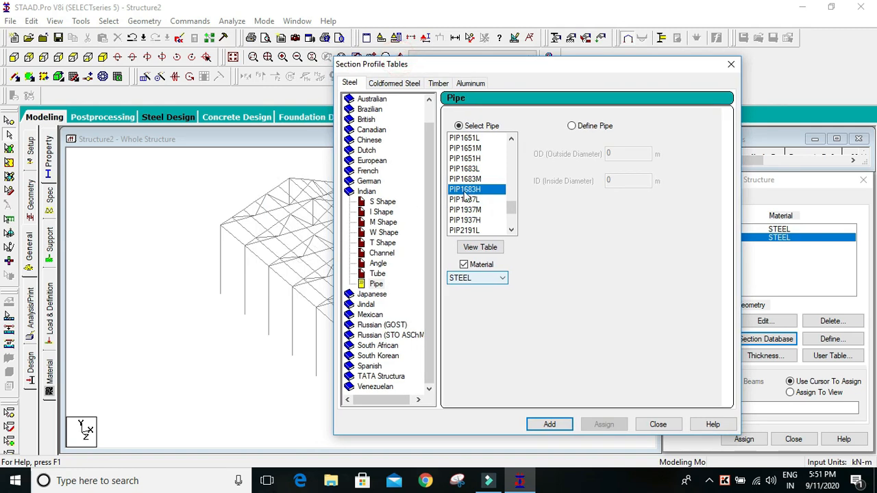
{"action": "scroll", "coordinate": [478, 154], "scroll_direction": "up", "scroll_amount": 1}
{"action": "left_click", "coordinate": [479, 159]}
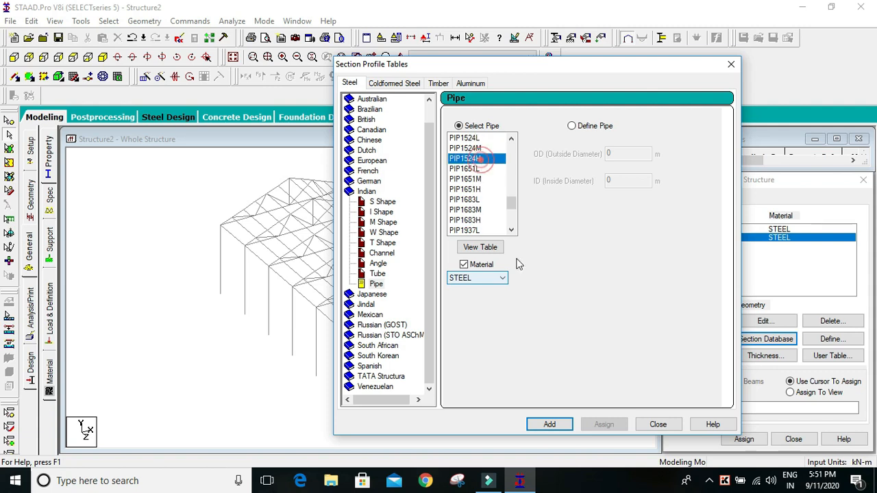
{"action": "left_click", "coordinate": [557, 430]}
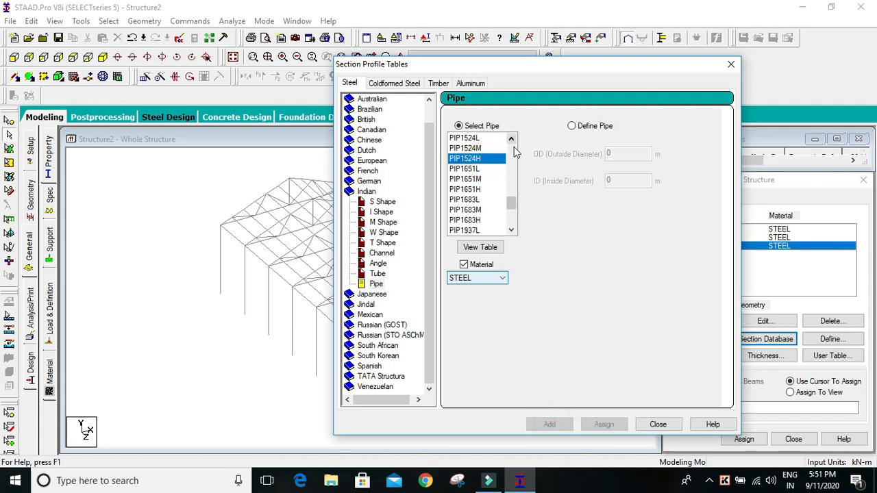
Add the Indian pipe section PIP1524M with STEEL material and close the section profile tables
{"action": "scroll", "coordinate": [510, 197], "scroll_direction": "up", "scroll_amount": 2}
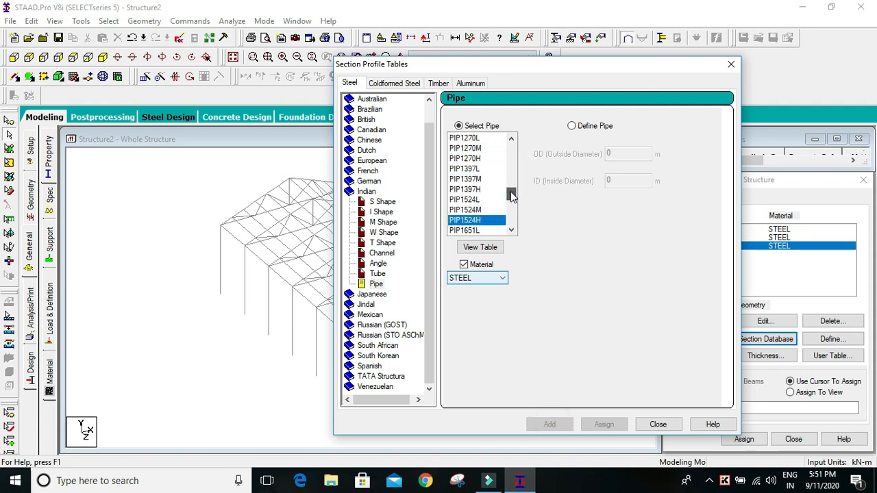
{"action": "left_click", "coordinate": [478, 189]}
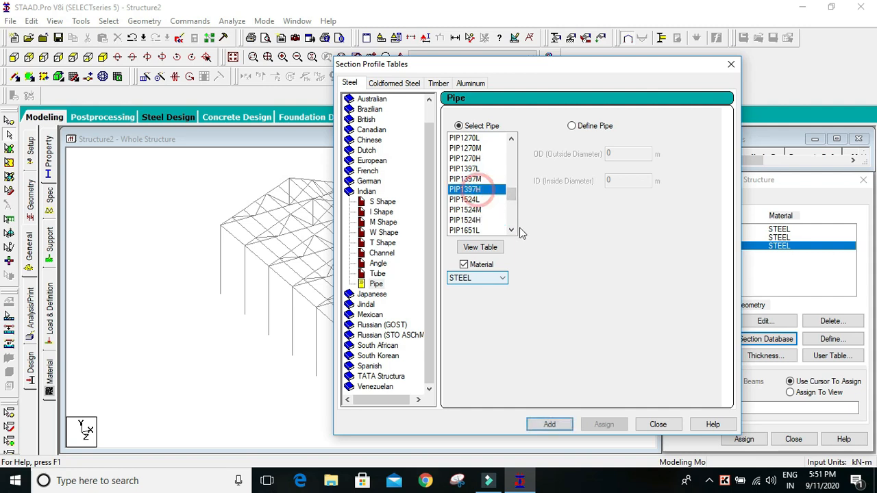
{"action": "left_click", "coordinate": [487, 200]}
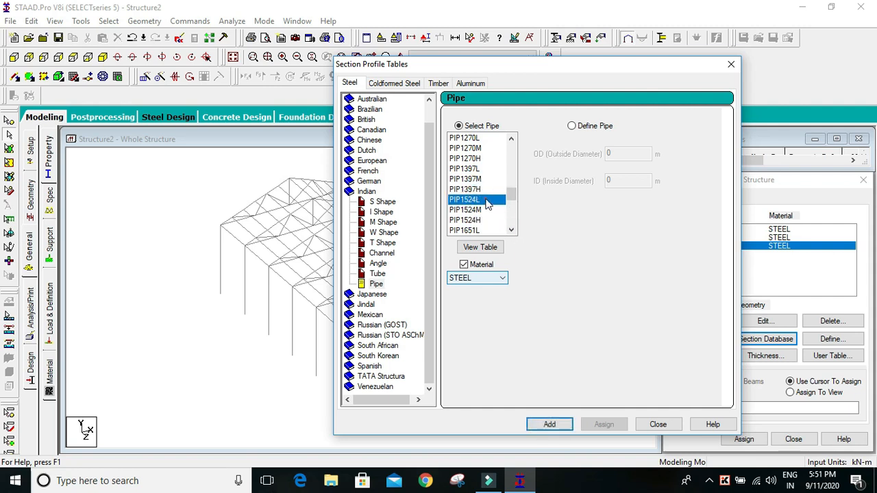
{"action": "left_click", "coordinate": [483, 190]}
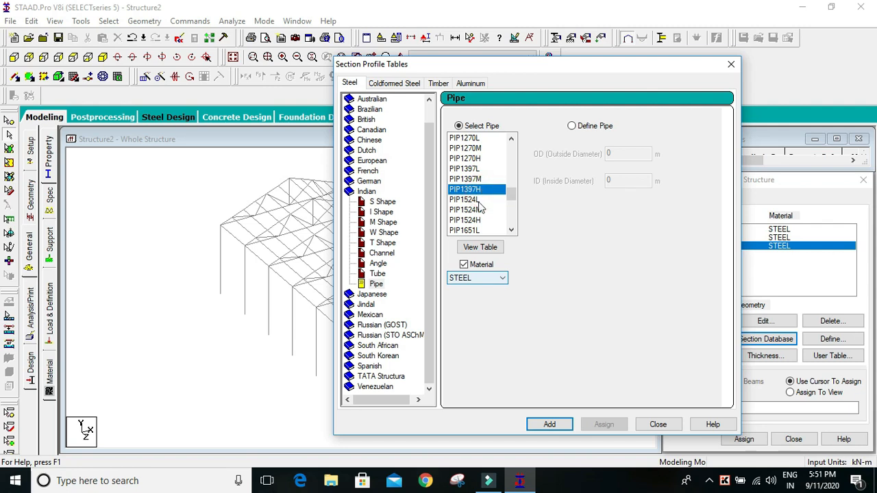
{"action": "left_click", "coordinate": [485, 209]}
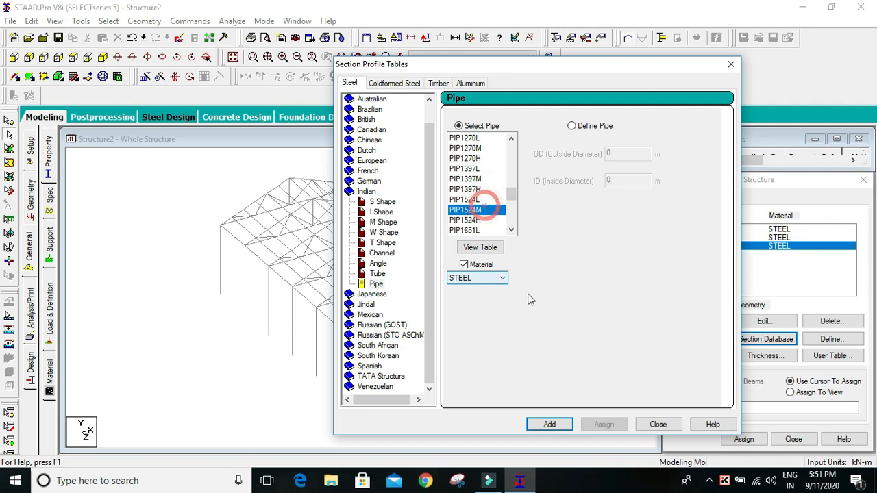
{"action": "left_click", "coordinate": [550, 424]}
{"action": "left_click_drag", "start_coordinate": [514, 195], "coordinate": [513, 202]}
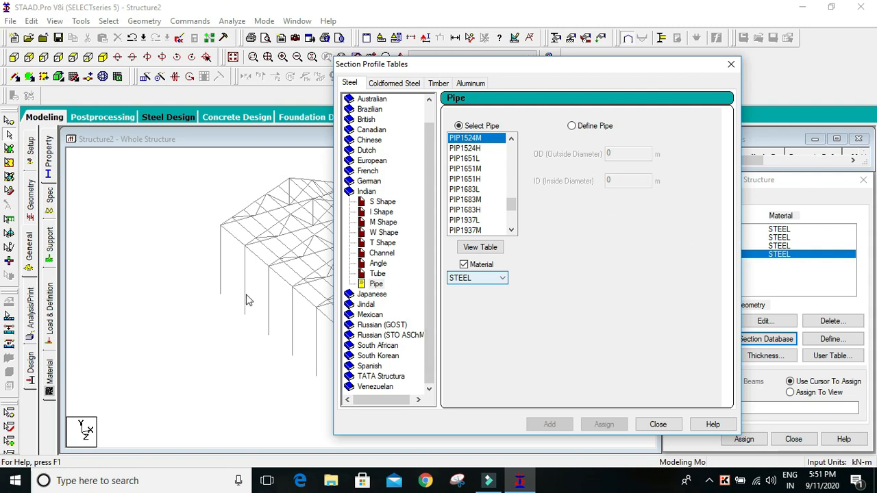
{"action": "left_click", "coordinate": [655, 425]}
{"action": "left_click", "coordinate": [535, 267]}
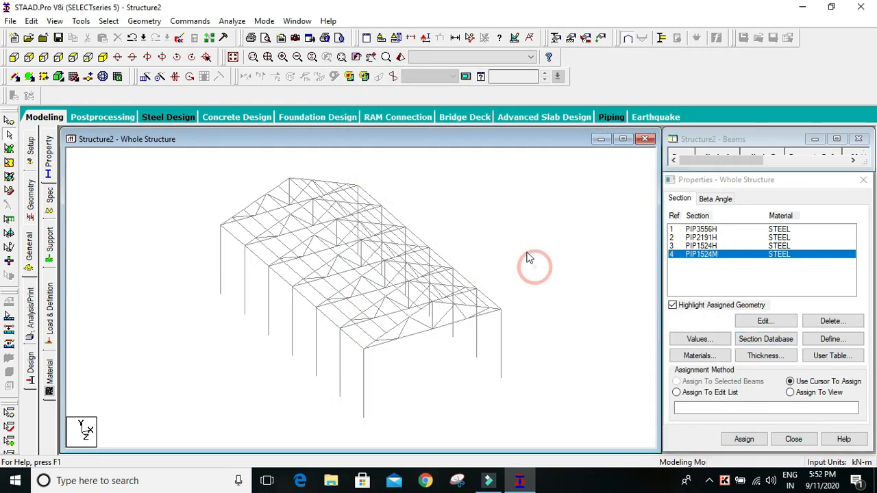
{"action": "left_click", "coordinate": [526, 241]}
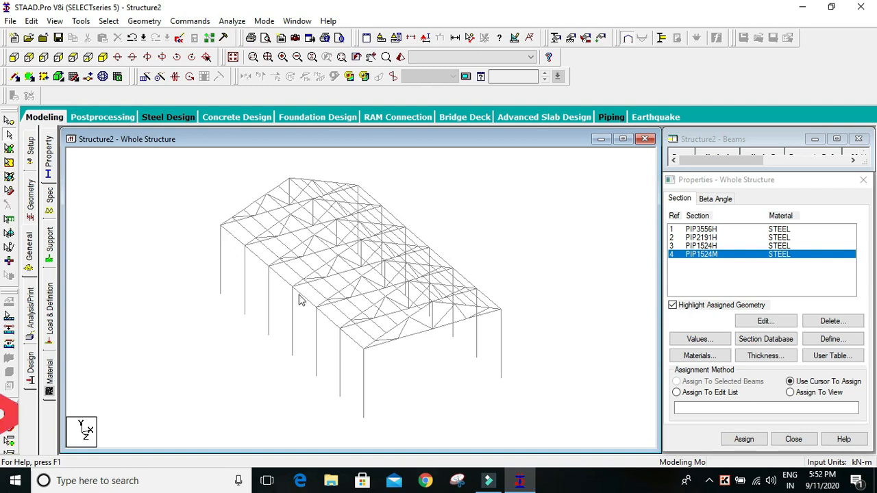
Reopen the section database, add the Indian pipe section PIP1937L with STEEL material, and close the tables
{"action": "left_click", "coordinate": [780, 342]}
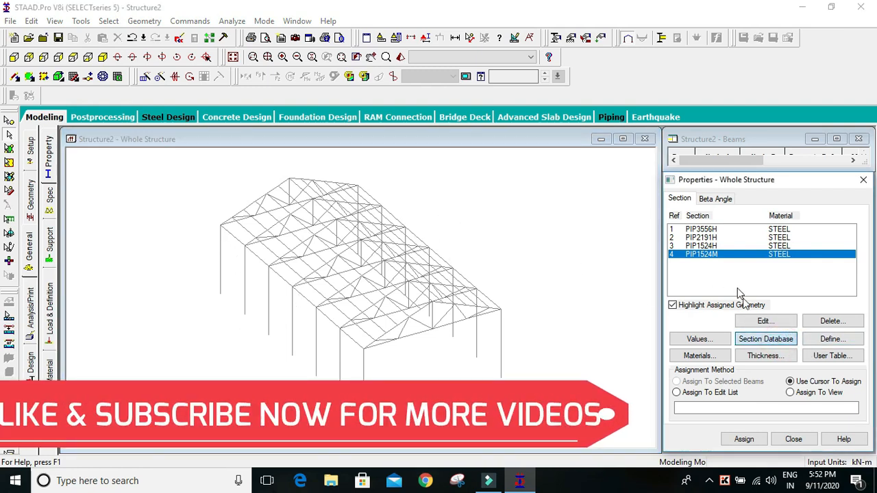
{"action": "left_click", "coordinate": [759, 342]}
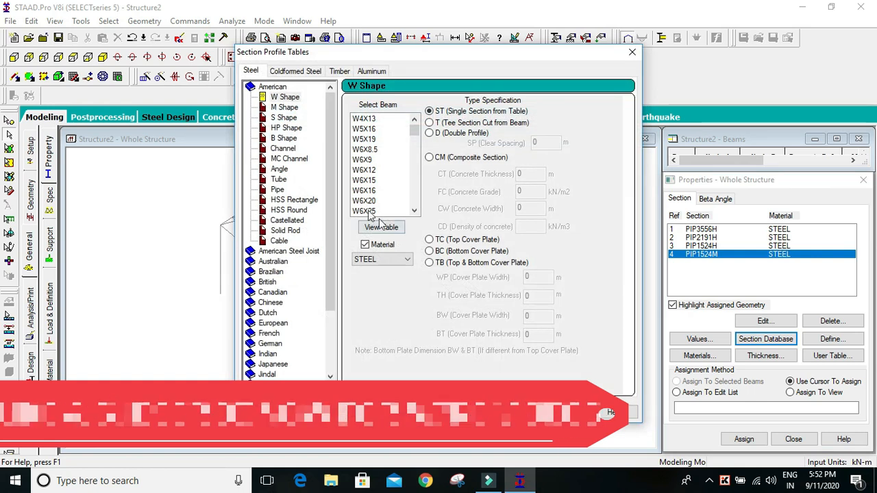
{"action": "scroll", "coordinate": [265, 332], "scroll_direction": "down", "scroll_amount": 3}
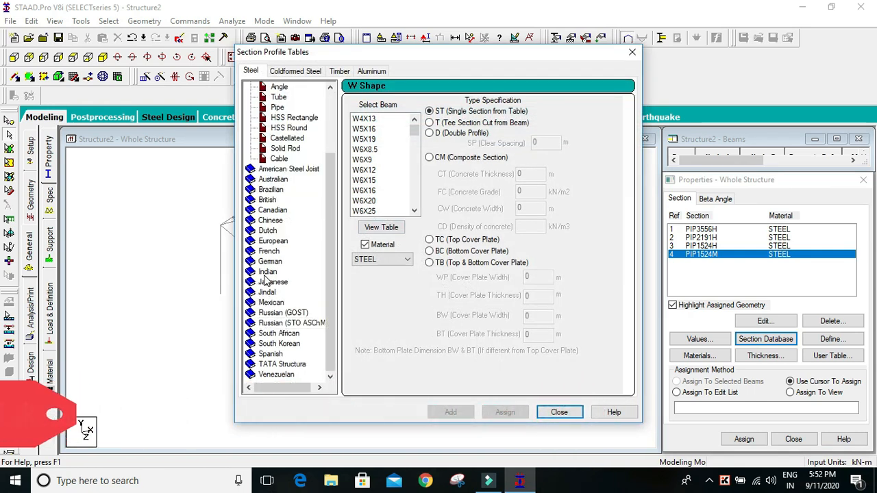
{"action": "left_click", "coordinate": [264, 274]}
{"action": "left_click", "coordinate": [277, 292]}
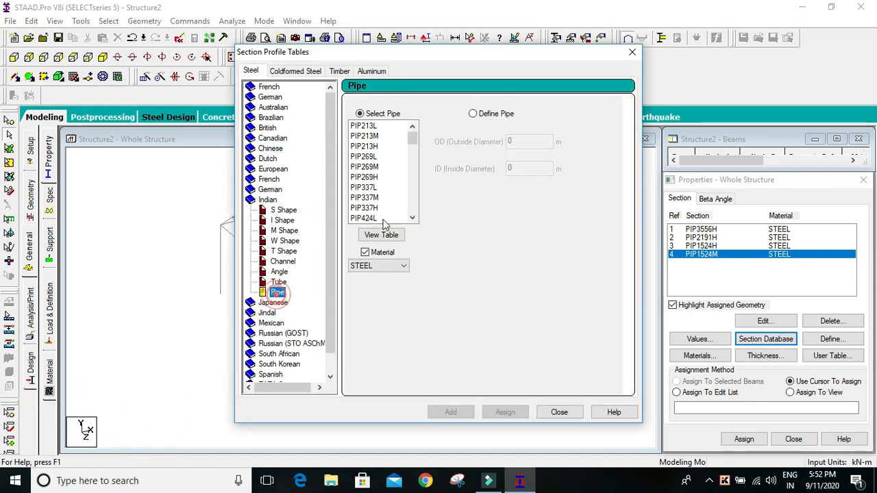
{"action": "left_click_drag", "start_coordinate": [413, 135], "coordinate": [410, 194]}
{"action": "left_click", "coordinate": [374, 186]}
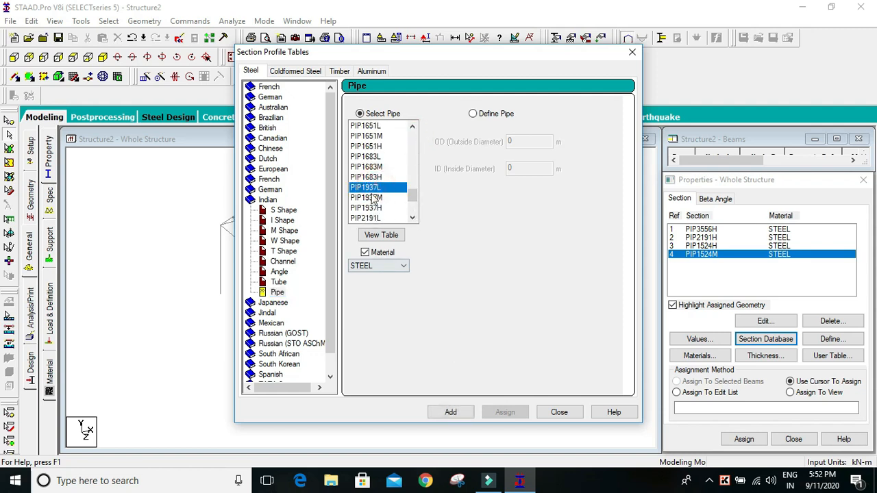
{"action": "left_click", "coordinate": [450, 411]}
{"action": "left_click", "coordinate": [559, 412]}
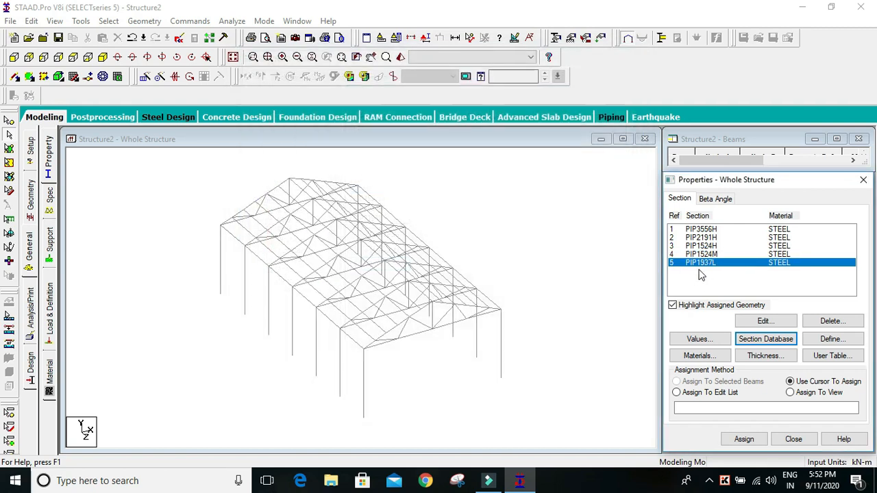
In a side view of the shed, draw crossing diagonal brace beams between the columns of the first bay
{"action": "left_click", "coordinate": [529, 223]}
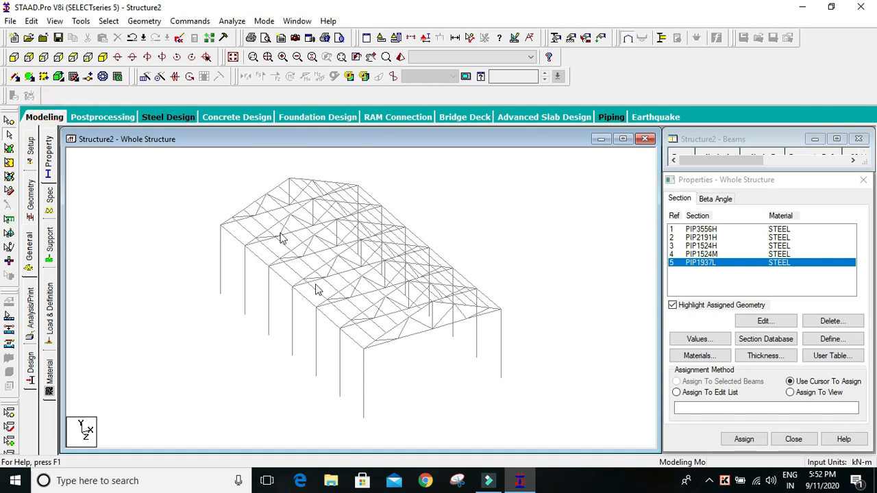
{"action": "left_click", "coordinate": [59, 57]}
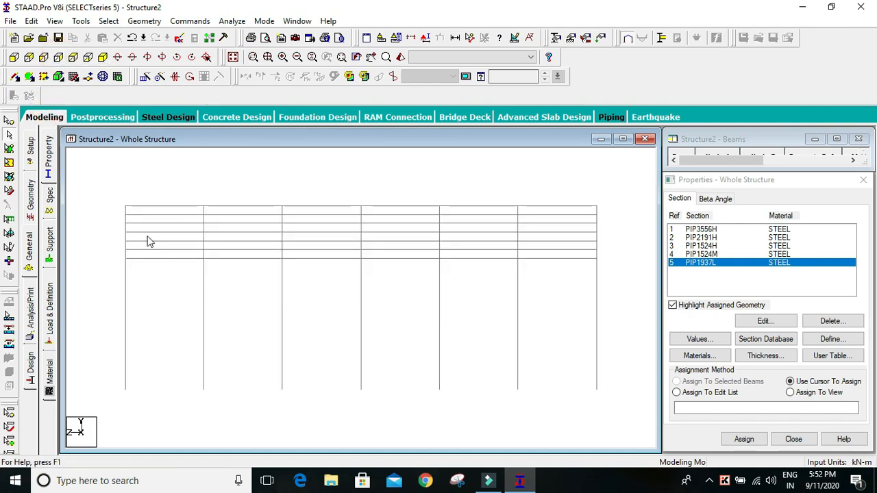
{"action": "left_click", "coordinate": [16, 76]}
{"action": "left_click_drag", "start_coordinate": [125, 258], "coordinate": [203, 389]}
{"action": "left_click", "coordinate": [203, 258]}
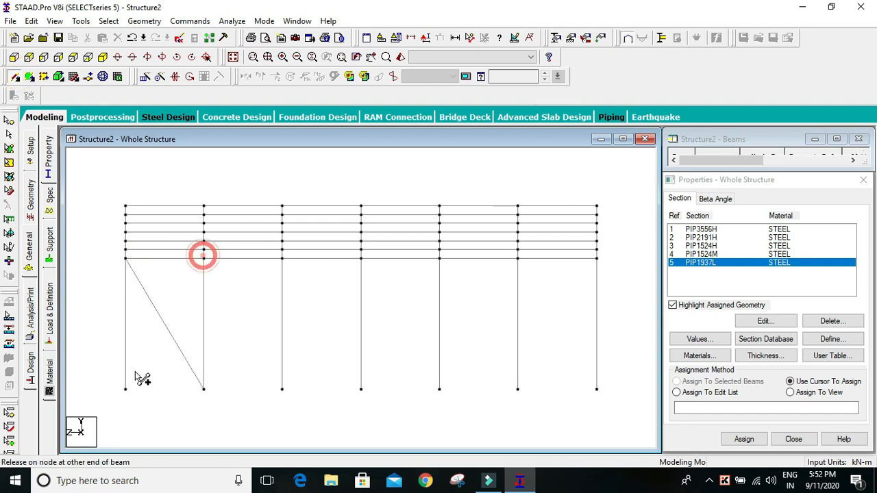
{"action": "left_click", "coordinate": [125, 389]}
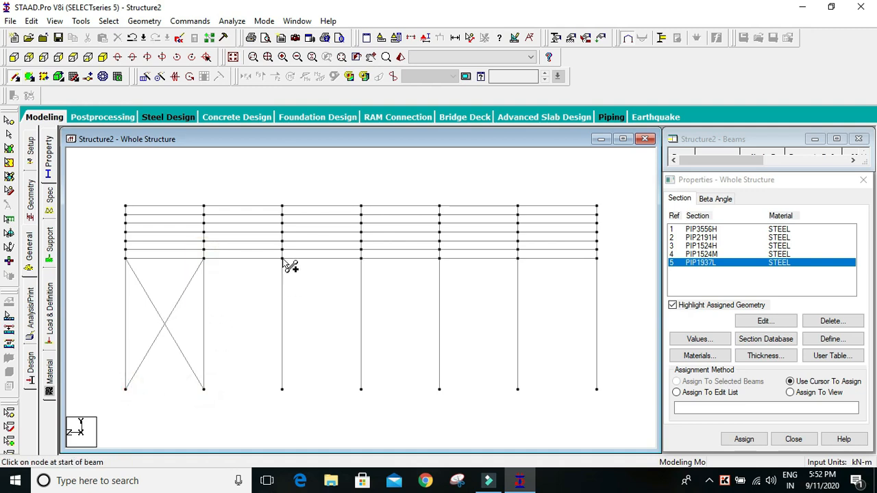
Draw crossing diagonal brace beams between the columns of the third and fifth bays on the same side
{"action": "left_click_drag", "start_coordinate": [282, 258], "coordinate": [361, 389]}
{"action": "left_click_drag", "start_coordinate": [361, 257], "coordinate": [282, 389]}
{"action": "left_click_drag", "start_coordinate": [449, 260], "coordinate": [514, 379]}
{"action": "left_click", "coordinate": [490, 268]}
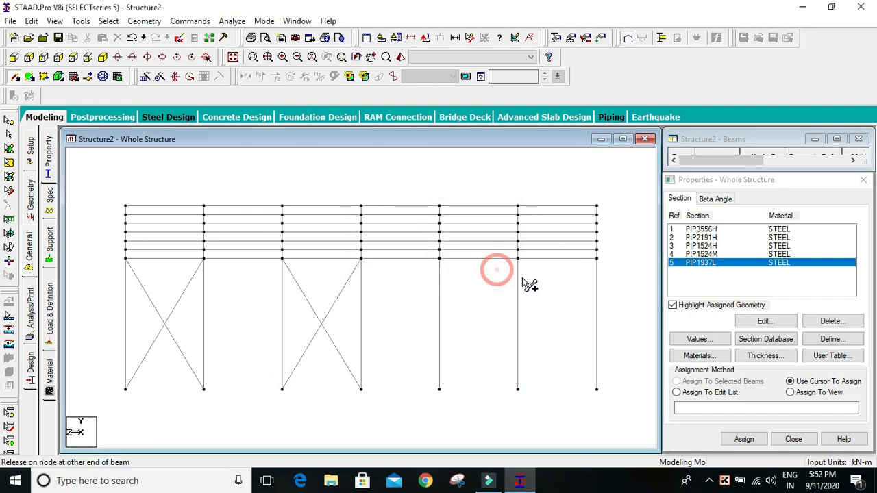
{"action": "left_click", "coordinate": [518, 389]}
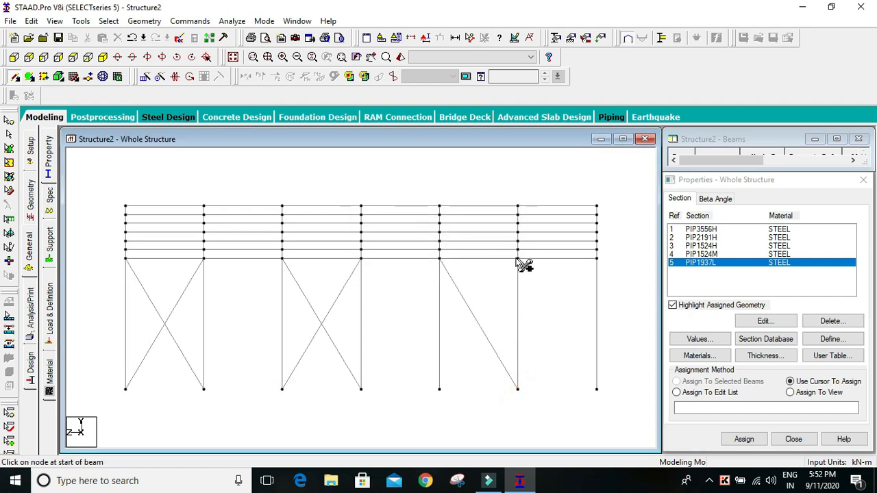
{"action": "mouse_move", "coordinate": [517, 257]}
{"action": "left_mouse_down"}
{"action": "mouse_move", "coordinate": [448, 393]}
{"action": "mouse_move", "coordinate": [439, 389]}
{"action": "left_mouse_up"}
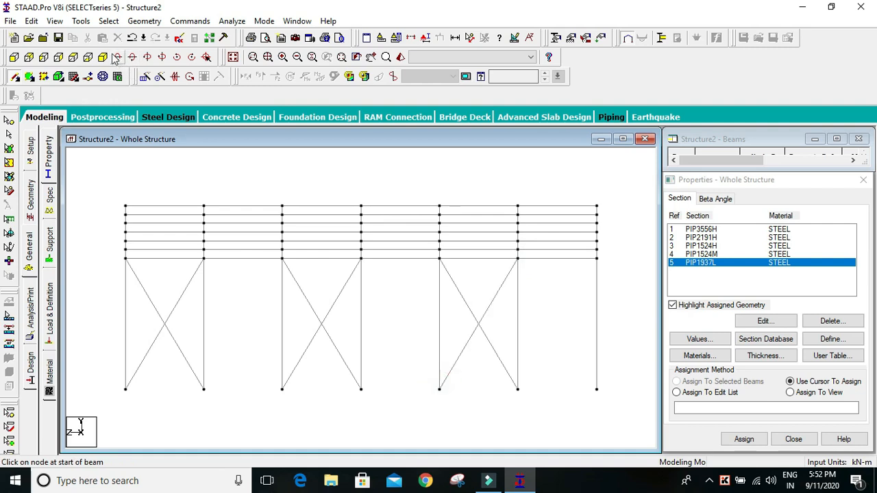
Rotate the isometric view to the opposite long side and draw crossing brace beams in the second bay from the near gable
{"action": "left_click", "coordinate": [103, 57]}
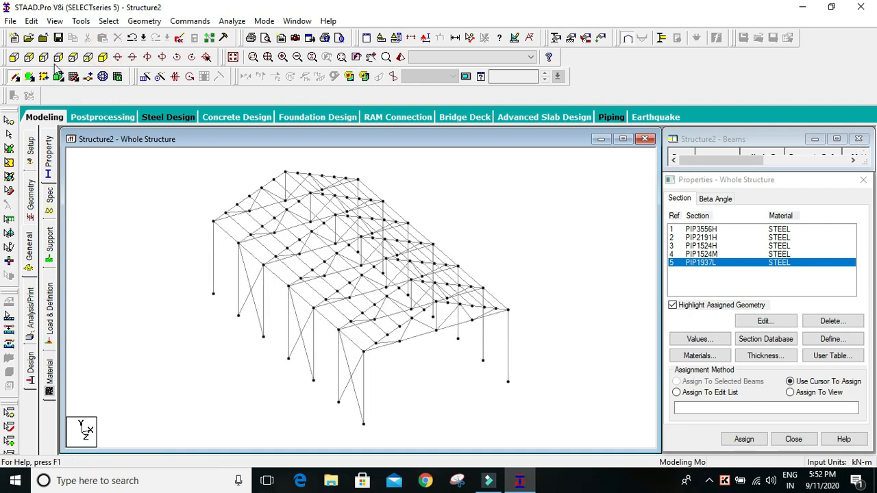
{"action": "left_click", "coordinate": [162, 57]}
{"action": "left_click", "coordinate": [163, 57]}
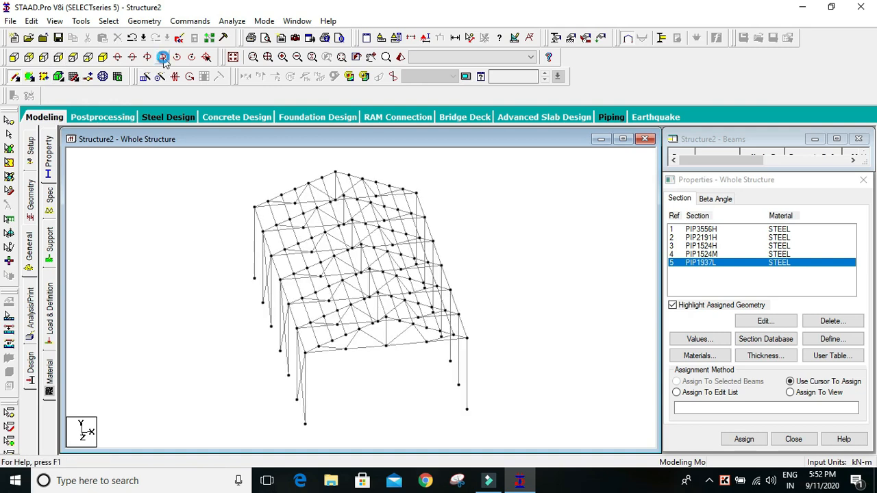
{"action": "left_click", "coordinate": [163, 57]}
{"action": "left_click", "coordinate": [162, 57]}
{"action": "left_click", "coordinate": [162, 57]}
{"action": "left_click", "coordinate": [162, 57]}
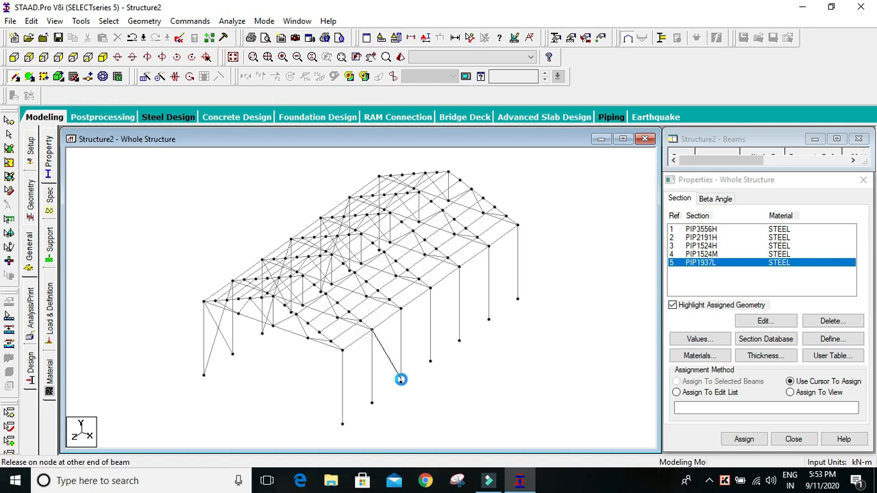
{"action": "left_click_drag", "start_coordinate": [401, 379], "coordinate": [400, 379]}
{"action": "left_click_drag", "start_coordinate": [401, 308], "coordinate": [394, 383]}
{"action": "left_click", "coordinate": [488, 267]}
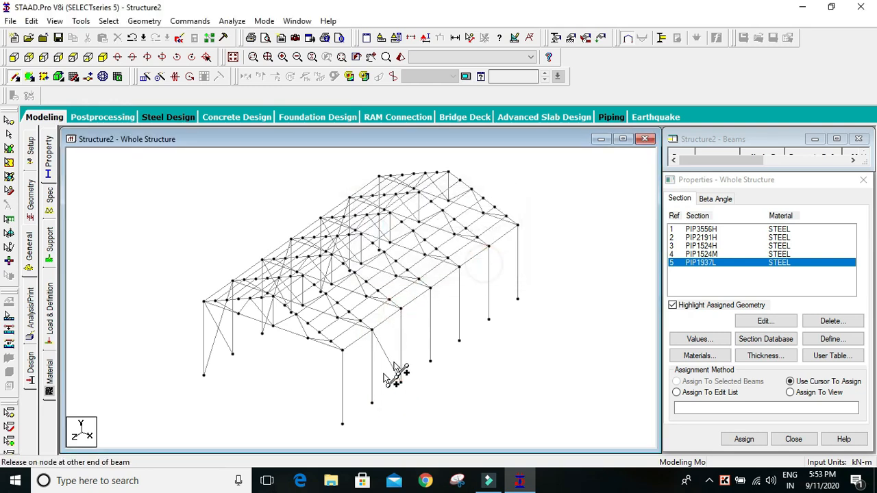
{"action": "left_click", "coordinate": [373, 403]}
Draw crossing diagonal brace beams between the columns of the fourth bay on the opposite long side
{"action": "scroll", "coordinate": [373, 404], "scroll_direction": "up", "scroll_amount": 3}
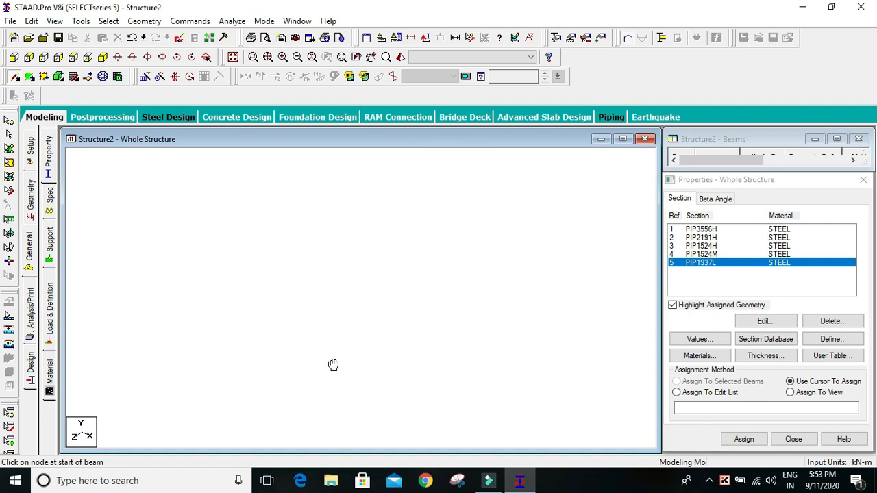
{"action": "left_click_drag", "start_coordinate": [361, 258], "coordinate": [398, 323]}
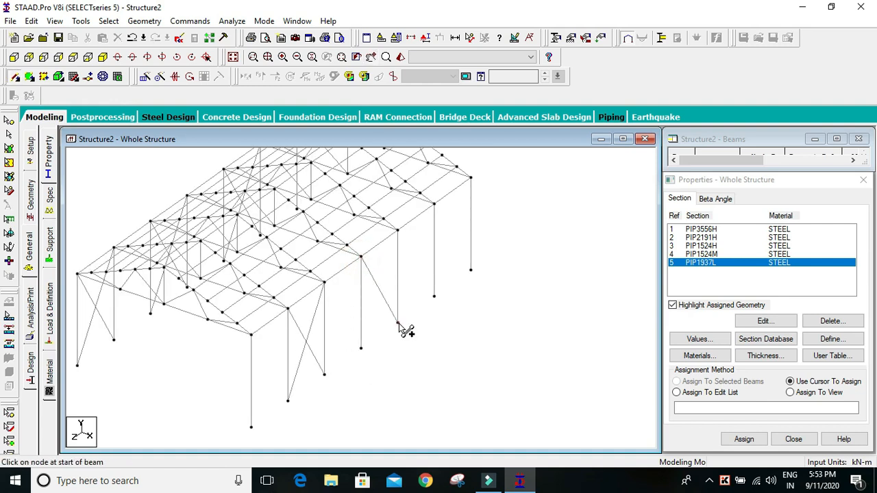
{"action": "mouse_move", "coordinate": [400, 230]}
{"action": "left_mouse_down"}
{"action": "mouse_move", "coordinate": [387, 329]}
{"action": "mouse_move", "coordinate": [366, 354]}
{"action": "mouse_move", "coordinate": [429, 261]}
{"action": "mouse_move", "coordinate": [360, 358]}
{"action": "mouse_move", "coordinate": [360, 350]}
{"action": "left_mouse_up"}
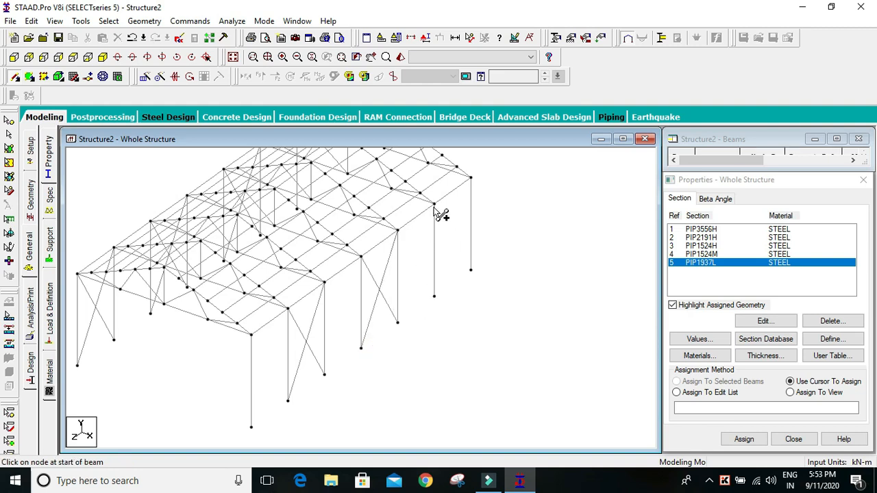
Draw crossing diagonal brace beams between the columns of the sixth bay on the same long side
{"action": "mouse_move", "coordinate": [434, 204]}
{"action": "left_mouse_down"}
{"action": "mouse_move", "coordinate": [493, 249]}
{"action": "mouse_move", "coordinate": [475, 276]}
{"action": "mouse_move", "coordinate": [471, 270]}
{"action": "left_mouse_up"}
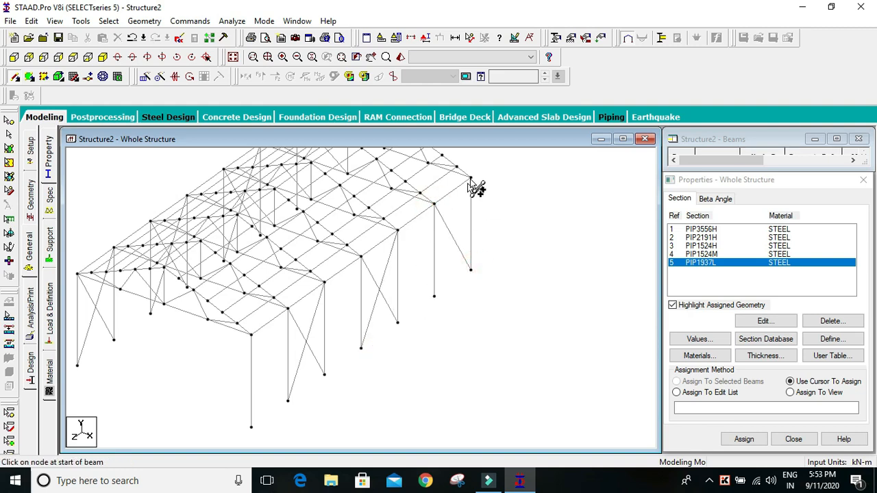
{"action": "mouse_move", "coordinate": [471, 179]}
{"action": "left_mouse_down"}
{"action": "mouse_move", "coordinate": [446, 299]}
{"action": "mouse_move", "coordinate": [433, 297]}
{"action": "left_mouse_up"}
{"action": "key", "text": "Right"}
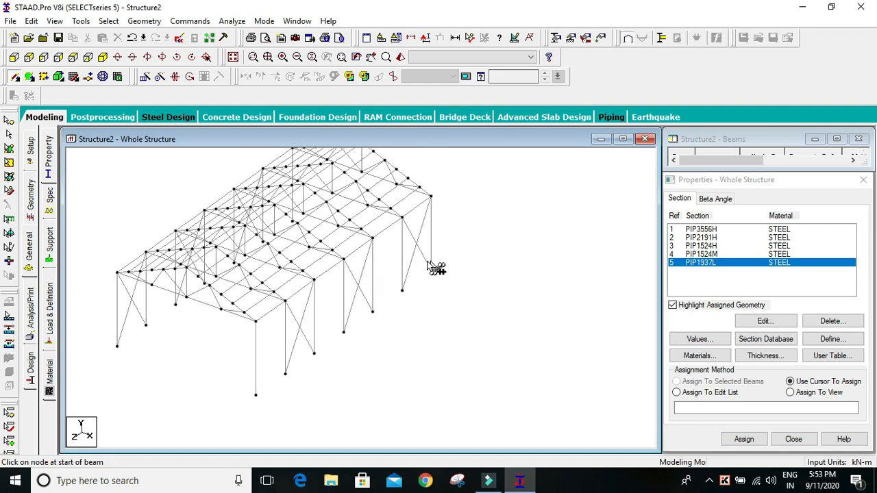
{"action": "scroll", "coordinate": [455, 274], "scroll_direction": "down", "scroll_amount": 2}
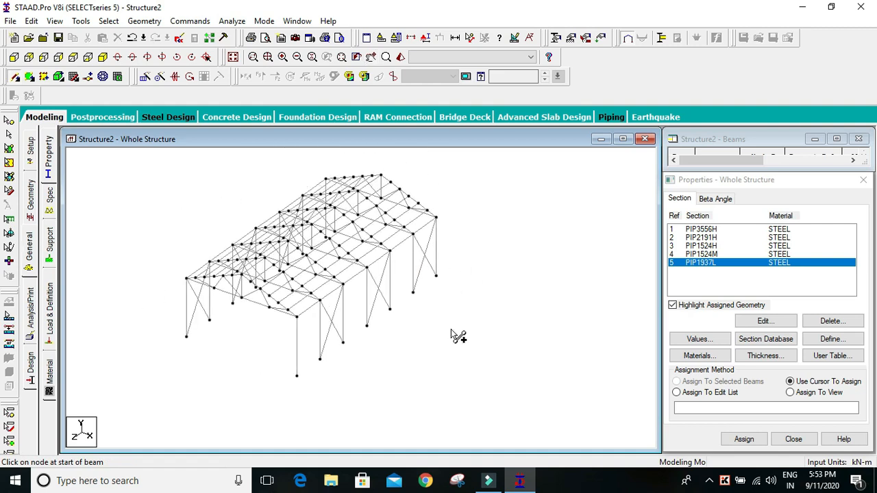
Choose the PIP3556H section and select all beams parallel to the Y axis in the isometric view
{"action": "left_click", "coordinate": [102, 57]}
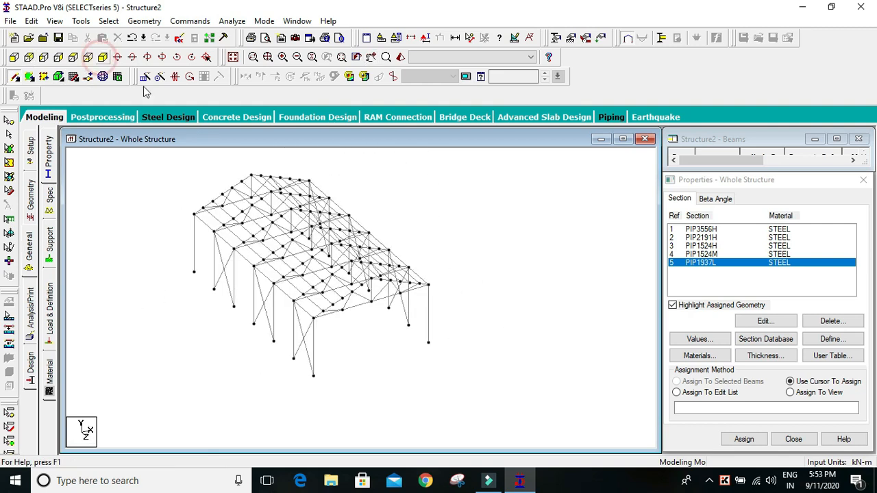
{"action": "left_click", "coordinate": [732, 231]}
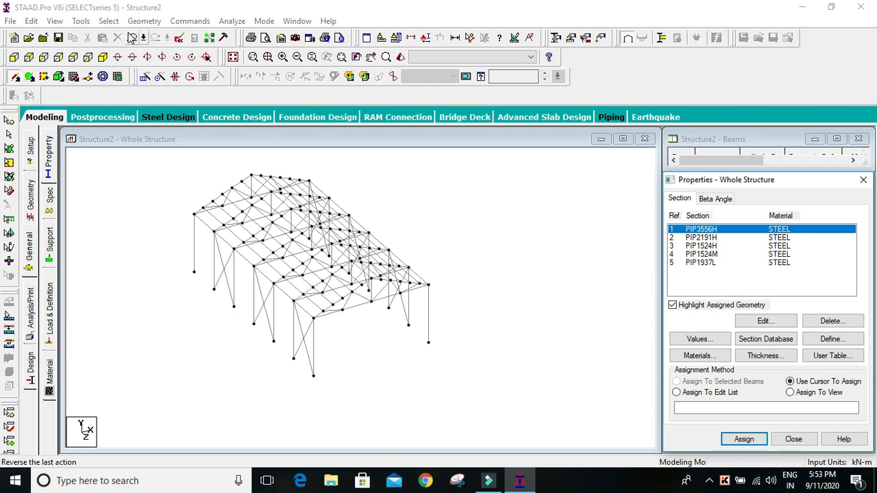
{"action": "left_click", "coordinate": [110, 22]}
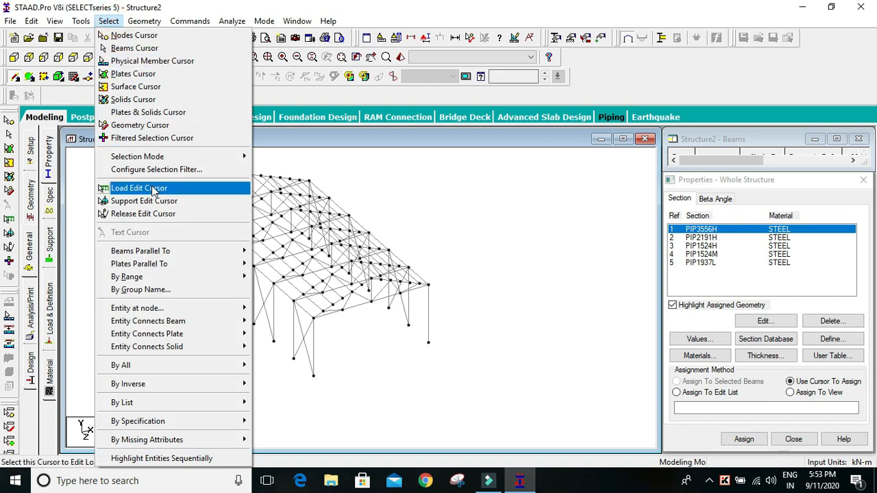
{"action": "mouse_move", "coordinate": [236, 252]}
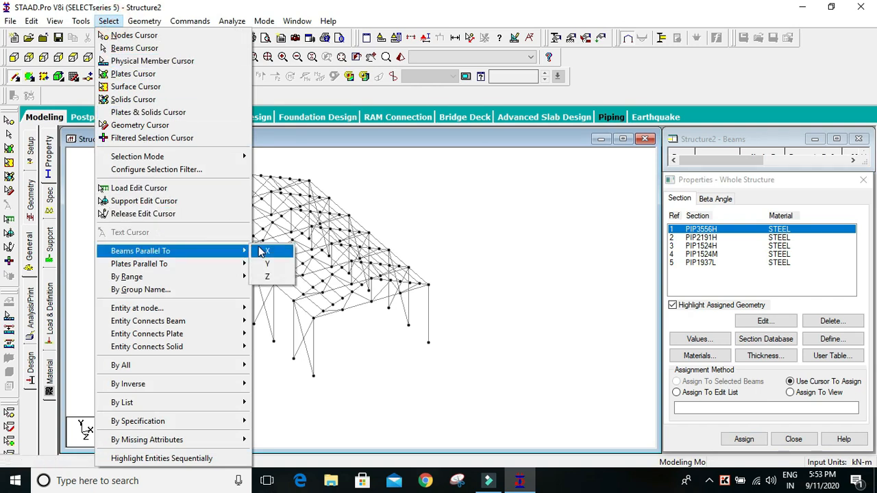
{"action": "left_click", "coordinate": [267, 264]}
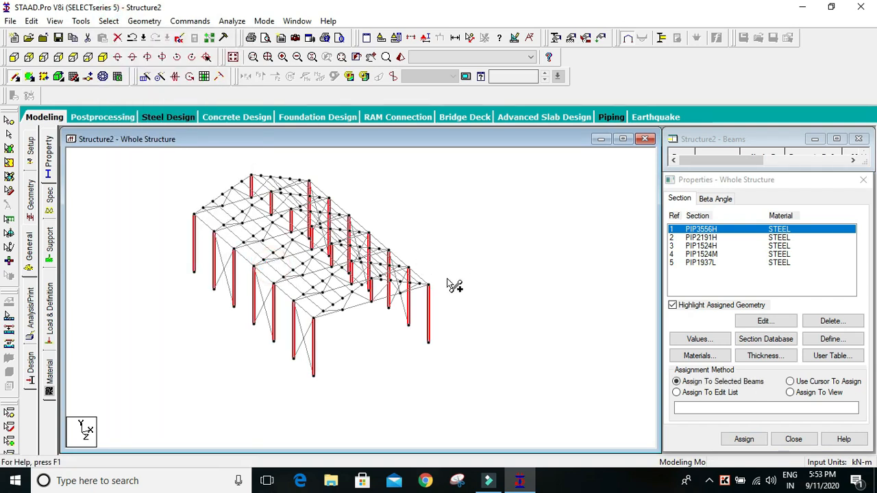
{"action": "scroll", "coordinate": [467, 288], "scroll_direction": "up", "scroll_amount": 3}
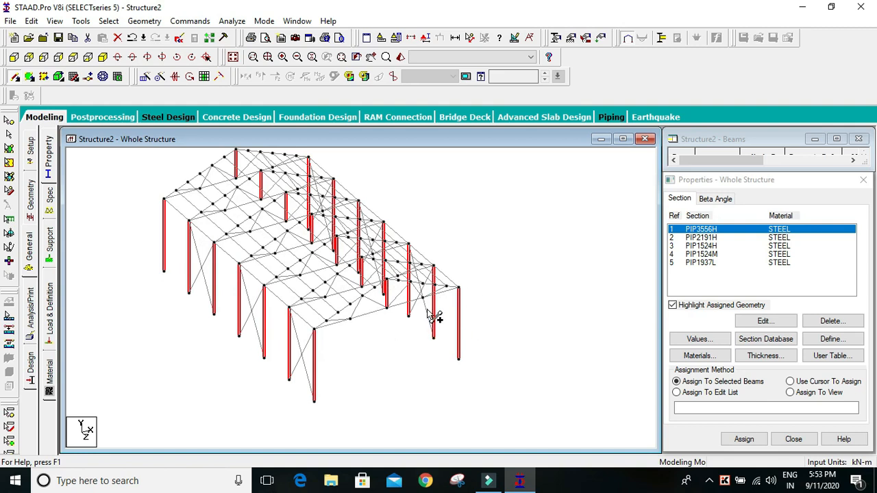
{"action": "scroll", "coordinate": [400, 309], "scroll_direction": "up", "scroll_amount": 2}
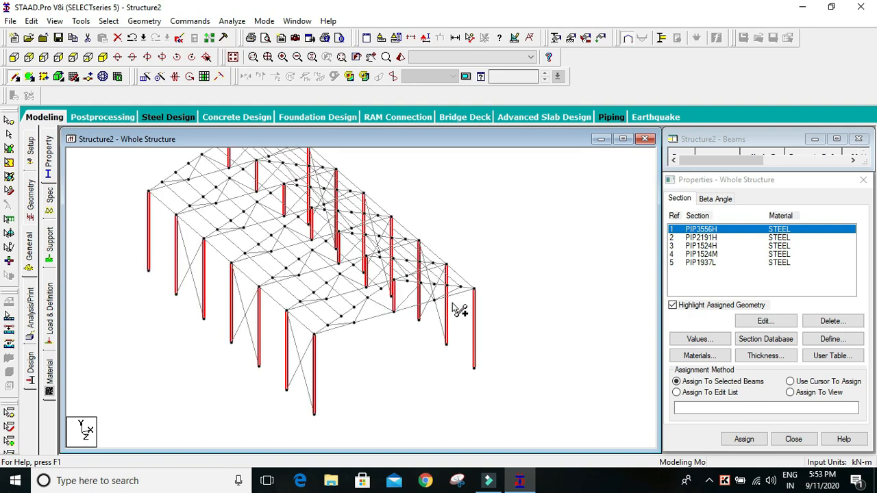
{"action": "scroll", "coordinate": [339, 255], "scroll_direction": "down", "scroll_amount": 7}
{"action": "scroll", "coordinate": [321, 243], "scroll_direction": "up", "scroll_amount": 6}
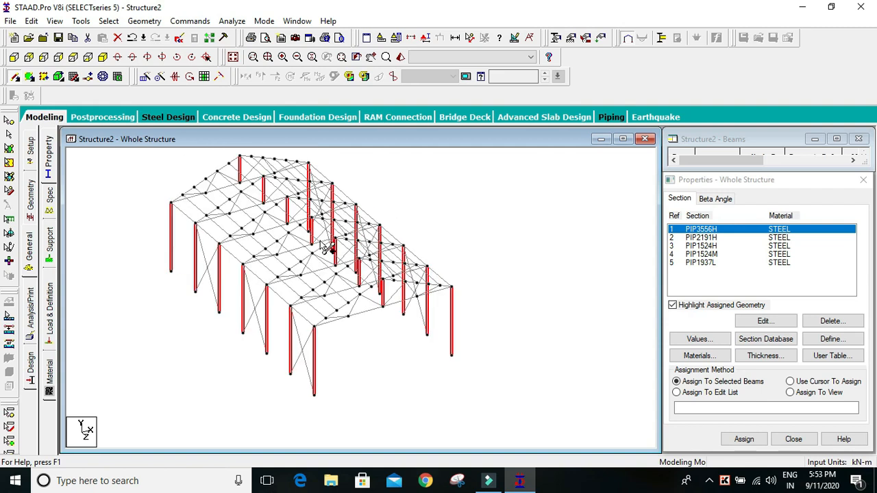
{"action": "scroll", "coordinate": [314, 232], "scroll_direction": "up", "scroll_amount": 1}
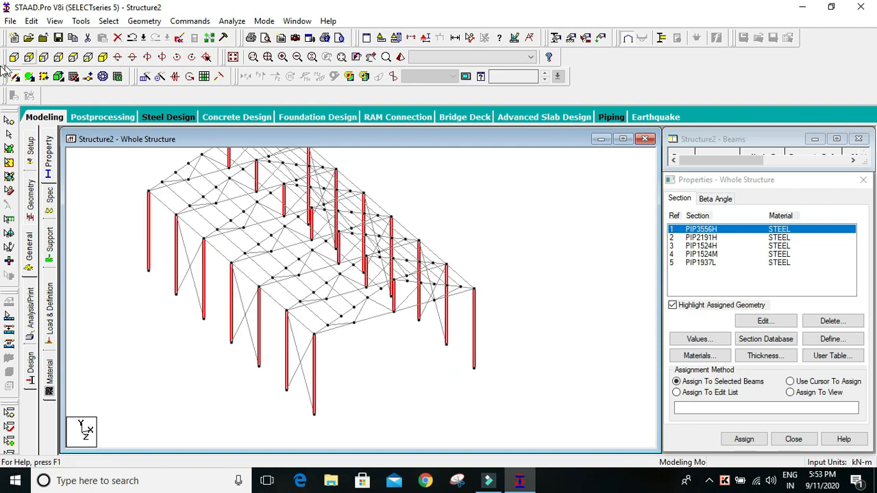
In the front view, stop adding beams and remove the trusses' central vertical posts from the selection
{"action": "left_click", "coordinate": [13, 58]}
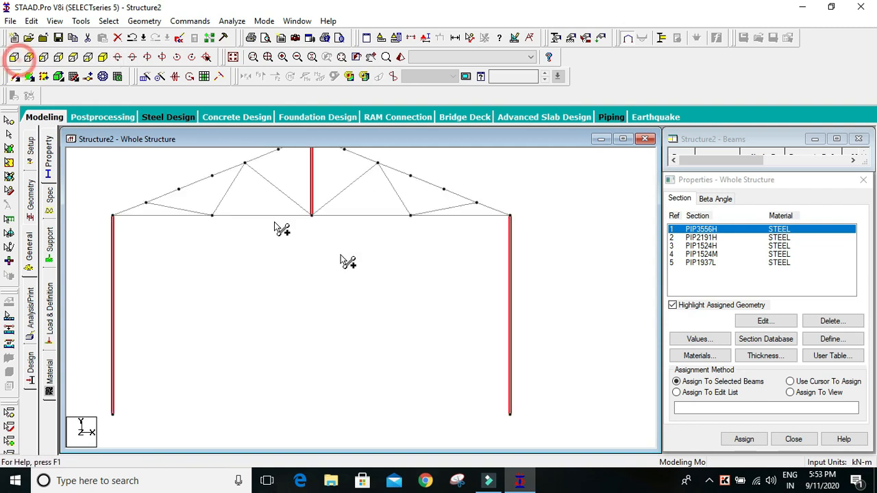
{"action": "left_click", "coordinate": [314, 171]}
{"action": "left_click", "coordinate": [483, 269]}
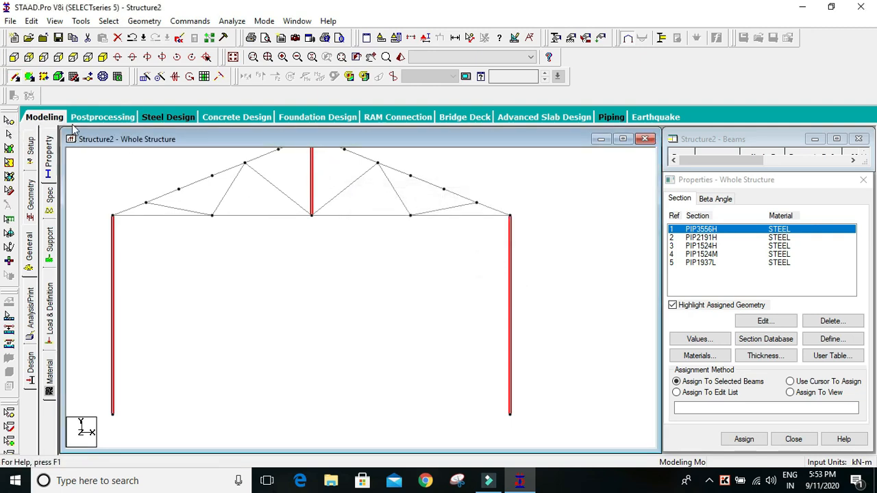
{"action": "left_click", "coordinate": [14, 78]}
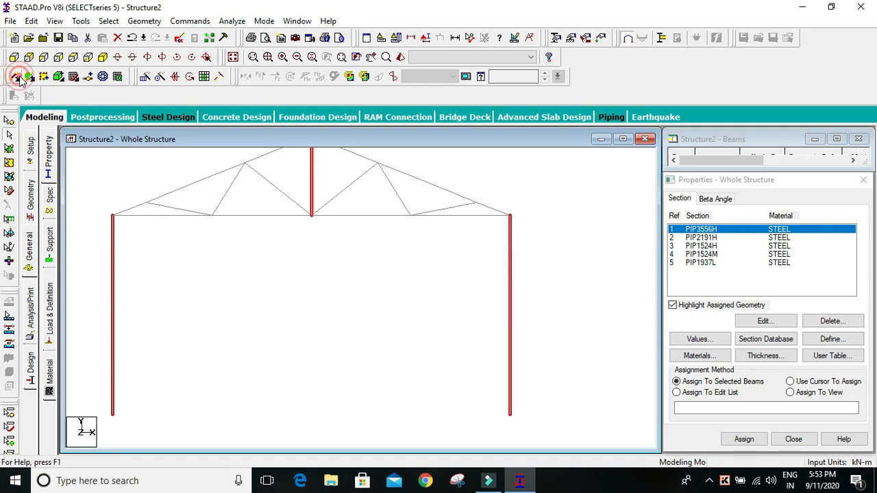
{"action": "left_click", "coordinate": [312, 172]}
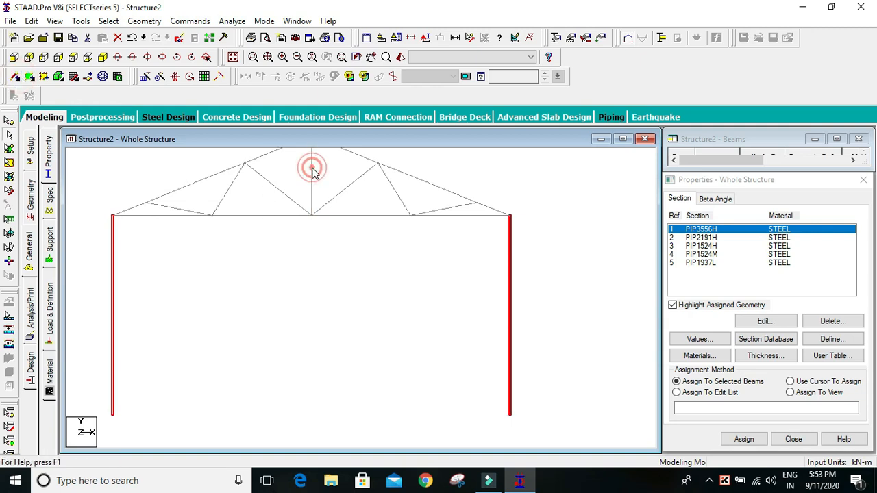
Assign the PIP3556H section to the selected side columns
{"action": "left_click", "coordinate": [103, 58]}
{"action": "scroll", "coordinate": [344, 234], "scroll_direction": "up", "scroll_amount": 1}
{"action": "scroll", "coordinate": [283, 193], "scroll_direction": "down", "scroll_amount": 2}
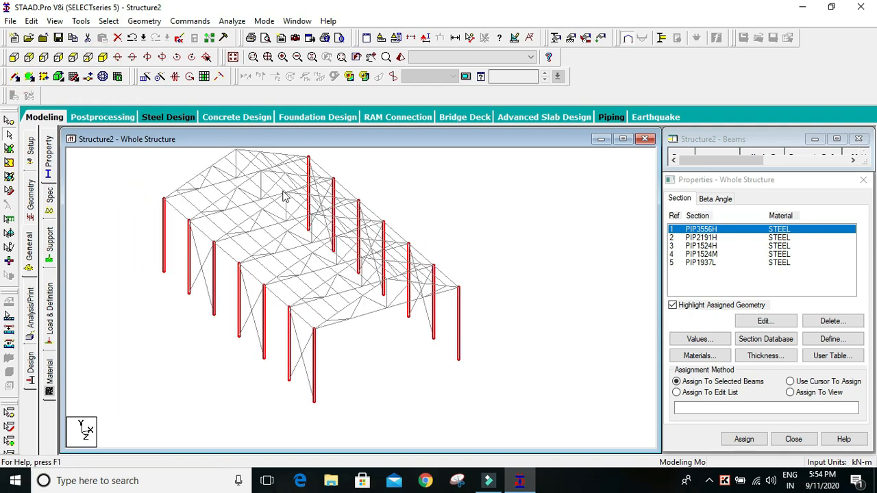
{"action": "scroll", "coordinate": [439, 329], "scroll_direction": "down", "scroll_amount": 2}
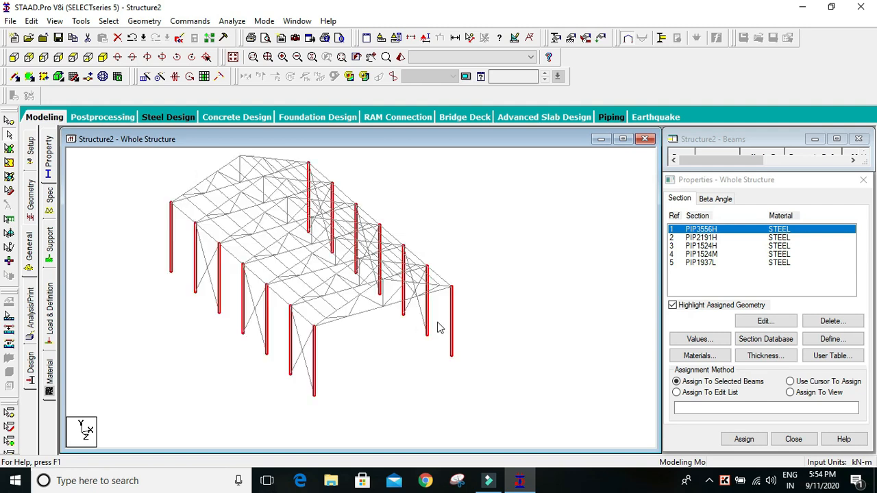
{"action": "left_click", "coordinate": [740, 441]}
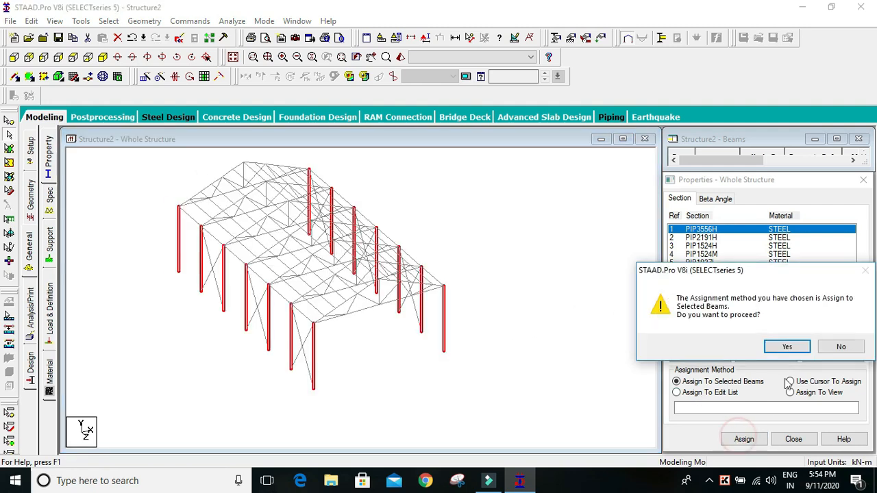
{"action": "left_click", "coordinate": [780, 345]}
{"action": "scroll", "coordinate": [409, 324], "scroll_direction": "up", "scroll_amount": 1}
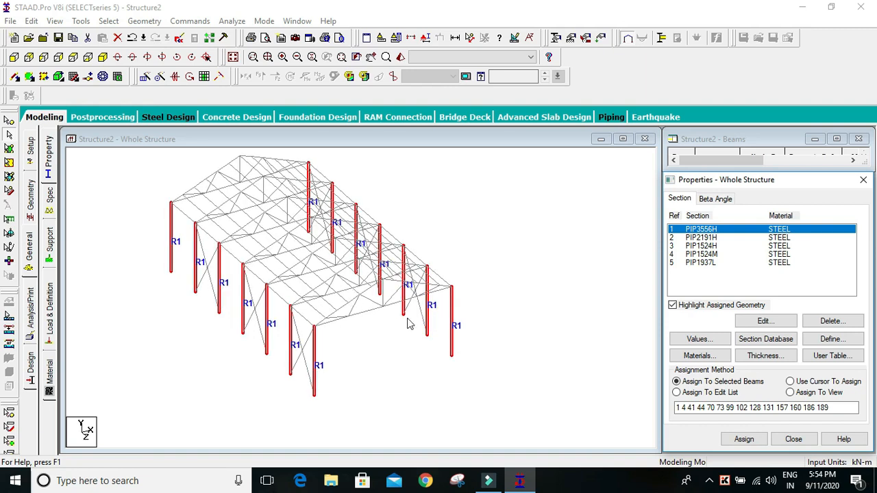
{"action": "scroll", "coordinate": [245, 307], "scroll_direction": "up", "scroll_amount": 1}
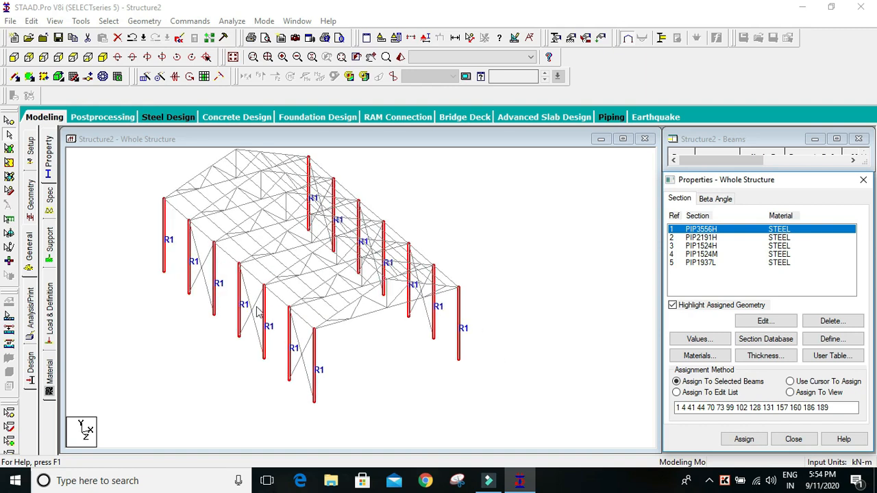
Choose the PIP2191H section and select all roof truss and purlin members above the columns from the front view
{"action": "left_click", "coordinate": [712, 238]}
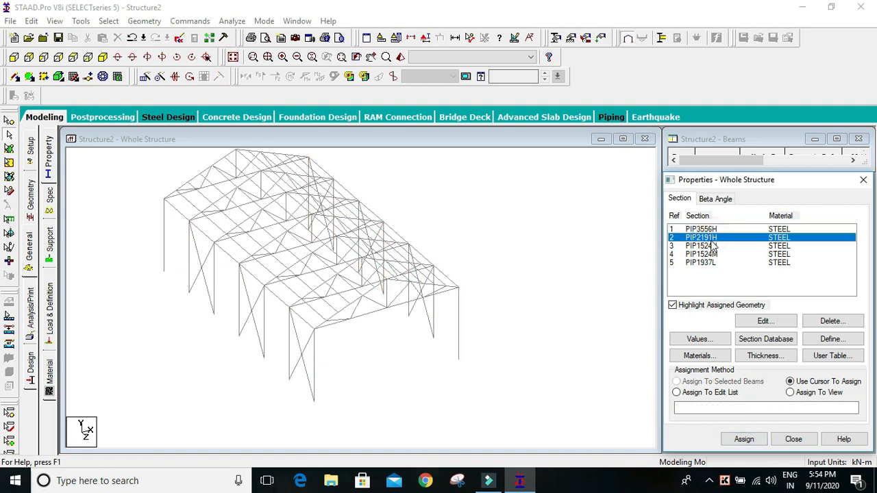
{"action": "left_click", "coordinate": [14, 57]}
{"action": "scroll", "coordinate": [411, 239], "scroll_direction": "down", "scroll_amount": 3}
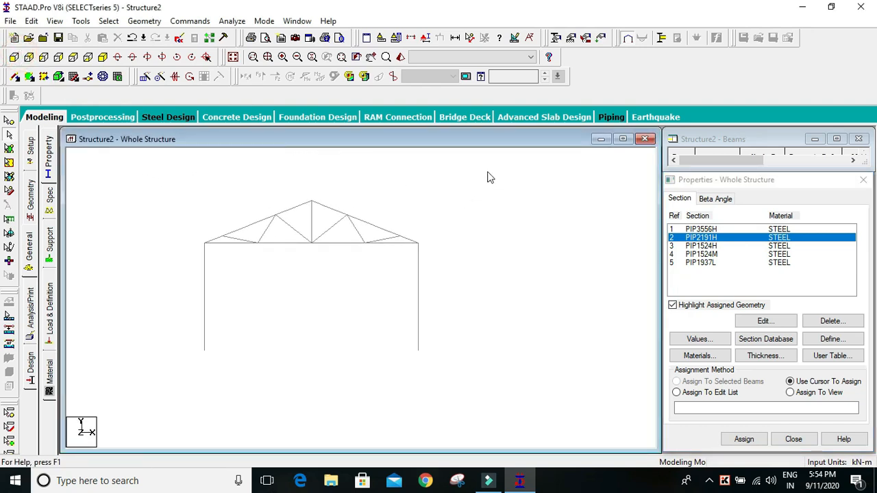
{"action": "left_click_drag", "start_coordinate": [485, 172], "coordinate": [180, 254]}
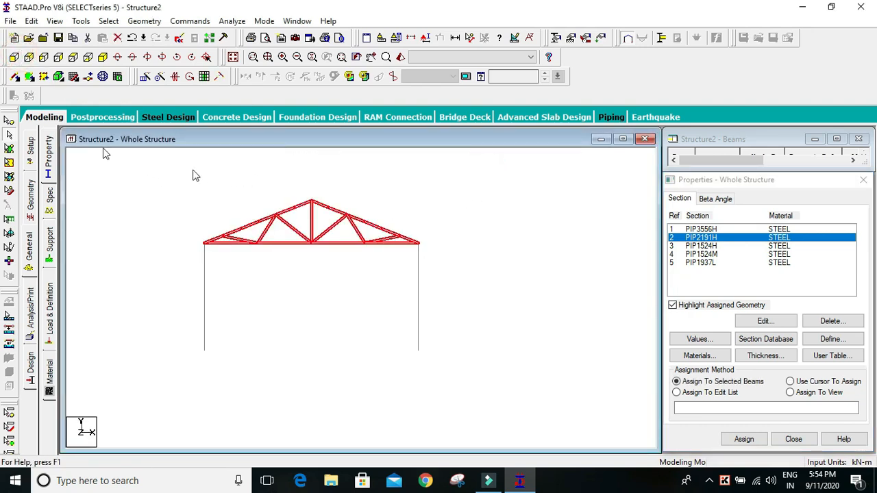
{"action": "left_click", "coordinate": [103, 57]}
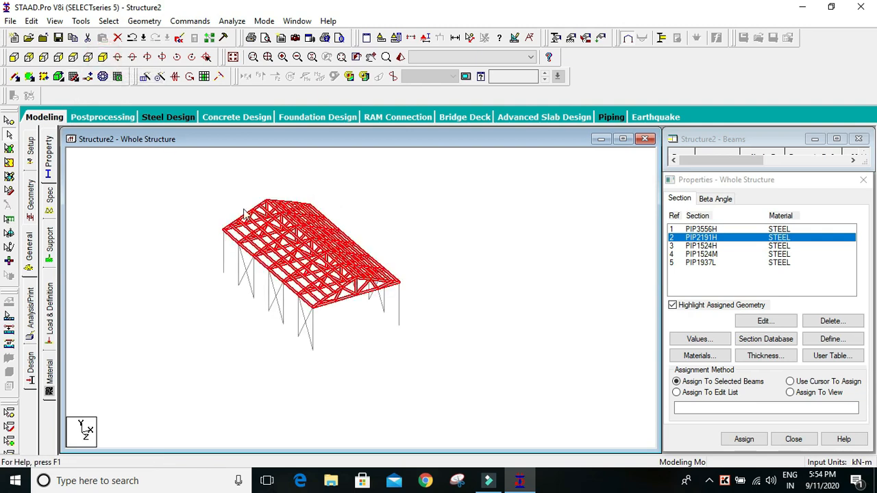
{"action": "scroll", "coordinate": [352, 288], "scroll_direction": "up", "scroll_amount": 2}
{"action": "scroll", "coordinate": [434, 288], "scroll_direction": "up", "scroll_amount": 2}
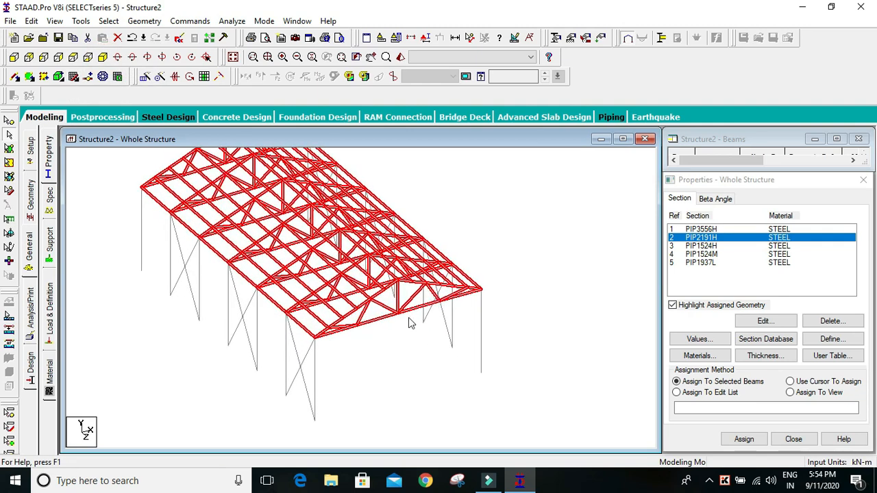
{"action": "scroll", "coordinate": [343, 338], "scroll_direction": "up", "scroll_amount": 2}
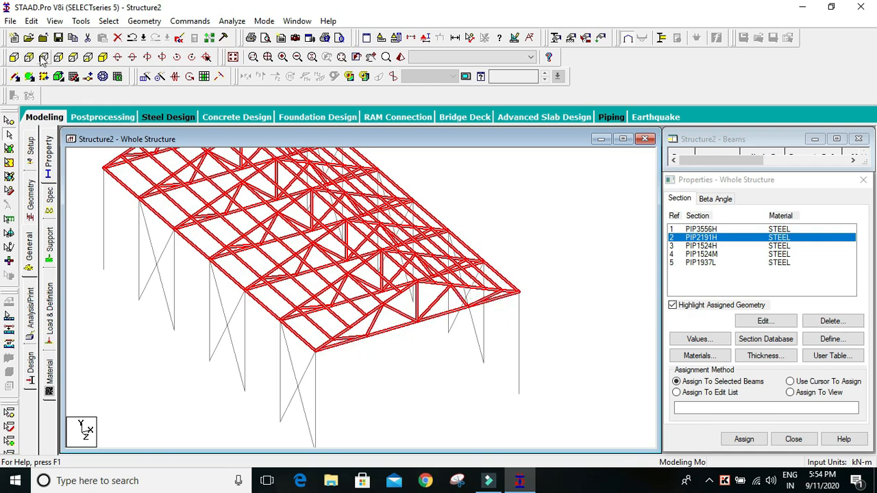
In a gable elevation, remove the sloping top chord members on both roof sides from the selection, declining the auto save
{"action": "left_click", "coordinate": [43, 56]}
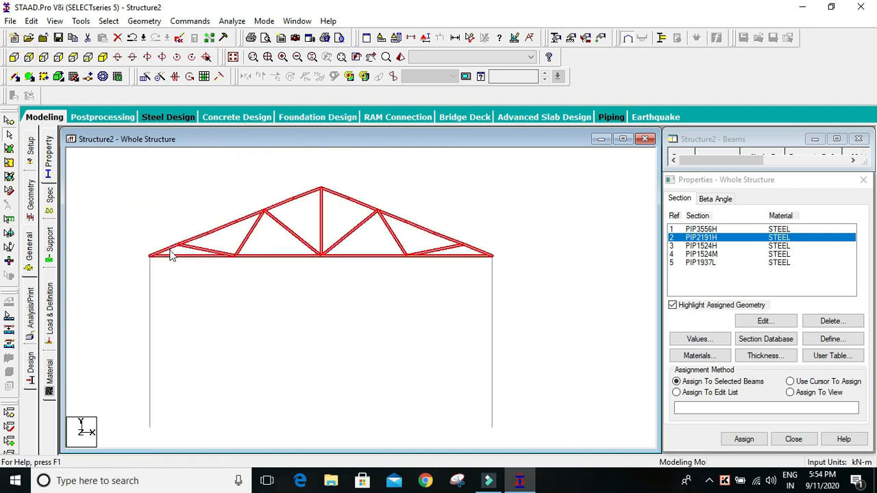
{"action": "left_click_drag", "start_coordinate": [168, 250], "coordinate": [280, 214]}
{"action": "left_click", "coordinate": [281, 203], "text": "ctrl"}
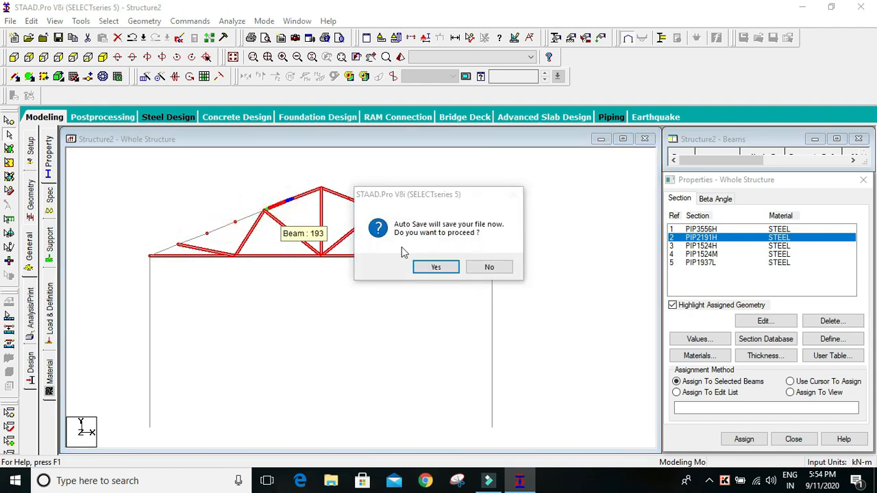
{"action": "left_click", "coordinate": [489, 267]}
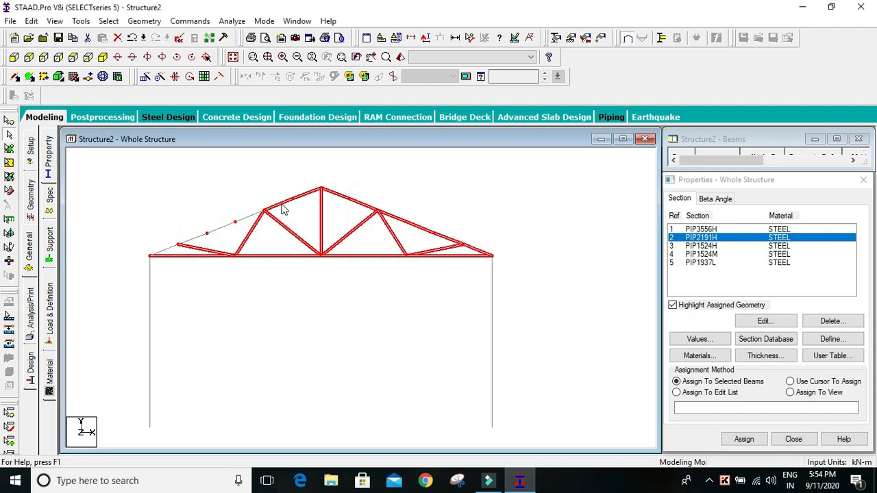
{"action": "left_click", "coordinate": [281, 202]}
{"action": "mouse_move", "coordinate": [311, 197]}
{"action": "left_mouse_down"}
{"action": "mouse_move", "coordinate": [344, 197]}
{"action": "mouse_move", "coordinate": [482, 250]}
{"action": "left_mouse_up"}
{"action": "left_click", "coordinate": [103, 58]}
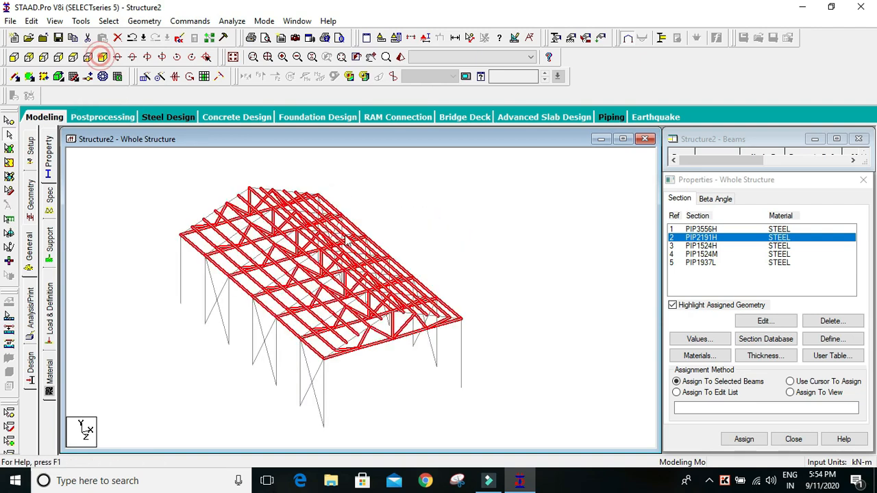
{"action": "scroll", "coordinate": [402, 337], "scroll_direction": "up", "scroll_amount": 2}
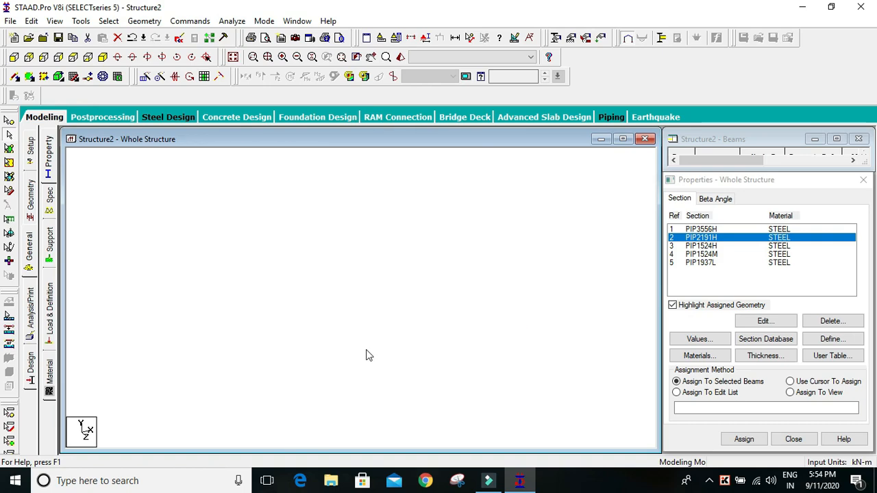
{"action": "scroll", "coordinate": [380, 363], "scroll_direction": "up", "scroll_amount": 3}
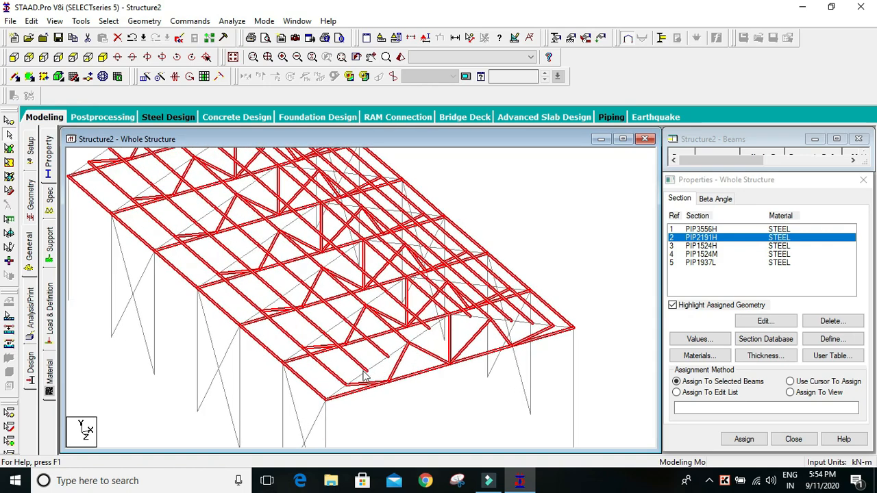
{"action": "scroll", "coordinate": [387, 375], "scroll_direction": "up", "scroll_amount": 1}
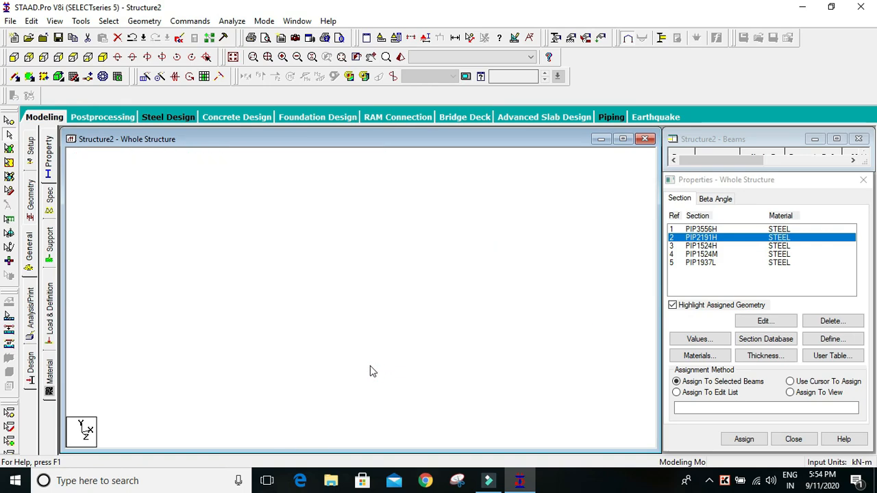
{"action": "scroll", "coordinate": [433, 344], "scroll_direction": "down", "scroll_amount": 4}
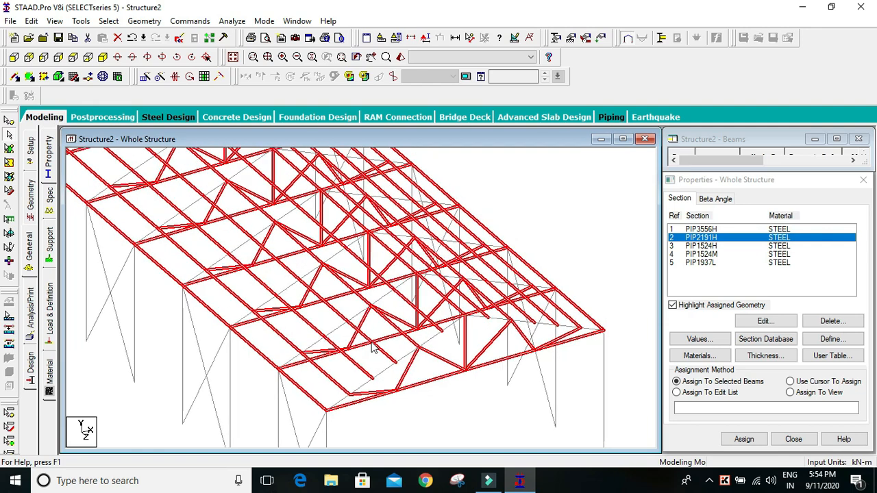
Clear the selection and, from the front view, select all roof truss and purlin members above the columns
{"action": "scroll", "coordinate": [385, 349], "scroll_direction": "down", "scroll_amount": 1}
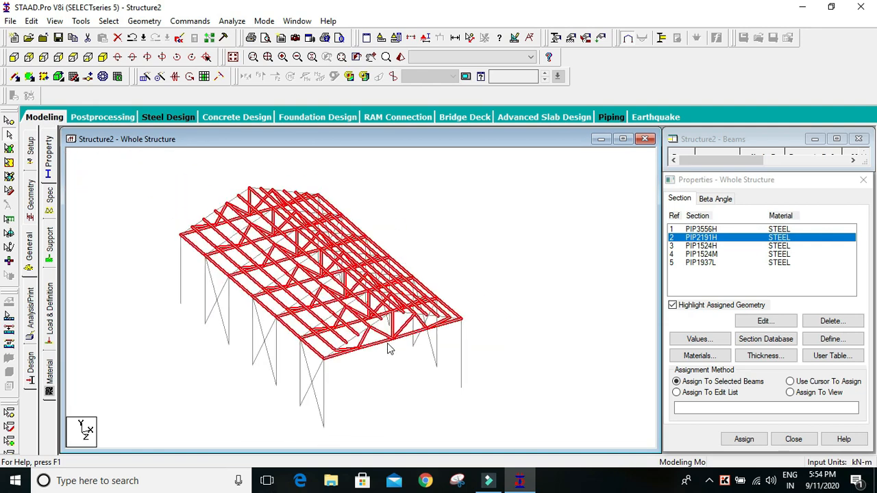
{"action": "scroll", "coordinate": [417, 358], "scroll_direction": "up", "scroll_amount": 2}
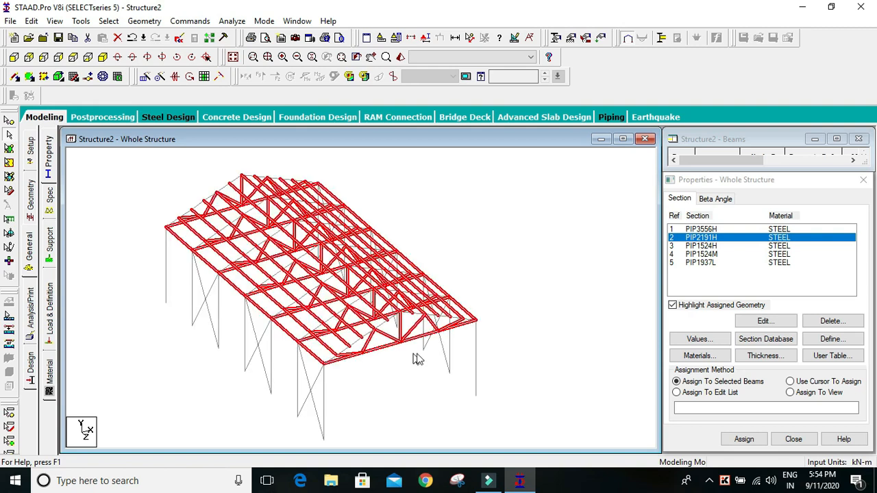
{"action": "left_click", "coordinate": [515, 193]}
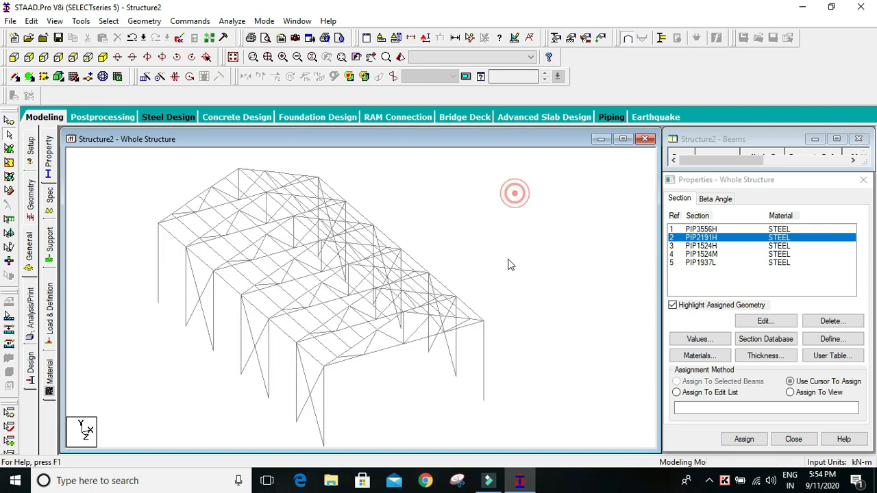
{"action": "left_click", "coordinate": [14, 57]}
{"action": "left_click_drag", "start_coordinate": [141, 190], "coordinate": [500, 268]}
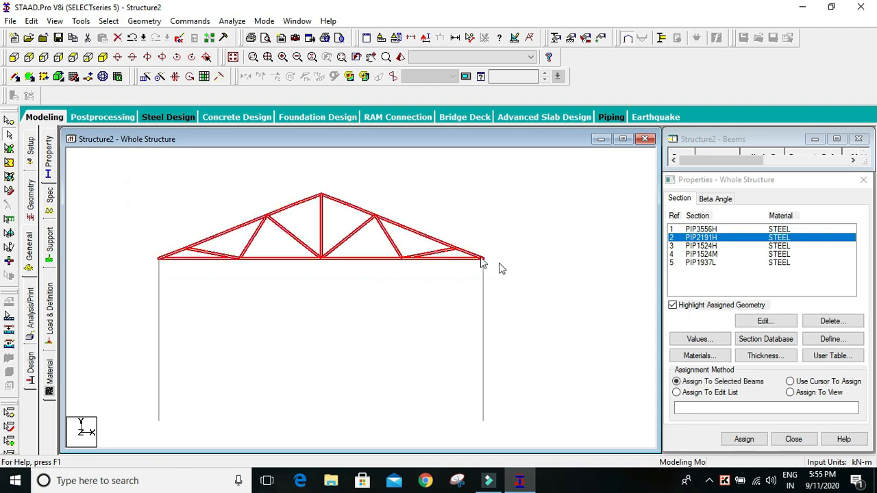
Remove the sloping top chord members on the left roof side from the selection, between the eave and the ridge
{"action": "left_click", "coordinate": [174, 255], "text": "ctrl"}
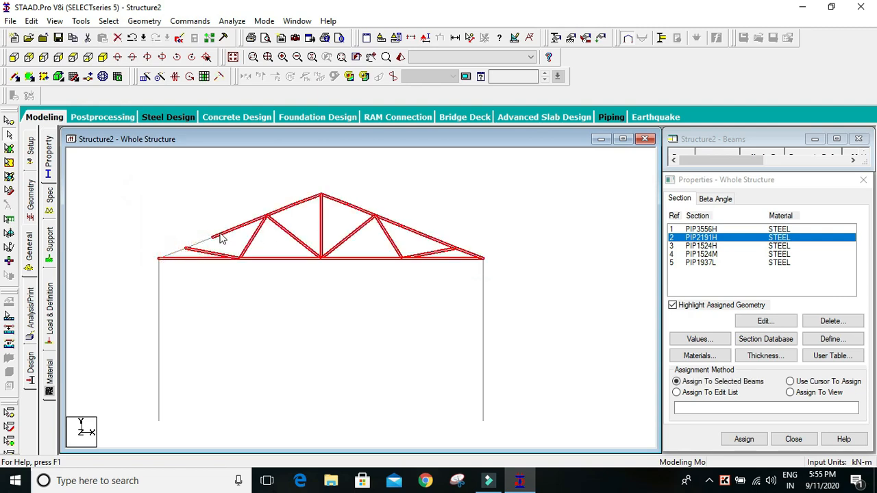
{"action": "left_click", "coordinate": [220, 232], "text": "ctrl"}
{"action": "left_click", "coordinate": [242, 222], "text": "ctrl"}
{"action": "left_click", "coordinate": [233, 233], "text": "ctrl"}
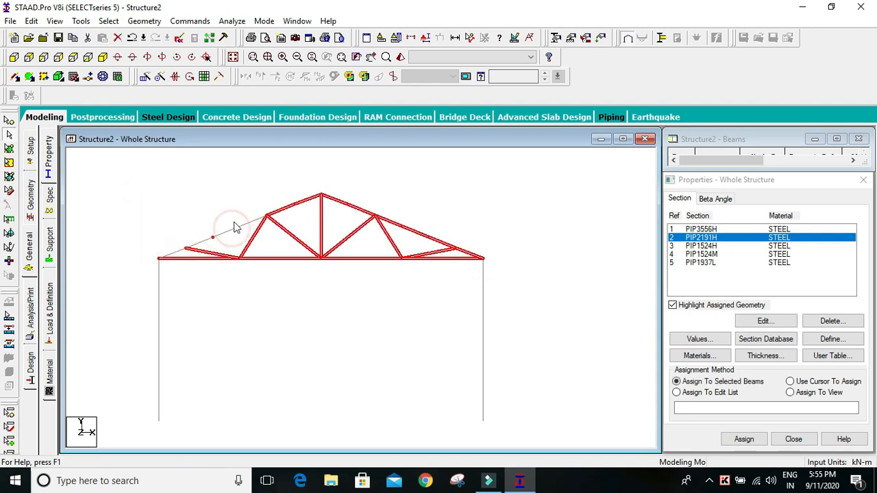
{"action": "left_click", "coordinate": [218, 236], "text": "ctrl"}
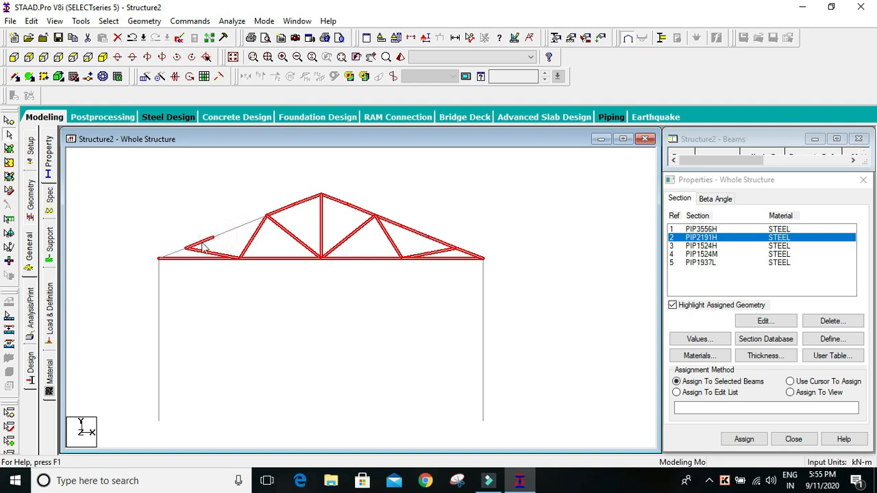
{"action": "left_click", "coordinate": [202, 240], "text": "ctrl"}
{"action": "left_click", "coordinate": [303, 200], "text": "ctrl"}
{"action": "left_click", "coordinate": [291, 205], "text": "ctrl"}
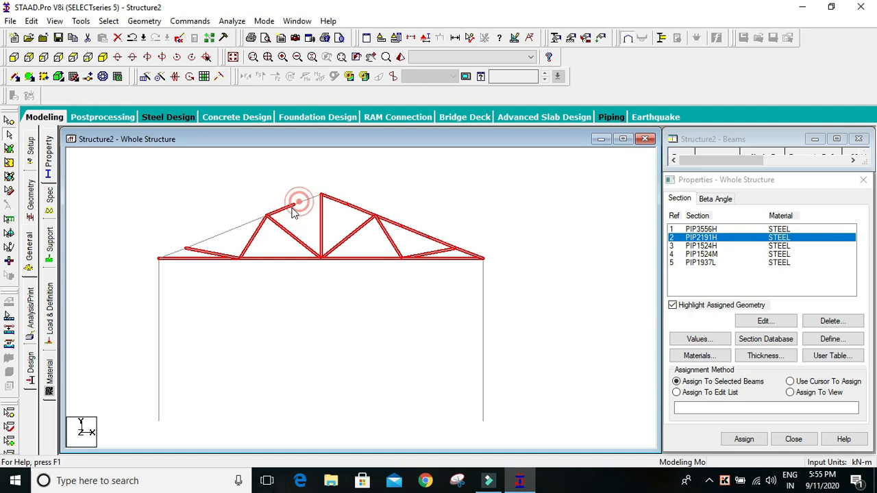
{"action": "left_click", "coordinate": [288, 208], "text": "ctrl"}
Remove the sloping top chord members on the right roof side from the selection, between the ridge and the eave
{"action": "left_click", "coordinate": [333, 201], "text": "ctrl"}
{"action": "left_click", "coordinate": [349, 208], "text": "ctrl"}
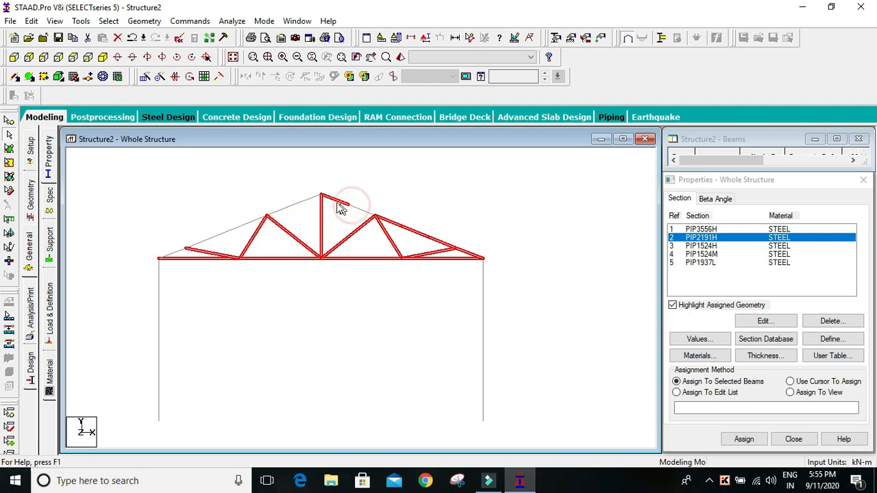
{"action": "left_click", "coordinate": [392, 224], "text": "ctrl"}
{"action": "left_click", "coordinate": [417, 230], "text": "ctrl"}
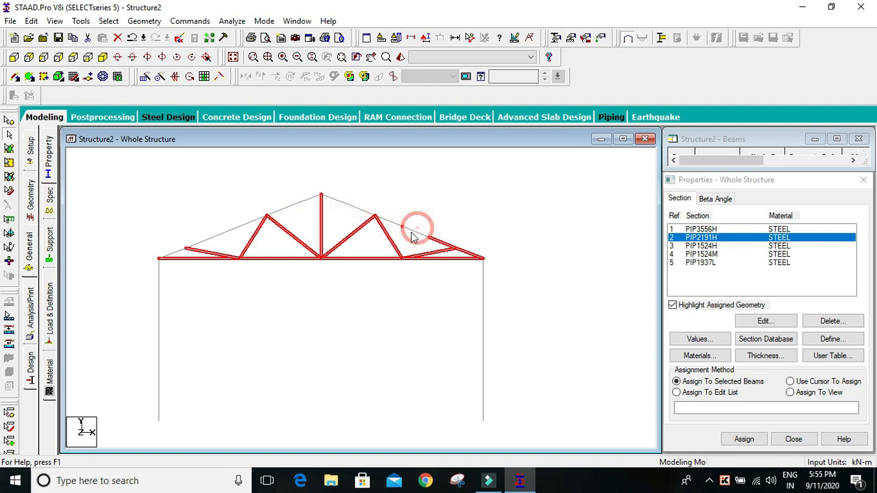
{"action": "left_click", "coordinate": [404, 227], "text": "ctrl"}
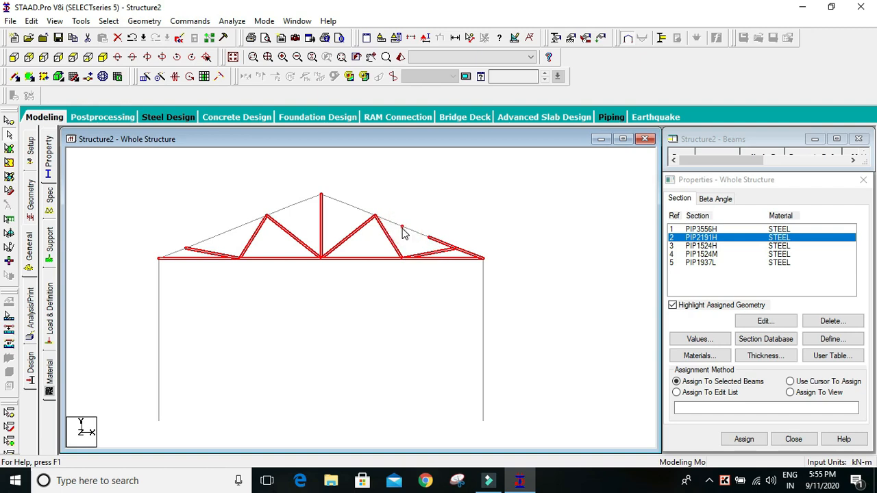
{"action": "left_click", "coordinate": [404, 227], "text": "ctrl"}
{"action": "left_click", "coordinate": [395, 223], "text": "ctrl"}
{"action": "left_click", "coordinate": [409, 232], "text": "ctrl"}
{"action": "left_click", "coordinate": [438, 243], "text": "ctrl"}
{"action": "scroll", "coordinate": [445, 244], "scroll_direction": "up", "scroll_amount": 2}
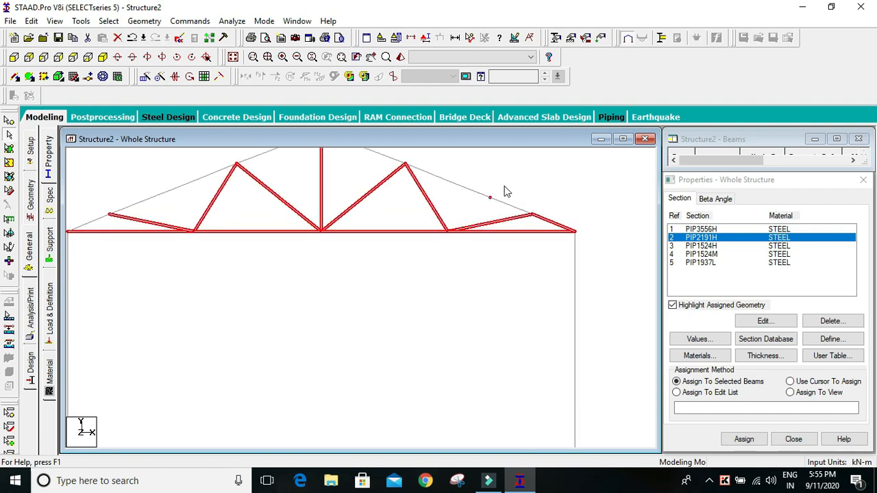
{"action": "left_click", "coordinate": [491, 198], "text": "ctrl"}
{"action": "left_click", "coordinate": [501, 200], "text": "ctrl"}
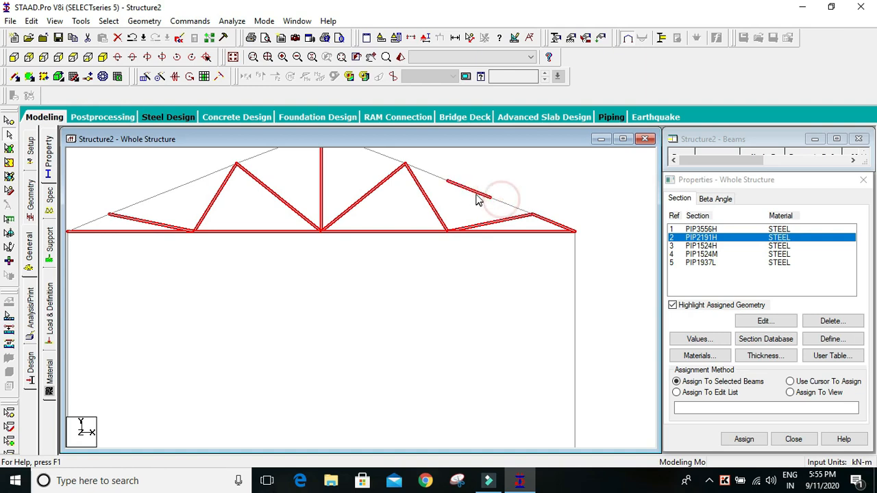
{"action": "left_click", "coordinate": [476, 194], "text": "ctrl"}
{"action": "left_click", "coordinate": [552, 223], "text": "ctrl"}
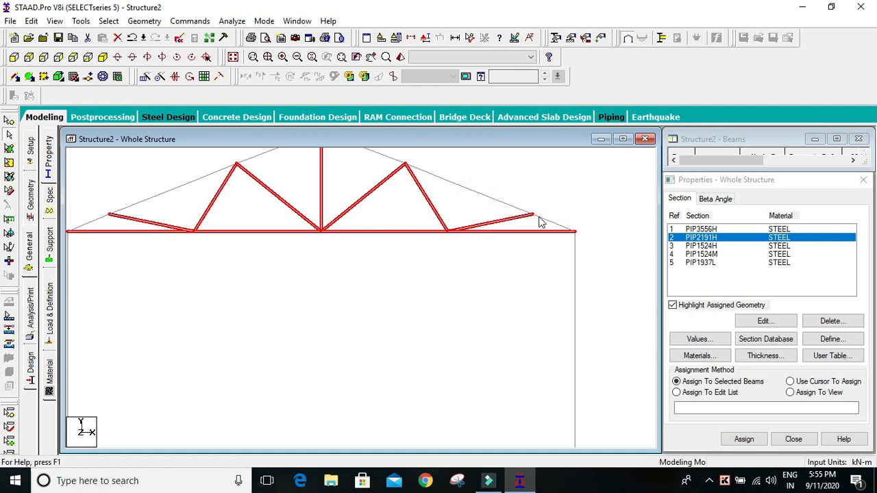
{"action": "left_click", "coordinate": [511, 207], "text": "ctrl"}
{"action": "scroll", "coordinate": [411, 208], "scroll_direction": "down", "scroll_amount": 2}
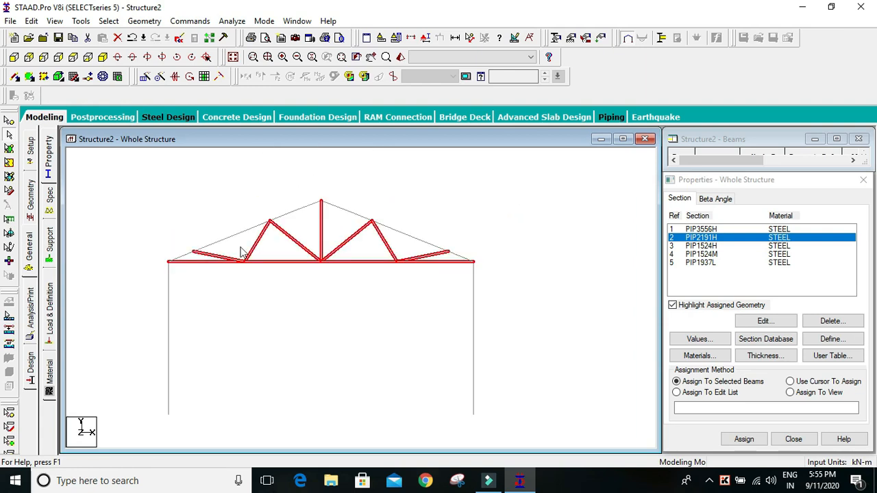
In the isometric view, remove the lowest purlin line on the left roof slope from the selection, across all bays
{"action": "scroll", "coordinate": [240, 252], "scroll_direction": "up", "scroll_amount": 1}
{"action": "left_click", "coordinate": [103, 57]}
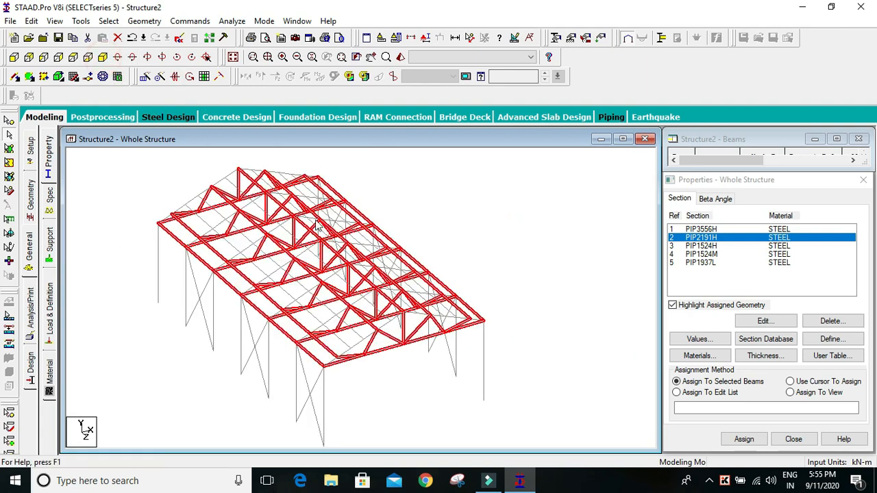
{"action": "scroll", "coordinate": [351, 379], "scroll_direction": "up", "scroll_amount": 2}
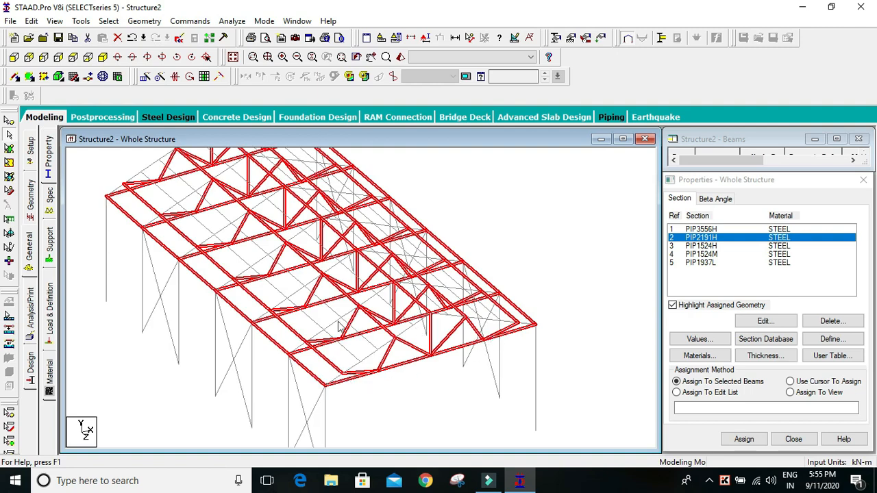
{"action": "scroll", "coordinate": [401, 346], "scroll_direction": "up", "scroll_amount": 2}
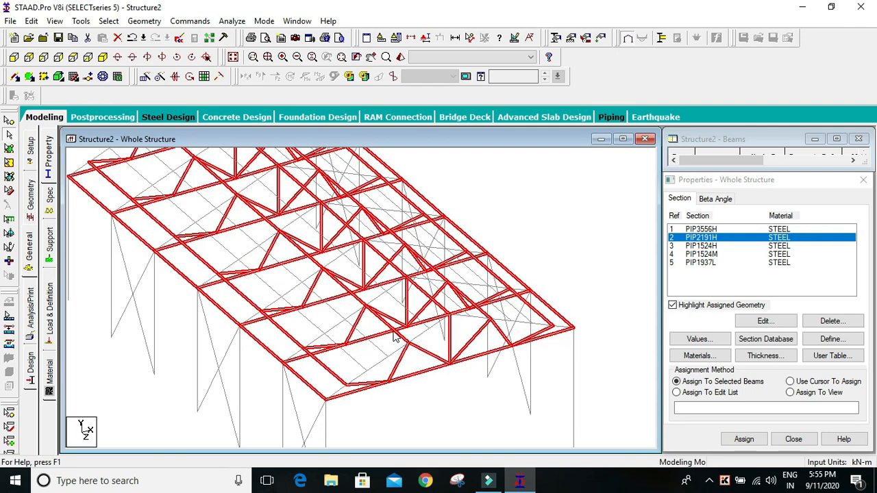
{"action": "left_click", "coordinate": [404, 337]}
{"action": "left_click", "coordinate": [320, 363]}
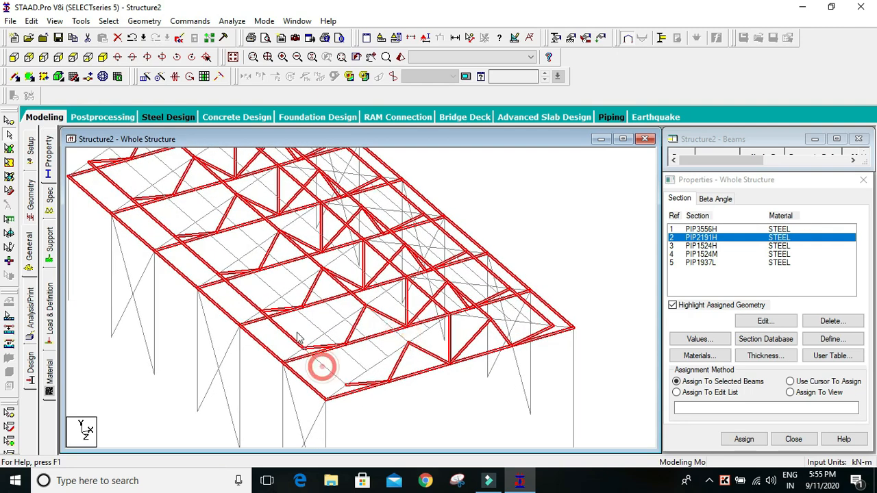
{"action": "left_click", "coordinate": [287, 334]}
{"action": "left_click", "coordinate": [242, 292]}
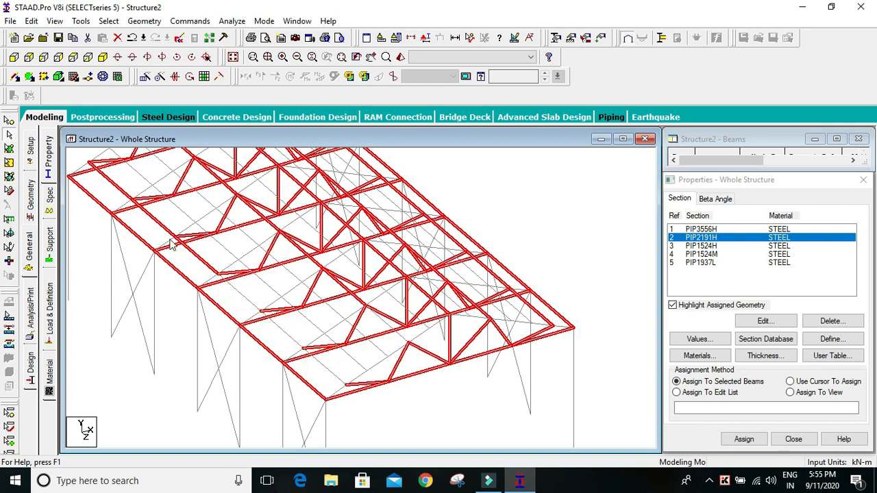
{"action": "left_click", "coordinate": [189, 253]}
{"action": "left_click", "coordinate": [165, 226]}
{"action": "left_click", "coordinate": [119, 185]}
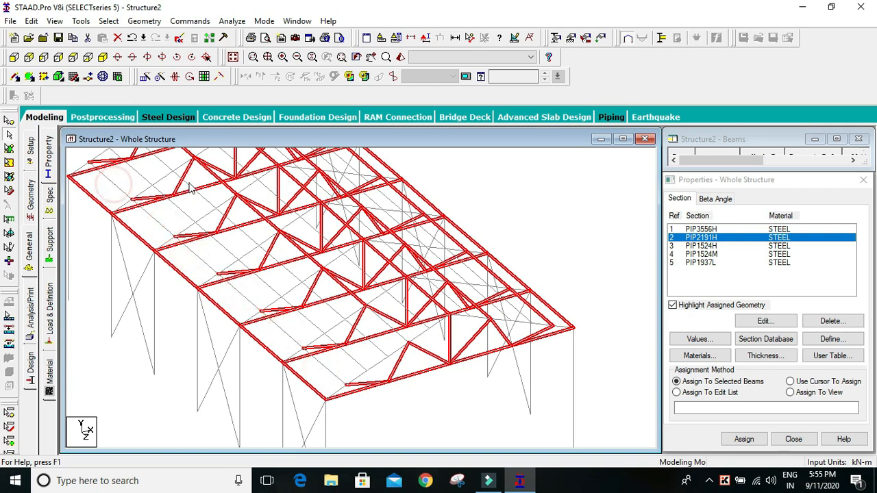
Remove the left slope's mid-height purlin line and the ridge members from the selection in every bay
{"action": "middle_click_drag", "start_coordinate": [190, 189], "coordinate": [190, 255]}
{"action": "left_click", "coordinate": [174, 203]}
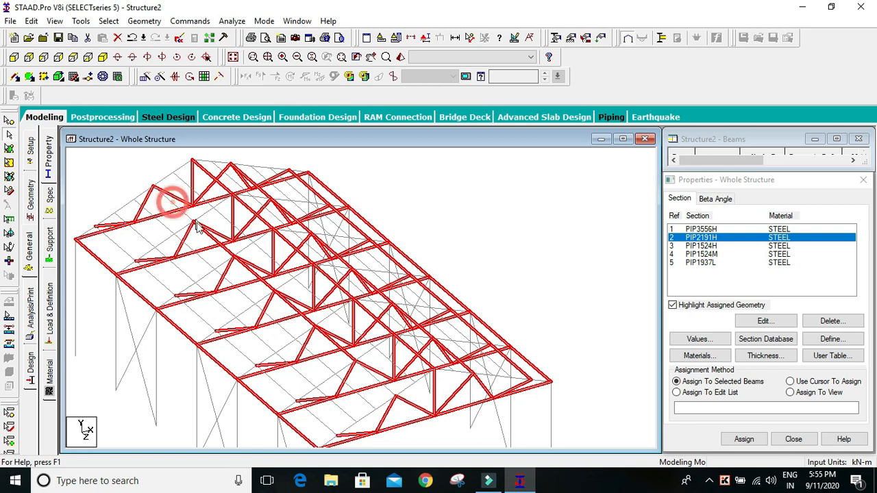
{"action": "left_click", "coordinate": [210, 236]}
{"action": "left_click", "coordinate": [245, 273]}
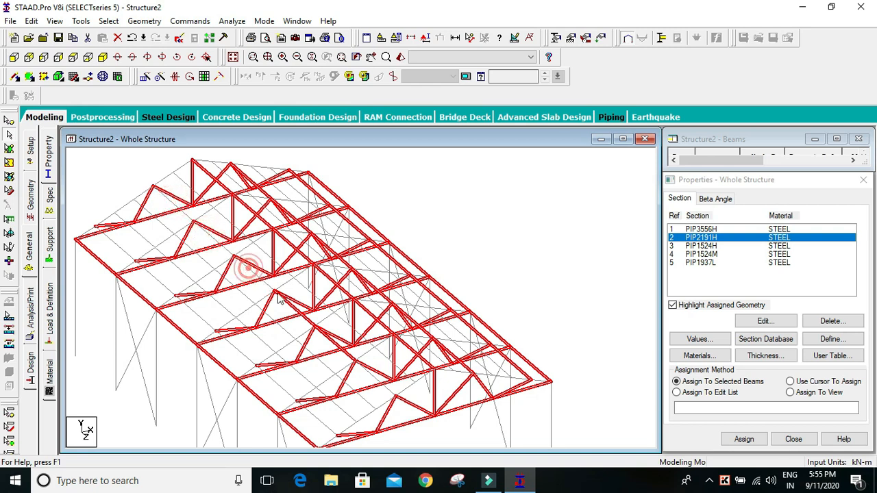
{"action": "left_click", "coordinate": [336, 348]}
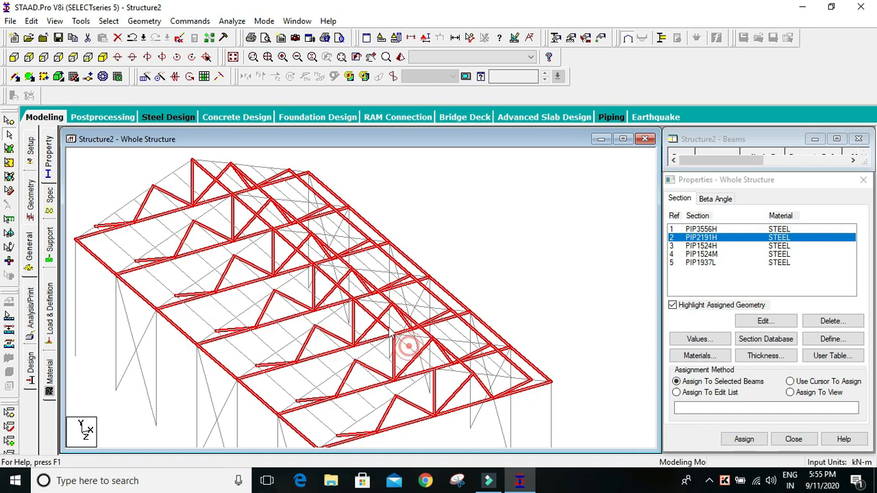
{"action": "left_click", "coordinate": [371, 314]}
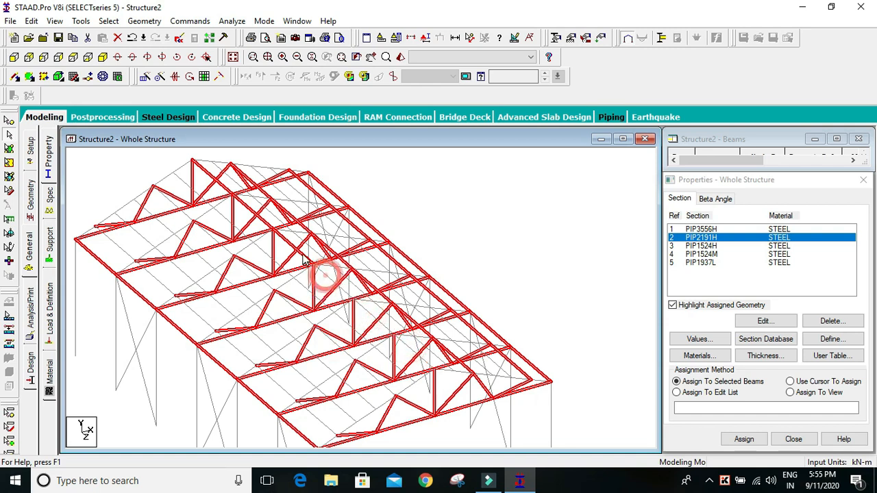
{"action": "left_click", "coordinate": [243, 206]}
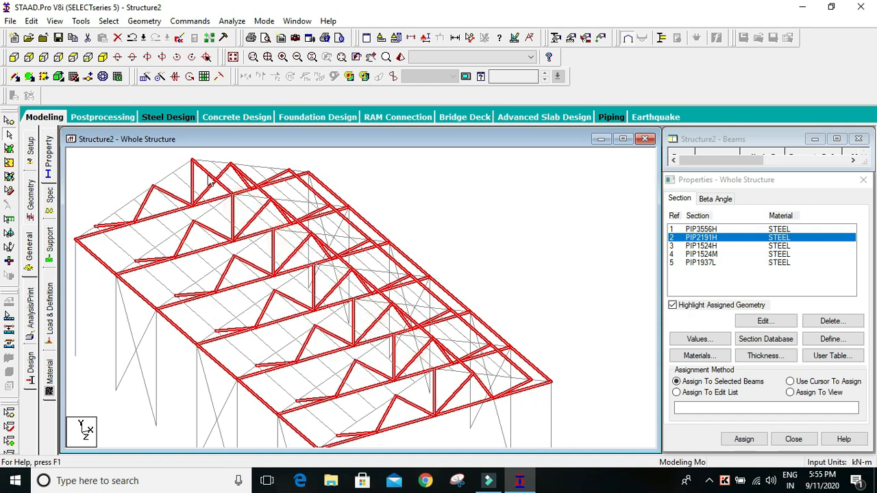
Remove the longitudinal eave members connecting the left column tops from the selection
{"action": "scroll", "coordinate": [312, 370], "scroll_direction": "down", "scroll_amount": 1}
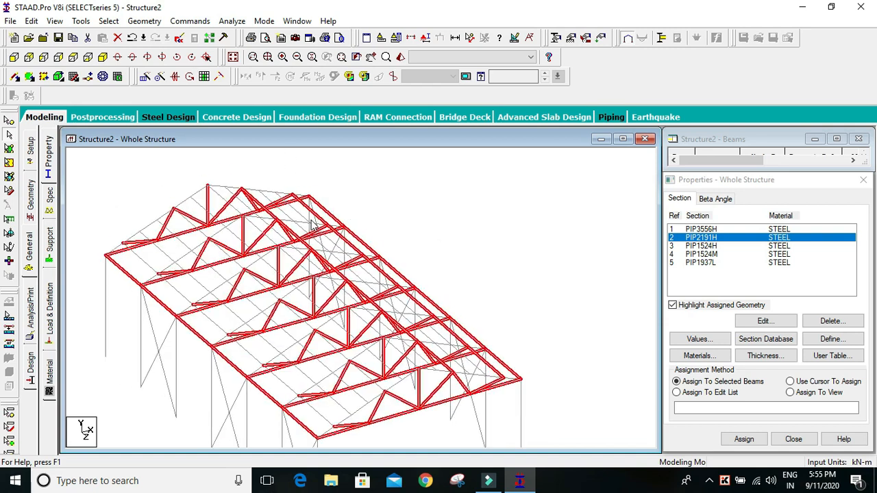
{"action": "middle_click_drag", "start_coordinate": [312, 370], "coordinate": [300, 342]}
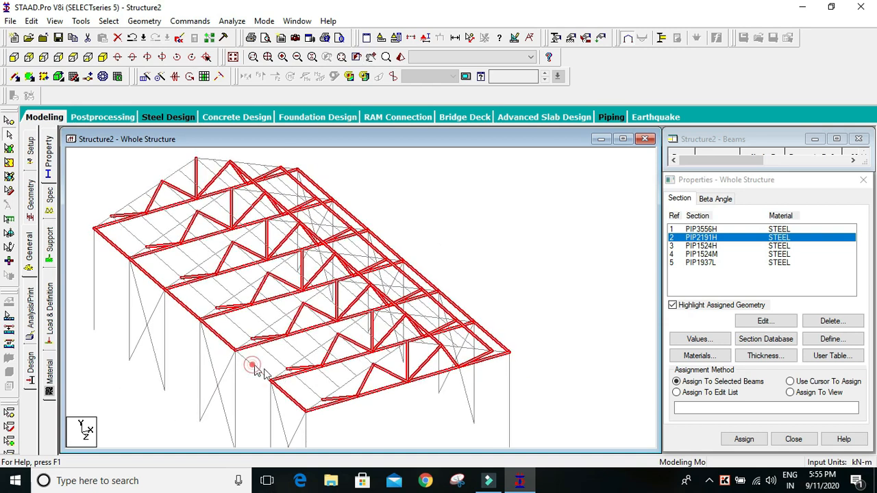
{"action": "left_click", "coordinate": [293, 399], "text": "ctrl"}
{"action": "left_click", "coordinate": [213, 333], "text": "ctrl"}
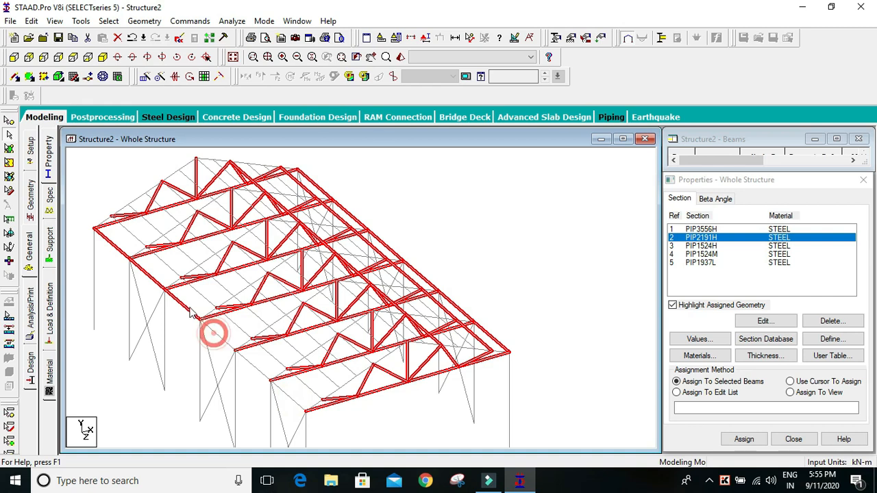
{"action": "left_click", "coordinate": [180, 304], "text": "ctrl"}
{"action": "left_click", "coordinate": [146, 274], "text": "ctrl"}
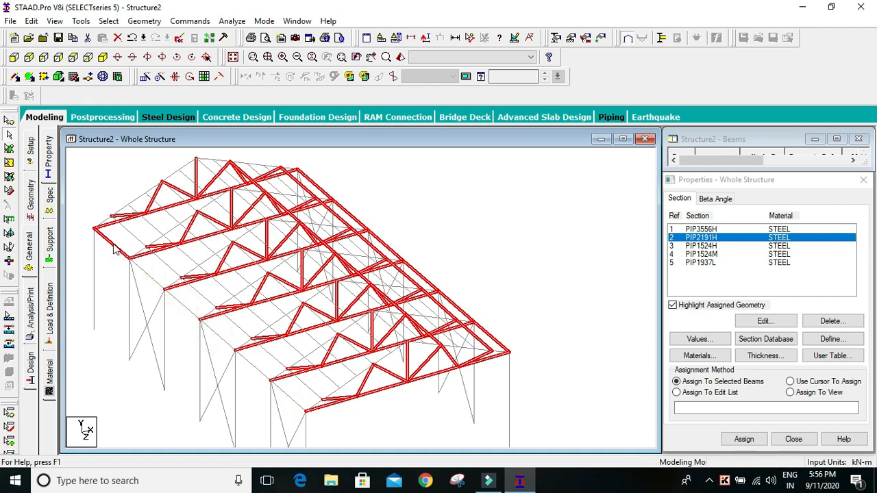
{"action": "left_click", "coordinate": [114, 246], "text": "ctrl"}
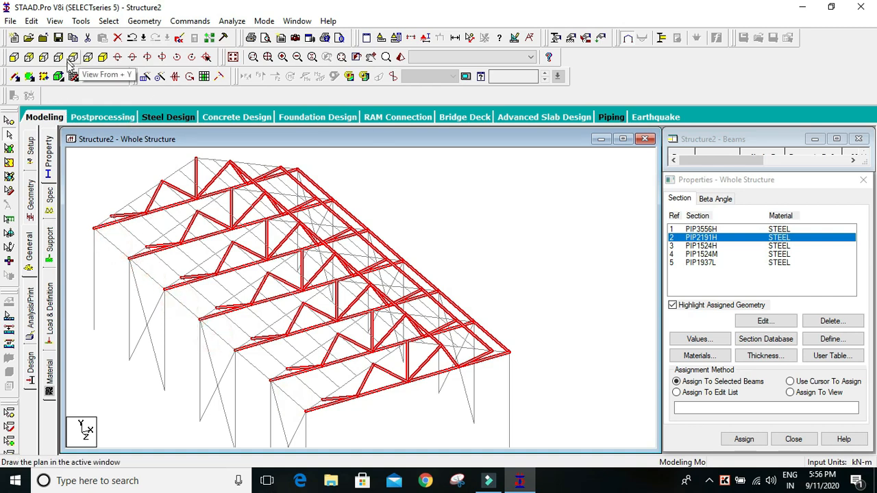
Rotate the model about the vertical axis and remove the remaining longitudinal members along the right roof side and eave from the selection
{"action": "left_click", "coordinate": [162, 58]}
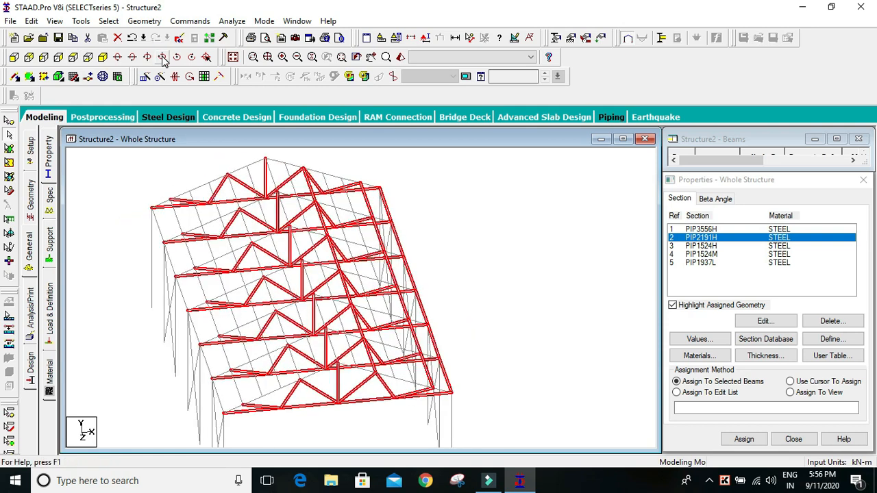
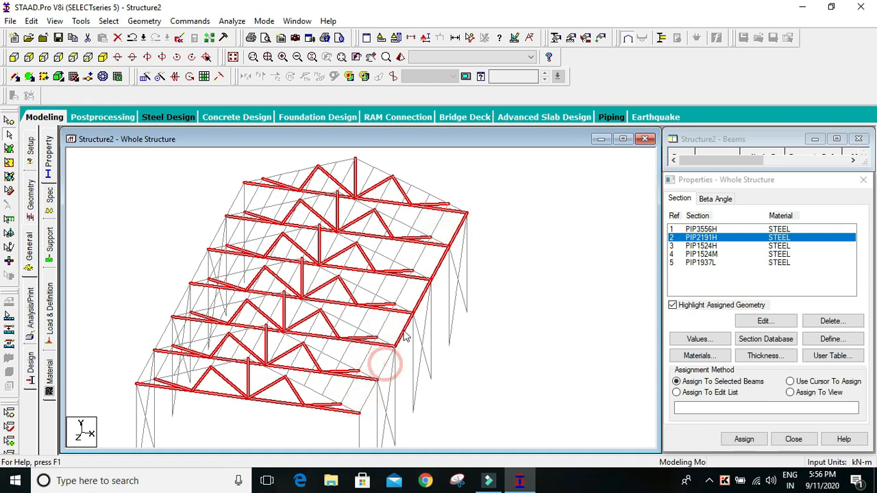
{"action": "left_click", "coordinate": [417, 299]}
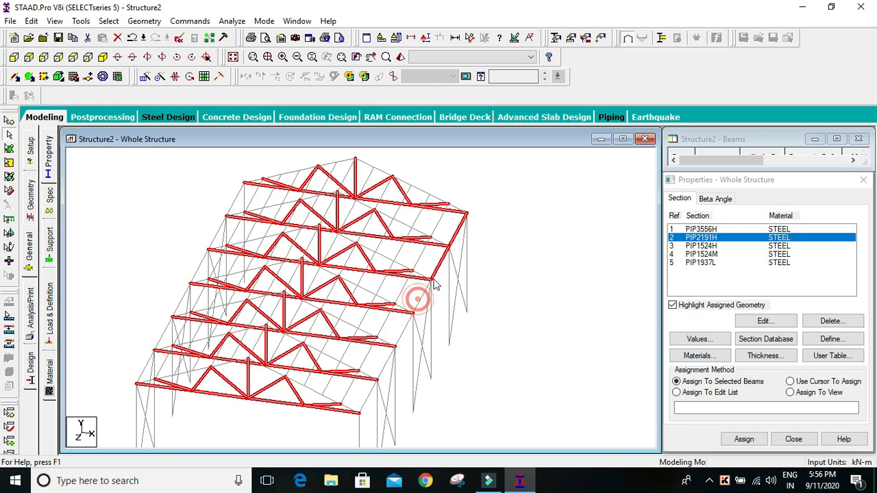
{"action": "left_click", "coordinate": [455, 234]}
{"action": "middle_click_drag", "start_coordinate": [401, 310], "coordinate": [416, 287]}
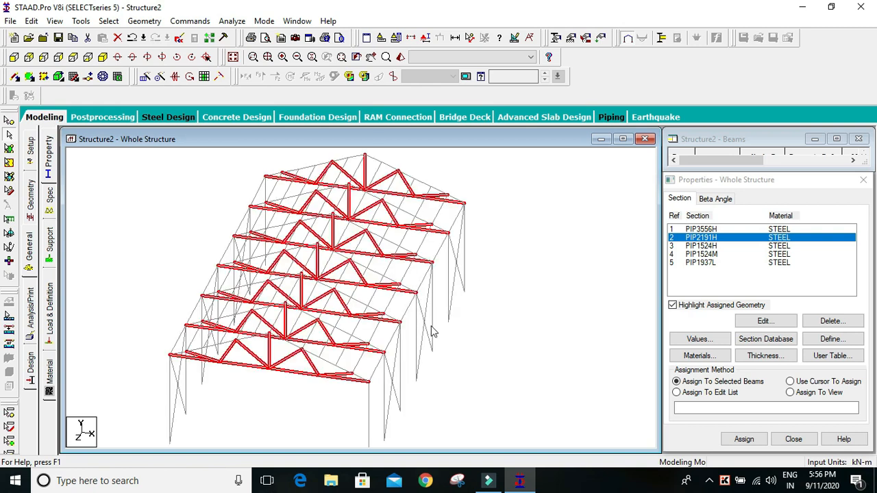
Assign the PIP2191H section to the selected truss chord and web members in every frame
{"action": "left_click", "coordinate": [14, 56]}
{"action": "left_click", "coordinate": [103, 58]}
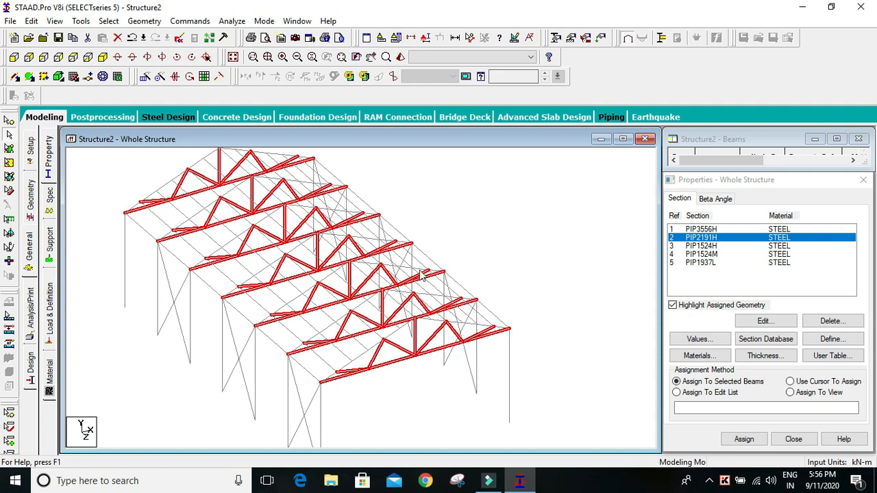
{"action": "scroll", "coordinate": [455, 281], "scroll_direction": "up", "scroll_amount": 1}
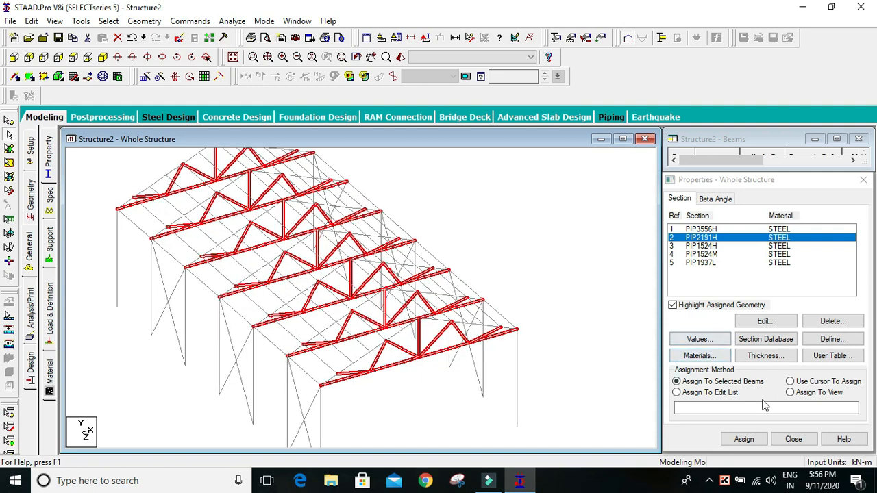
{"action": "left_click", "coordinate": [744, 439]}
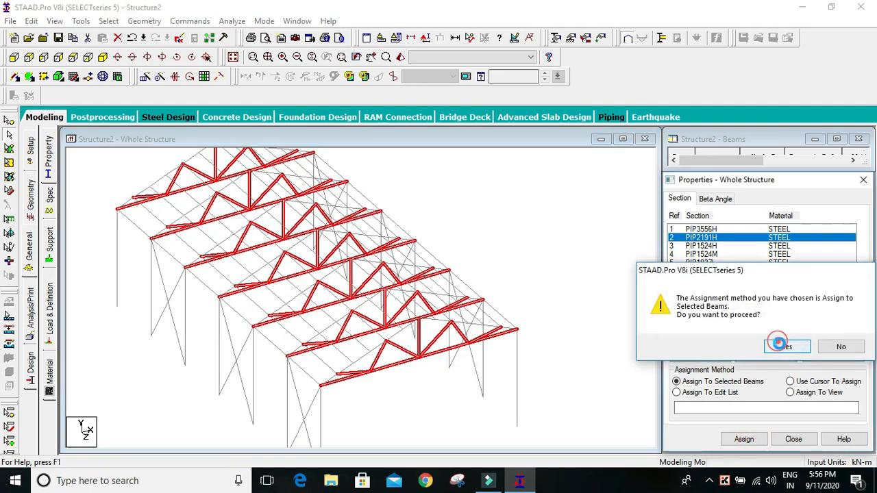
{"action": "left_click", "coordinate": [786, 348]}
{"action": "scroll", "coordinate": [452, 252], "scroll_direction": "up", "scroll_amount": 1}
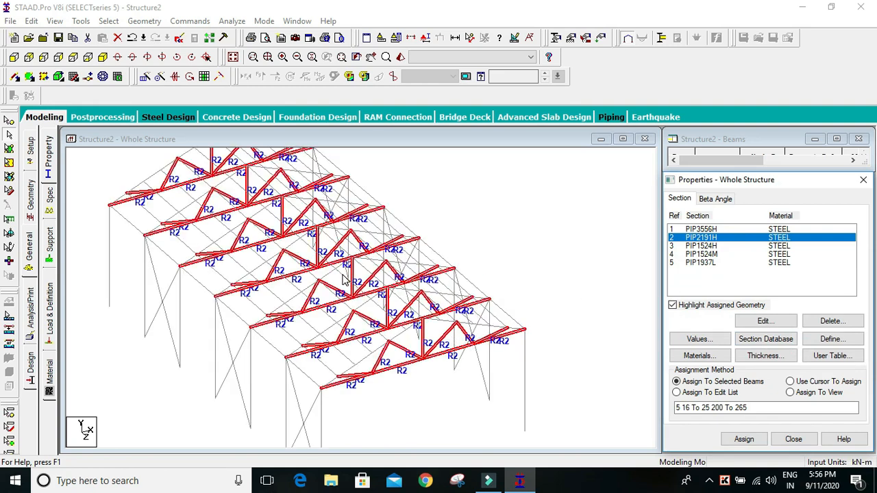
Choose the PIP1524H section and select all roof members above the columns in the front view
{"action": "left_click", "coordinate": [724, 246]}
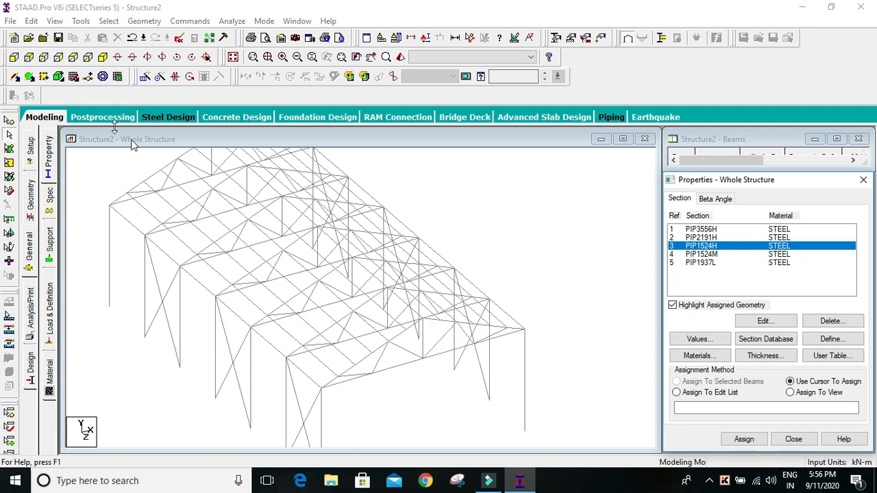
{"action": "left_click", "coordinate": [14, 57]}
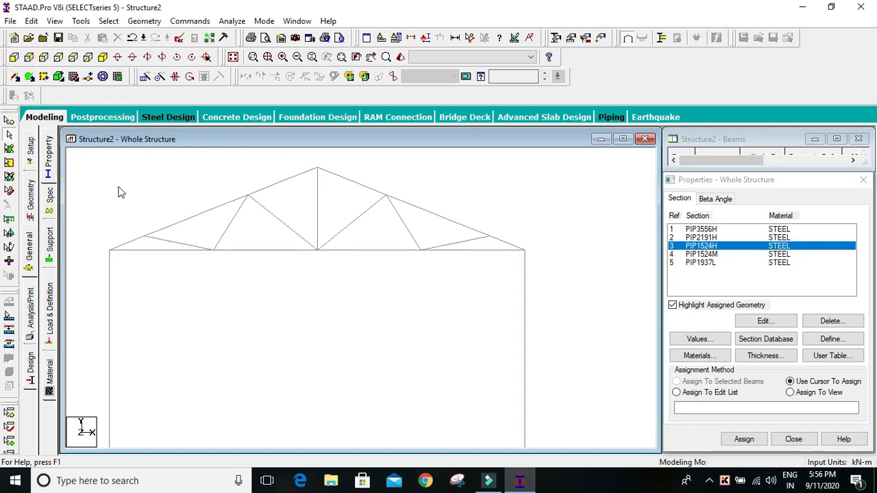
{"action": "left_click_drag", "start_coordinate": [109, 176], "coordinate": [574, 274]}
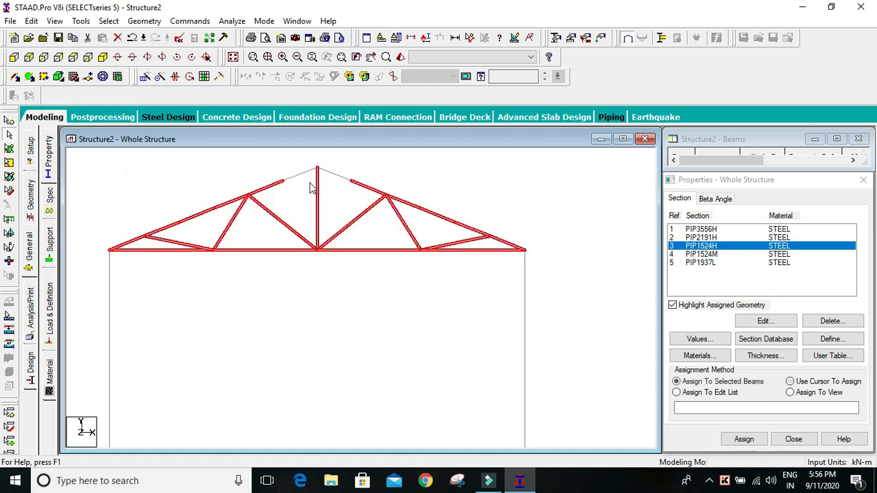
{"action": "left_click", "coordinate": [123, 152]}
{"action": "left_click_drag", "start_coordinate": [123, 156], "coordinate": [568, 290]}
Remove the bottom chord and diagonal web members of the truss's left half from the selection
{"action": "left_click", "coordinate": [158, 249], "text": "ctrl"}
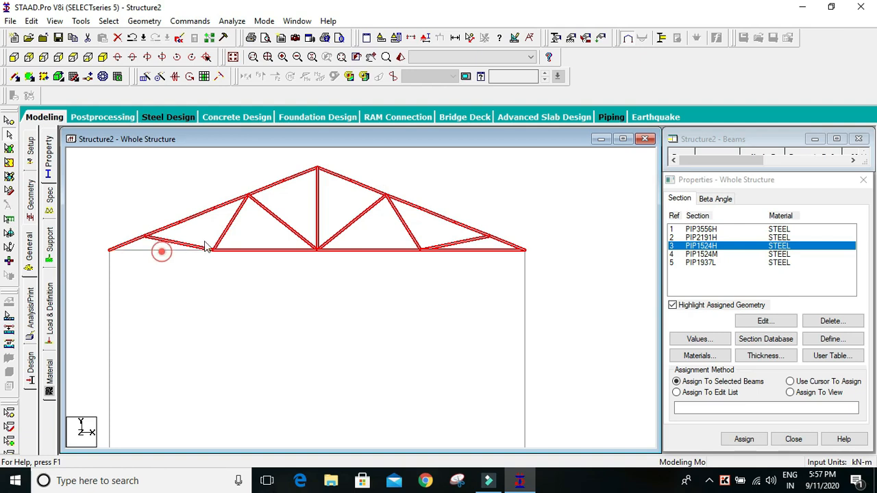
{"action": "left_click", "coordinate": [231, 223], "text": "ctrl"}
{"action": "left_click", "coordinate": [250, 250], "text": "ctrl"}
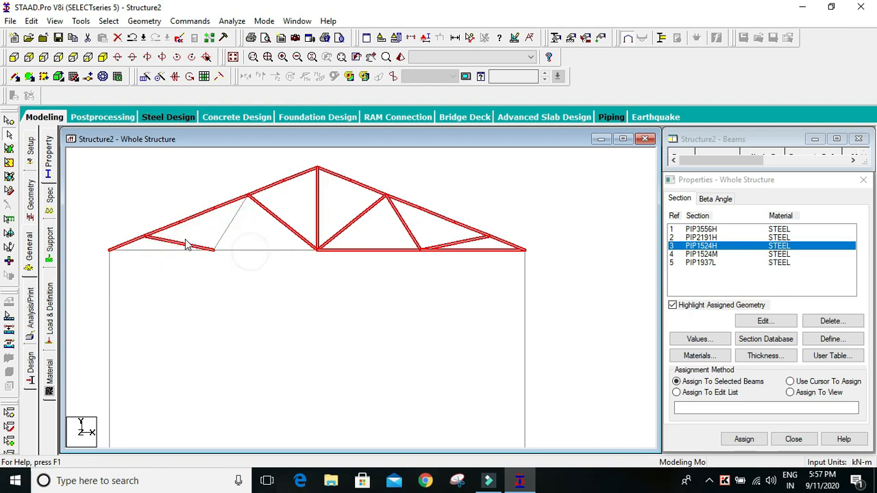
{"action": "left_click", "coordinate": [173, 244], "text": "ctrl"}
{"action": "left_click", "coordinate": [276, 219], "text": "ctrl"}
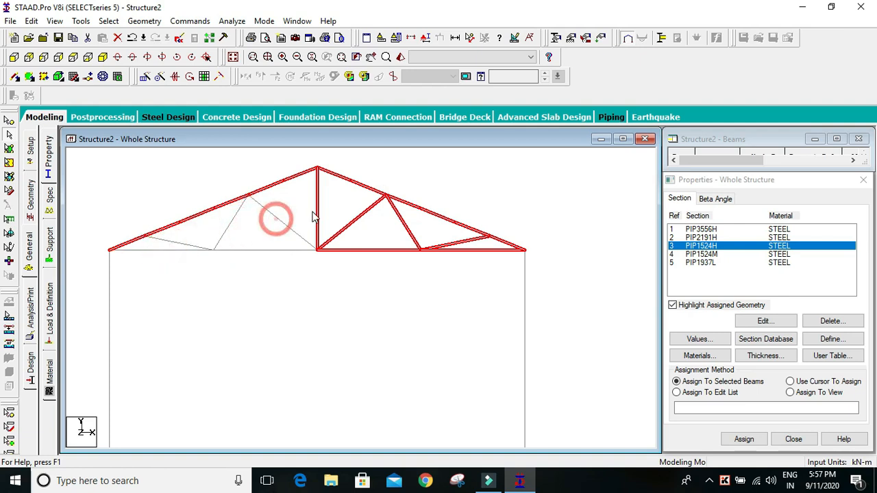
Remove the central post and the right half's bottom chord and diagonals from the selection, and inspect the result in isometric view
{"action": "left_click", "coordinate": [316, 204], "text": "ctrl"}
{"action": "left_click", "coordinate": [344, 228], "text": "ctrl"}
{"action": "left_click", "coordinate": [354, 250], "text": "ctrl"}
{"action": "left_click", "coordinate": [409, 226], "text": "ctrl"}
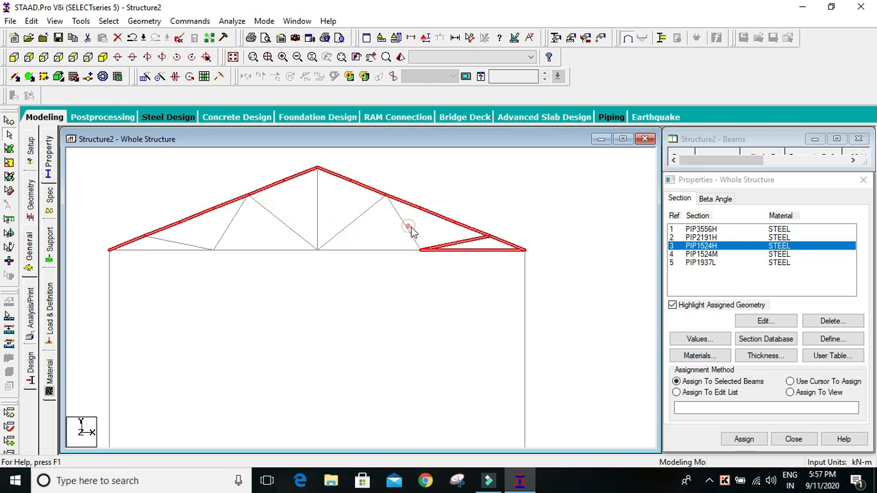
{"action": "left_click", "coordinate": [457, 241], "text": "ctrl"}
{"action": "left_click", "coordinate": [469, 250], "text": "ctrl"}
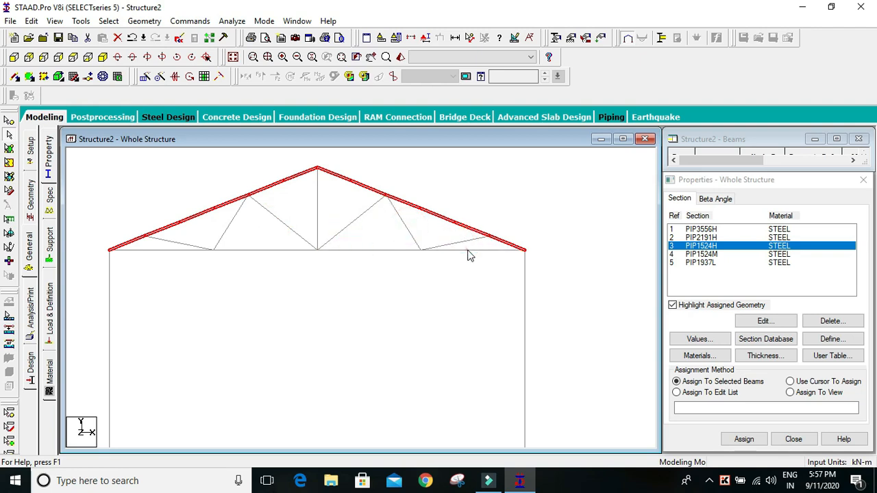
{"action": "left_click", "coordinate": [103, 57]}
{"action": "scroll", "coordinate": [310, 223], "scroll_direction": "up", "scroll_amount": 1}
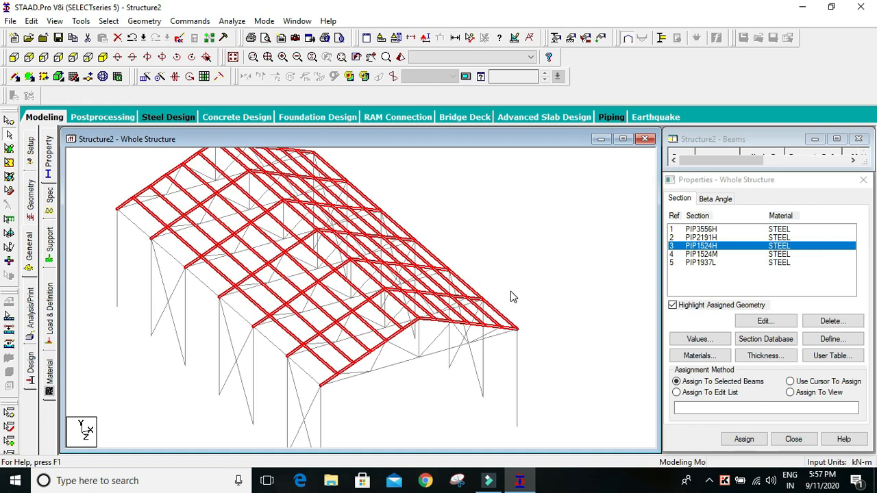
{"action": "scroll", "coordinate": [512, 296], "scroll_direction": "down", "scroll_amount": 1}
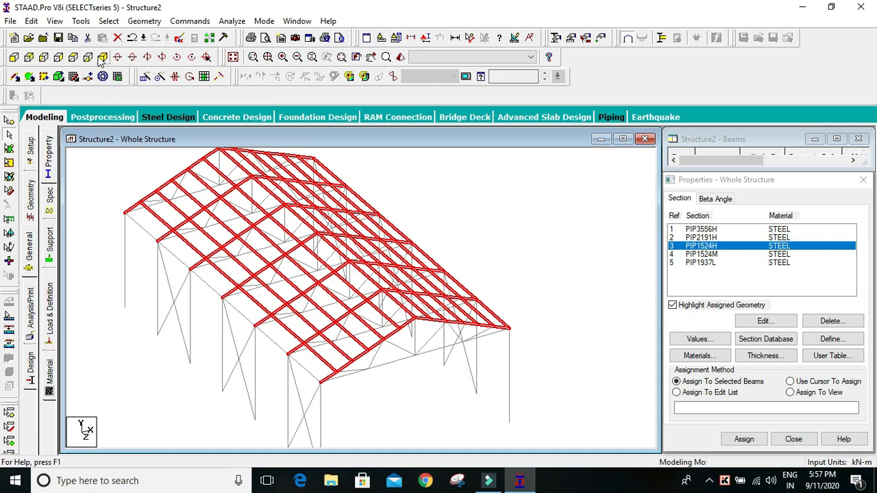
In the front view, remove the left slope's top chord segments from the selection, keeping the purlins selected
{"action": "left_click", "coordinate": [29, 57]}
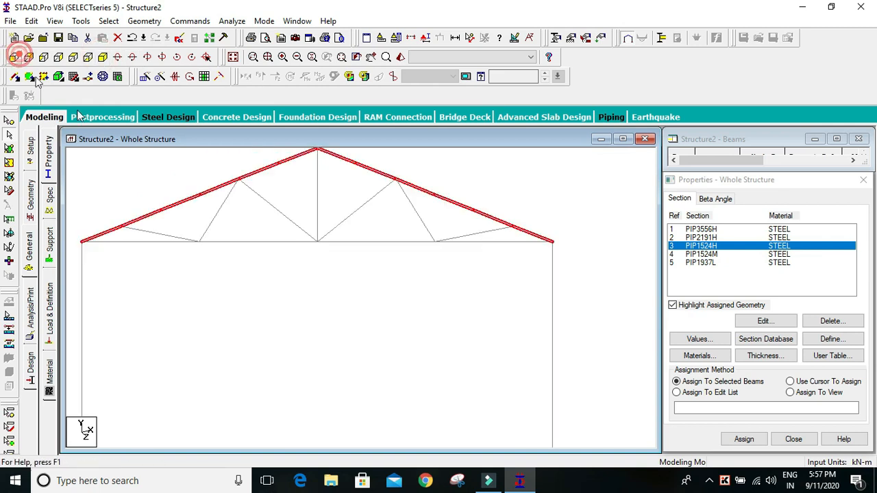
{"action": "left_click", "coordinate": [137, 221]}
{"action": "left_click", "coordinate": [175, 203]}
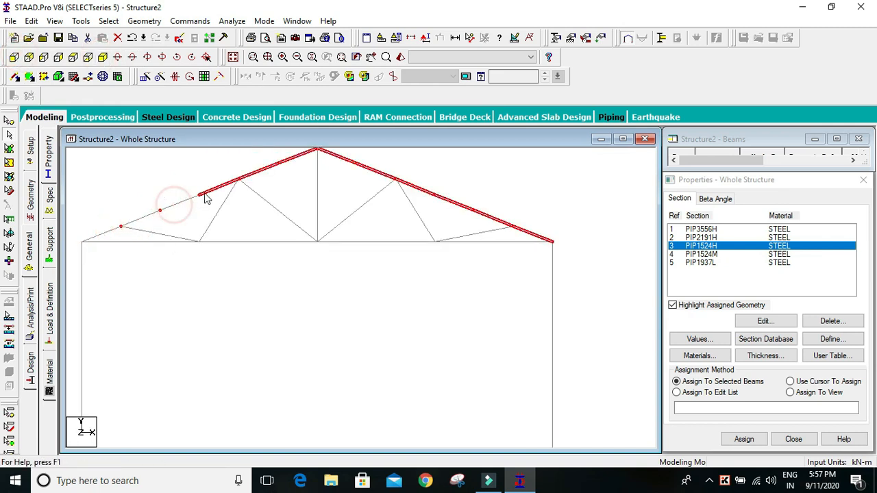
{"action": "left_click", "coordinate": [219, 187]}
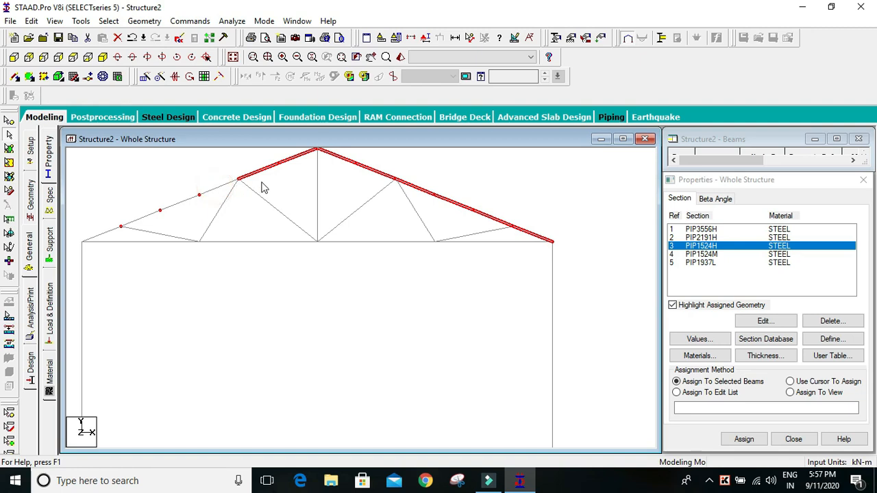
{"action": "left_click", "coordinate": [298, 156]}
Remove the right slope's top chord segments from the selection and check the remaining purlins in isometric view
{"action": "left_click", "coordinate": [339, 155]}
{"action": "left_click", "coordinate": [374, 170]}
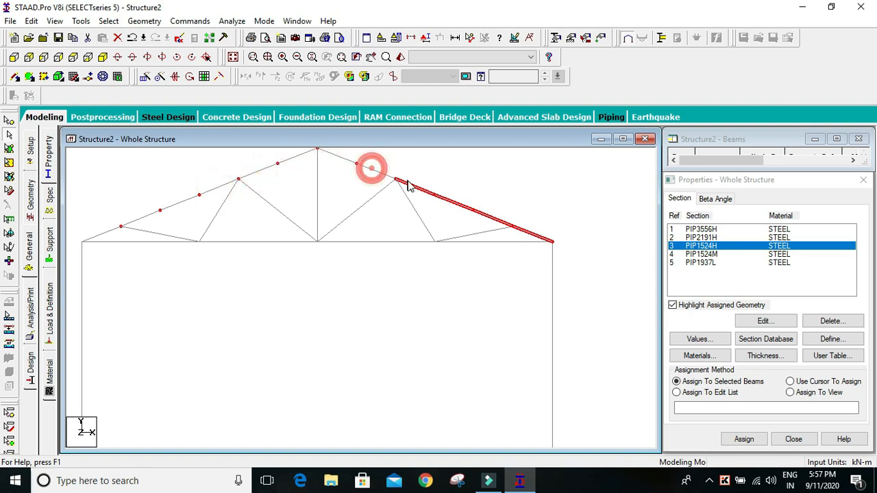
{"action": "left_click", "coordinate": [407, 182]}
{"action": "left_click", "coordinate": [444, 198]}
{"action": "left_click", "coordinate": [498, 220]}
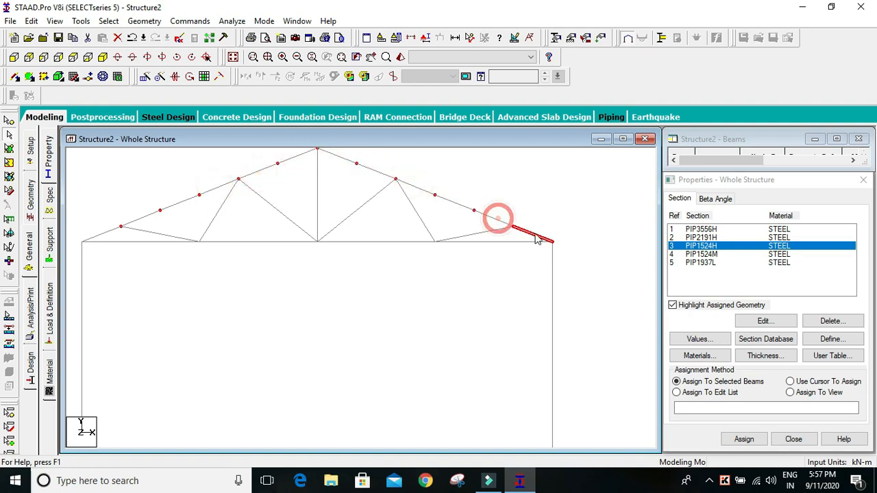
{"action": "left_click", "coordinate": [535, 234]}
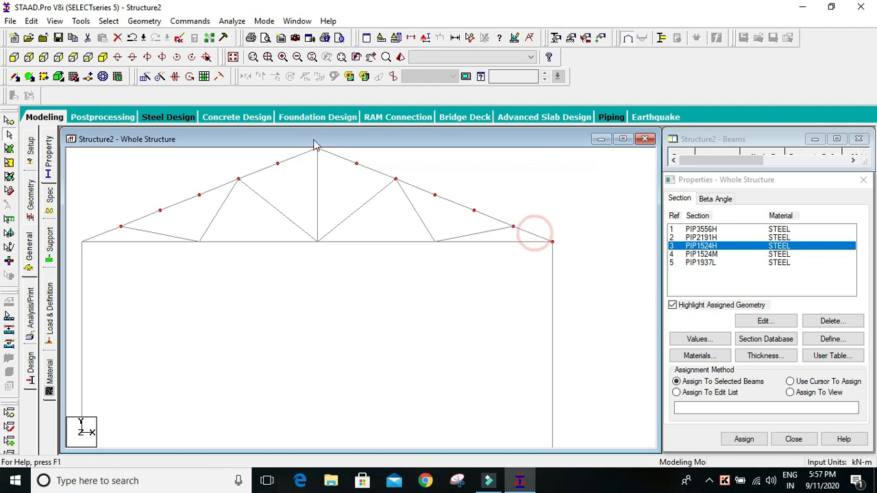
{"action": "left_click", "coordinate": [102, 57]}
{"action": "scroll", "coordinate": [490, 266], "scroll_direction": "up", "scroll_amount": 1}
{"action": "middle_click_drag", "start_coordinate": [528, 261], "coordinate": [525, 285]}
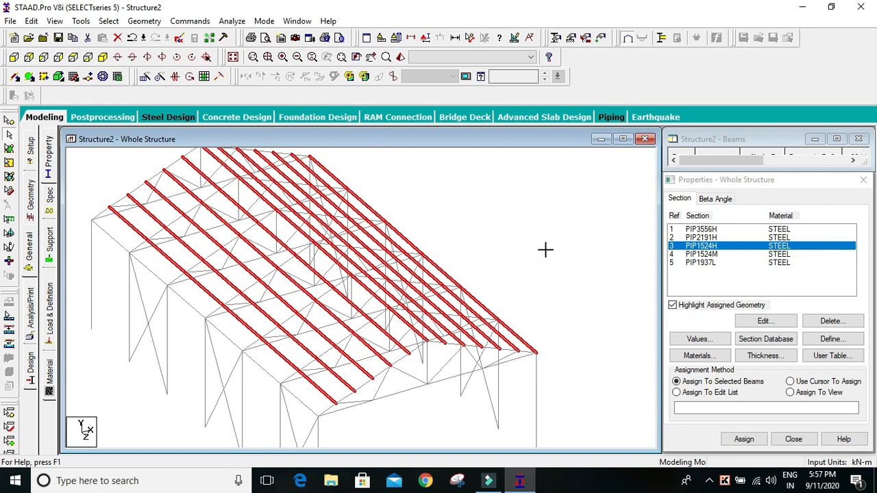
Clear the member selection, delete the PIP3556H section from the structure's properties, and close the properties window
{"action": "left_click", "coordinate": [545, 250]}
{"action": "scroll", "coordinate": [531, 252], "scroll_direction": "down", "scroll_amount": 3}
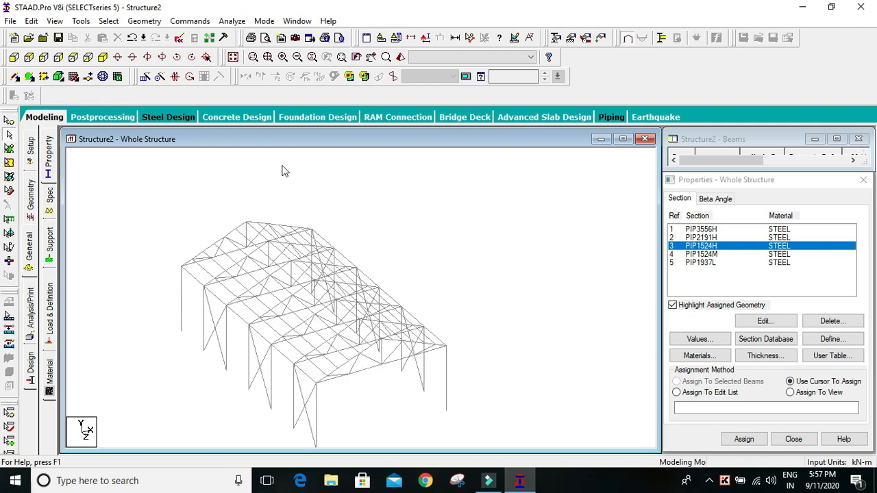
{"action": "left_click", "coordinate": [463, 268]}
{"action": "left_click", "coordinate": [705, 230]}
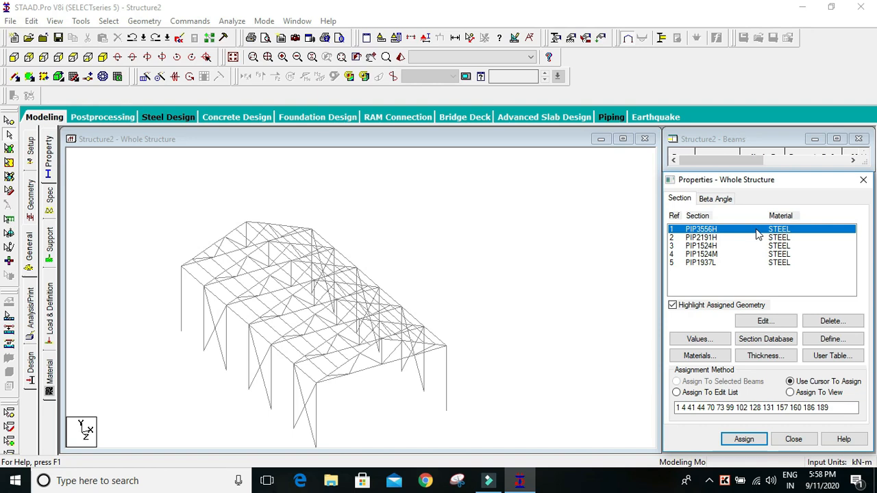
{"action": "left_click", "coordinate": [829, 319]}
{"action": "left_click", "coordinate": [800, 348]}
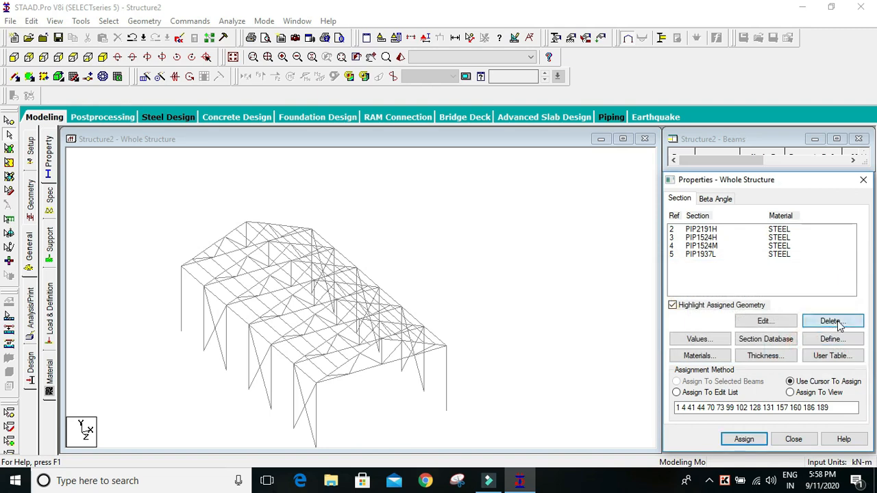
{"action": "left_click", "coordinate": [826, 264]}
{"action": "left_click", "coordinate": [774, 228]}
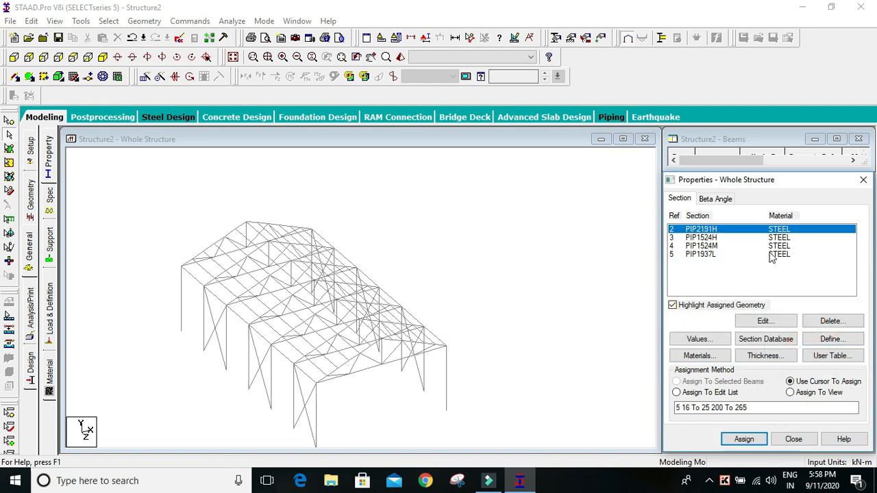
{"action": "left_click", "coordinate": [863, 180]}
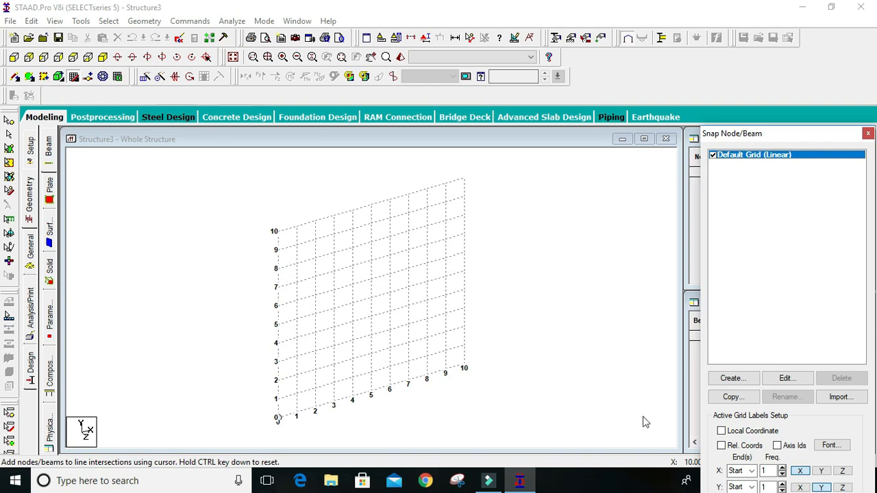
In Structure3, draw a gable frame on the grid through (0,0), (0,5), (5,7), (10,5) and (10,0), and finish node snapping
{"action": "left_click", "coordinate": [777, 133]}
{"action": "left_click_drag", "start_coordinate": [777, 134], "coordinate": [772, 64]}
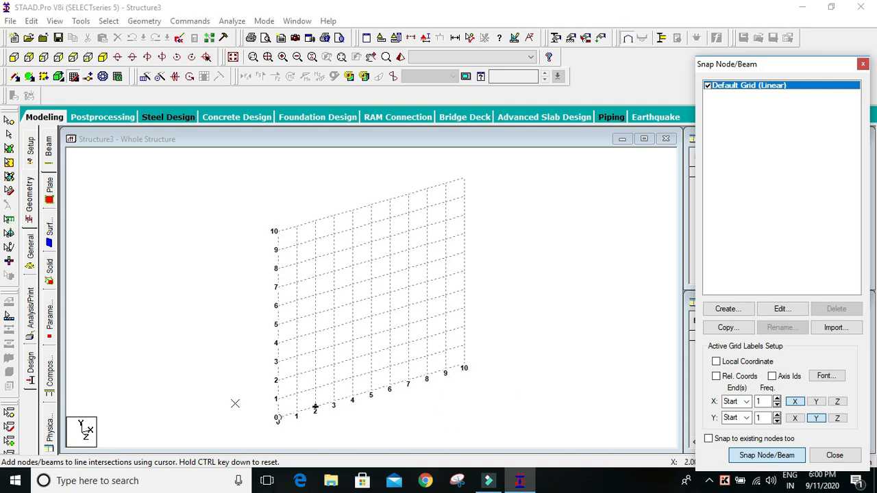
{"action": "left_click", "coordinate": [278, 419]}
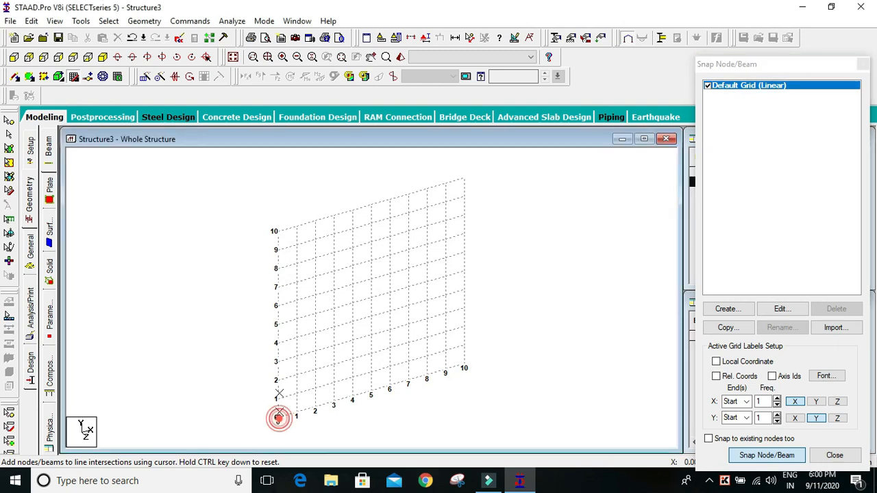
{"action": "left_click", "coordinate": [277, 324]}
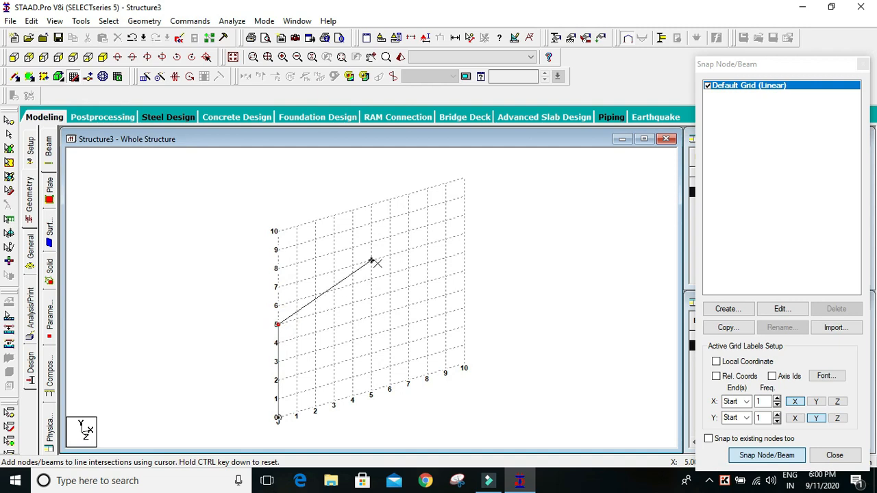
{"action": "left_click", "coordinate": [370, 260]}
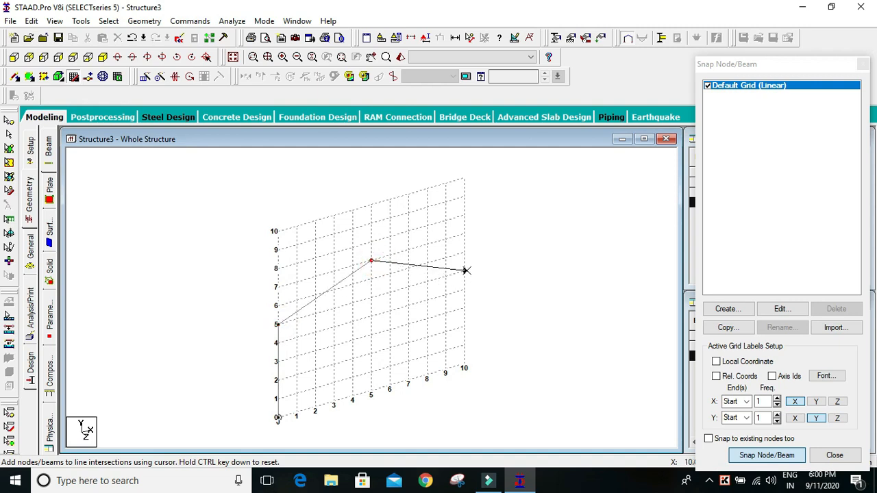
{"action": "left_click", "coordinate": [465, 271]}
{"action": "left_click", "coordinate": [464, 363]}
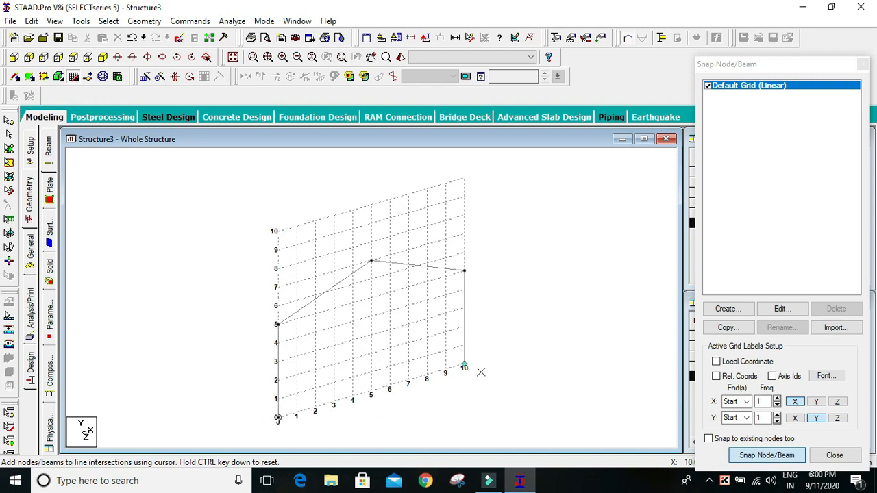
{"action": "left_click", "coordinate": [760, 458]}
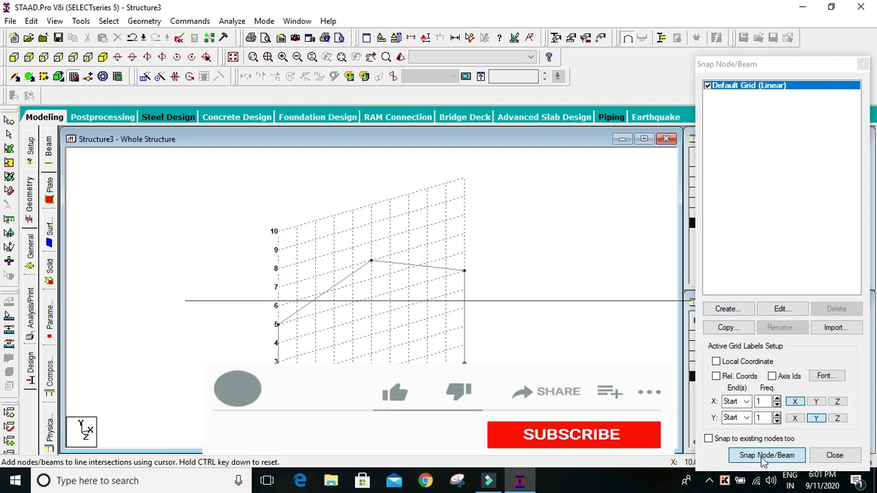
{"action": "left_click", "coordinate": [73, 76]}
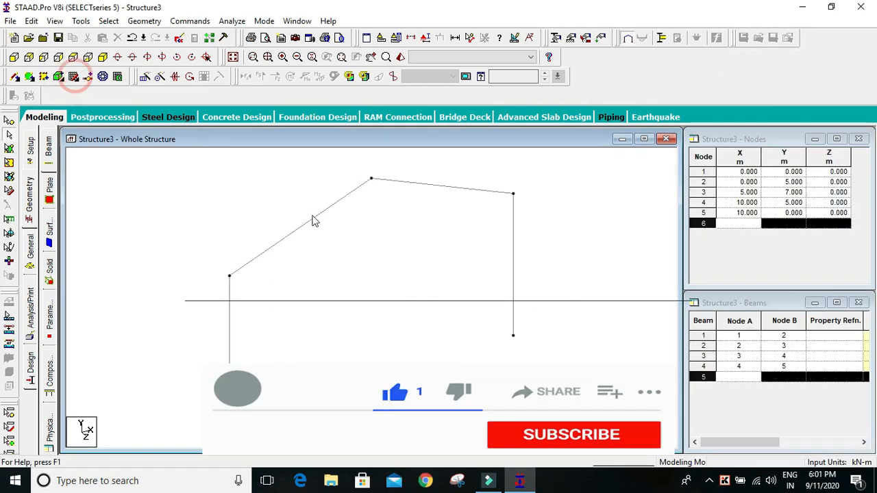
Insert 5 evenly spaced nodes into the left rafter, from the eave at (0,5) to the ridge at (5,7)
{"action": "left_click", "coordinate": [324, 236]}
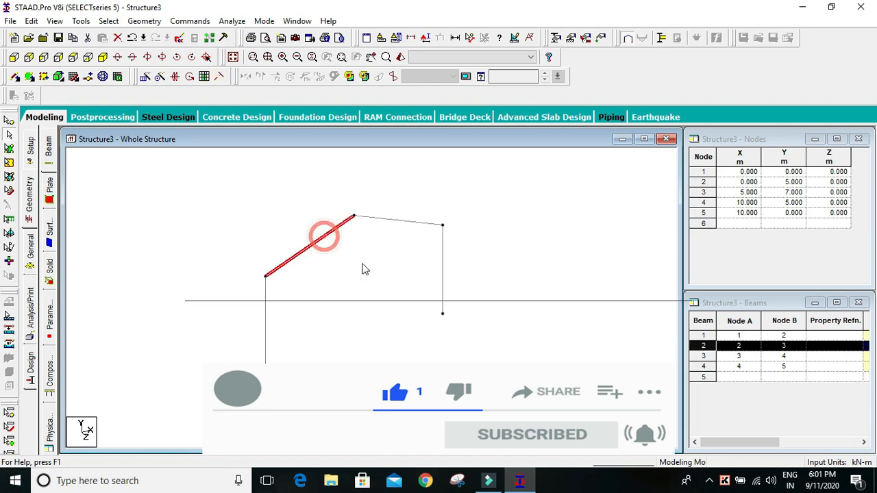
{"action": "scroll", "coordinate": [298, 242], "scroll_direction": "up", "scroll_amount": 4}
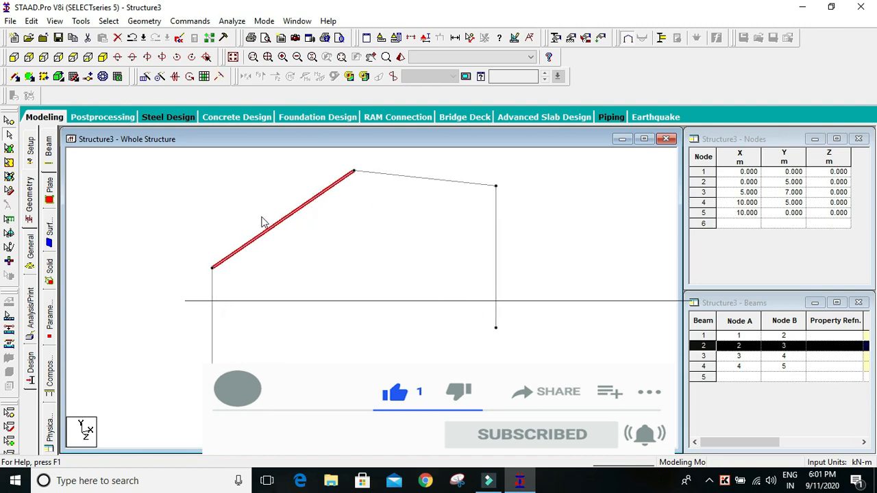
{"action": "middle_click_drag", "start_coordinate": [302, 226], "coordinate": [303, 230]}
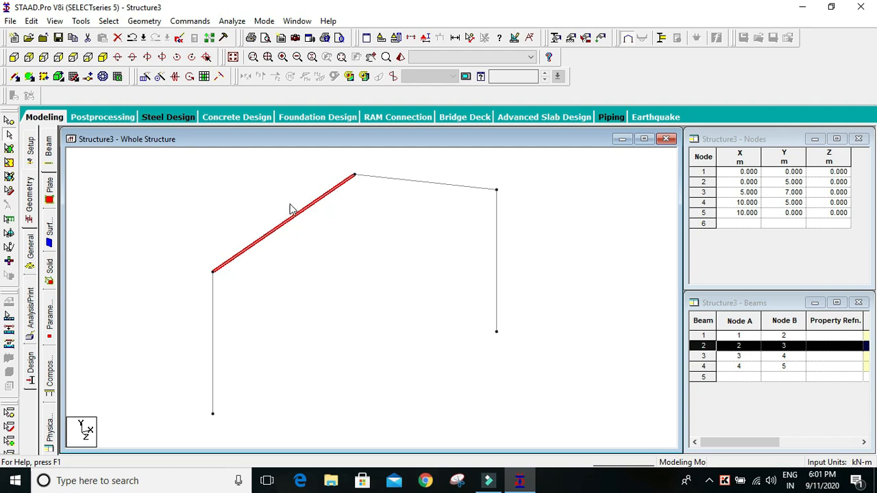
{"action": "left_click", "coordinate": [87, 77]}
{"action": "left_click_drag", "start_coordinate": [419, 146], "coordinate": [509, 147]}
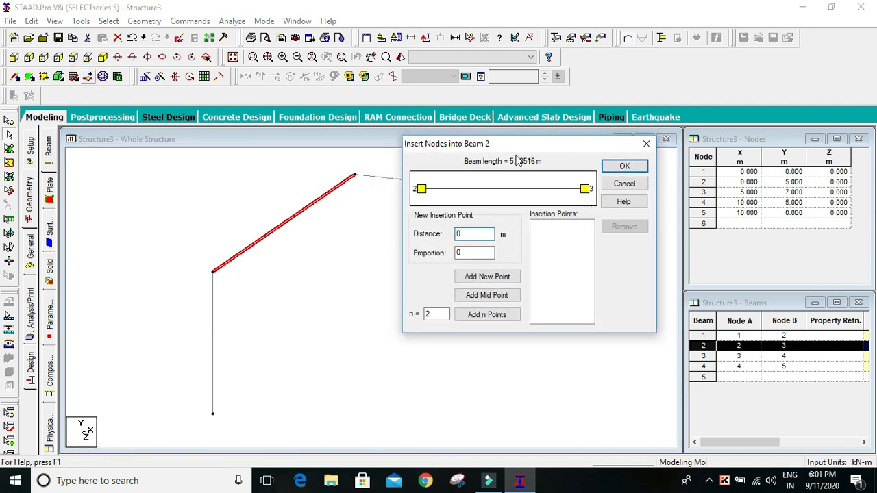
{"action": "double_click", "coordinate": [438, 314]}
{"action": "type", "text": "5"}
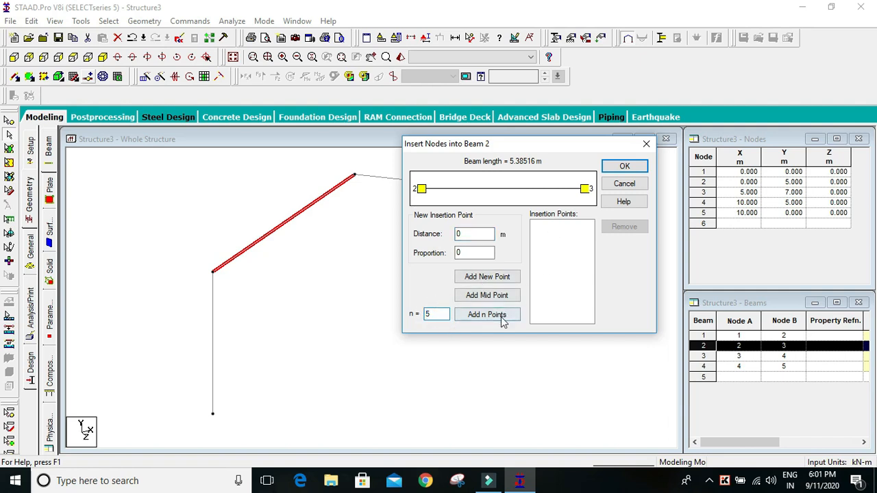
{"action": "left_click", "coordinate": [487, 315]}
{"action": "left_click", "coordinate": [624, 166]}
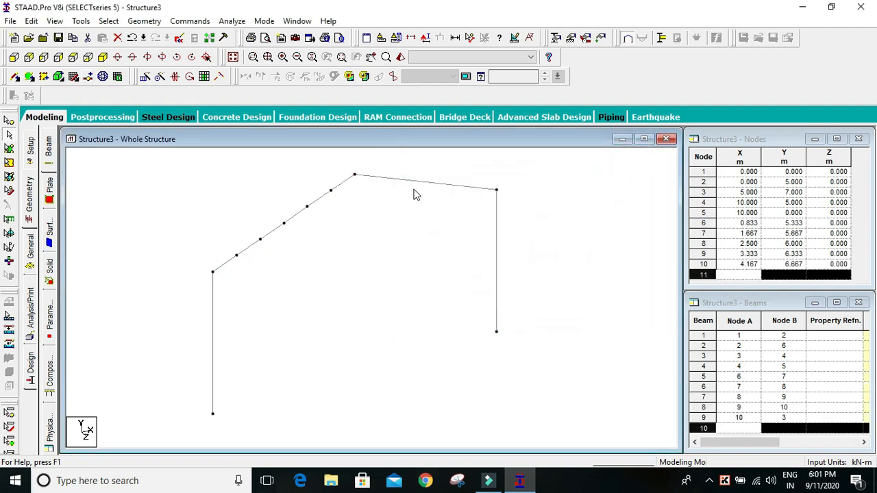
Insert 5 evenly spaced nodes into the right rafter, between the ridge at (5,7) and the eave at (10,5)
{"action": "left_click", "coordinate": [458, 186]}
{"action": "left_click", "coordinate": [88, 76]}
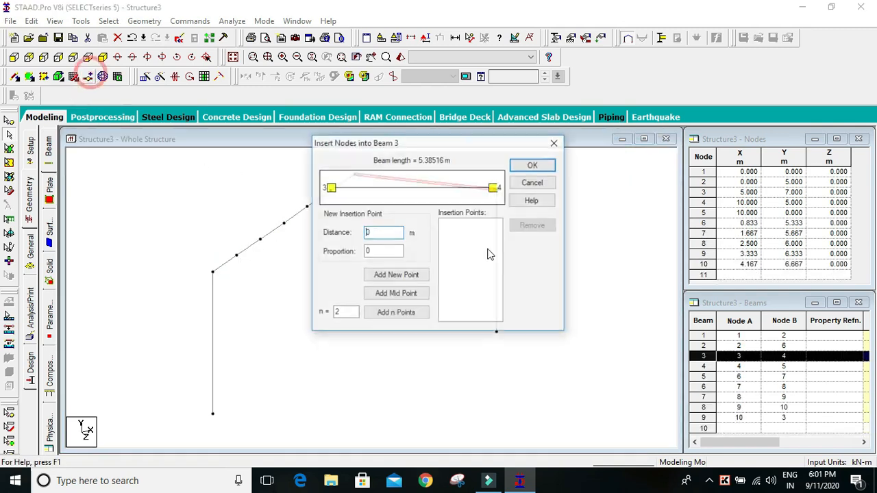
{"action": "double_click", "coordinate": [350, 311]}
{"action": "type", "text": "5"}
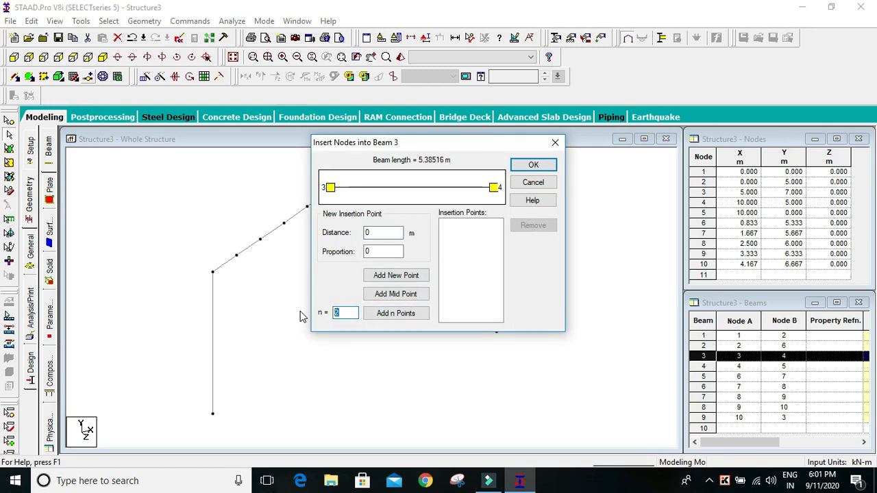
{"action": "left_click", "coordinate": [405, 313]}
{"action": "left_click", "coordinate": [526, 165]}
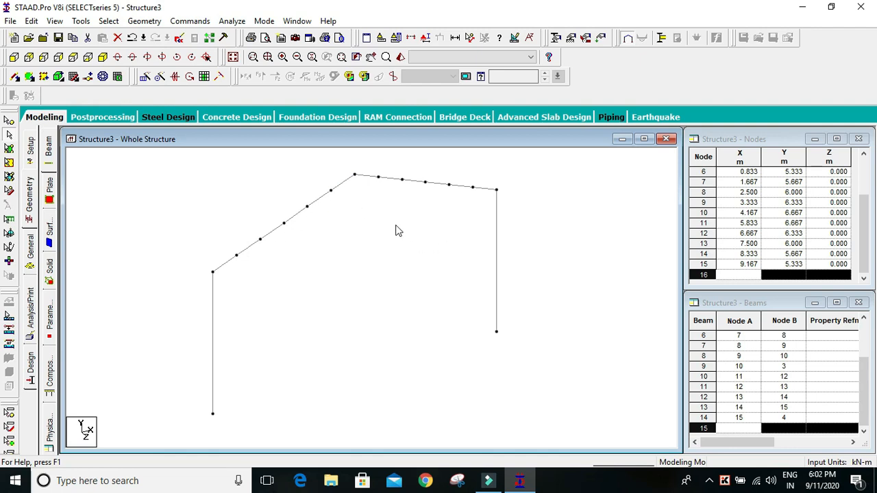
Select all members of the gable frame, including both columns and all rafter segments
{"action": "scroll", "coordinate": [395, 230], "scroll_direction": "down", "scroll_amount": 3}
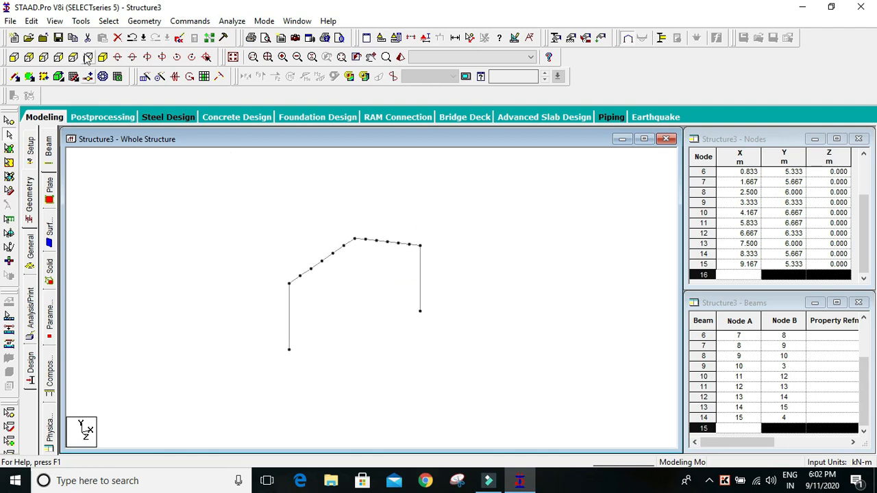
{"action": "scroll", "coordinate": [404, 245], "scroll_direction": "up", "scroll_amount": 1}
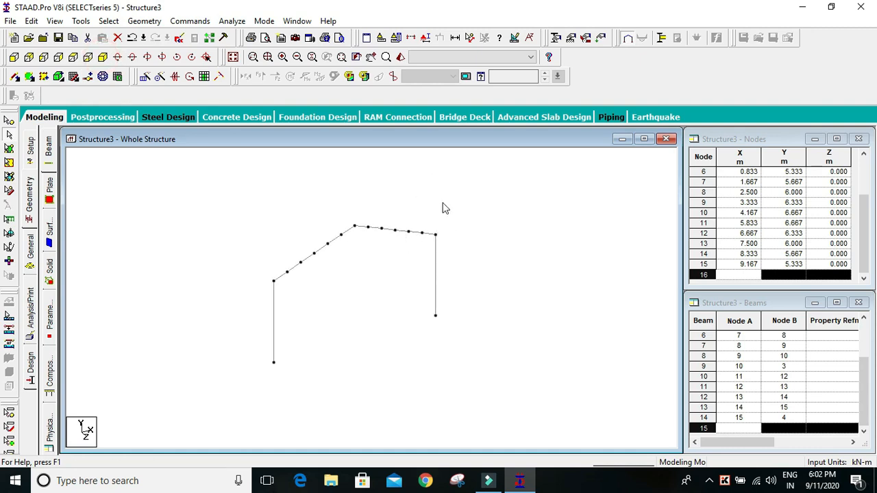
{"action": "left_click_drag", "start_coordinate": [501, 189], "coordinate": [228, 397]}
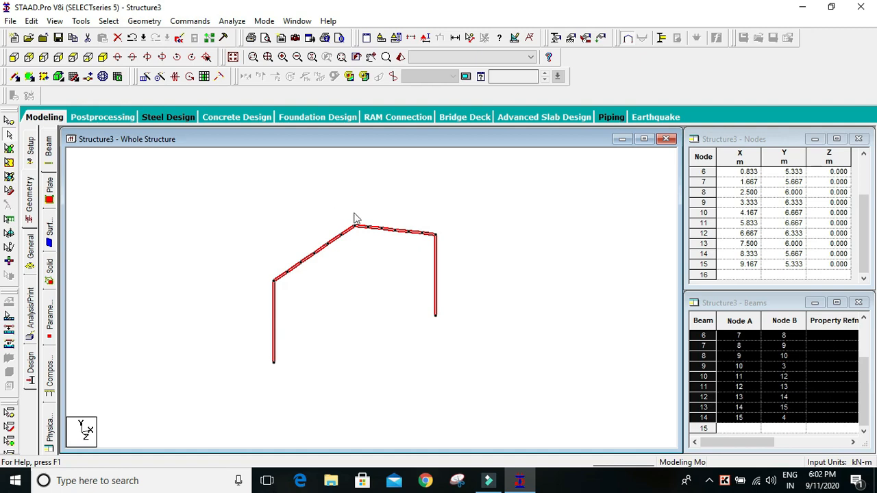
{"action": "scroll", "coordinate": [359, 277], "scroll_direction": "up", "scroll_amount": 1}
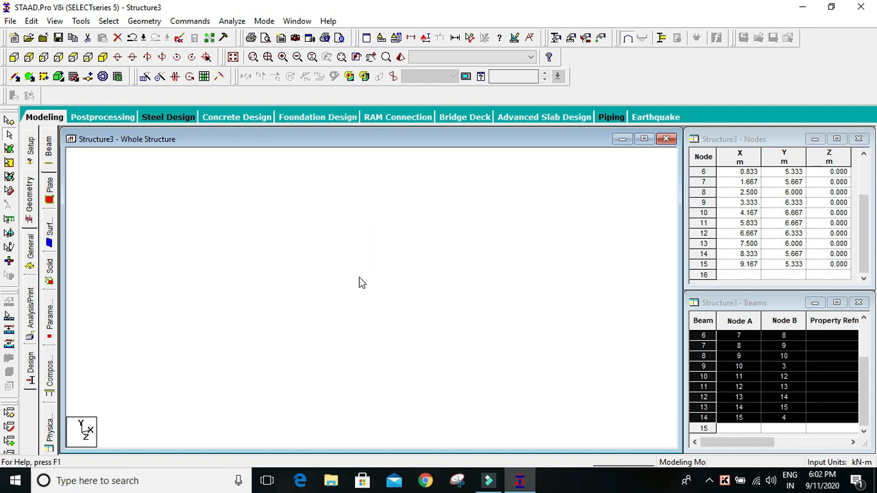
Try a translational repeat of the frame along global Z with 6 steps at 3 m spacing and the steps unlinked
{"action": "left_click", "coordinate": [145, 77]}
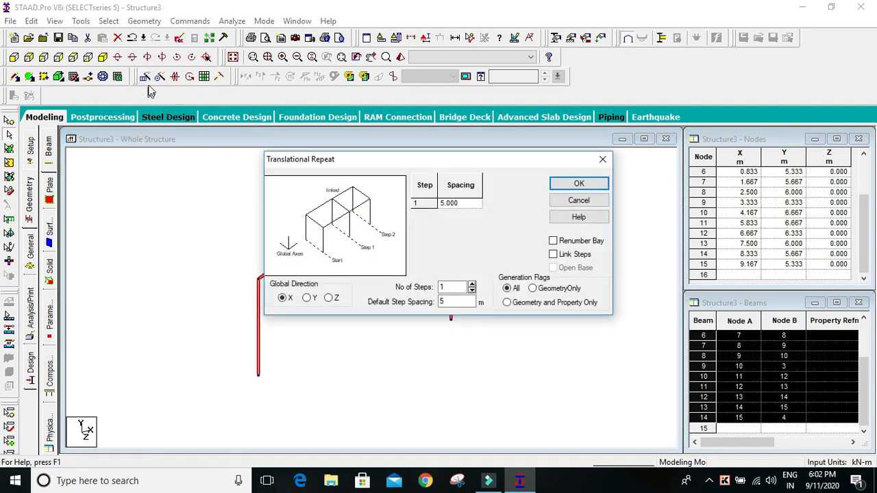
{"action": "left_click", "coordinate": [307, 297]}
{"action": "left_click", "coordinate": [328, 298]}
{"action": "left_click", "coordinate": [472, 285]}
{"action": "left_click", "coordinate": [472, 285]}
{"action": "left_click", "coordinate": [472, 285]}
{"action": "left_click", "coordinate": [472, 285]}
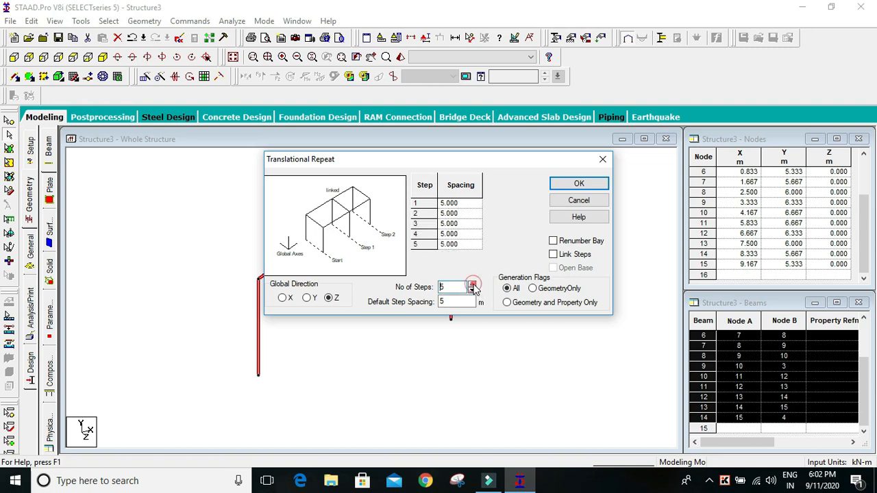
{"action": "left_click", "coordinate": [472, 285]}
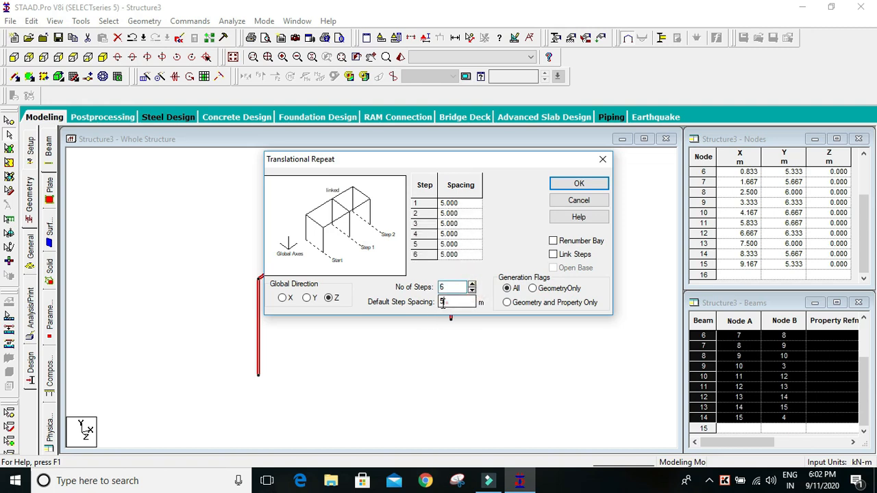
{"action": "left_click_drag", "start_coordinate": [443, 304], "coordinate": [411, 310]}
{"action": "left_click", "coordinate": [577, 255]}
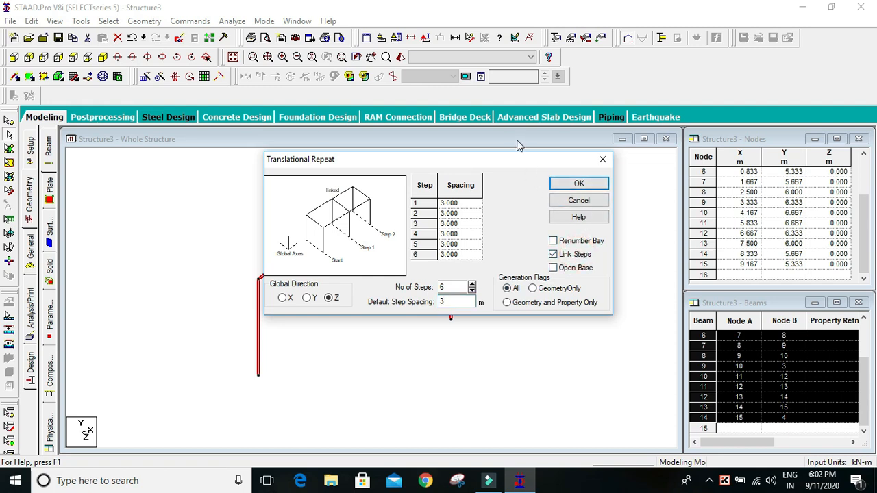
{"action": "left_click_drag", "start_coordinate": [502, 160], "coordinate": [752, 88]}
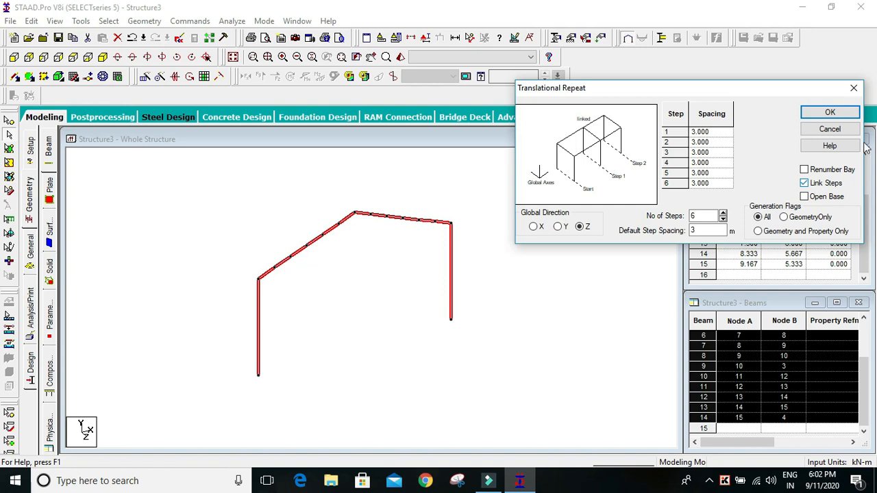
{"action": "left_click", "coordinate": [827, 183]}
{"action": "left_click", "coordinate": [829, 112]}
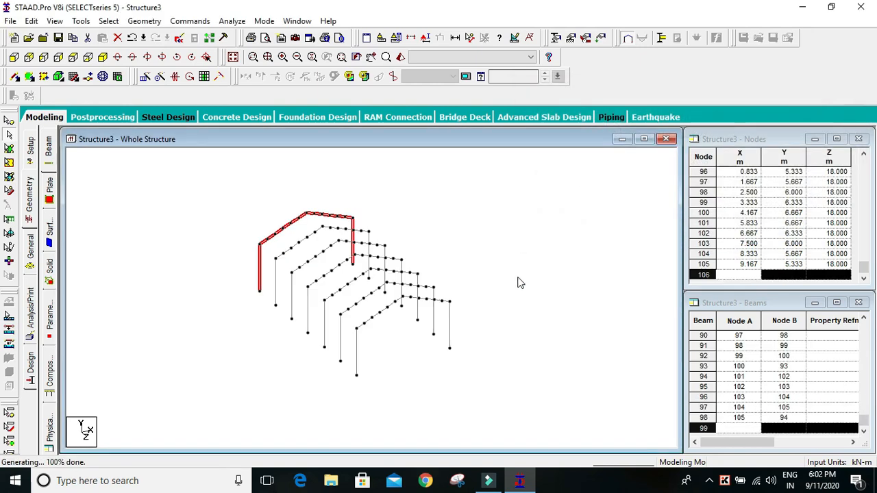
Undo the translational repeat that generated the unlinked frames
{"action": "scroll", "coordinate": [336, 249], "scroll_direction": "up", "scroll_amount": 2}
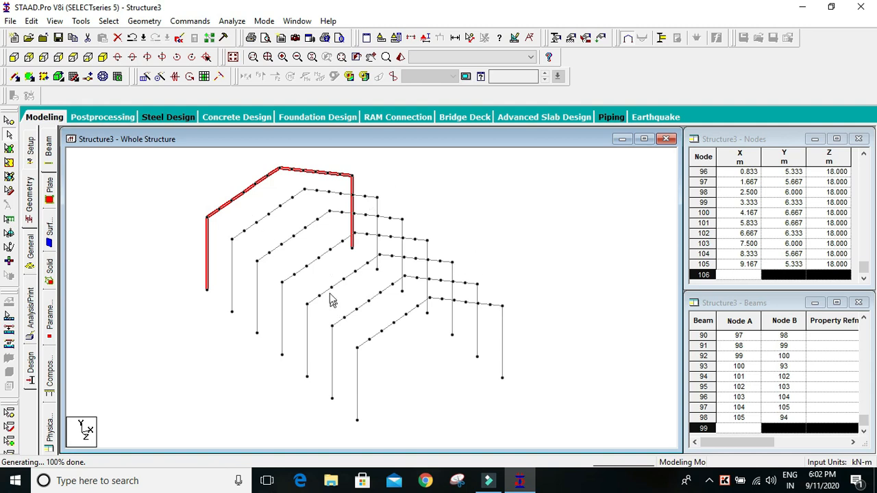
{"action": "scroll", "coordinate": [331, 283], "scroll_direction": "down", "scroll_amount": 2}
{"action": "key", "text": "ctrl+z"}
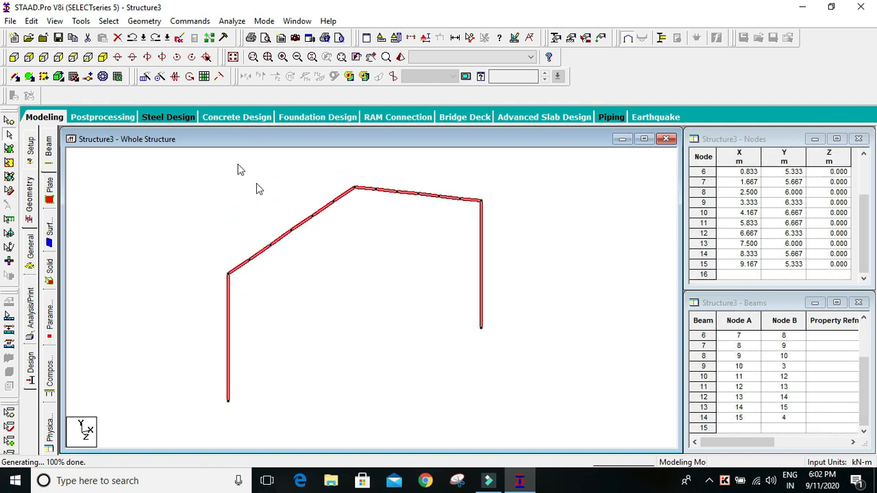
Repeat the selected frame along global Z in 6 steps at 3 m spacing, with the steps linked by members
{"action": "left_click", "coordinate": [144, 76]}
{"action": "left_click", "coordinate": [329, 298]}
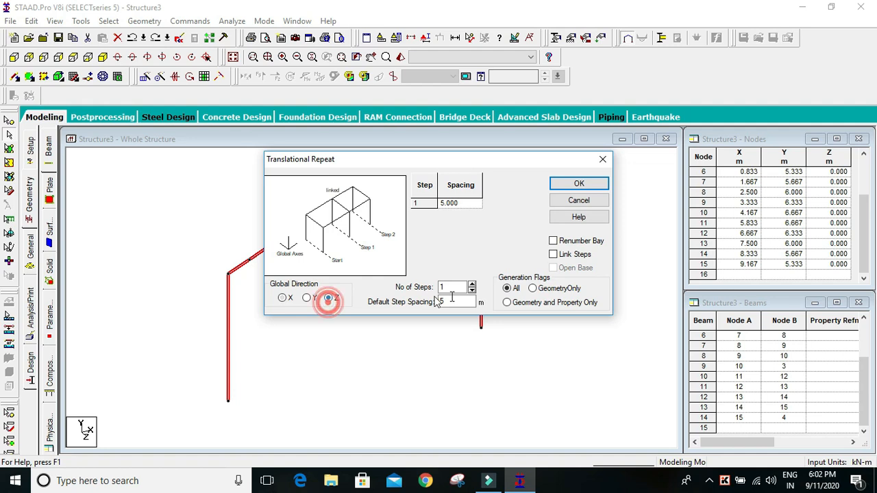
{"action": "left_click", "coordinate": [471, 284]}
{"action": "left_click", "coordinate": [472, 284]}
{"action": "left_click", "coordinate": [472, 283]}
{"action": "left_click", "coordinate": [471, 284]}
{"action": "left_click", "coordinate": [471, 284]}
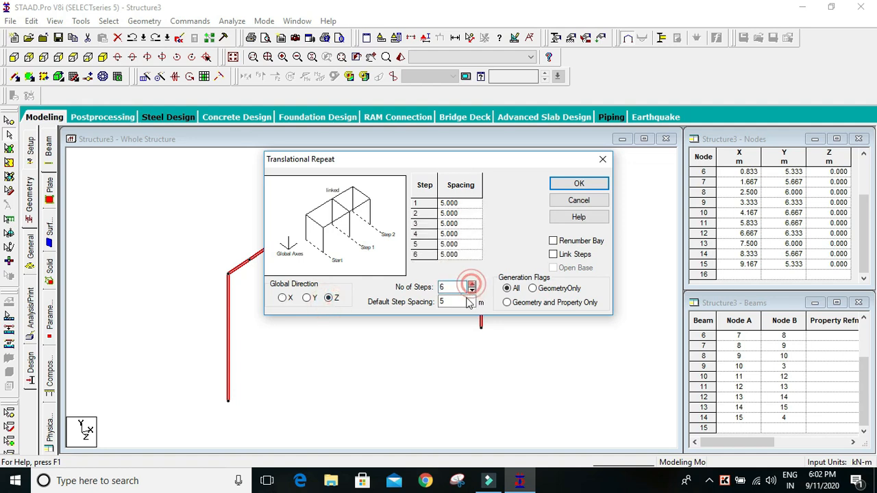
{"action": "double_click", "coordinate": [454, 301]}
{"action": "type", "text": "3"}
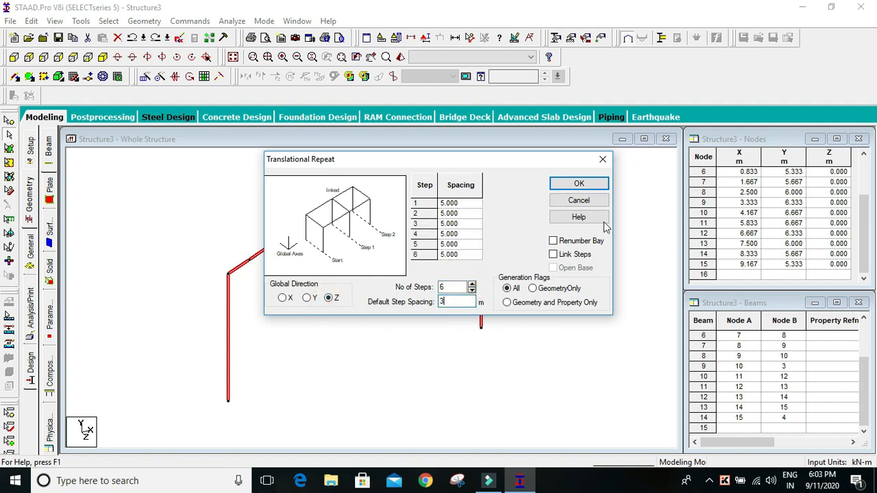
{"action": "left_click", "coordinate": [567, 255]}
{"action": "left_click", "coordinate": [583, 184]}
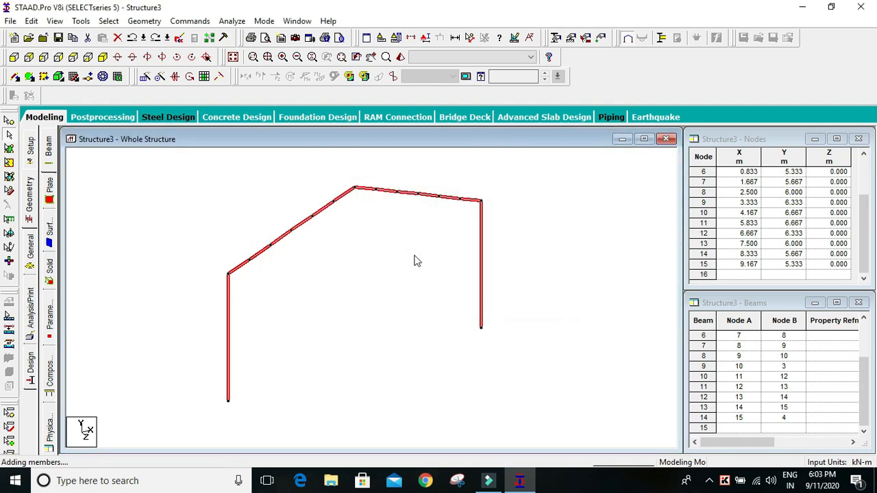
{"action": "scroll", "coordinate": [290, 250], "scroll_direction": "up", "scroll_amount": 3}
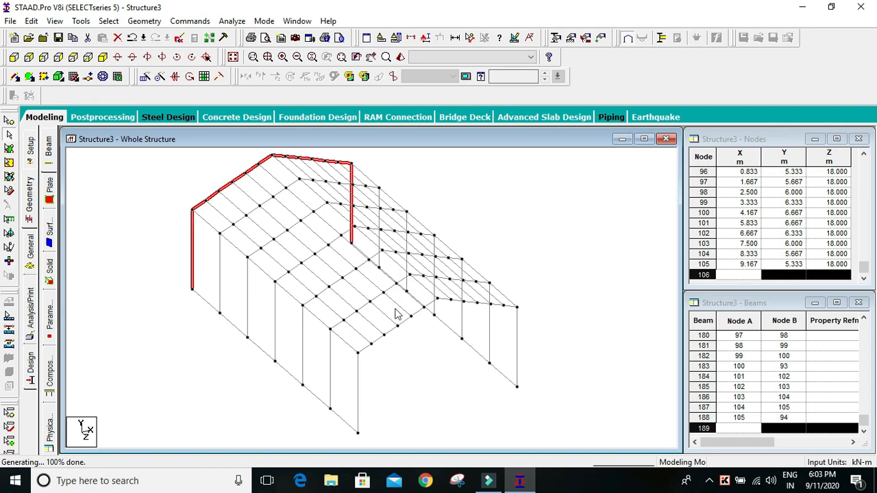
{"action": "scroll", "coordinate": [396, 314], "scroll_direction": "down", "scroll_amount": 2}
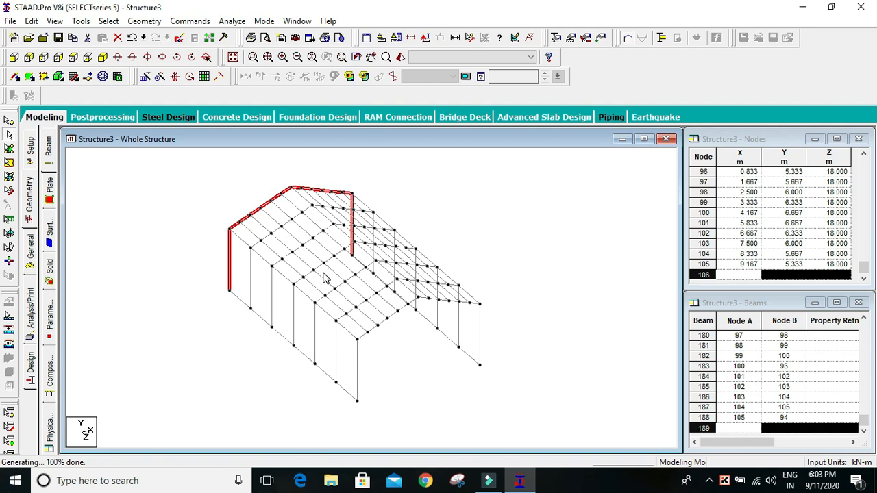
{"action": "scroll", "coordinate": [358, 409], "scroll_direction": "up", "scroll_amount": 2}
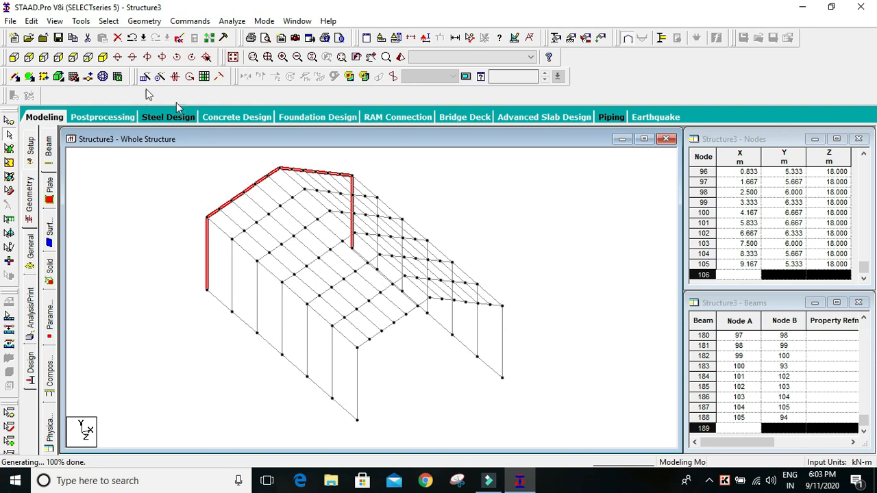
In a side view, select the longitudinal beams joining the column bases and delete them
{"action": "left_click", "coordinate": [59, 58]}
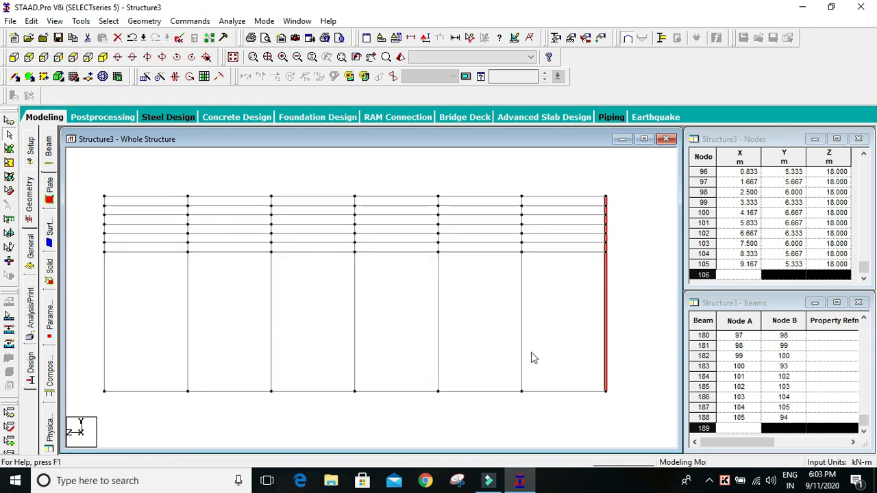
{"action": "left_click", "coordinate": [609, 377]}
{"action": "left_click_drag", "start_coordinate": [185, 407], "coordinate": [90, 399]}
{"action": "key", "text": "Delete"}
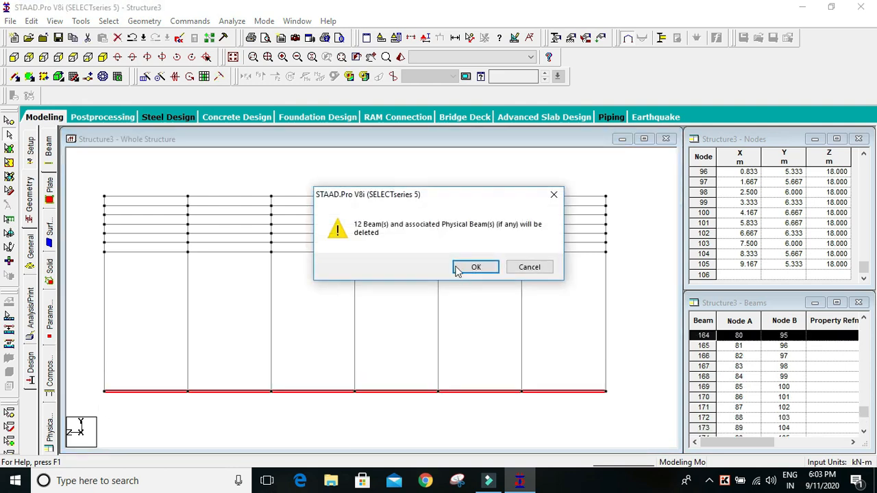
{"action": "left_click", "coordinate": [470, 269]}
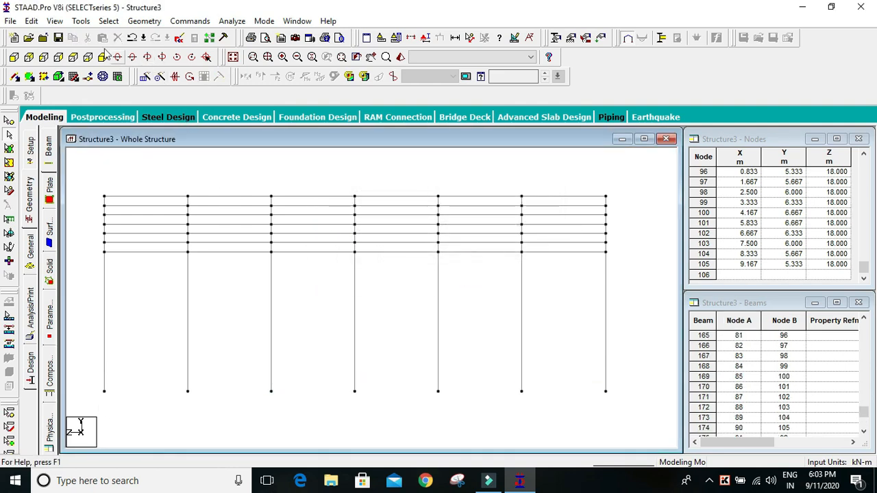
Return to the isometric view, let Auto Save save the file, and inspect the shed frame close up
{"action": "left_click", "coordinate": [103, 57]}
{"action": "scroll", "coordinate": [424, 317], "scroll_direction": "up", "scroll_amount": 2}
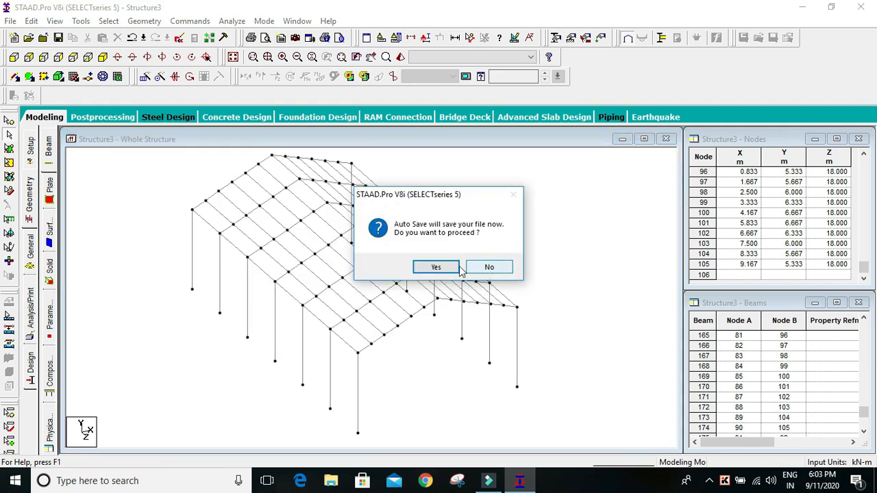
{"action": "left_click", "coordinate": [438, 267]}
{"action": "left_click", "coordinate": [379, 256]}
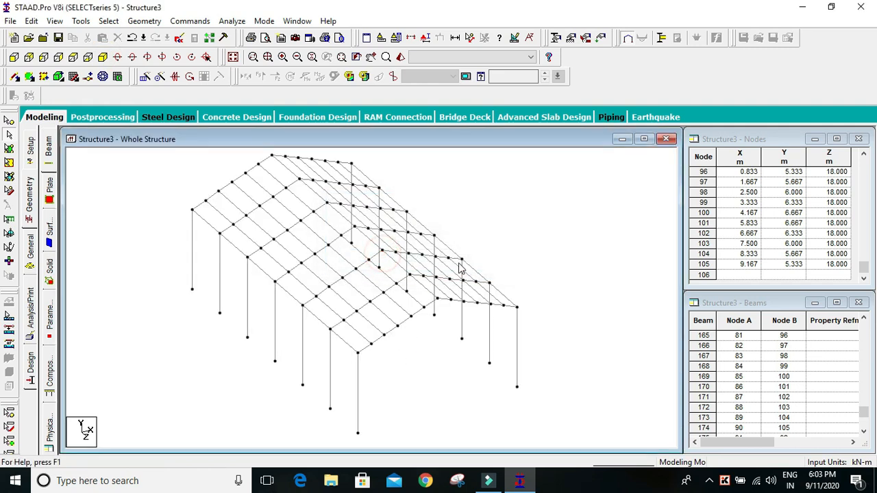
{"action": "scroll", "coordinate": [409, 354], "scroll_direction": "up", "scroll_amount": 1}
{"action": "middle_click_drag", "start_coordinate": [420, 354], "coordinate": [385, 317]}
{"action": "scroll", "coordinate": [345, 321], "scroll_direction": "up", "scroll_amount": 3}
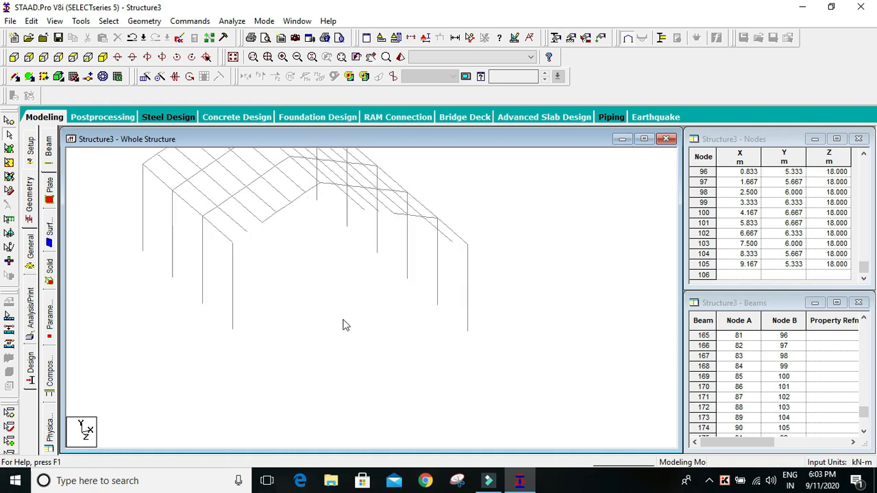
{"action": "scroll", "coordinate": [334, 337], "scroll_direction": "up", "scroll_amount": 1}
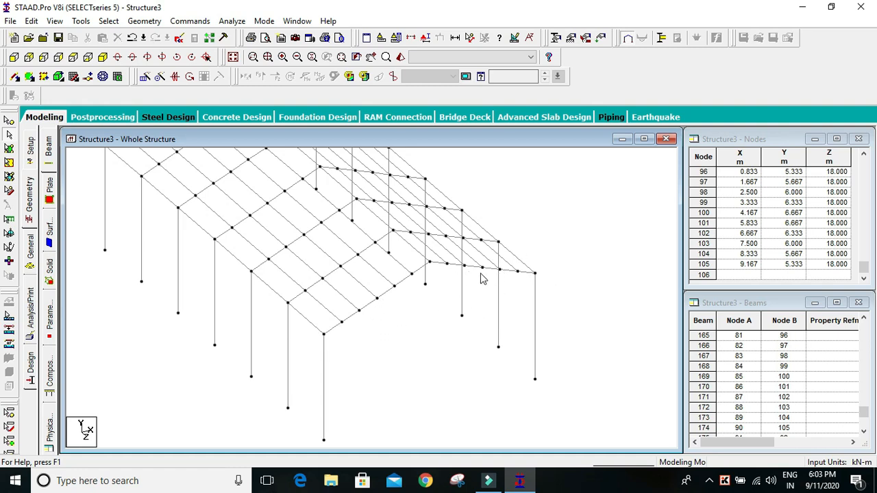
In the front view, add a horizontal tie beam between the tops of the two columns of the gable frame
{"action": "left_click", "coordinate": [13, 57]}
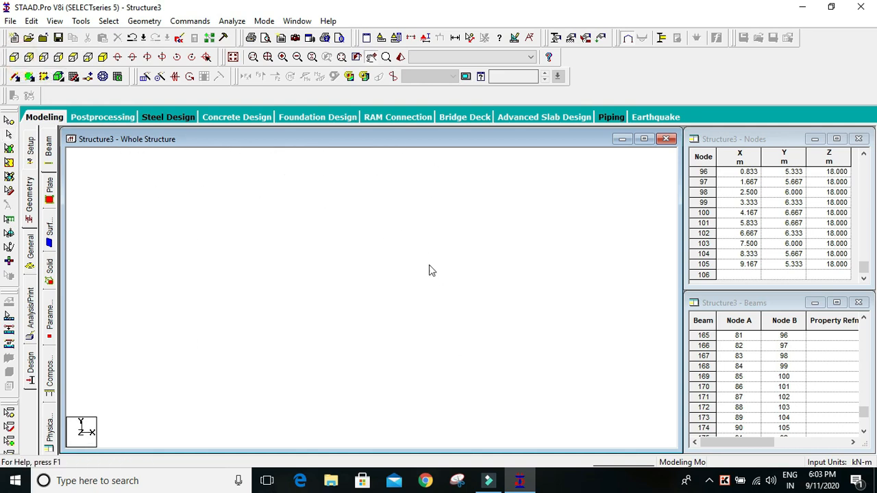
{"action": "left_click", "coordinate": [15, 76]}
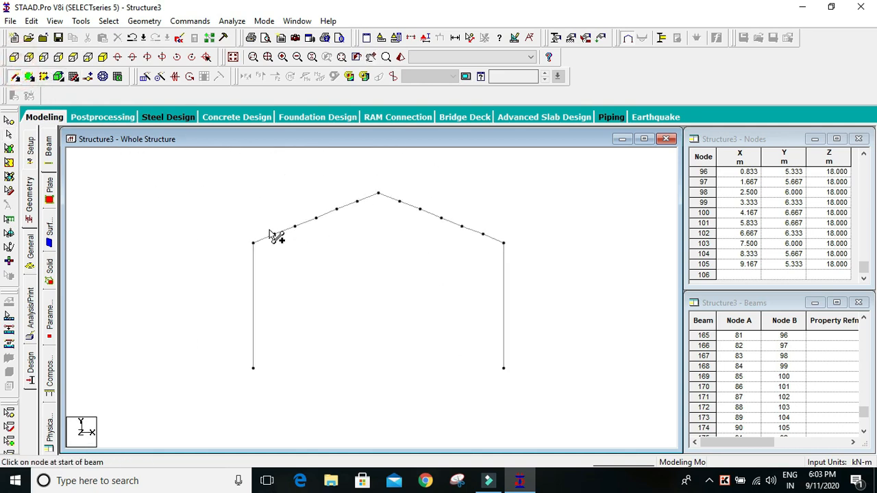
{"action": "scroll", "coordinate": [274, 239], "scroll_direction": "up", "scroll_amount": 2}
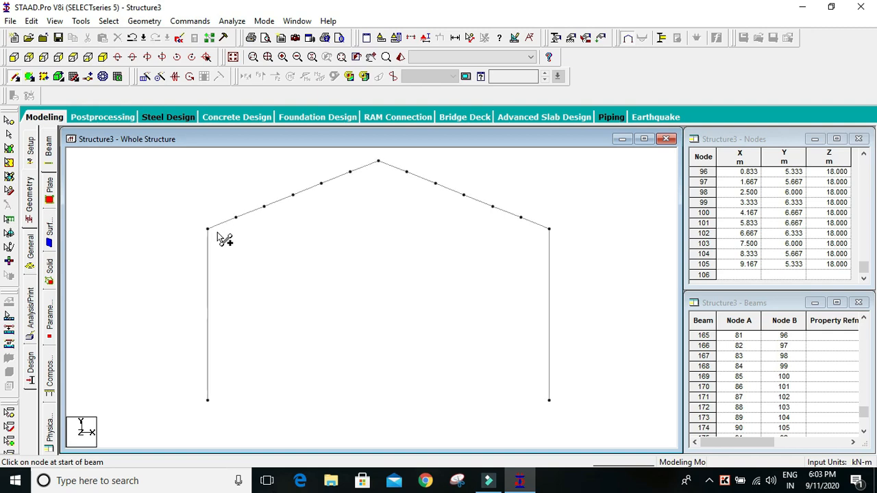
{"action": "left_click_drag", "start_coordinate": [209, 230], "coordinate": [552, 230]}
{"action": "scroll", "coordinate": [416, 219], "scroll_direction": "up", "scroll_amount": 2}
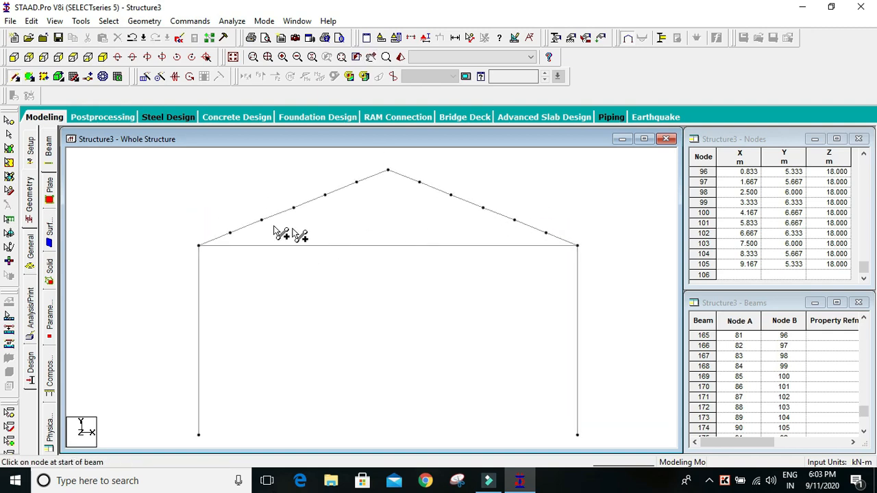
{"action": "right_click", "coordinate": [219, 172]}
{"action": "left_click", "coordinate": [229, 172]}
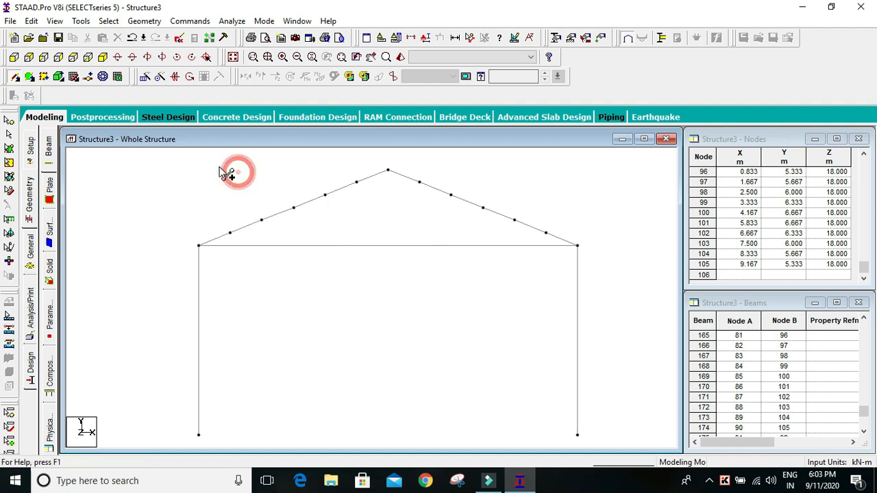
Insert one node (n = 1) at the middle of the horizontal tie beam
{"action": "left_click", "coordinate": [338, 247]}
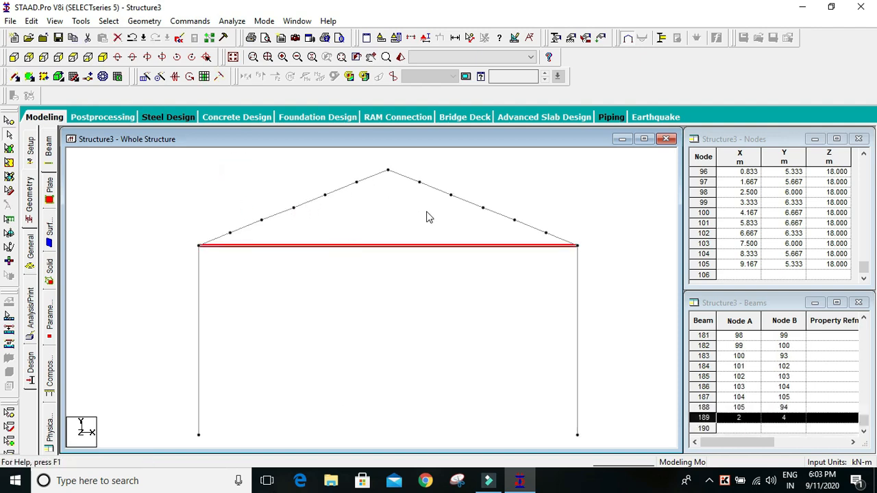
{"action": "left_click", "coordinate": [89, 76]}
{"action": "double_click", "coordinate": [348, 312]}
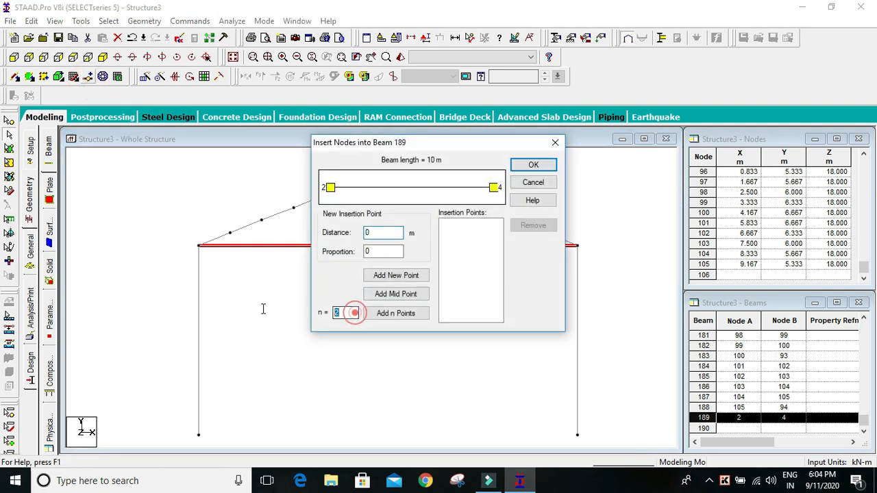
{"action": "type", "text": "1"}
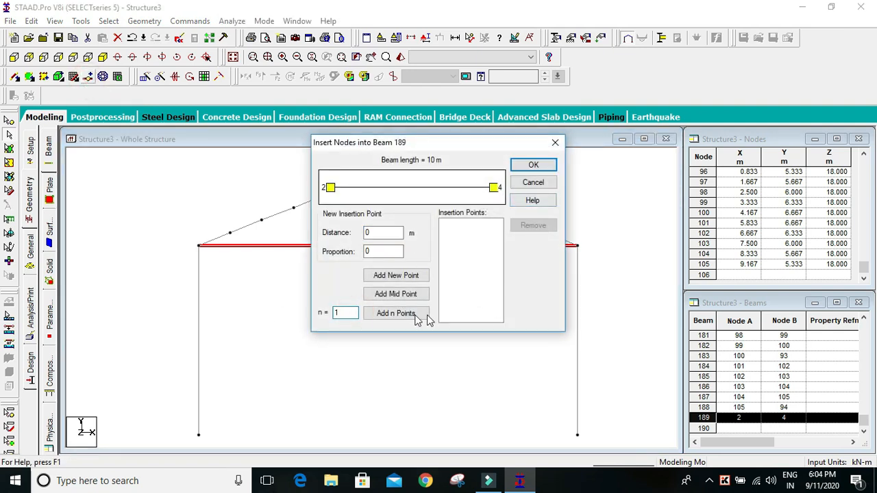
{"action": "left_click", "coordinate": [413, 316]}
{"action": "left_click", "coordinate": [548, 165]}
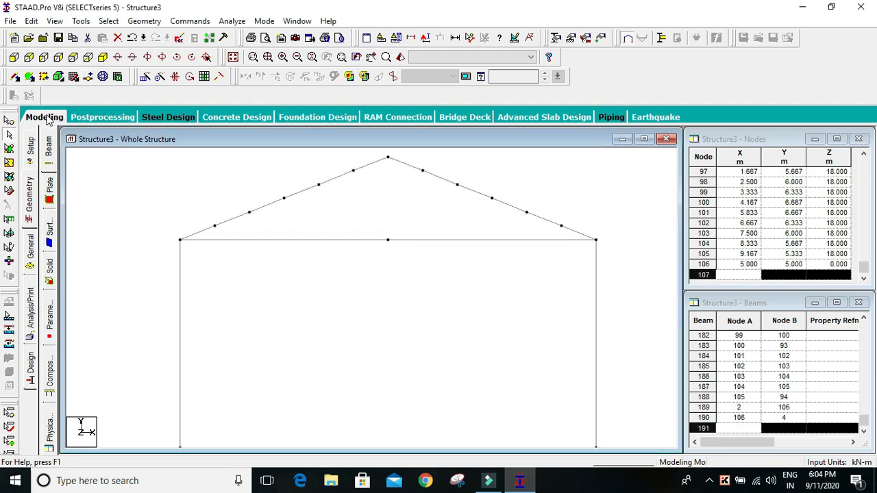
Add two diagonal members joining the middle node of each rafter to the tie beam's central node
{"action": "left_click", "coordinate": [18, 78]}
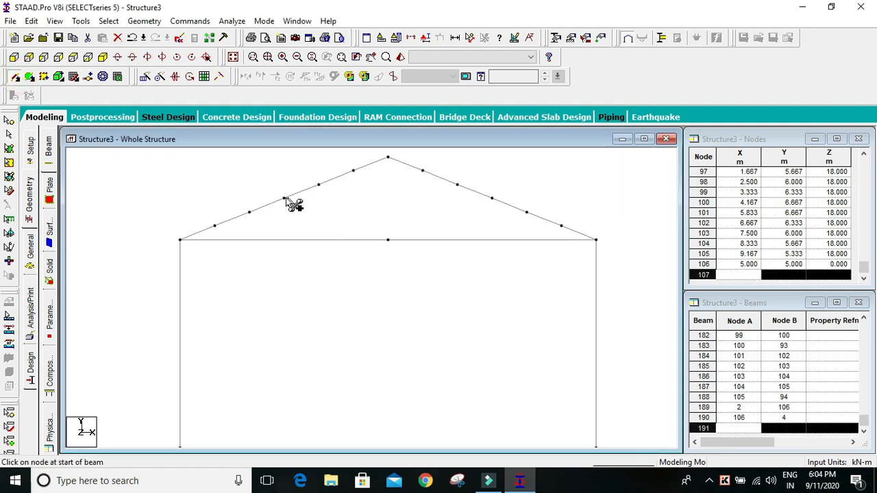
{"action": "left_click_drag", "start_coordinate": [284, 198], "coordinate": [491, 197]}
{"action": "scroll", "coordinate": [347, 259], "scroll_direction": "down", "scroll_amount": 2}
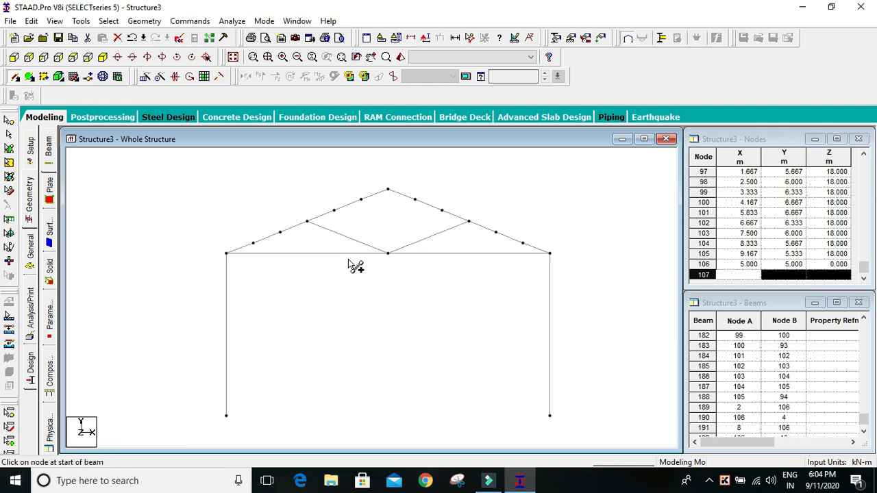
{"action": "left_click", "coordinate": [104, 59]}
{"action": "scroll", "coordinate": [376, 279], "scroll_direction": "up", "scroll_amount": 4}
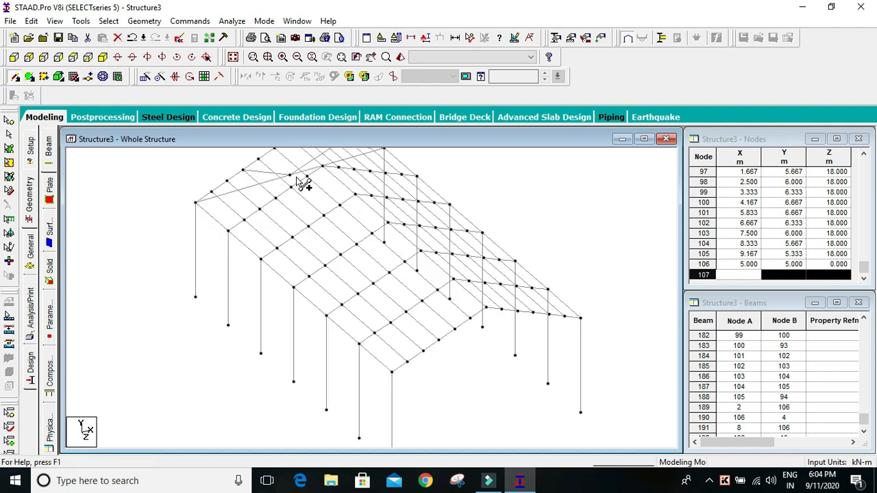
{"action": "middle_click_drag", "start_coordinate": [314, 167], "coordinate": [304, 179]}
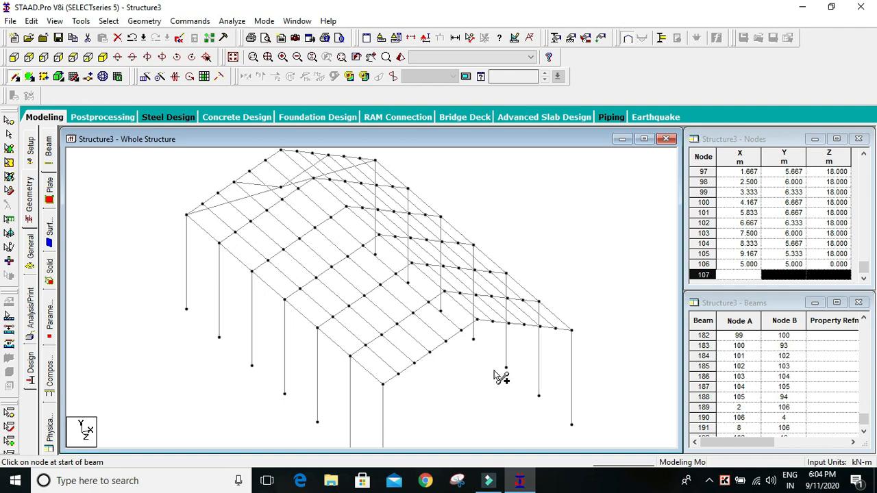
{"action": "scroll", "coordinate": [496, 372], "scroll_direction": "down", "scroll_amount": 4}
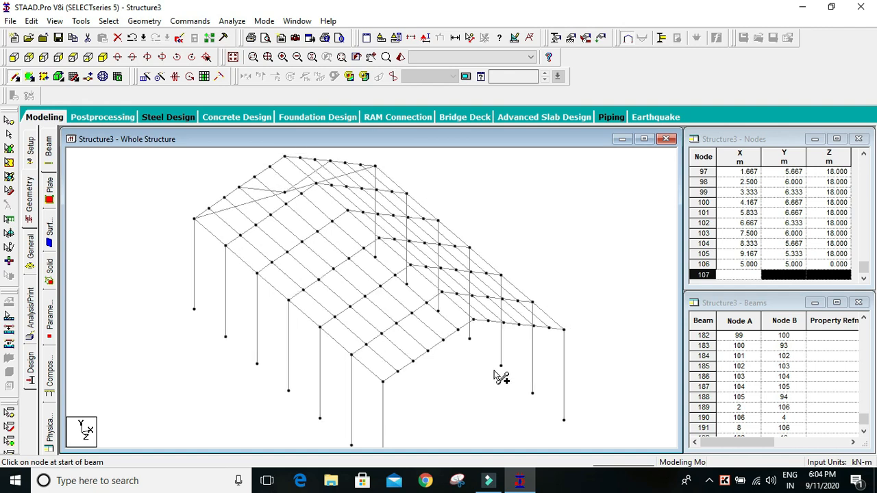
{"action": "left_click", "coordinate": [13, 58]}
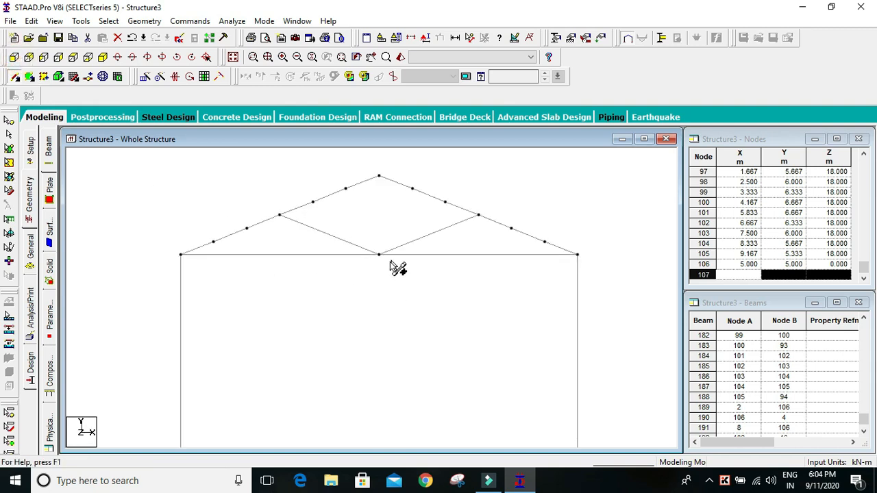
{"action": "key", "text": "Escape"}
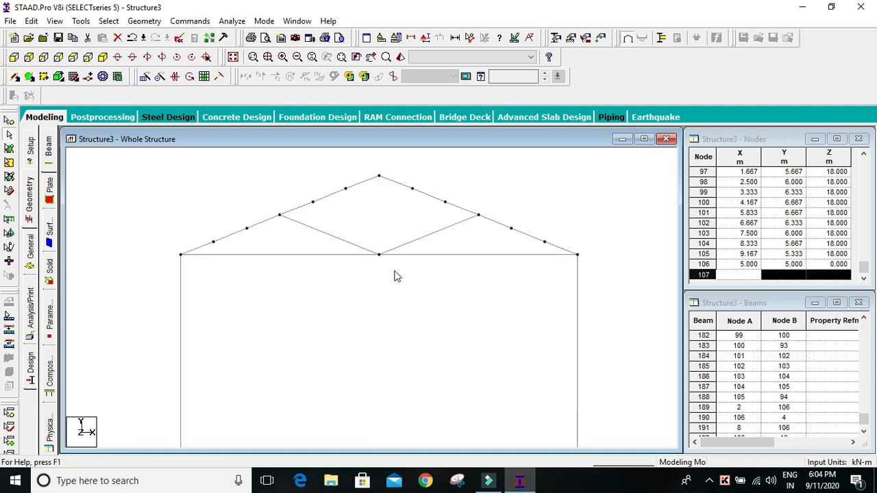
Select both tie beam halves and both diagonals and repeat them along global Z in 6 steps at 3 m spacing, without linking steps
{"action": "left_click", "coordinate": [330, 240]}
{"action": "left_click", "coordinate": [330, 253], "text": "ctrl"}
{"action": "left_click", "coordinate": [414, 239], "text": "ctrl"}
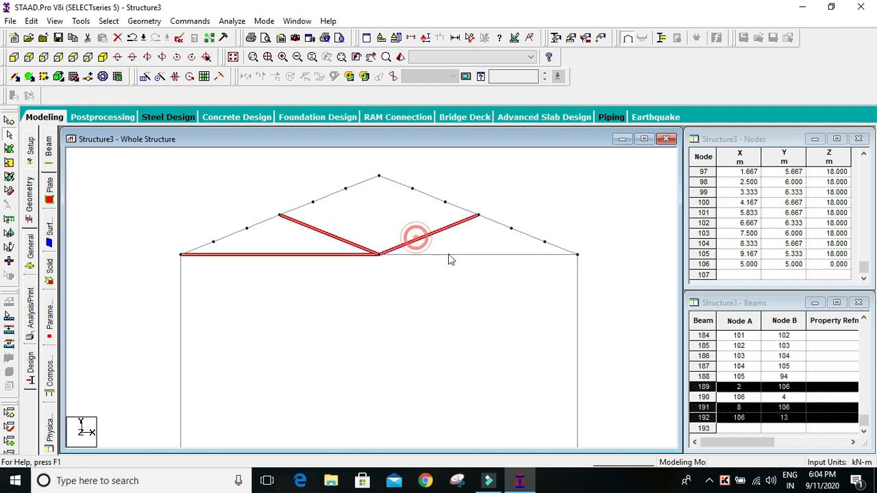
{"action": "left_click", "coordinate": [450, 255], "text": "ctrl"}
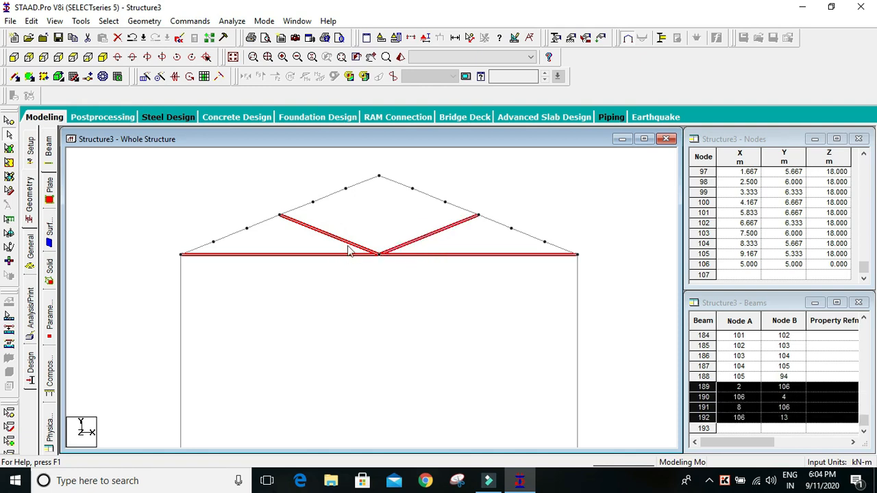
{"action": "left_click", "coordinate": [145, 76]}
{"action": "left_click_drag", "start_coordinate": [534, 158], "coordinate": [760, 64]}
{"action": "left_click", "coordinate": [555, 203]}
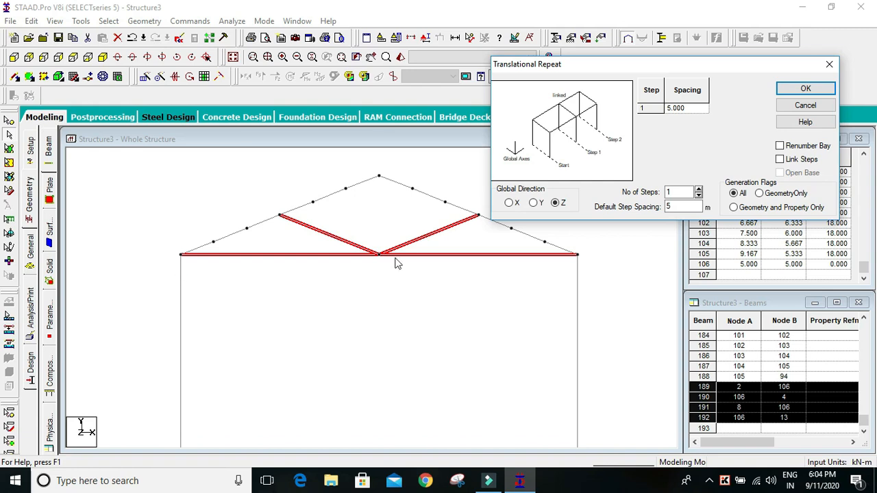
{"action": "left_click_drag", "start_coordinate": [676, 207], "coordinate": [611, 204]}
{"action": "left_click", "coordinate": [698, 188]}
{"action": "left_click", "coordinate": [699, 188]}
{"action": "left_click", "coordinate": [698, 189]}
{"action": "left_click", "coordinate": [698, 189]}
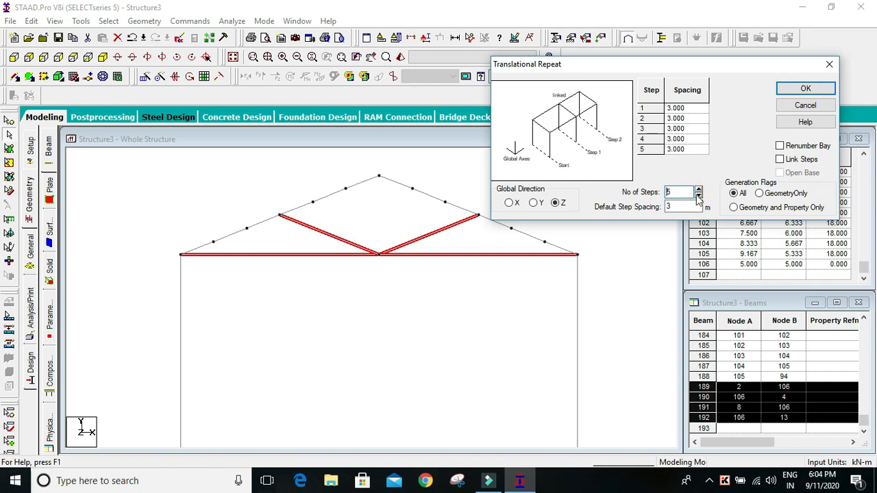
{"action": "left_click", "coordinate": [806, 89]}
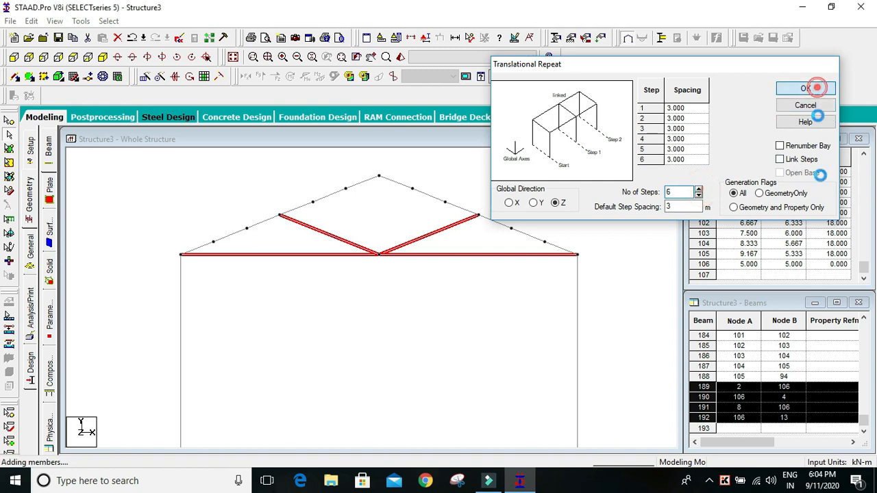
Deselect the truss members in the isometric view and open the section database for member properties
{"action": "left_click", "coordinate": [103, 58]}
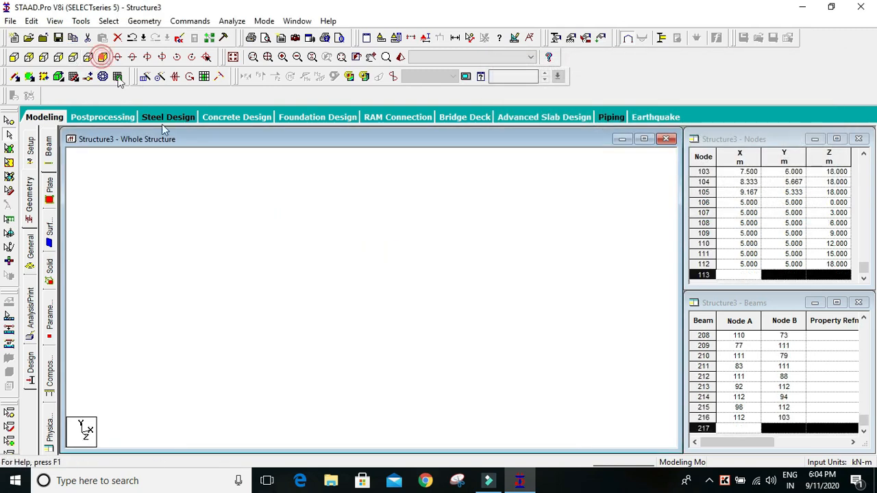
{"action": "left_click", "coordinate": [357, 274]}
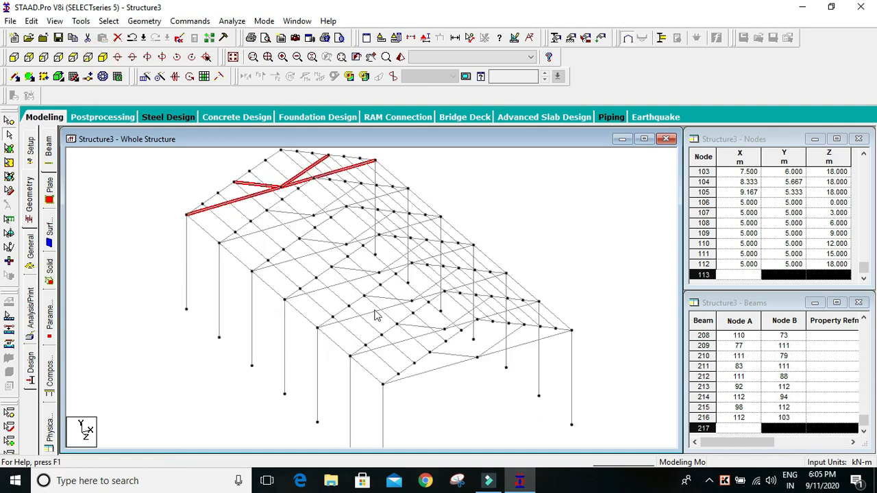
{"action": "left_click", "coordinate": [471, 361]}
{"action": "left_click", "coordinate": [561, 258]}
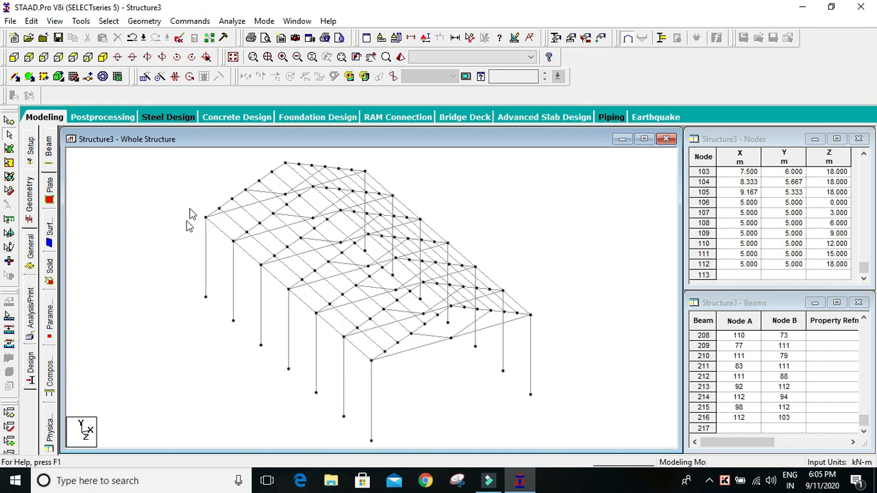
{"action": "left_click", "coordinate": [31, 247]}
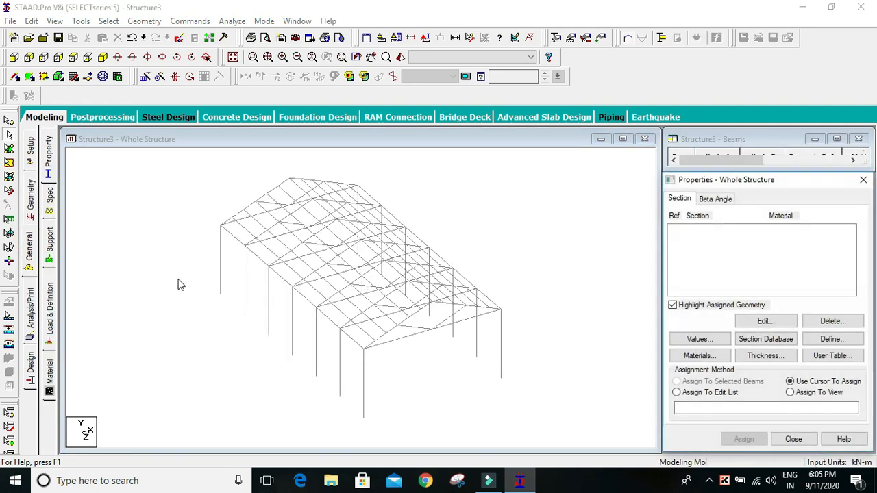
{"action": "left_click", "coordinate": [757, 340]}
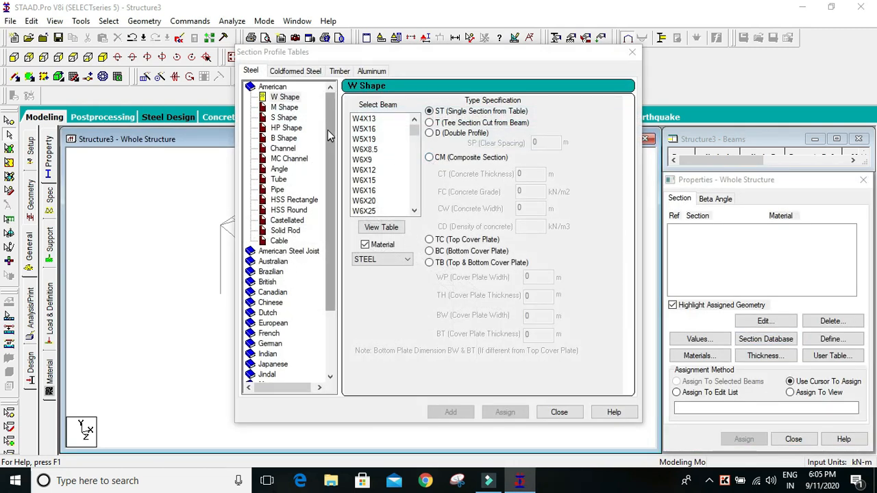
Look through the countries' steel section tables and expand the Indian sections
{"action": "scroll", "coordinate": [332, 127], "scroll_direction": "down", "scroll_amount": 2}
{"action": "scroll", "coordinate": [336, 119], "scroll_direction": "up", "scroll_amount": 2}
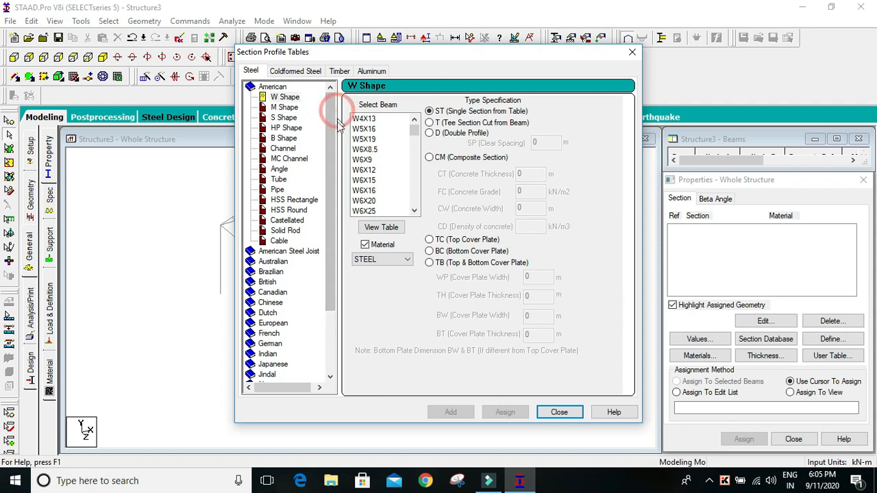
{"action": "scroll", "coordinate": [330, 124], "scroll_direction": "down", "scroll_amount": 1}
{"action": "scroll", "coordinate": [331, 155], "scroll_direction": "down", "scroll_amount": 2}
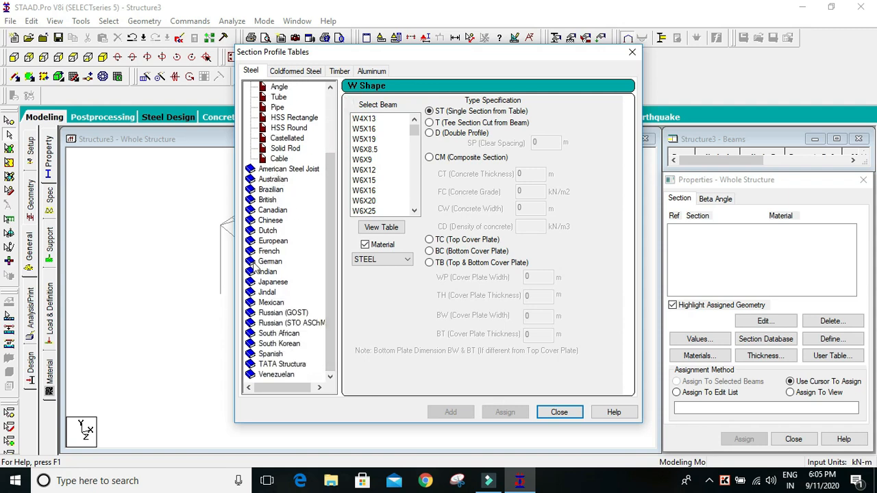
{"action": "double_click", "coordinate": [272, 293]}
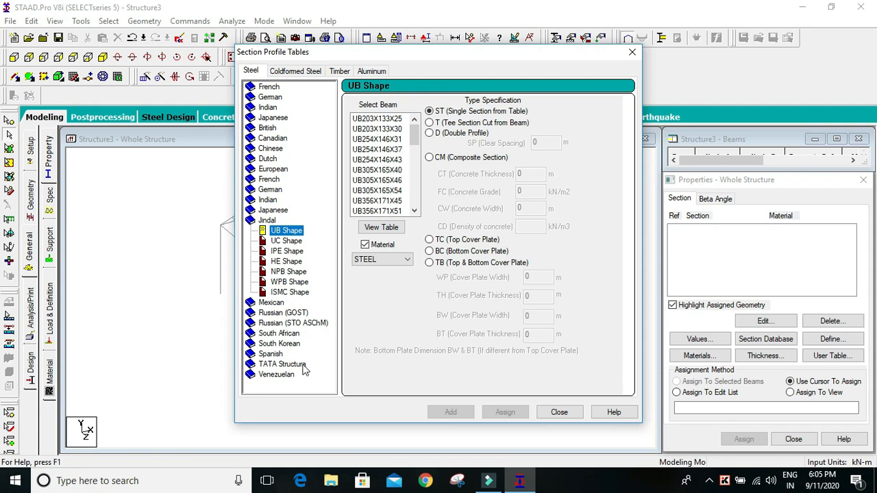
{"action": "double_click", "coordinate": [271, 107]}
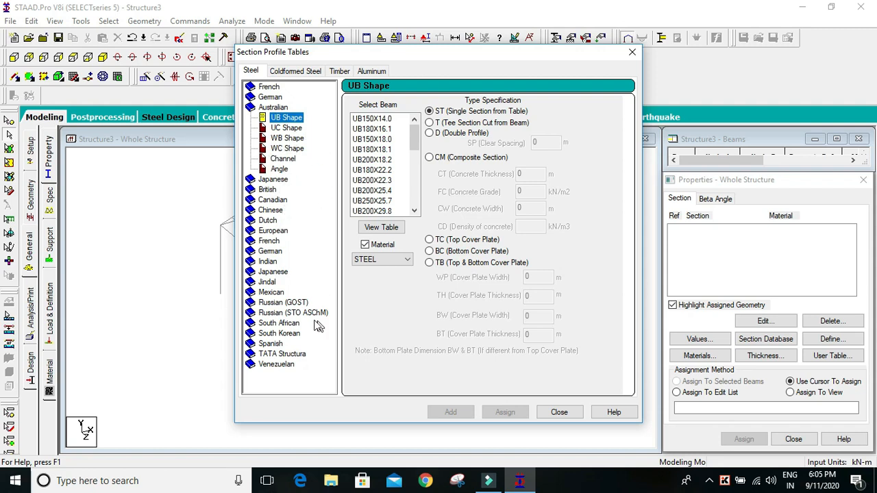
{"action": "double_click", "coordinate": [269, 261]}
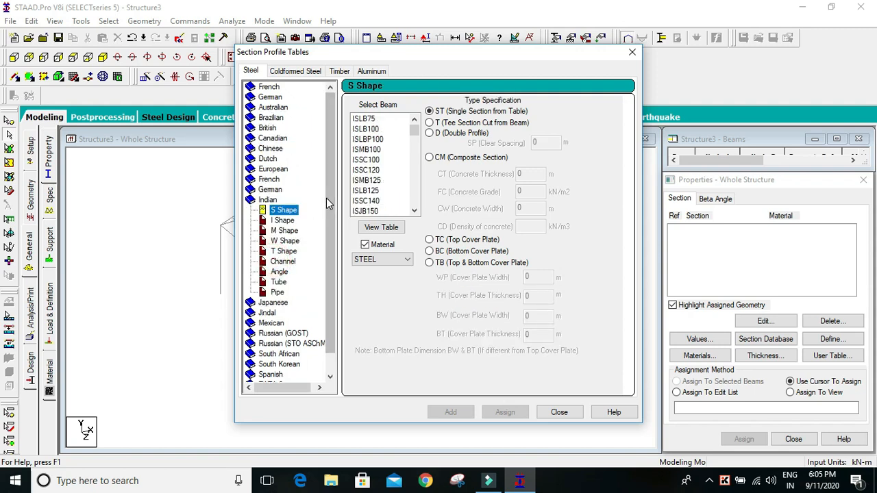
{"action": "left_click_drag", "start_coordinate": [327, 203], "coordinate": [330, 223]}
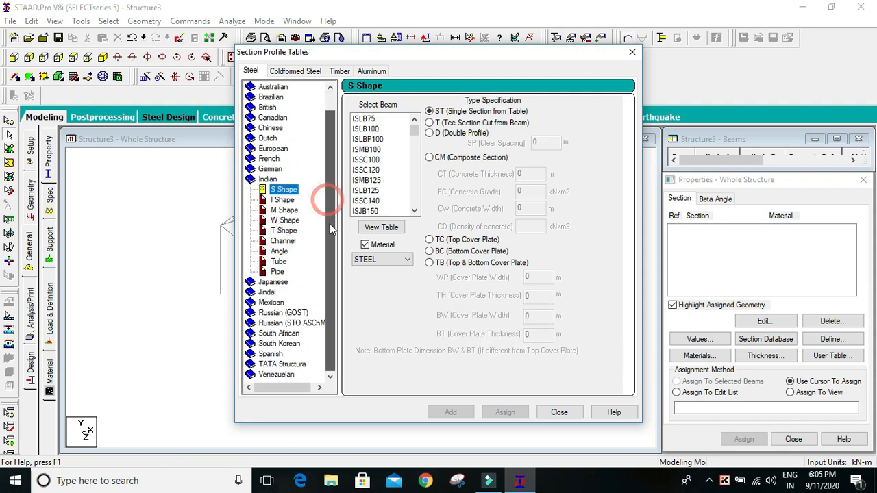
Add the Indian pipe section PIP3556H in steel to the structure's property list
{"action": "left_click", "coordinate": [285, 200]}
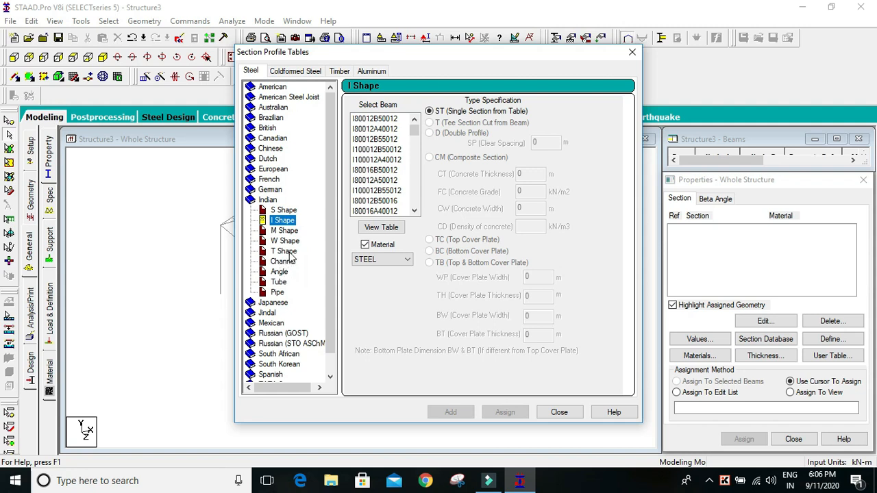
{"action": "left_click", "coordinate": [281, 292]}
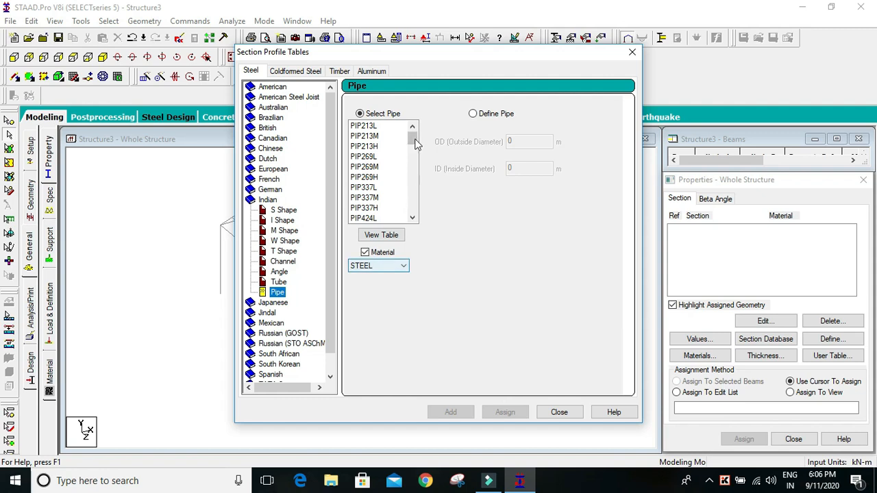
{"action": "left_click_drag", "start_coordinate": [414, 140], "coordinate": [413, 211]}
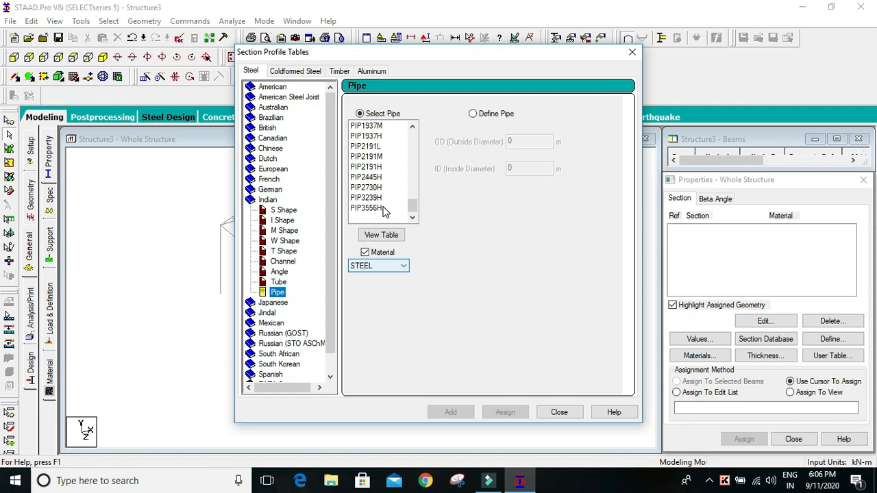
{"action": "left_click", "coordinate": [382, 208]}
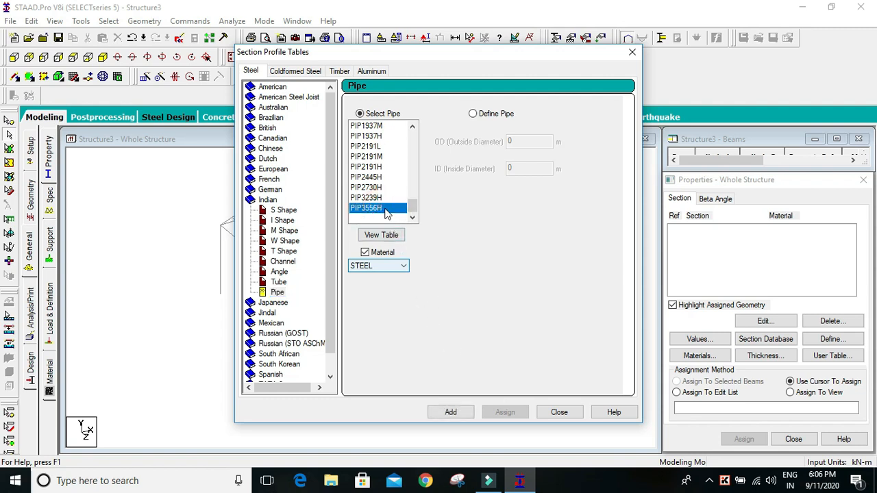
{"action": "left_click", "coordinate": [450, 412]}
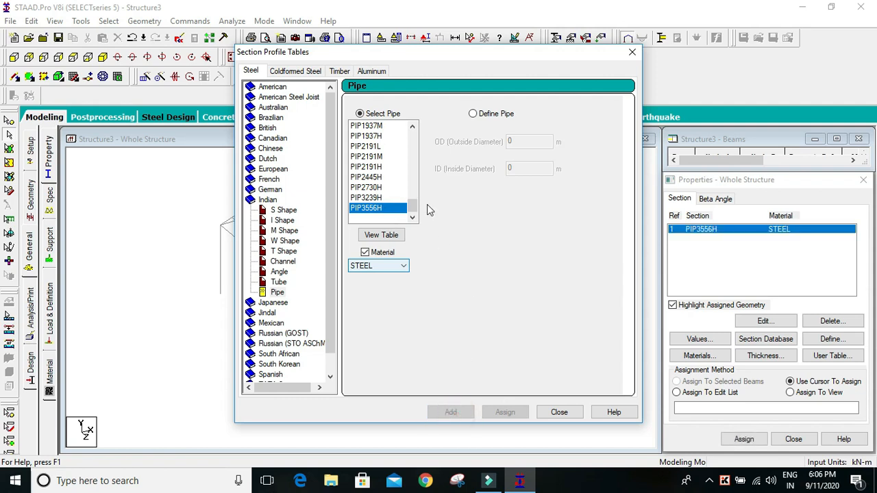
Add the Indian pipe sections PIP2191H and PIP1937H in steel to the property list
{"action": "left_click_drag", "start_coordinate": [414, 207], "coordinate": [410, 200]}
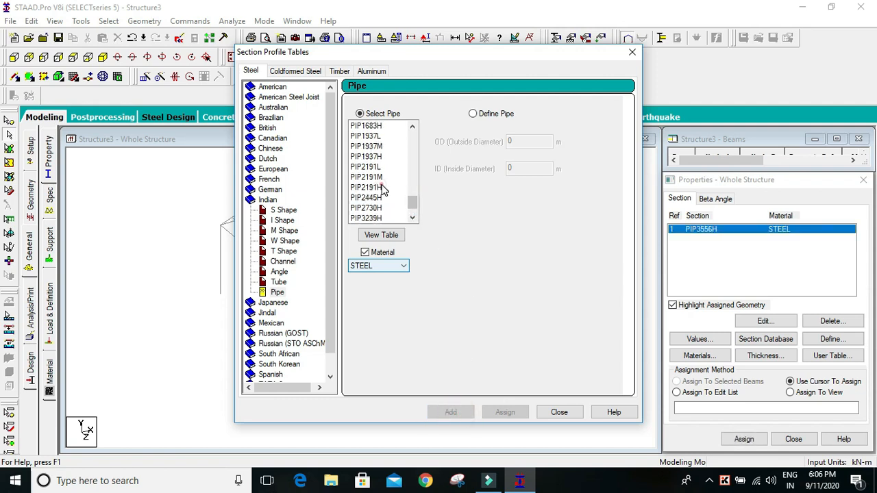
{"action": "left_click", "coordinate": [382, 185]}
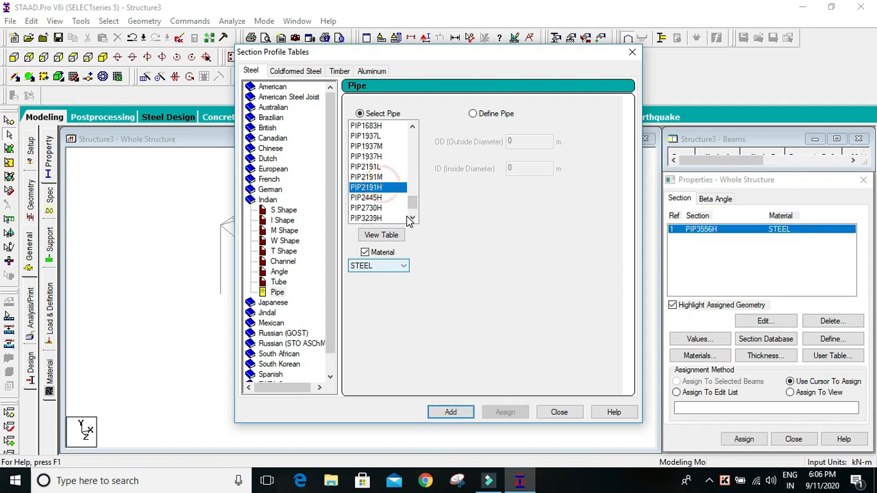
{"action": "left_click", "coordinate": [450, 411]}
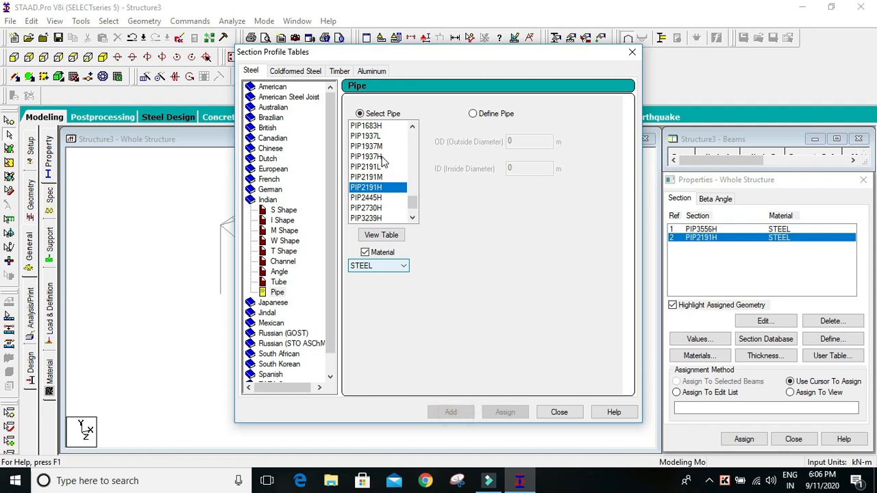
{"action": "left_click", "coordinate": [382, 157]}
{"action": "left_click", "coordinate": [450, 412]}
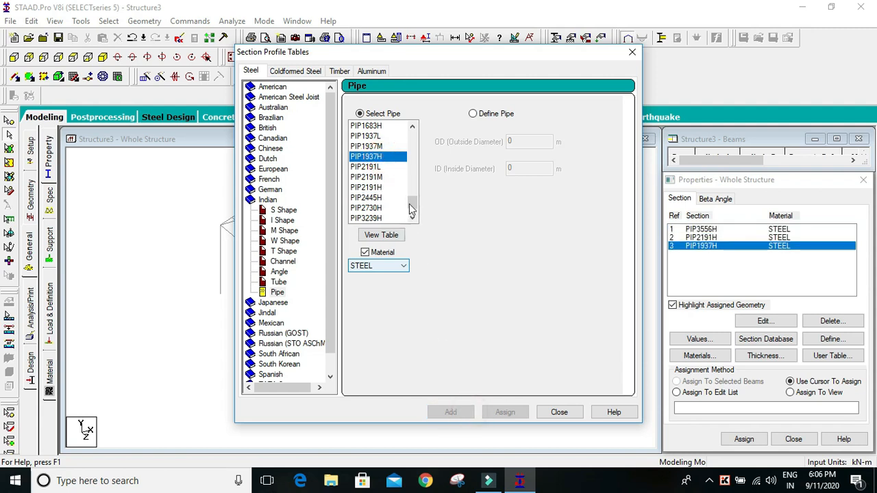
Add the steel pipe section PIP1683H to the property list and select PIP1651L in the Indian pipe table
{"action": "left_click_drag", "start_coordinate": [412, 202], "coordinate": [413, 195]}
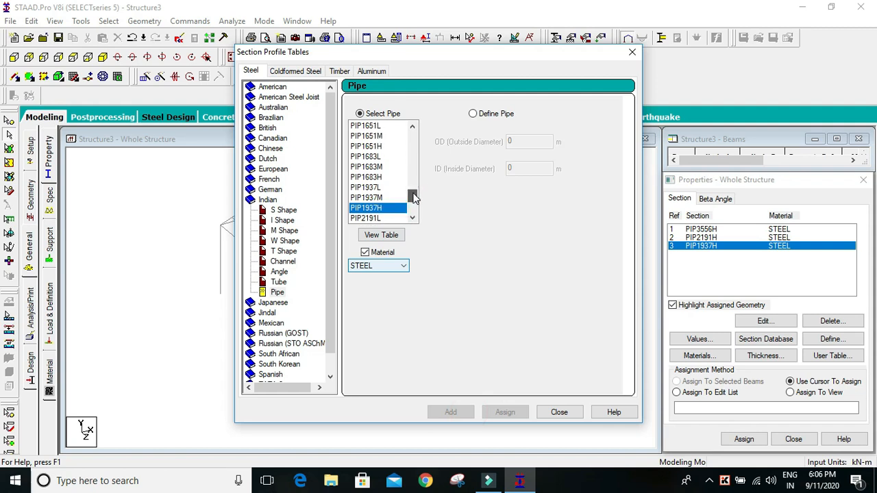
{"action": "left_click", "coordinate": [382, 177]}
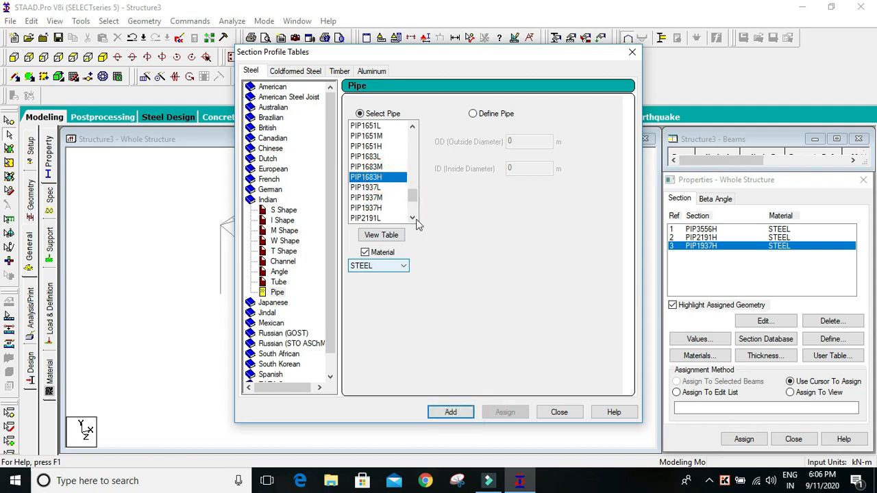
{"action": "left_click", "coordinate": [450, 412]}
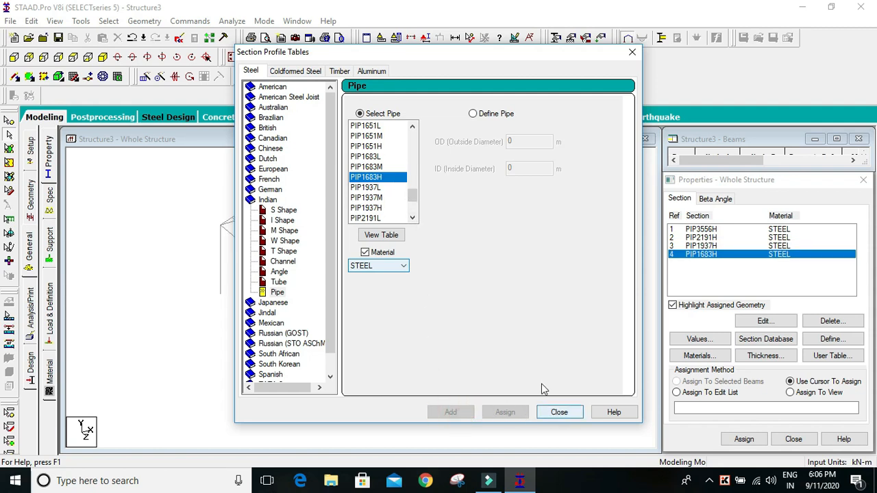
{"action": "left_click", "coordinate": [381, 126]}
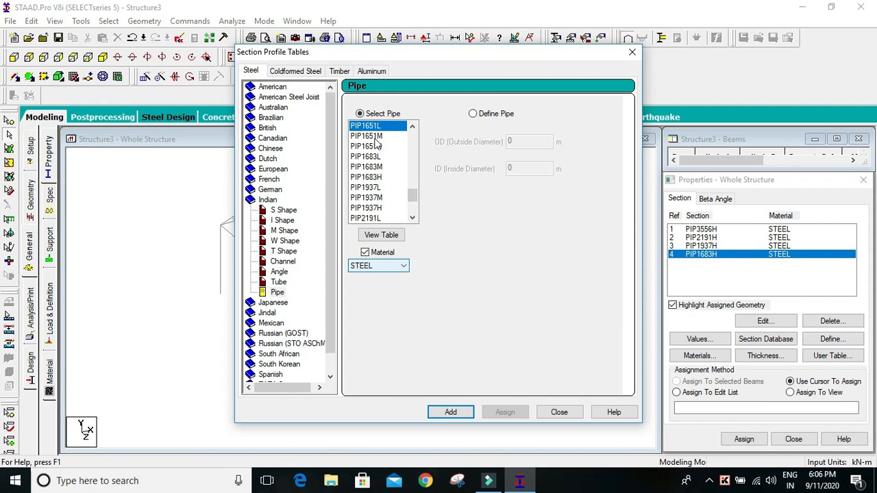
Add the Indian steel pipe section PIP1651M to the section list and close the profile tables
{"action": "left_click", "coordinate": [375, 137]}
{"action": "left_click", "coordinate": [451, 413]}
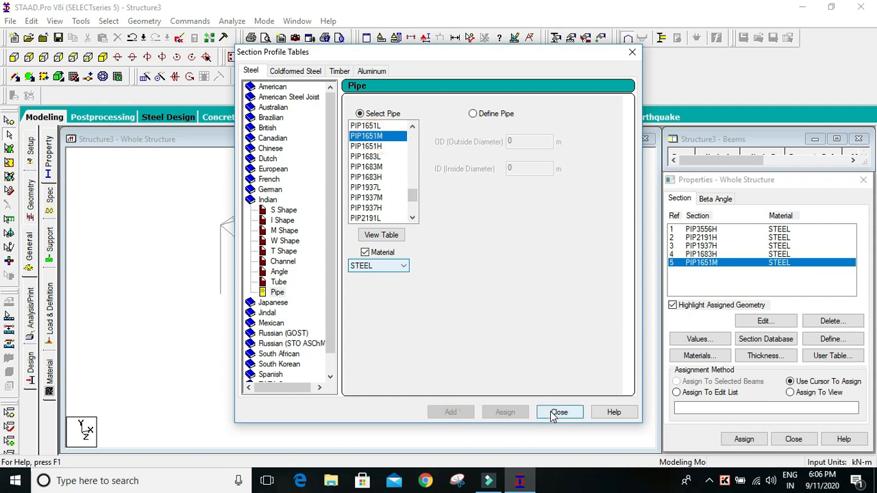
{"action": "left_click", "coordinate": [558, 413]}
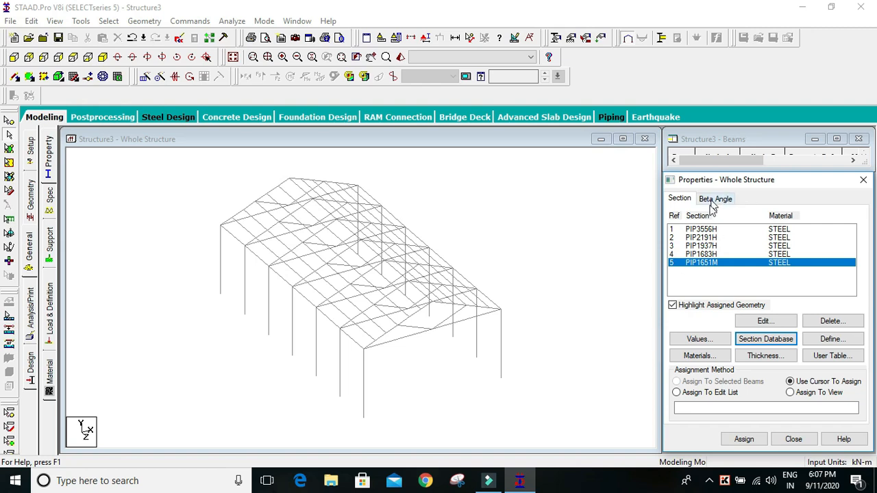
Assign the PIP3556H section to all vertical columns, selecting them as the beams parallel to Y
{"action": "left_click", "coordinate": [705, 230]}
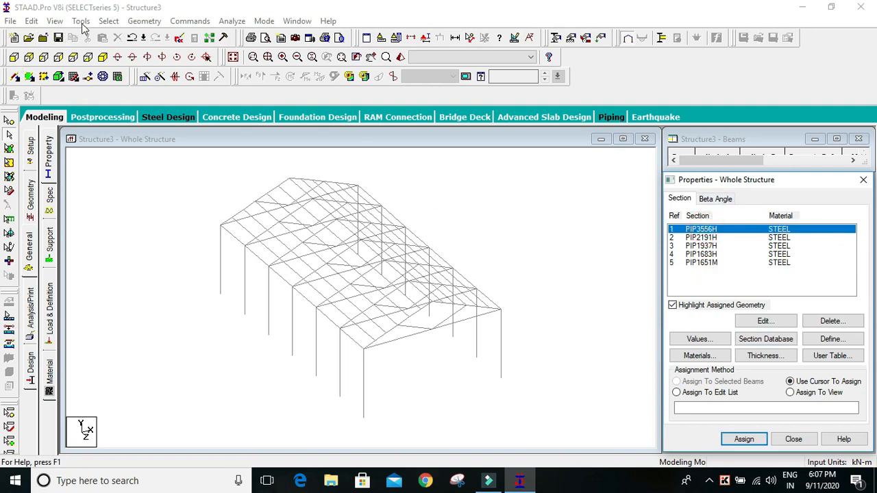
{"action": "left_click", "coordinate": [108, 21]}
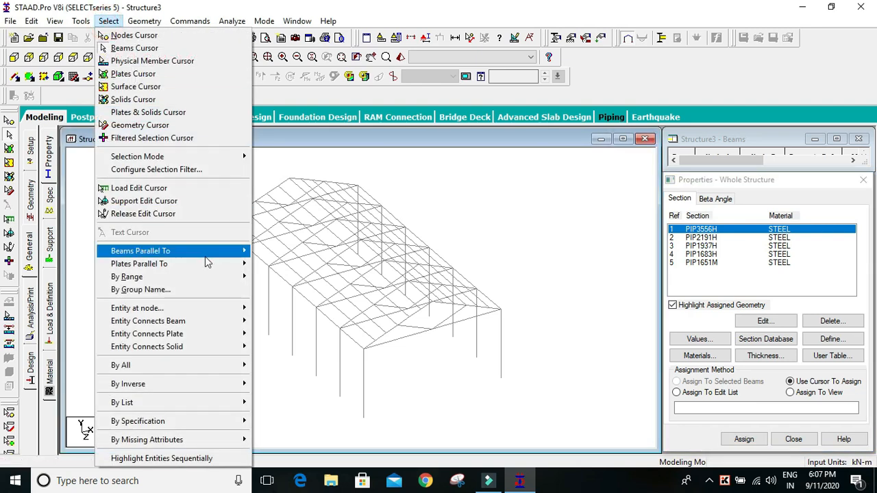
{"action": "mouse_move", "coordinate": [244, 254]}
{"action": "left_click", "coordinate": [270, 264]}
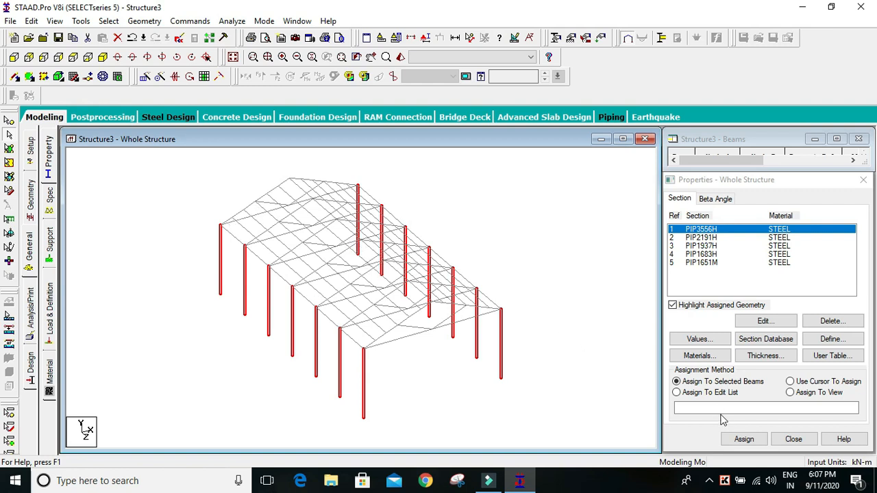
{"action": "left_click", "coordinate": [748, 438]}
{"action": "left_click", "coordinate": [785, 342]}
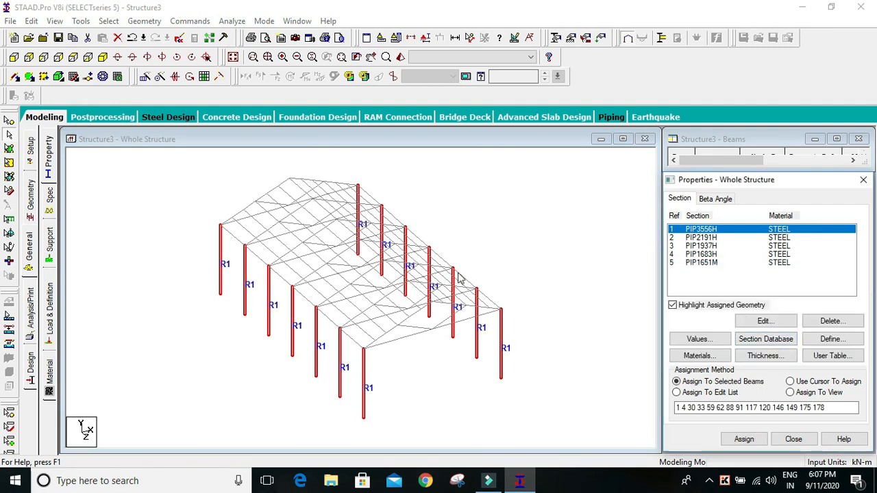
Inspect the columns in the 3D rendered view, close that view and clear the column selection
{"action": "left_click", "coordinate": [400, 57]}
{"action": "left_click_drag", "start_coordinate": [511, 294], "coordinate": [451, 273]}
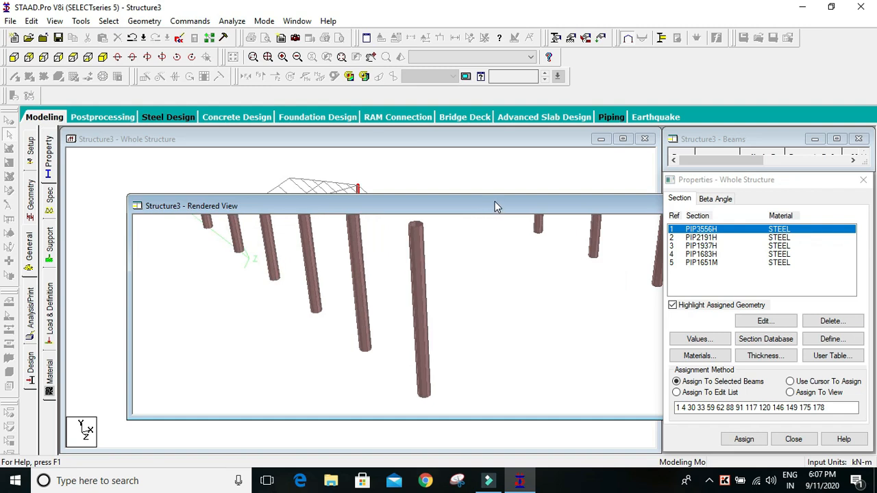
{"action": "left_click_drag", "start_coordinate": [495, 204], "coordinate": [339, 153]}
{"action": "scroll", "coordinate": [464, 226], "scroll_direction": "down", "scroll_amount": 1}
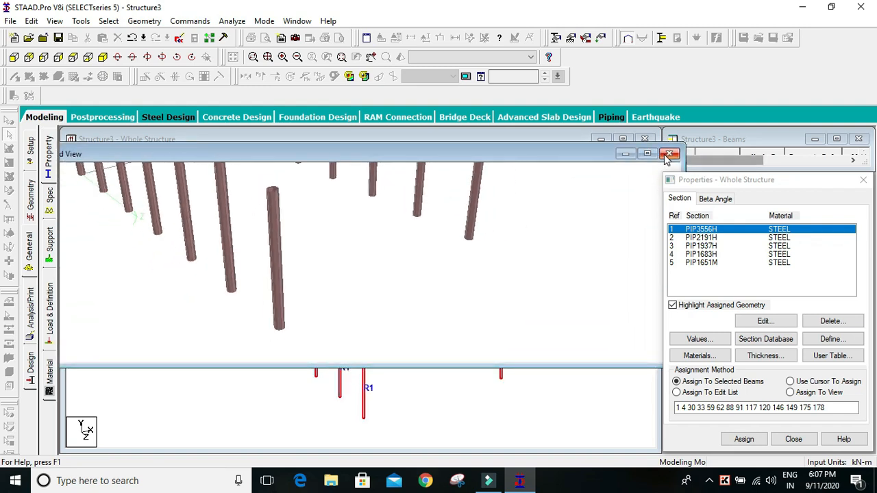
{"action": "left_click", "coordinate": [667, 156]}
{"action": "left_click", "coordinate": [528, 280]}
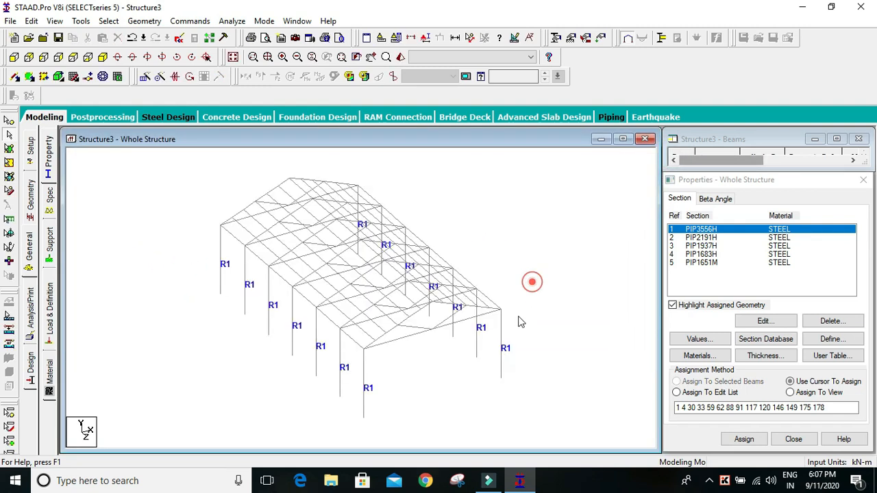
Assign the PIP2191H section to the sloping top chord members on both roof slopes of all frames
{"action": "scroll", "coordinate": [414, 325], "scroll_direction": "up", "scroll_amount": 2}
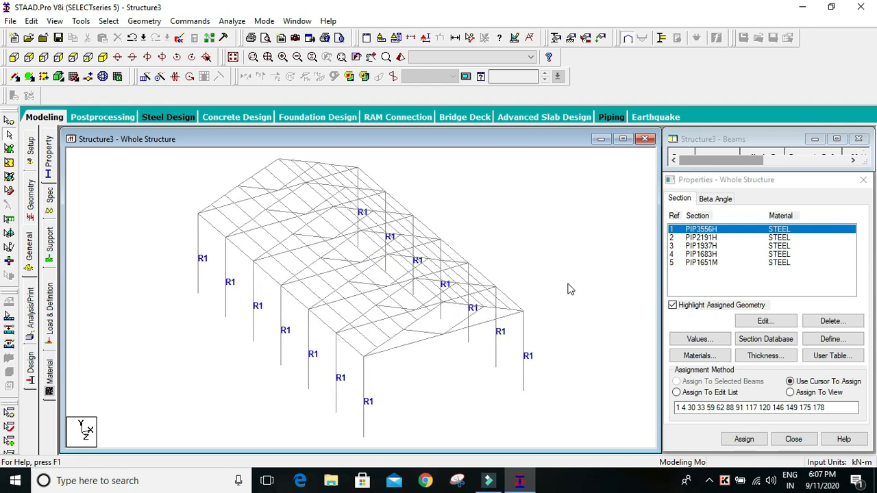
{"action": "left_click", "coordinate": [700, 238]}
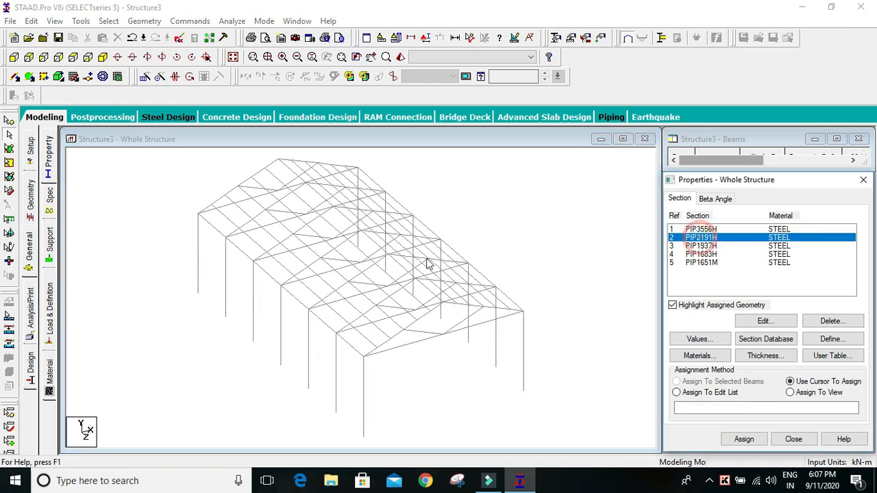
{"action": "left_click", "coordinate": [14, 57]}
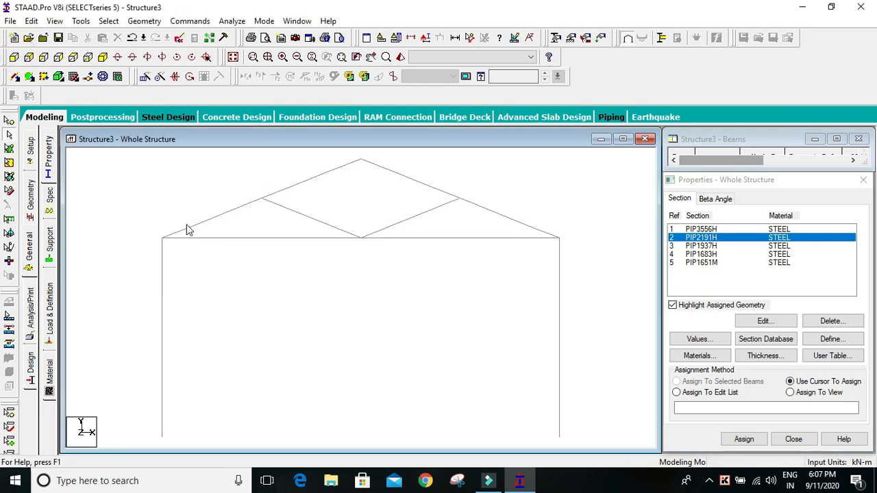
{"action": "left_click_drag", "start_coordinate": [188, 231], "coordinate": [278, 196]}
{"action": "left_click", "coordinate": [315, 178], "text": "ctrl"}
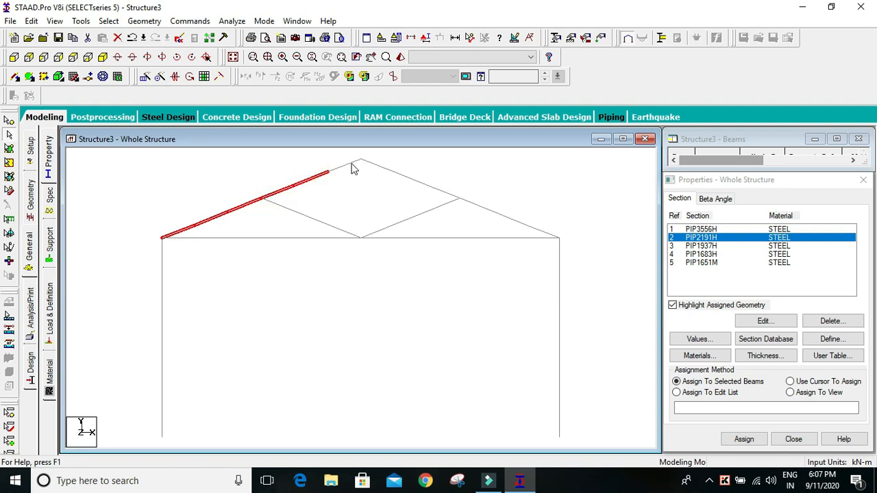
{"action": "left_click", "coordinate": [351, 163], "text": "ctrl"}
{"action": "left_click", "coordinate": [386, 169], "text": "ctrl"}
{"action": "left_click", "coordinate": [415, 180], "text": "ctrl"}
{"action": "left_click", "coordinate": [443, 192], "text": "ctrl"}
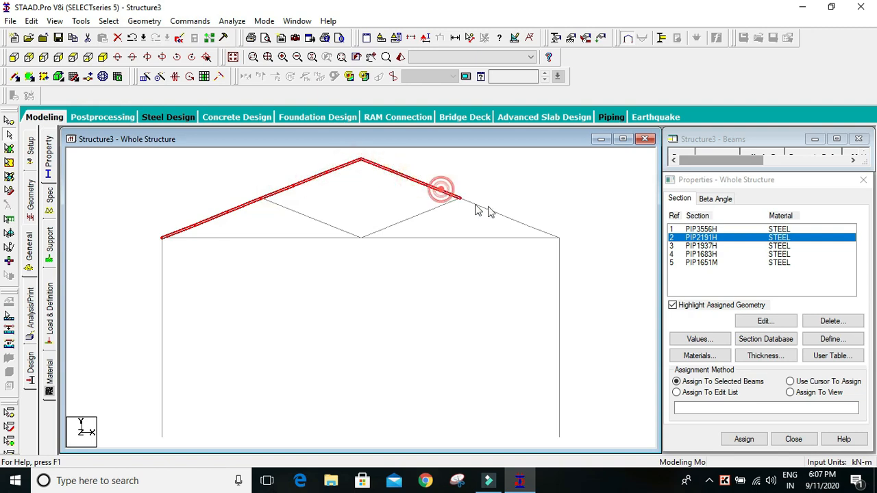
{"action": "left_click", "coordinate": [483, 208], "text": "ctrl"}
{"action": "left_click", "coordinate": [515, 219], "text": "ctrl"}
{"action": "left_click", "coordinate": [548, 234], "text": "ctrl"}
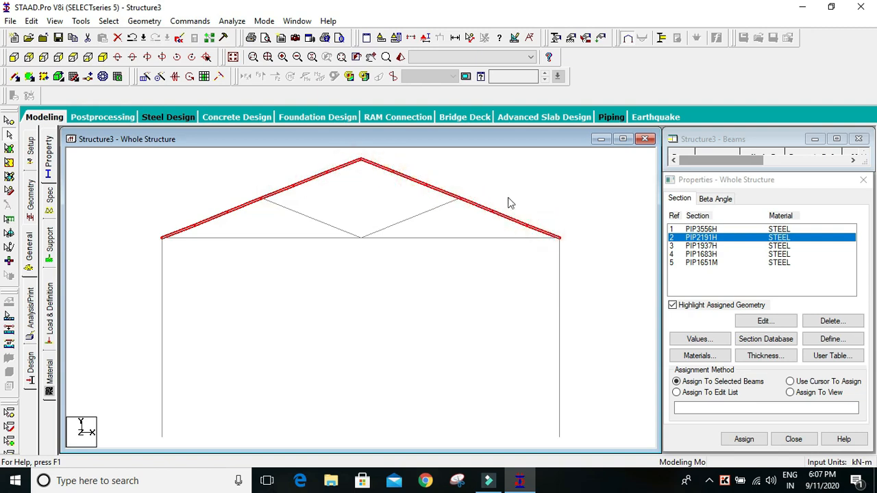
{"action": "left_click", "coordinate": [111, 57]}
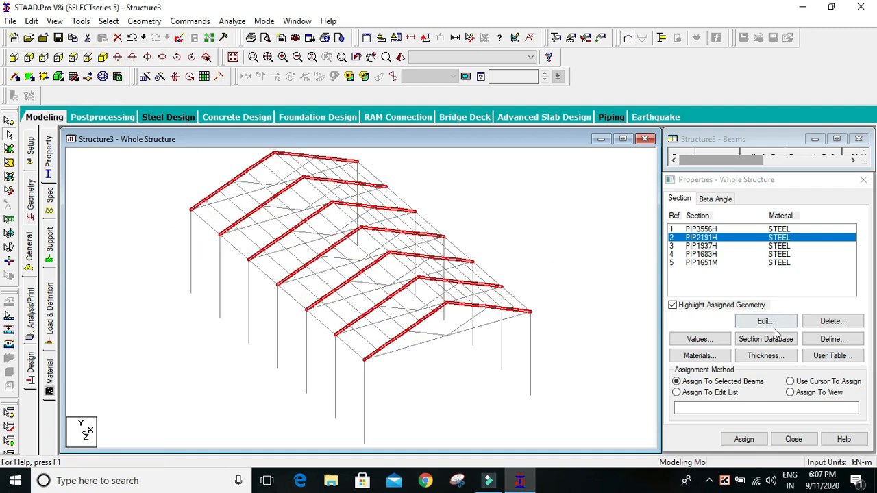
{"action": "left_click", "coordinate": [751, 441]}
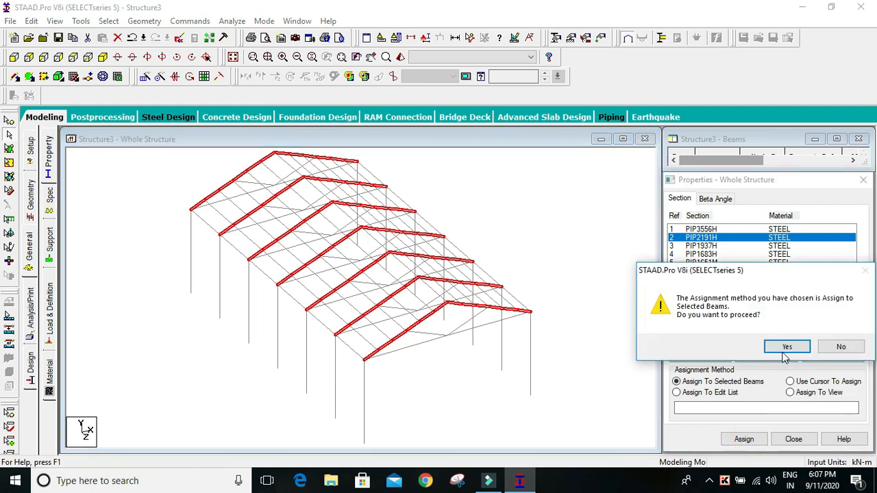
{"action": "left_click", "coordinate": [780, 348]}
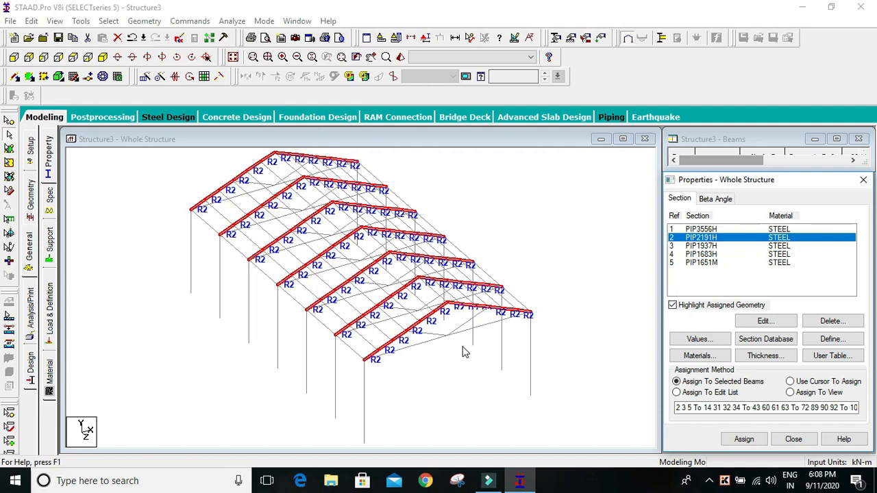
Assign the PIP1937H section to the horizontal bottom chords and inner diagonals of all trusses, declining the auto save
{"action": "scroll", "coordinate": [462, 351], "scroll_direction": "up", "scroll_amount": 1}
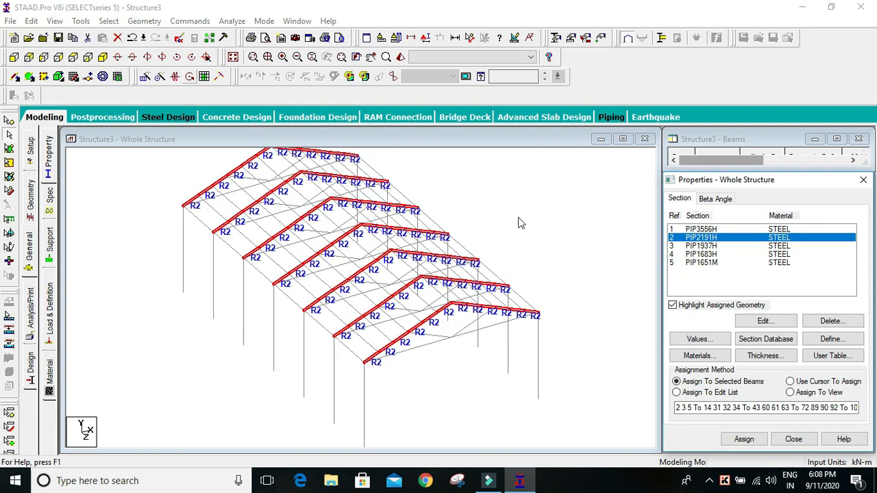
{"action": "left_click", "coordinate": [706, 246]}
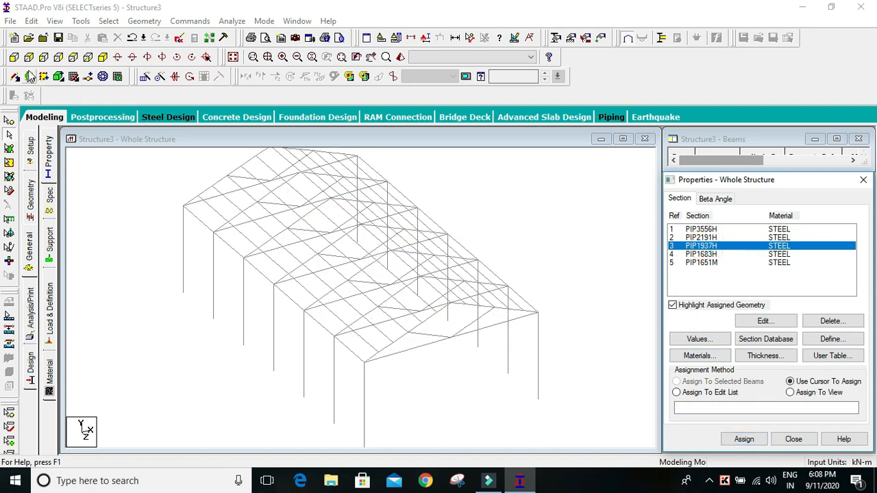
{"action": "left_click", "coordinate": [13, 56]}
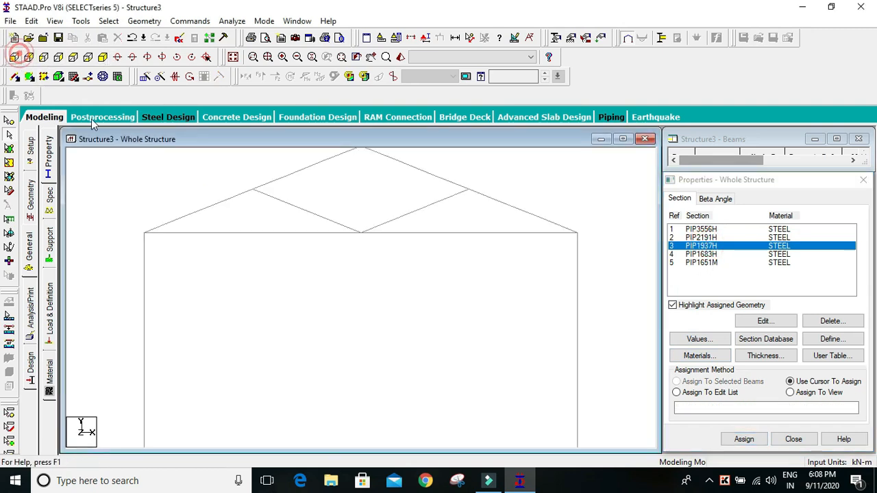
{"action": "left_click", "coordinate": [281, 233]}
{"action": "left_click", "coordinate": [301, 211], "text": "ctrl"}
{"action": "left_click", "coordinate": [395, 220], "text": "ctrl"}
{"action": "left_click", "coordinate": [420, 234], "text": "ctrl"}
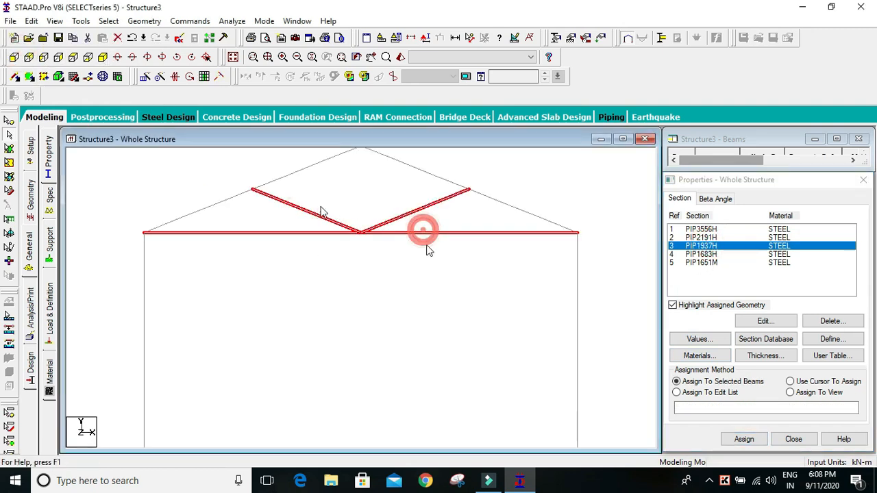
{"action": "left_click", "coordinate": [102, 56]}
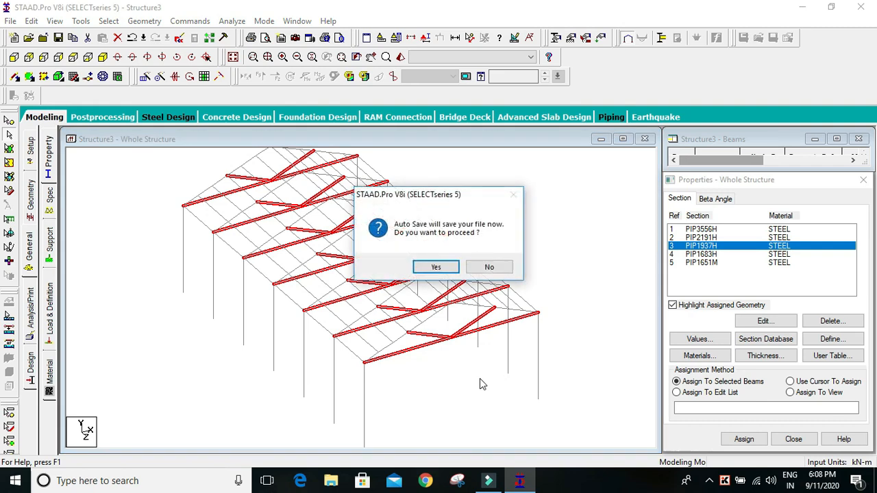
{"action": "left_click", "coordinate": [489, 267]}
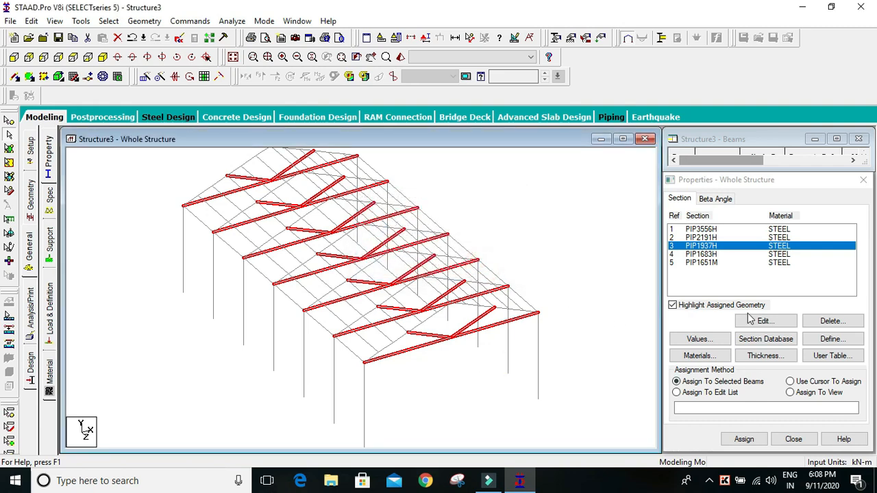
{"action": "left_click", "coordinate": [744, 439]}
{"action": "left_click", "coordinate": [777, 347]}
Add crossed bracing beams between the columns in the first, third and fifth bays from the far end of the near long wall
{"action": "left_click", "coordinate": [709, 255]}
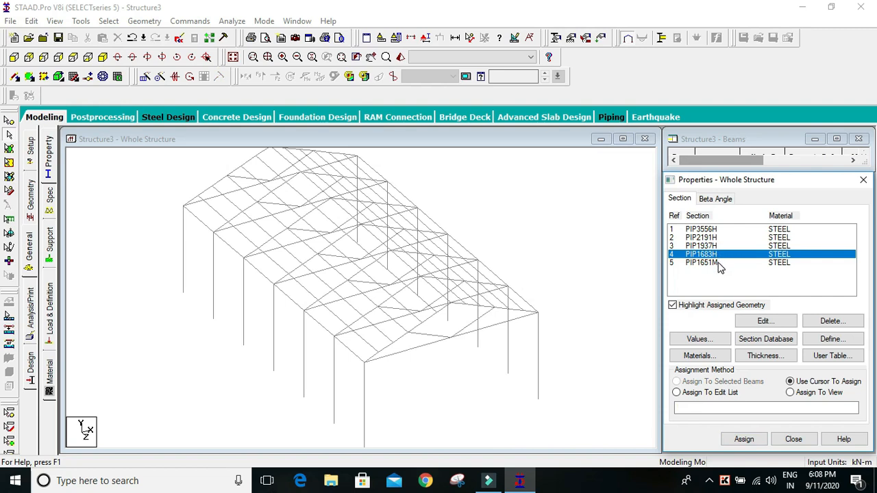
{"action": "left_click", "coordinate": [706, 263]}
{"action": "left_click", "coordinate": [712, 255]}
{"action": "left_click", "coordinate": [14, 77]}
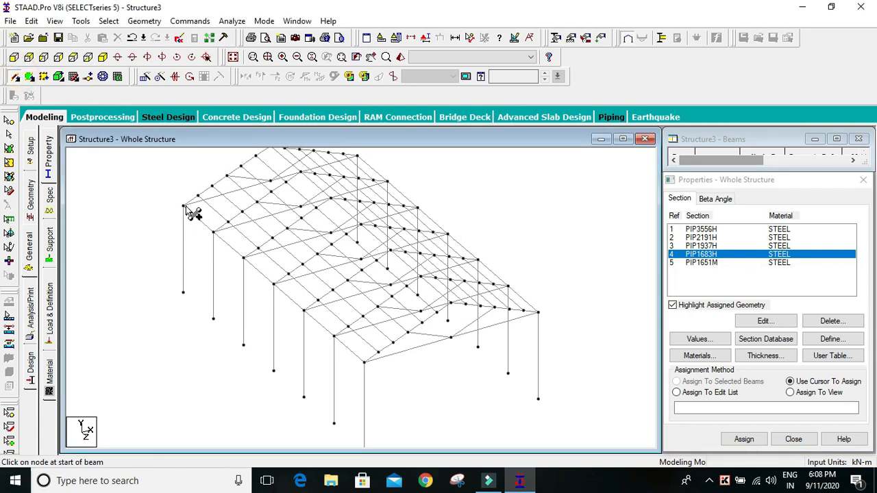
{"action": "left_click_drag", "start_coordinate": [185, 206], "coordinate": [213, 319]}
{"action": "left_click_drag", "start_coordinate": [213, 232], "coordinate": [184, 294]}
{"action": "left_click_drag", "start_coordinate": [244, 258], "coordinate": [273, 371]}
{"action": "left_click_drag", "start_coordinate": [273, 284], "coordinate": [243, 345]}
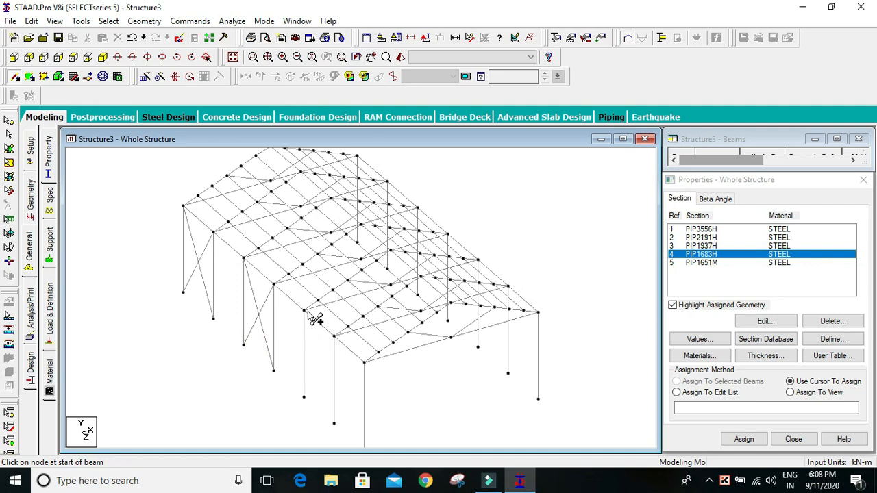
{"action": "left_click_drag", "start_coordinate": [303, 311], "coordinate": [334, 422]}
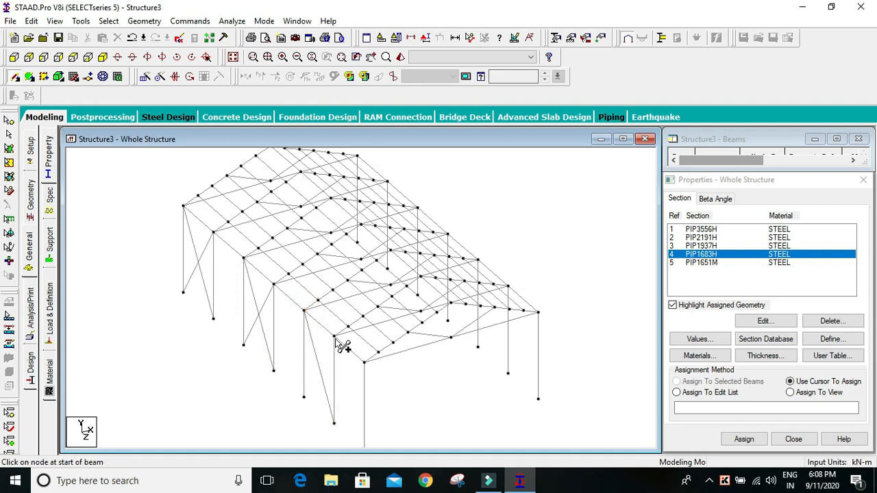
{"action": "mouse_move", "coordinate": [334, 336]}
{"action": "left_mouse_down"}
{"action": "mouse_move", "coordinate": [335, 354]}
{"action": "mouse_move", "coordinate": [308, 405]}
{"action": "mouse_move", "coordinate": [303, 395]}
{"action": "left_mouse_up"}
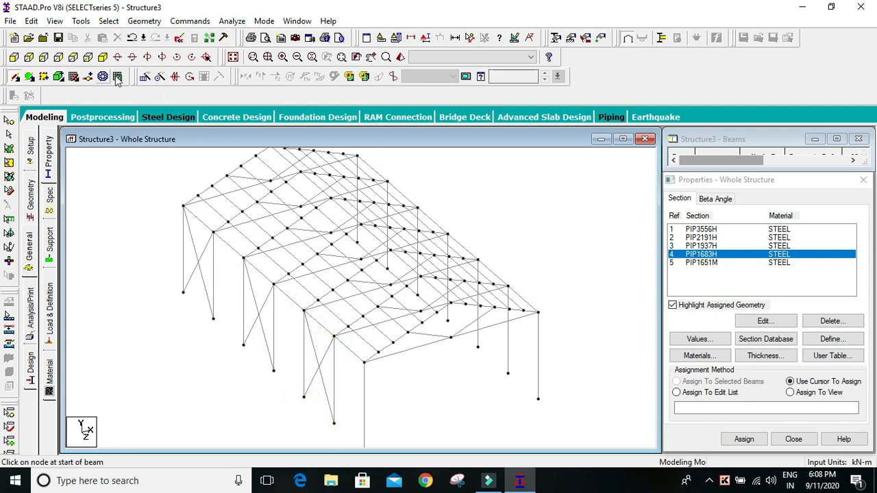
Add crossed bracing beams between the columns in the first, third and fifth bays from the near end of the opposite long wall
{"action": "left_click", "coordinate": [157, 57]}
{"action": "left_click", "coordinate": [158, 58]}
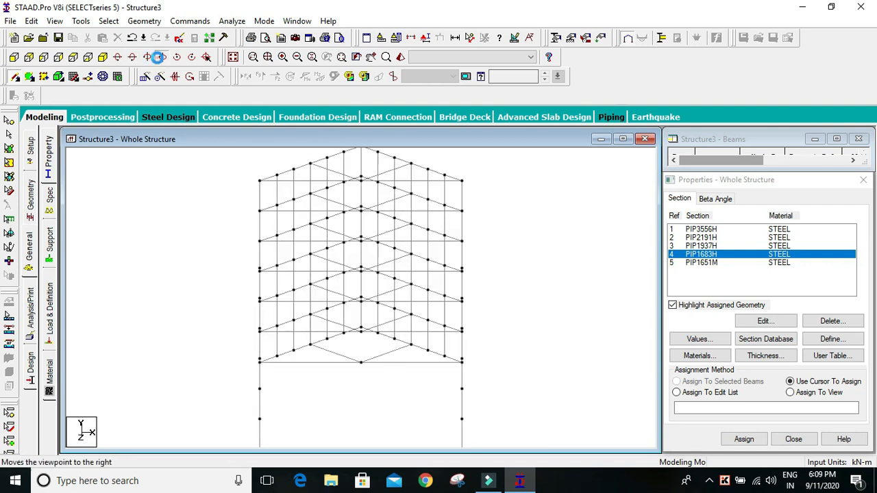
{"action": "left_click", "coordinate": [158, 57]}
{"action": "left_click", "coordinate": [159, 58]}
{"action": "left_click", "coordinate": [159, 58]}
{"action": "left_click", "coordinate": [159, 58]}
{"action": "left_click", "coordinate": [159, 58]}
{"action": "left_click", "coordinate": [159, 58]}
{"action": "left_click", "coordinate": [158, 58]}
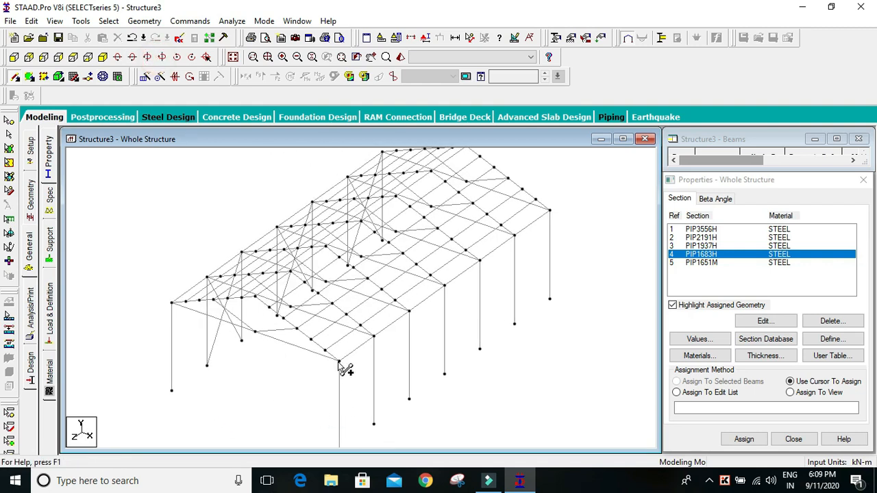
{"action": "mouse_move", "coordinate": [338, 361]}
{"action": "left_mouse_down"}
{"action": "mouse_move", "coordinate": [386, 434]}
{"action": "mouse_move", "coordinate": [373, 424]}
{"action": "left_mouse_up"}
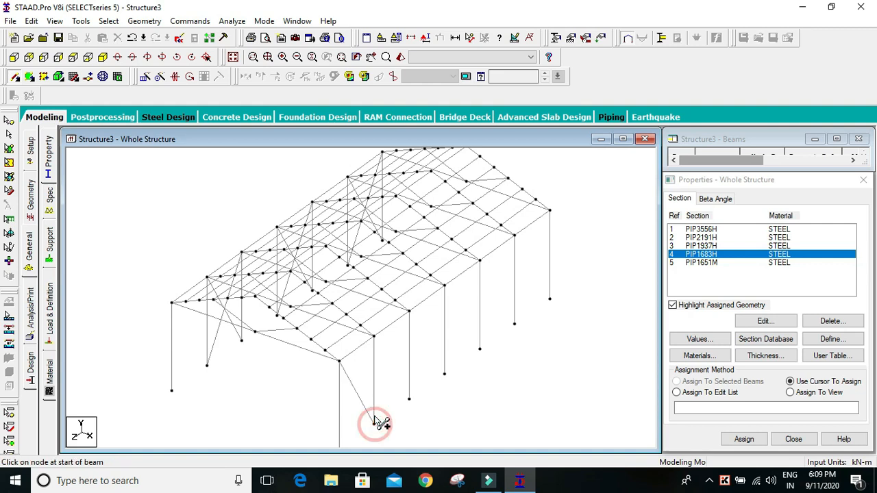
{"action": "left_click_drag", "start_coordinate": [371, 329], "coordinate": [345, 417]}
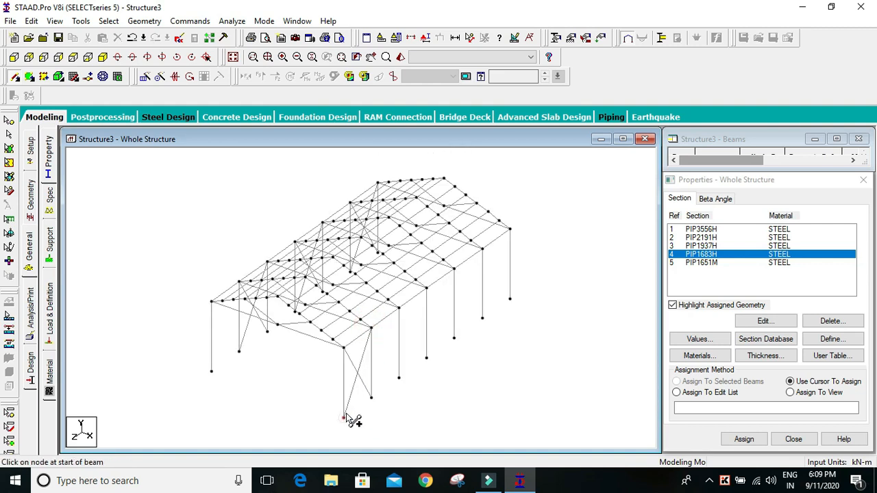
{"action": "left_click_drag", "start_coordinate": [409, 312], "coordinate": [445, 373]}
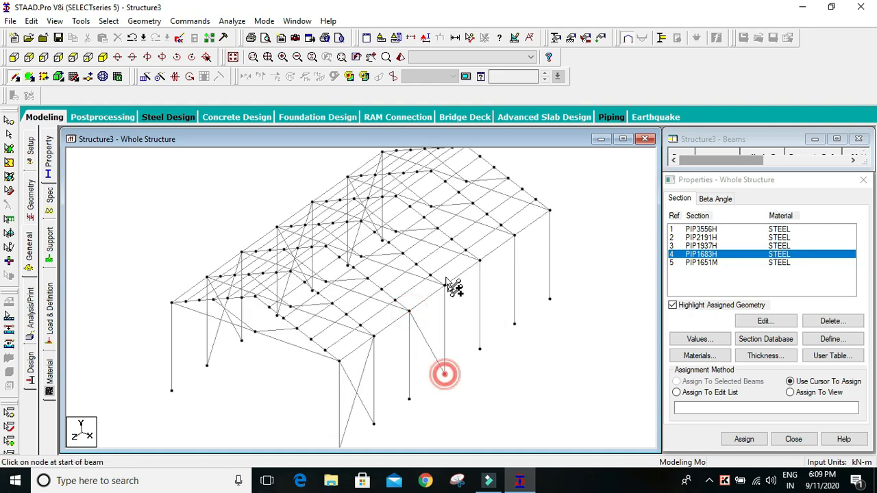
{"action": "left_click_drag", "start_coordinate": [444, 286], "coordinate": [409, 399]}
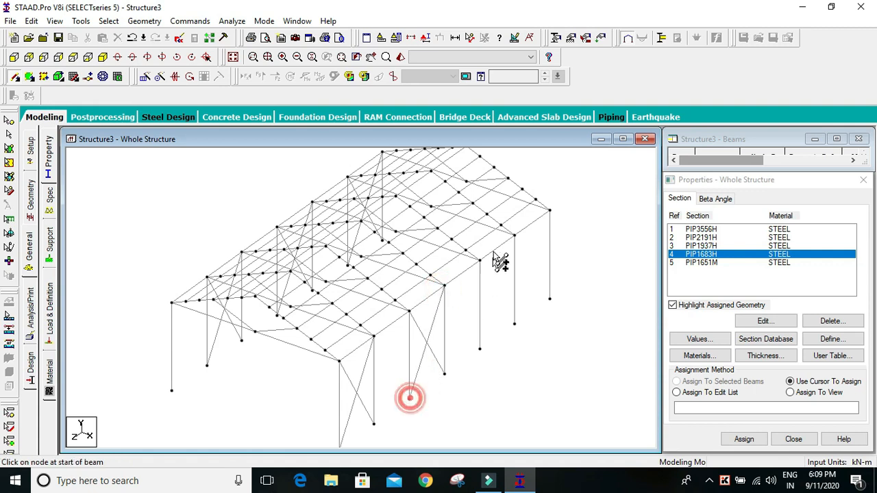
{"action": "left_click_drag", "start_coordinate": [479, 261], "coordinate": [515, 324]}
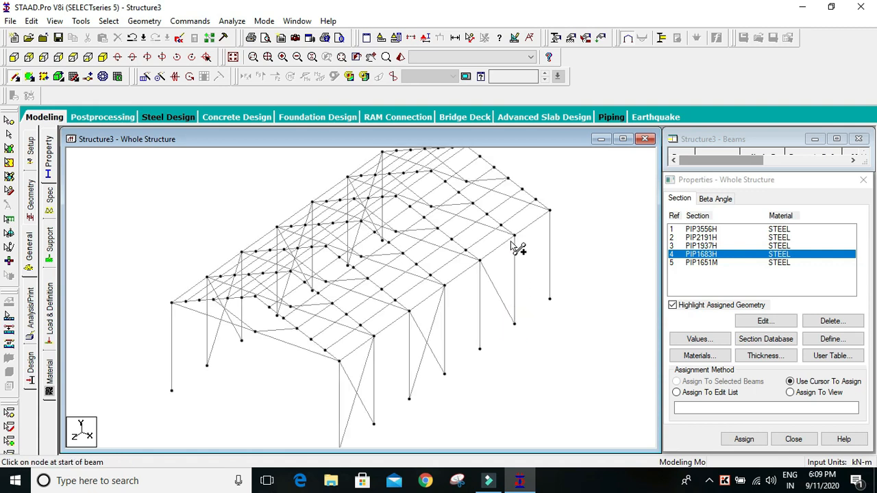
{"action": "left_click_drag", "start_coordinate": [515, 236], "coordinate": [488, 338]}
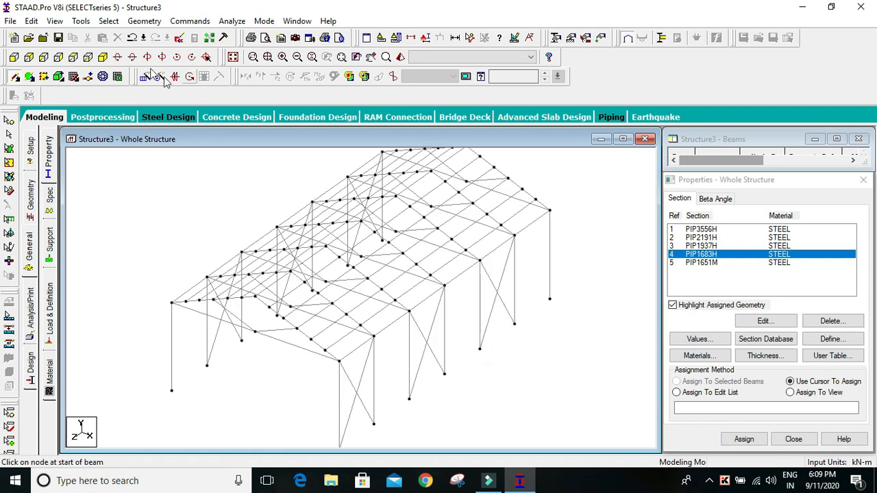
Assign the PIP1683H section to all crossed bracing beams in both long side walls, selecting them in the side elevation
{"action": "left_click", "coordinate": [102, 57]}
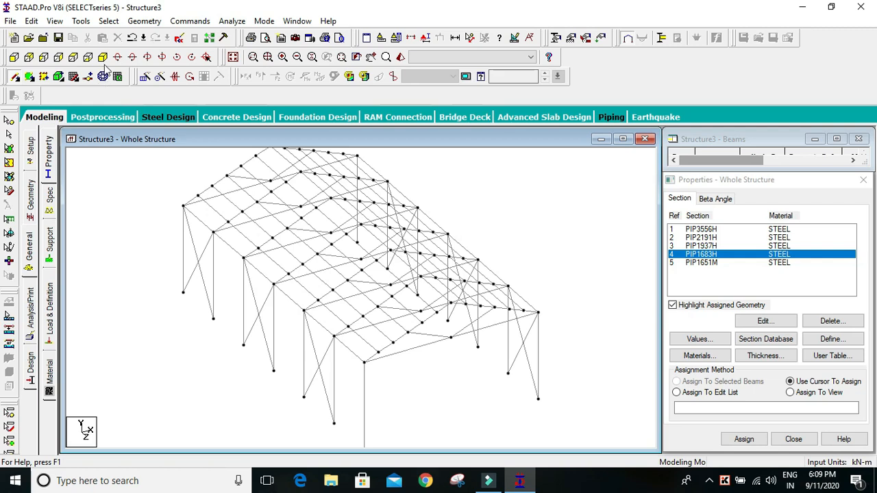
{"action": "left_click", "coordinate": [58, 57]}
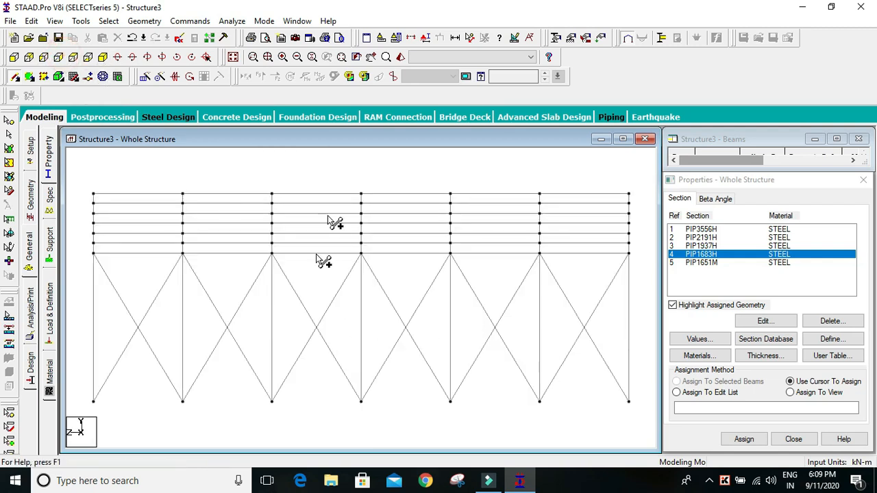
{"action": "key", "text": "Escape"}
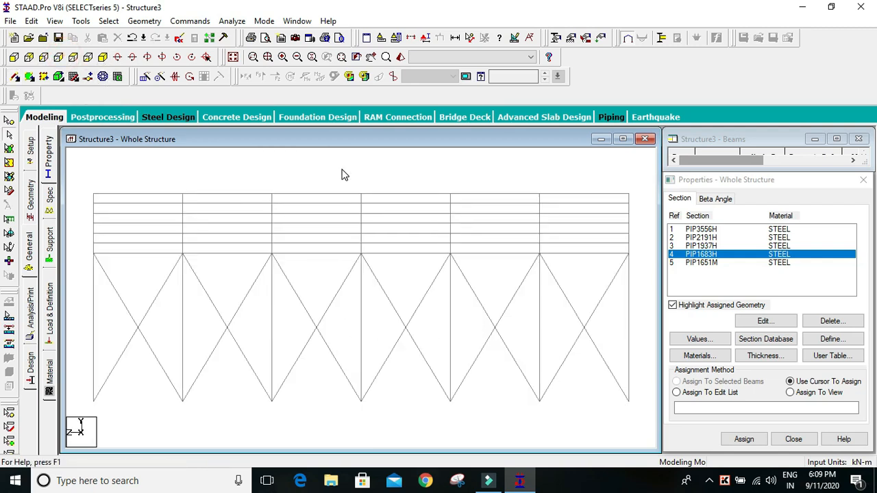
{"action": "left_click", "coordinate": [140, 332]}
{"action": "left_click", "coordinate": [229, 318]}
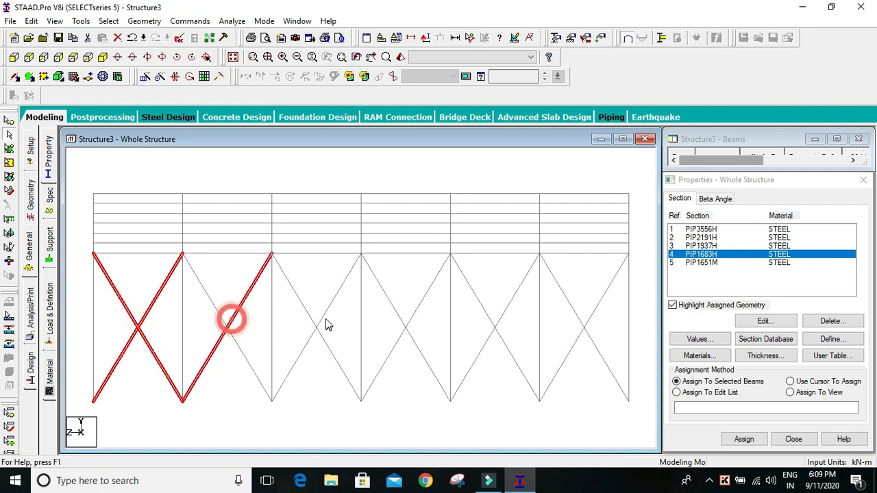
{"action": "left_click", "coordinate": [225, 293]}
{"action": "left_click", "coordinate": [138, 331]}
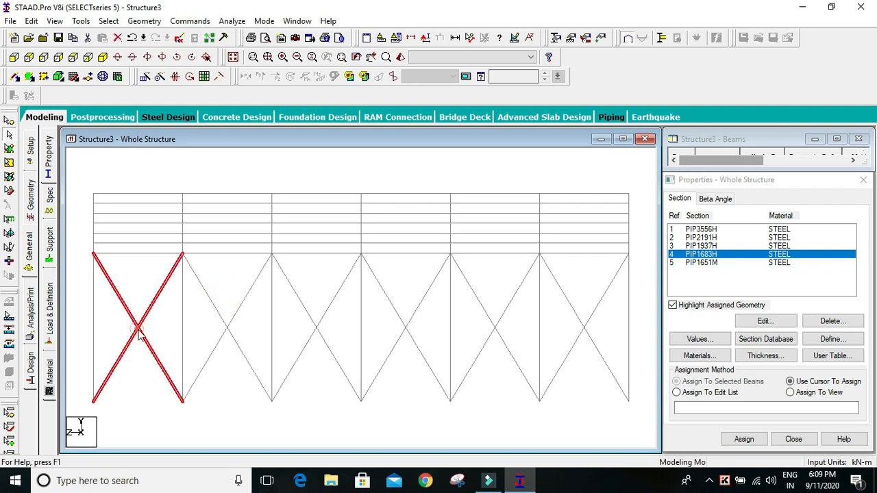
{"action": "left_click", "coordinate": [227, 328], "text": "ctrl"}
{"action": "left_click", "coordinate": [317, 326], "text": "ctrl"}
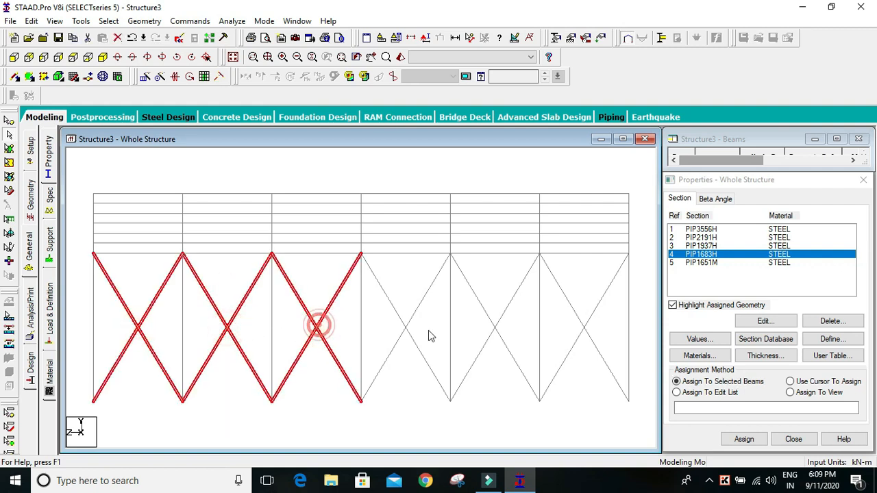
{"action": "left_click", "coordinate": [405, 330], "text": "ctrl"}
{"action": "left_click", "coordinate": [496, 332], "text": "ctrl"}
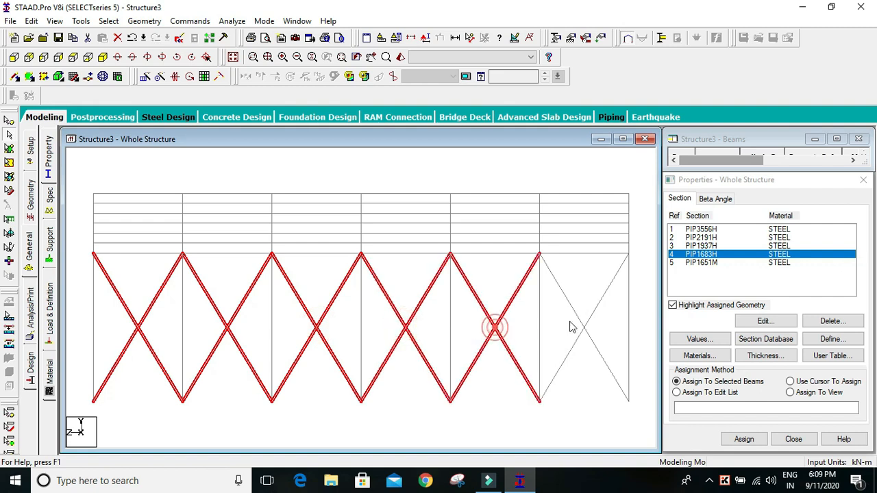
{"action": "left_click", "coordinate": [584, 327], "text": "ctrl"}
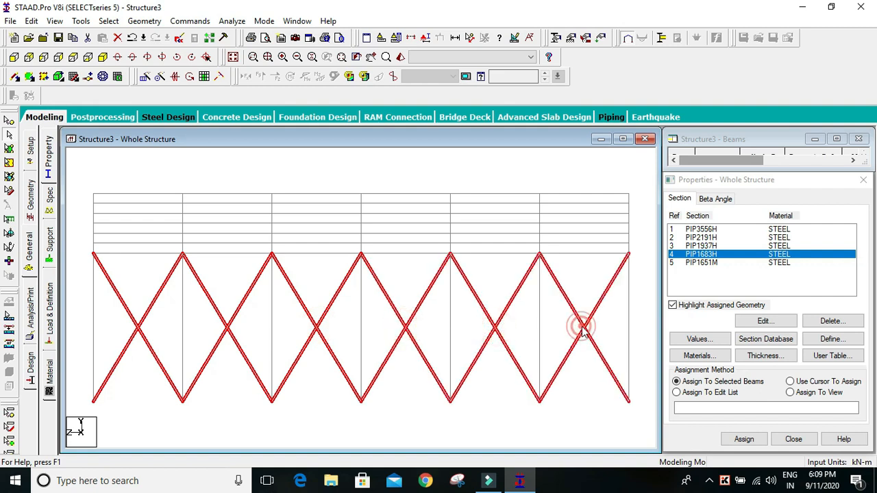
{"action": "left_click", "coordinate": [103, 57]}
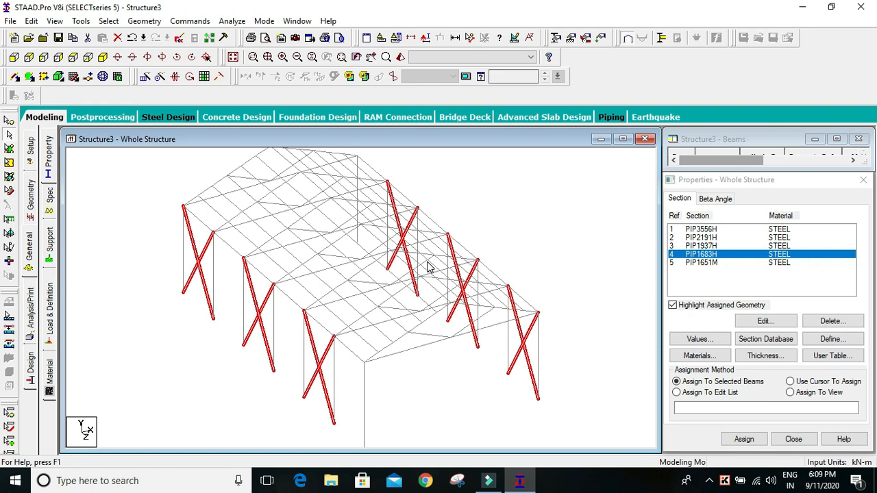
{"action": "left_click", "coordinate": [742, 439]}
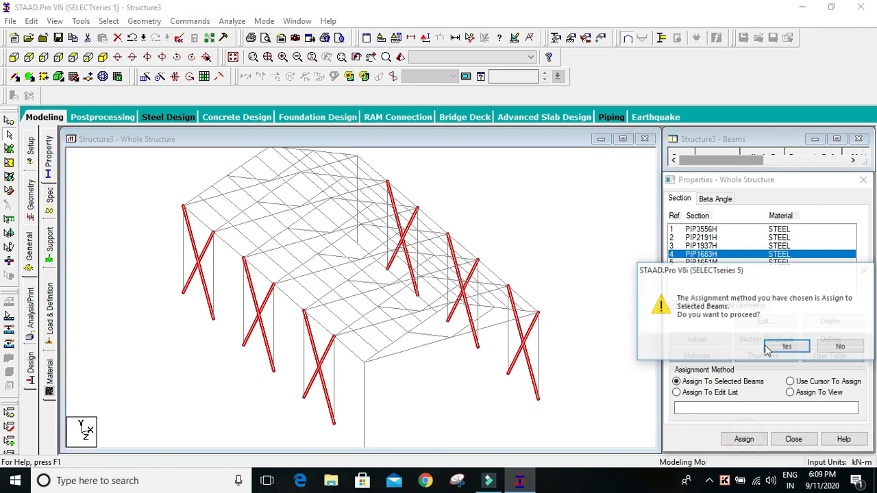
{"action": "left_click", "coordinate": [774, 346]}
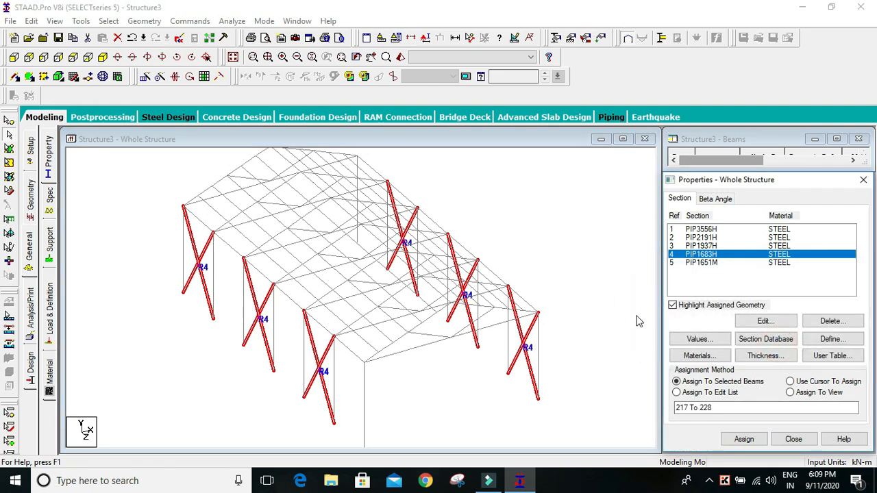
Select all members with missing property, the longitudinal roof members, and assign the PIP1651M section to them
{"action": "left_click", "coordinate": [702, 264]}
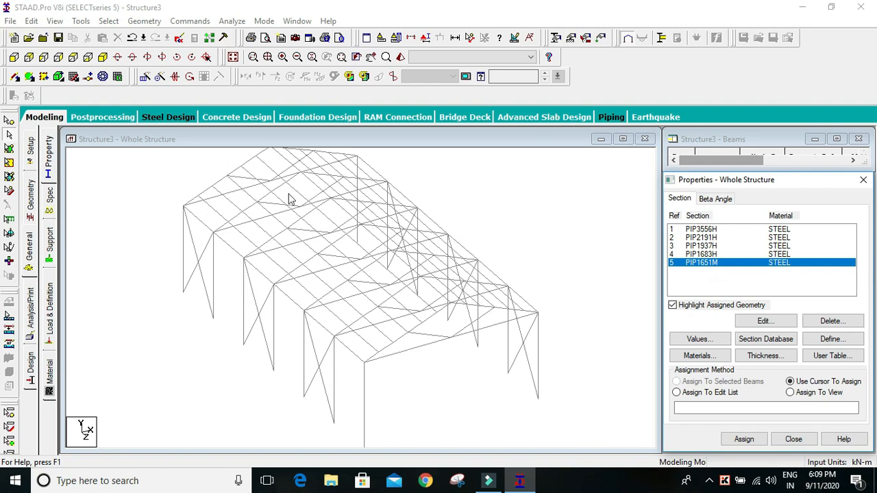
{"action": "left_click", "coordinate": [109, 21]}
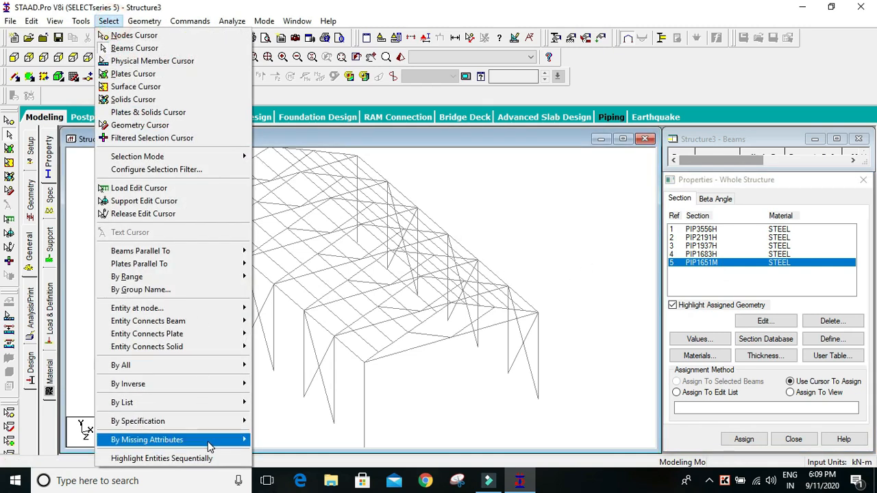
{"action": "mouse_move", "coordinate": [207, 441]}
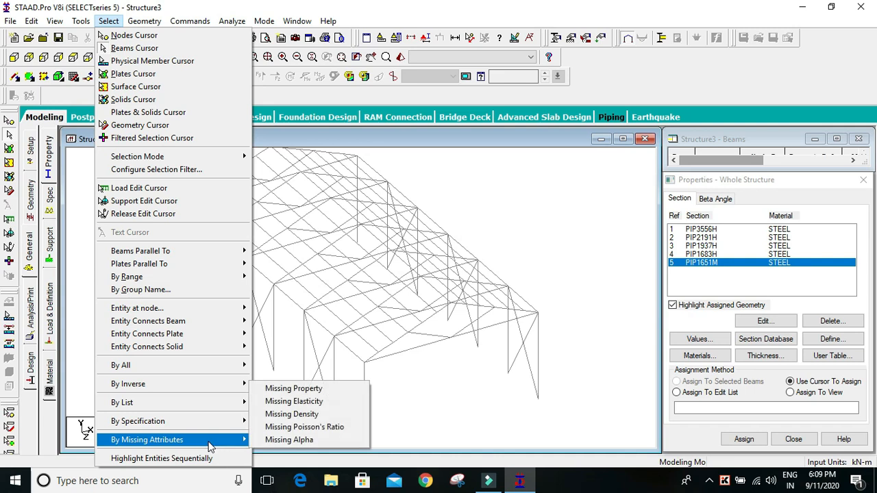
{"action": "left_click", "coordinate": [293, 388]}
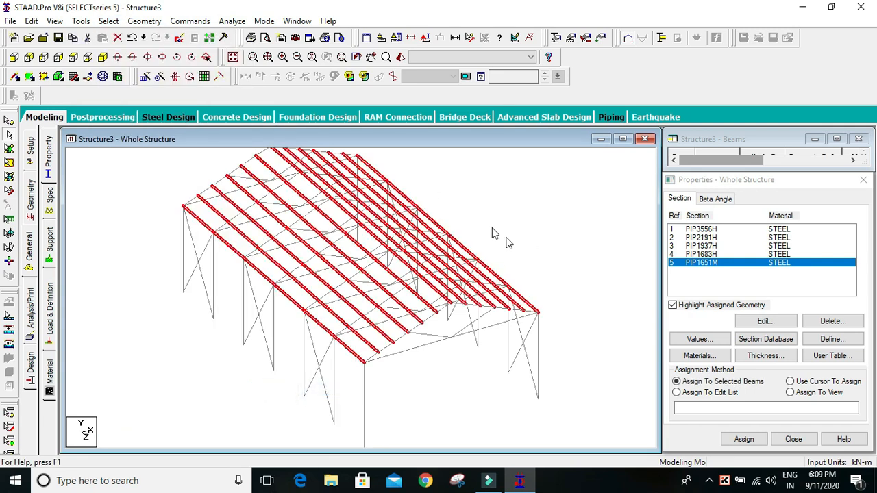
{"action": "scroll", "coordinate": [555, 239], "scroll_direction": "up", "scroll_amount": 1}
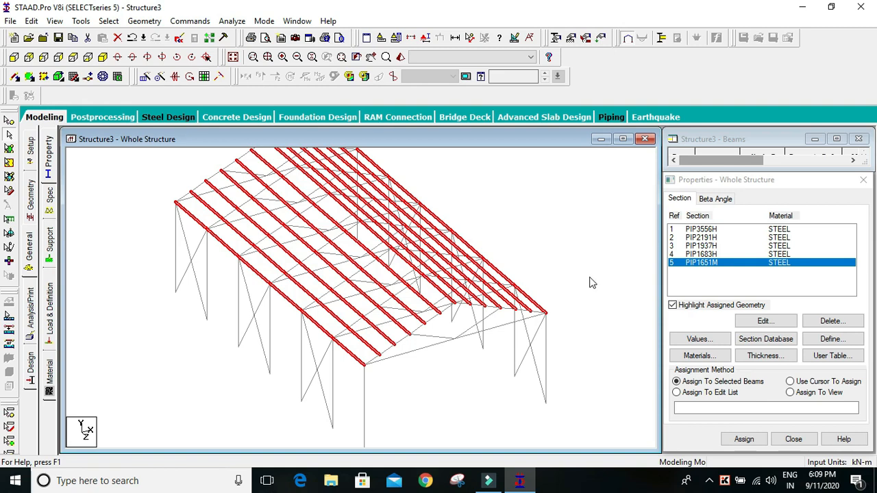
{"action": "scroll", "coordinate": [592, 283], "scroll_direction": "up", "scroll_amount": 1}
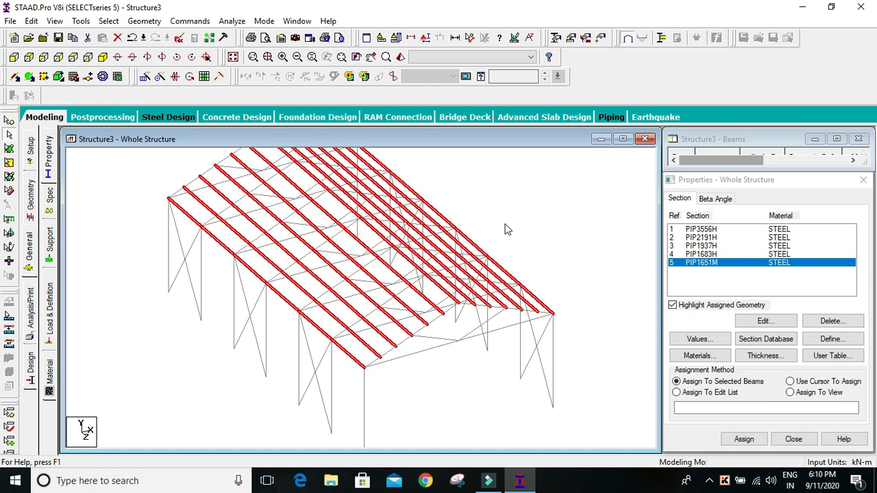
{"action": "scroll", "coordinate": [555, 235], "scroll_direction": "down", "scroll_amount": 1}
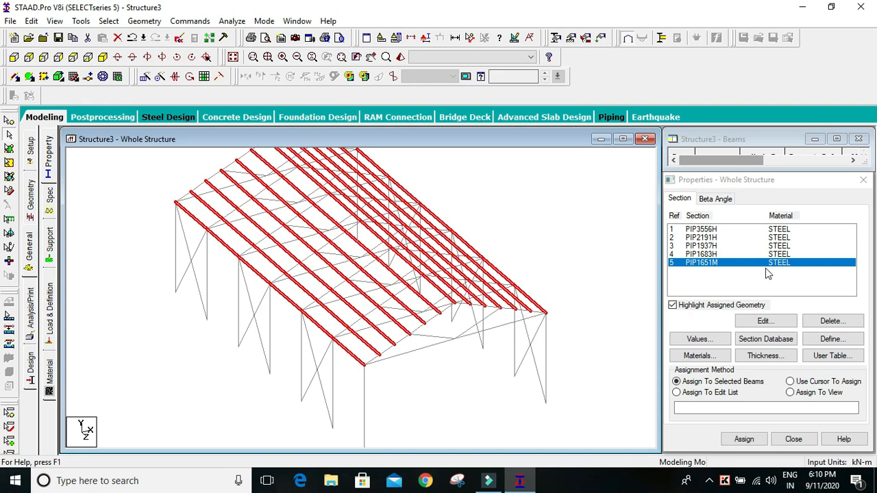
{"action": "left_click", "coordinate": [744, 439]}
{"action": "left_click", "coordinate": [786, 345]}
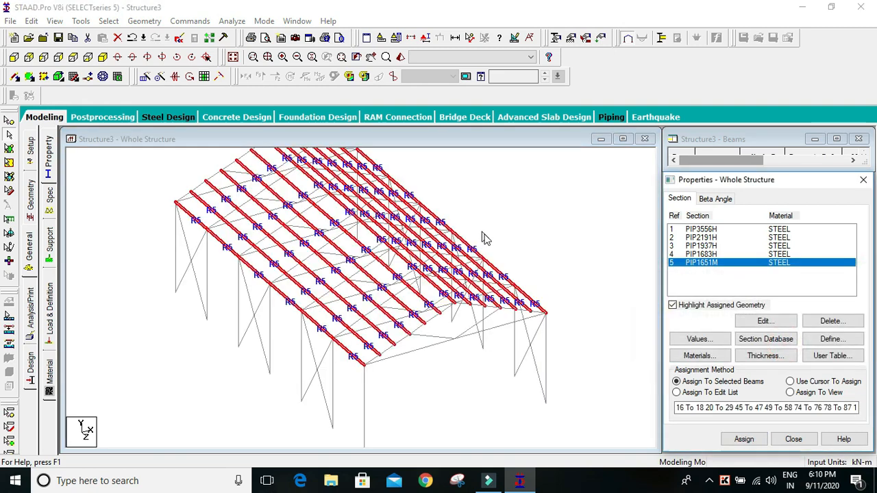
Clear the roof member selection, inspect the whole shed in the 3D rendered view and close that view
{"action": "scroll", "coordinate": [503, 238], "scroll_direction": "down", "scroll_amount": 4}
{"action": "middle_click_drag", "start_coordinate": [504, 266], "coordinate": [466, 269]}
{"action": "scroll", "coordinate": [406, 305], "scroll_direction": "up", "scroll_amount": 1}
{"action": "left_click", "coordinate": [498, 254]}
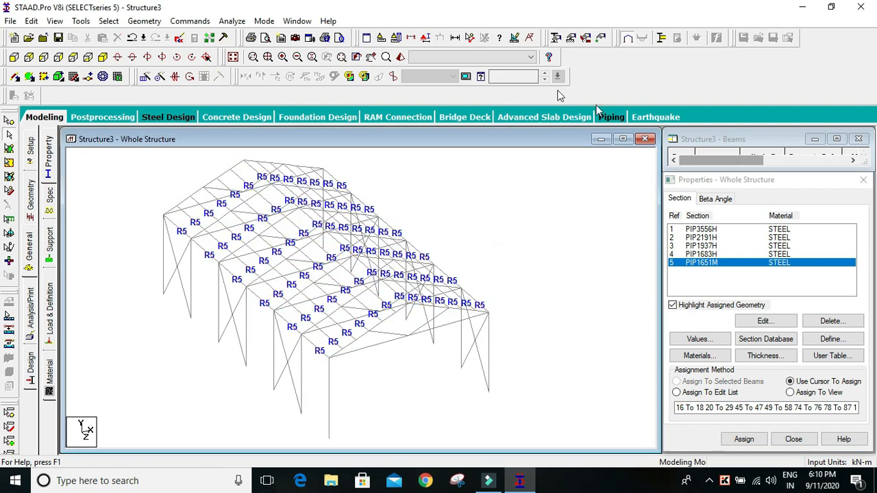
{"action": "left_click", "coordinate": [402, 58]}
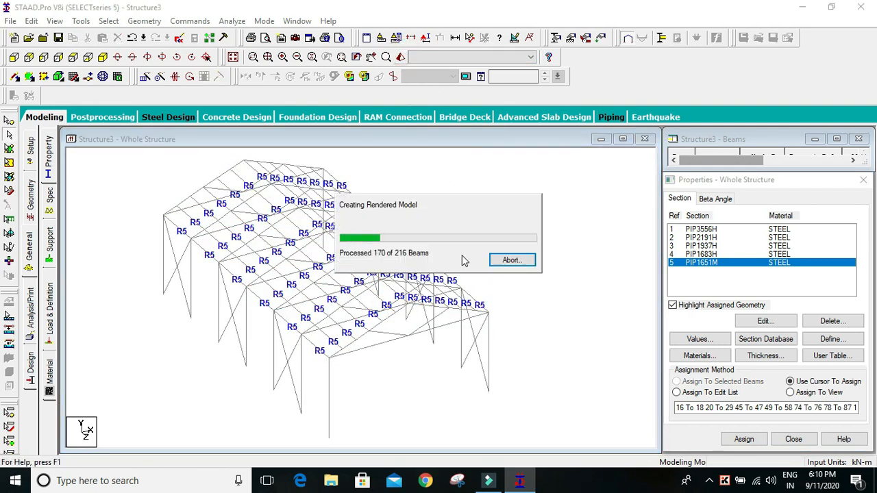
{"action": "scroll", "coordinate": [520, 346], "scroll_direction": "up", "scroll_amount": 5}
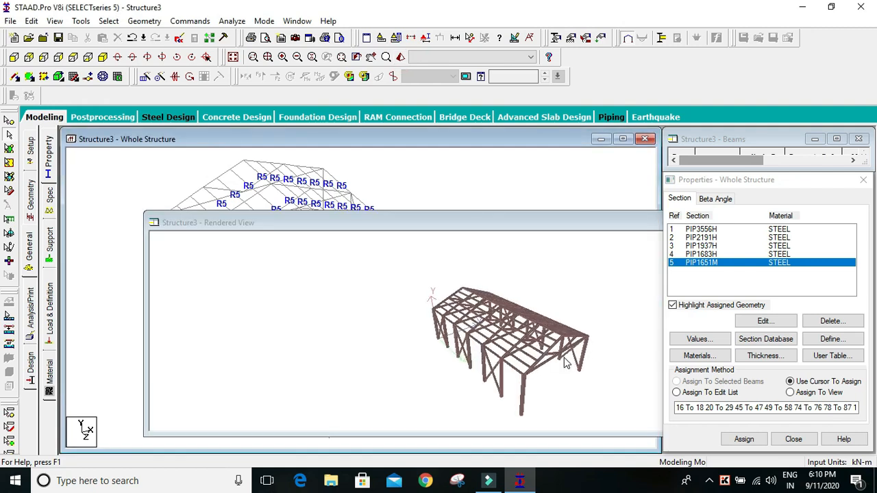
{"action": "left_click", "coordinate": [566, 389]}
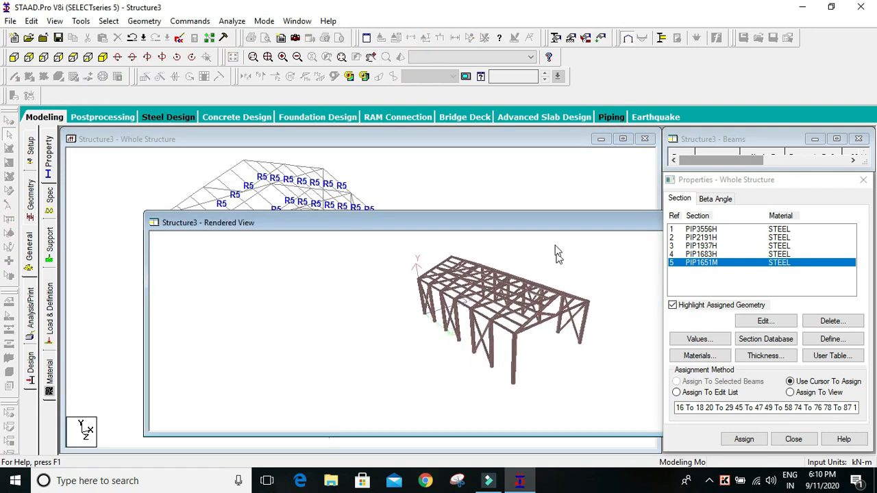
{"action": "left_click_drag", "start_coordinate": [556, 223], "coordinate": [410, 171]}
{"action": "left_click_drag", "start_coordinate": [334, 299], "coordinate": [409, 268]}
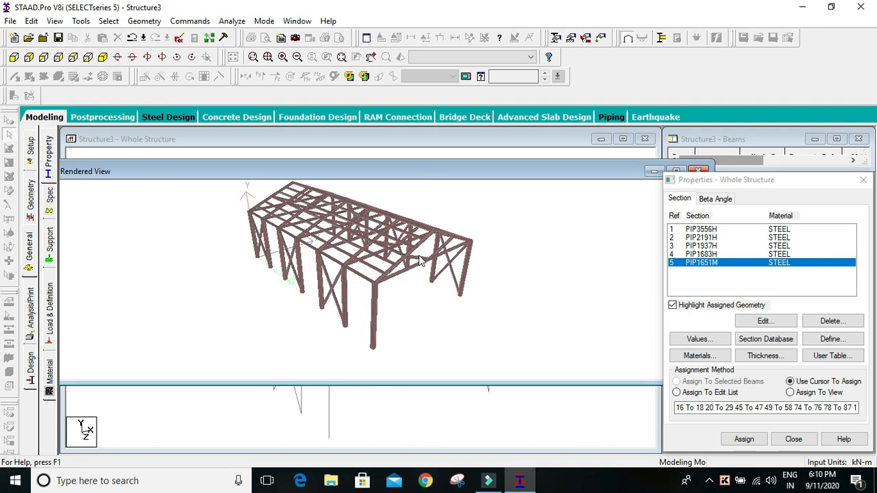
{"action": "double_click", "coordinate": [624, 171]}
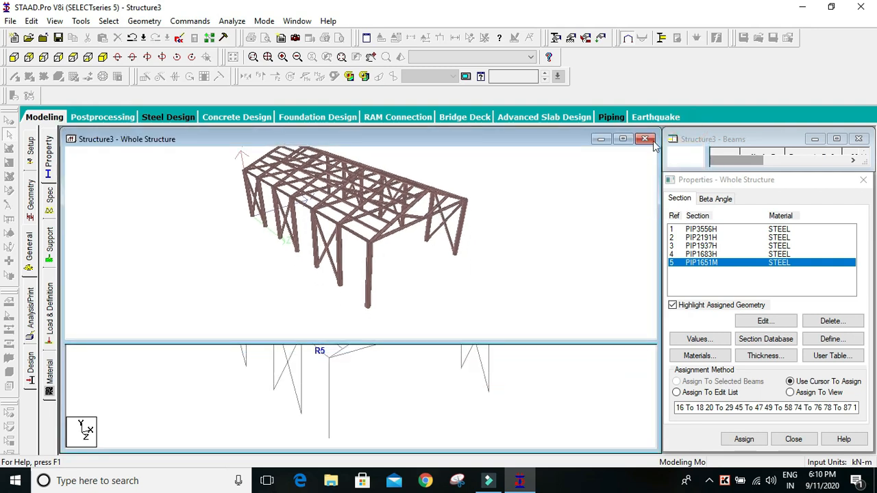
{"action": "left_click", "coordinate": [645, 139]}
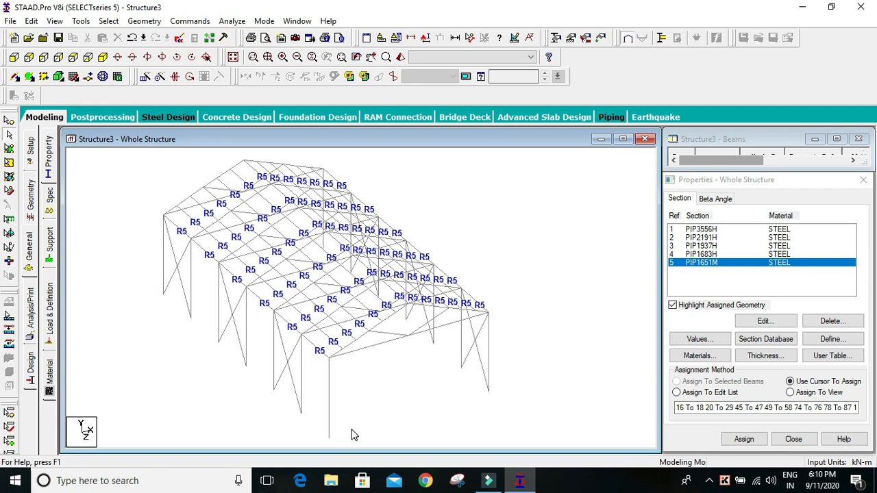
Create a pinned support definition for the structure
{"action": "left_click", "coordinate": [48, 247]}
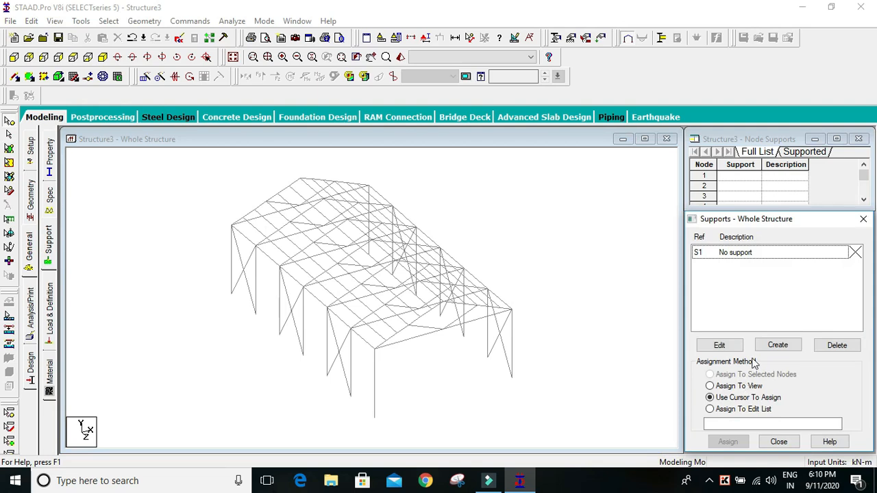
{"action": "left_click", "coordinate": [777, 344]}
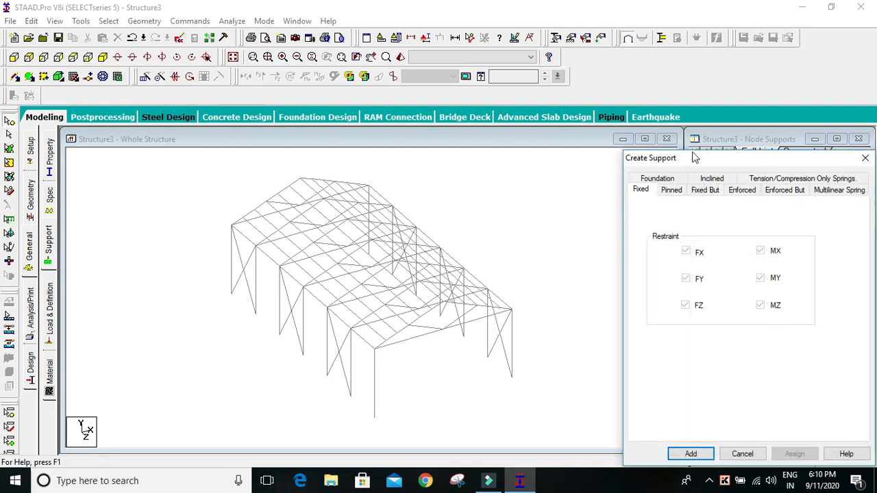
{"action": "left_click_drag", "start_coordinate": [705, 159], "coordinate": [651, 109]}
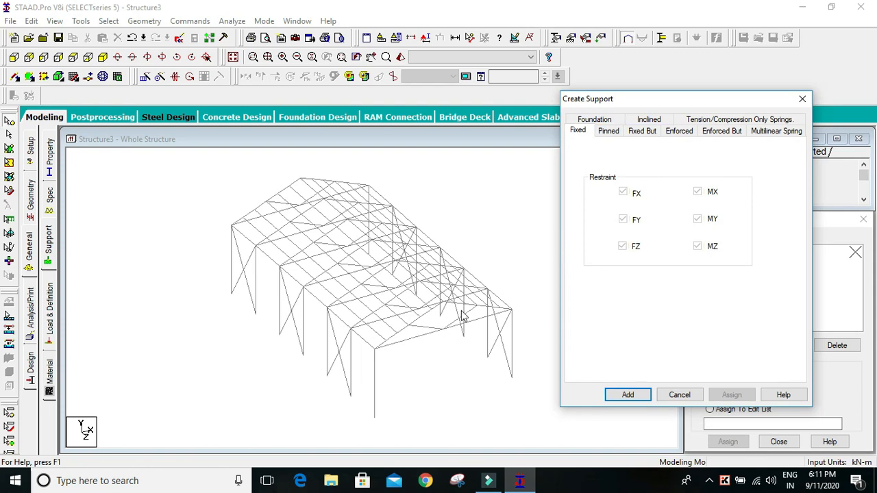
{"action": "left_click", "coordinate": [610, 132]}
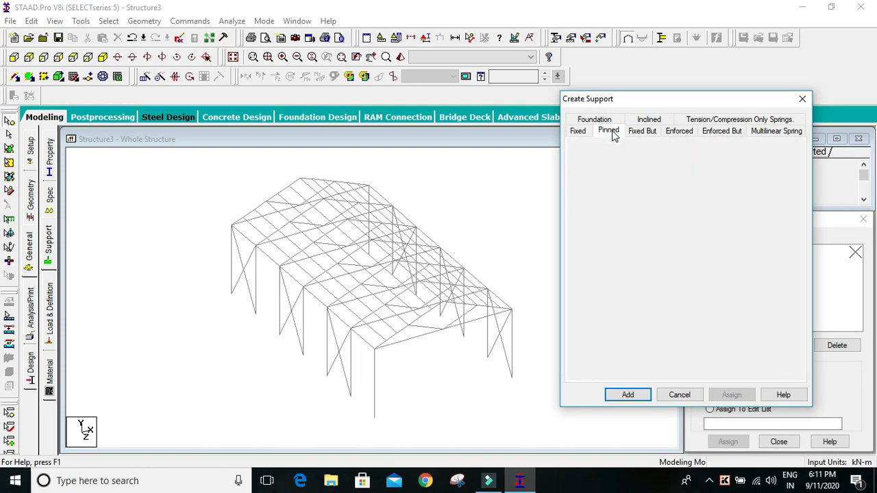
{"action": "left_click", "coordinate": [626, 395]}
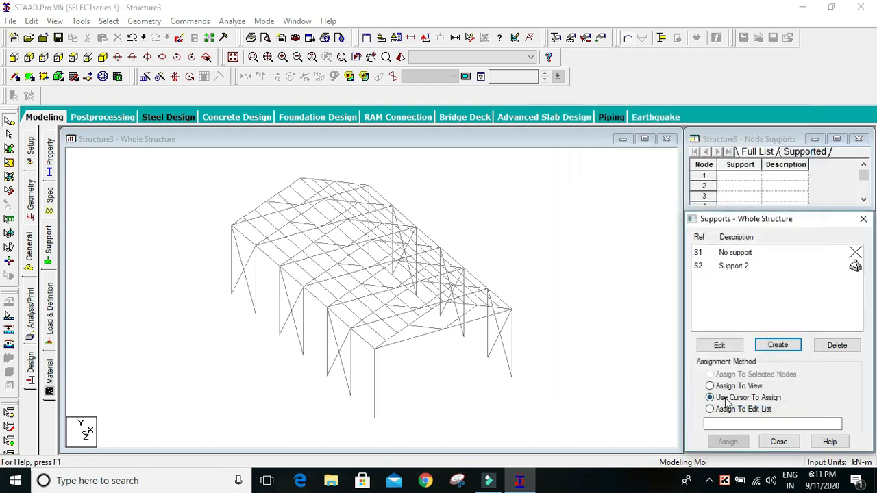
Select all column base nodes in the front elevation and assign the pinned support, Support 2, to them
{"action": "left_click", "coordinate": [753, 266]}
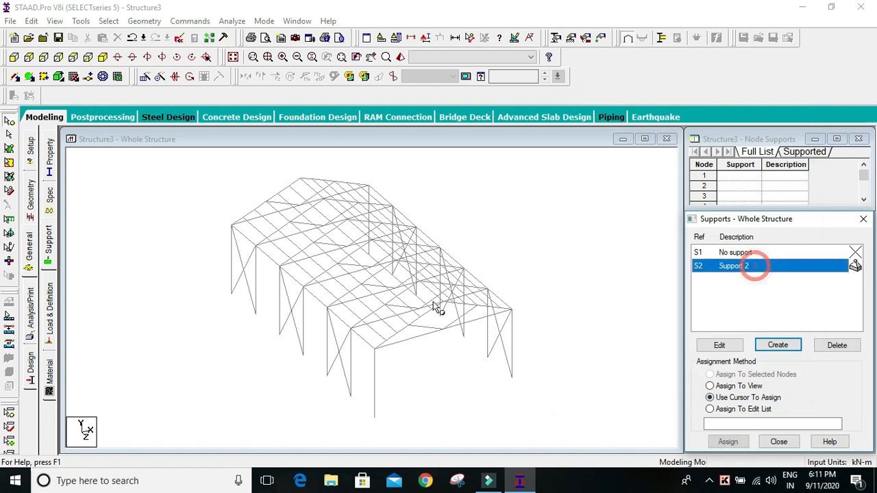
{"action": "left_click", "coordinate": [14, 57]}
{"action": "left_click_drag", "start_coordinate": [591, 405], "coordinate": [122, 430]}
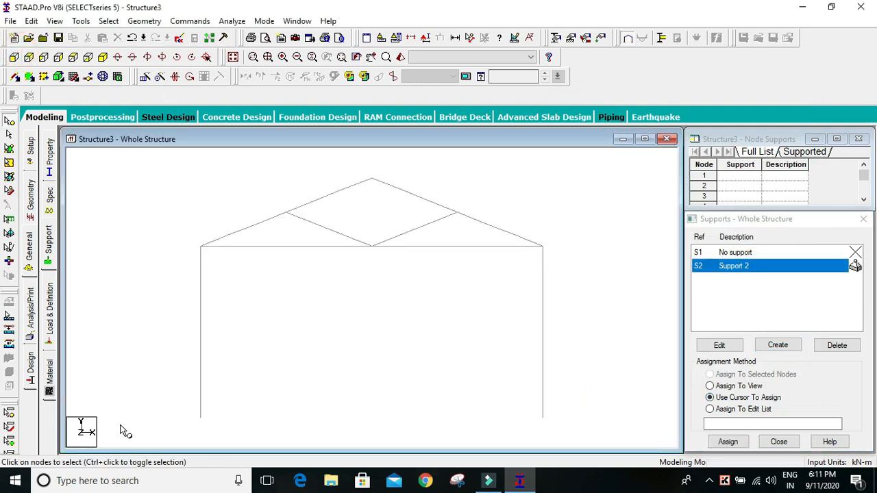
{"action": "left_click_drag", "start_coordinate": [581, 401], "coordinate": [182, 440]}
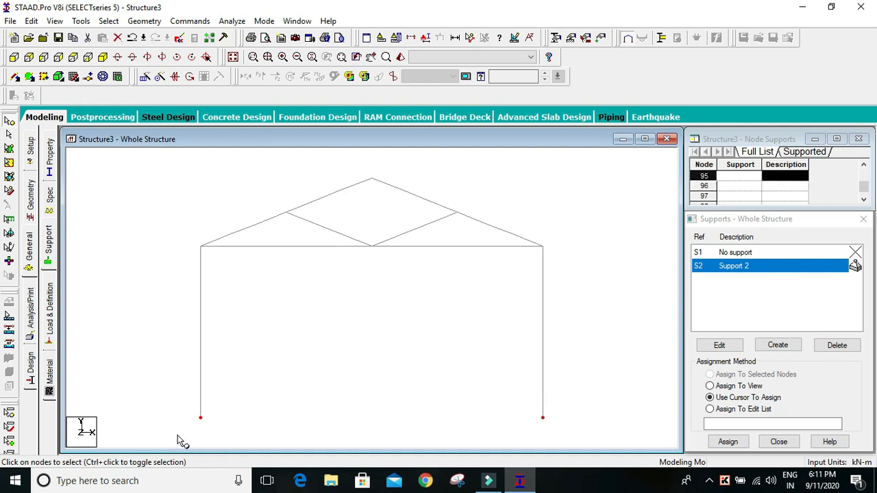
{"action": "left_click", "coordinate": [98, 60]}
{"action": "scroll", "coordinate": [224, 320], "scroll_direction": "up", "scroll_amount": 2}
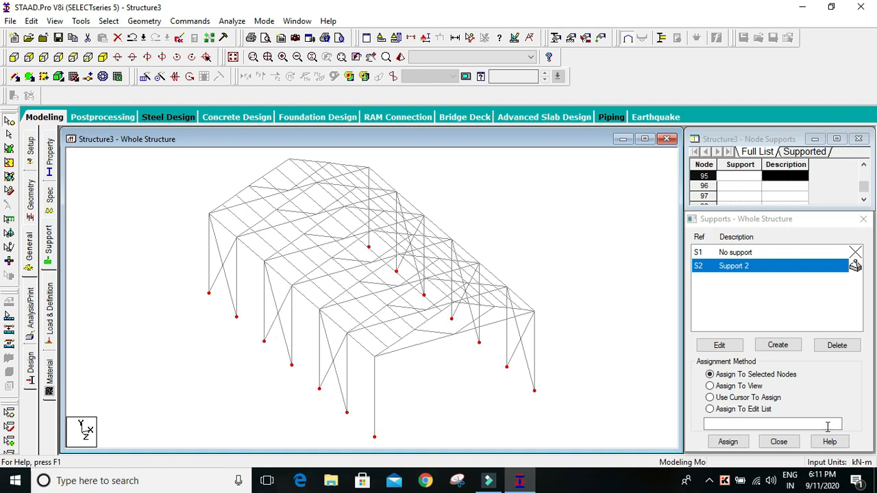
{"action": "left_click", "coordinate": [728, 441]}
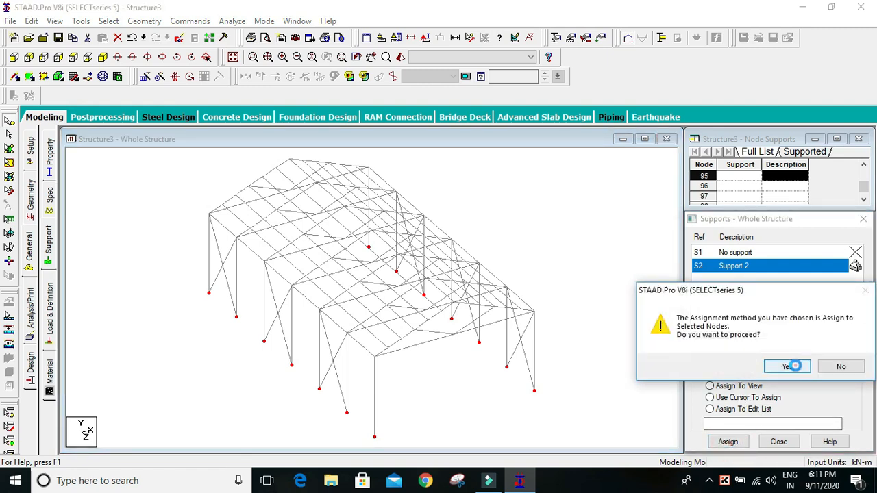
{"action": "left_click", "coordinate": [788, 366]}
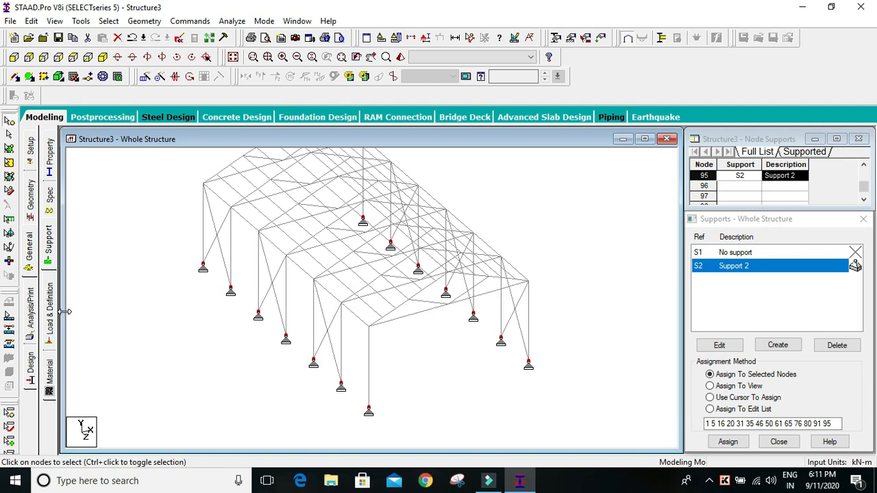
{"action": "scroll", "coordinate": [396, 278], "scroll_direction": "down", "scroll_amount": 1}
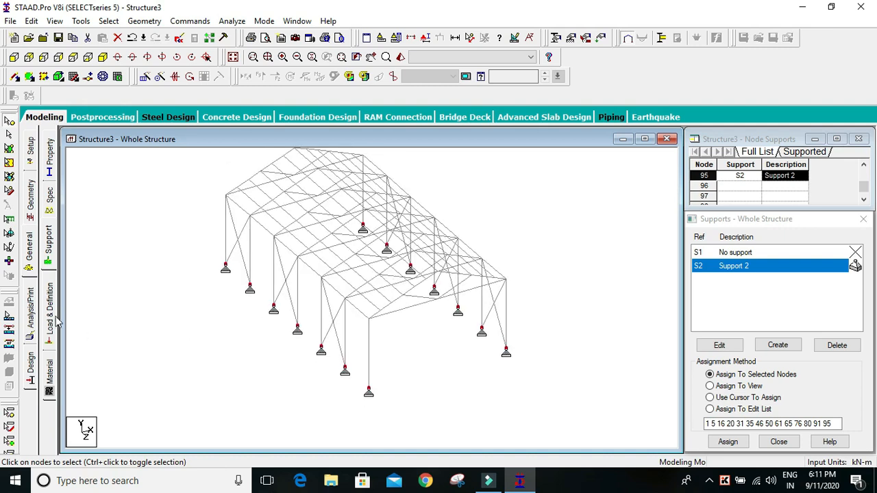
Add a wind load definition of type 1 with the comment WIND 1
{"action": "left_click", "coordinate": [49, 308]}
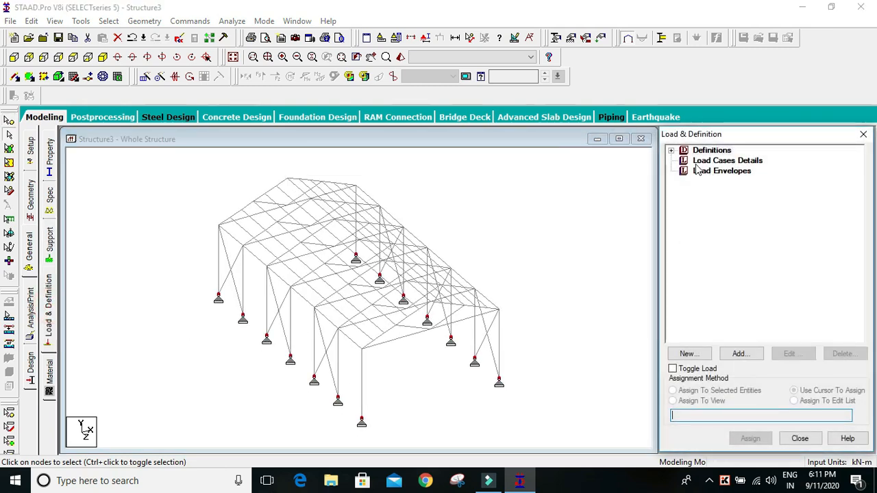
{"action": "left_click", "coordinate": [671, 151]}
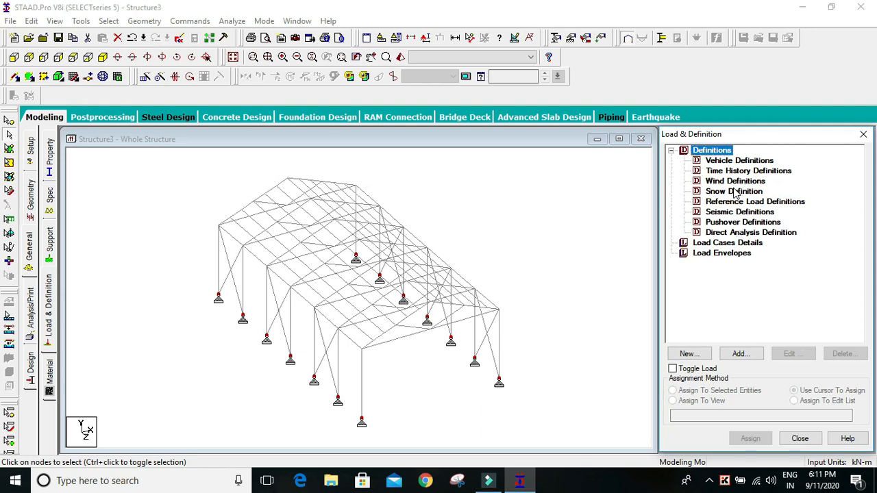
{"action": "left_click", "coordinate": [712, 243]}
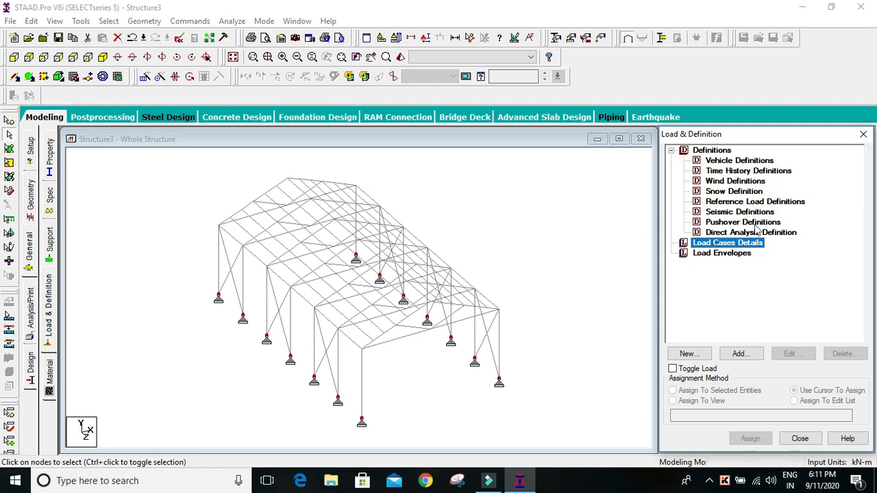
{"action": "left_click", "coordinate": [737, 181]}
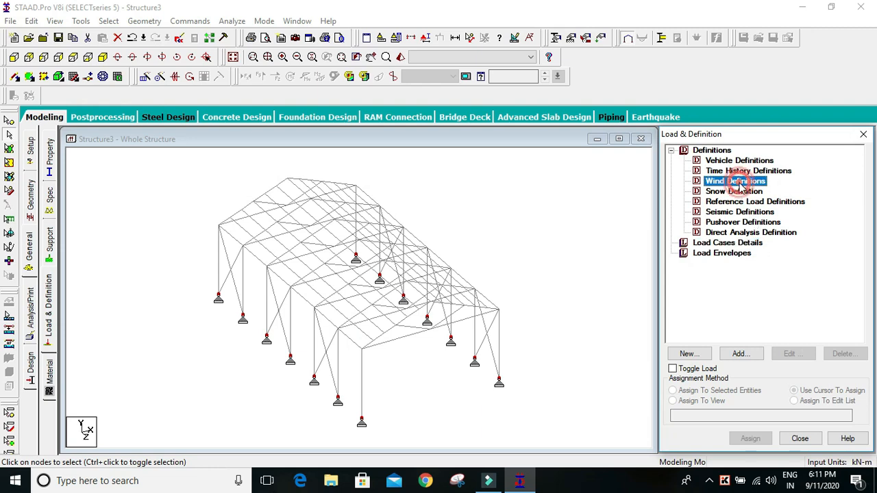
{"action": "left_click", "coordinate": [740, 353]}
{"action": "left_click_drag", "start_coordinate": [490, 142], "coordinate": [508, 106]}
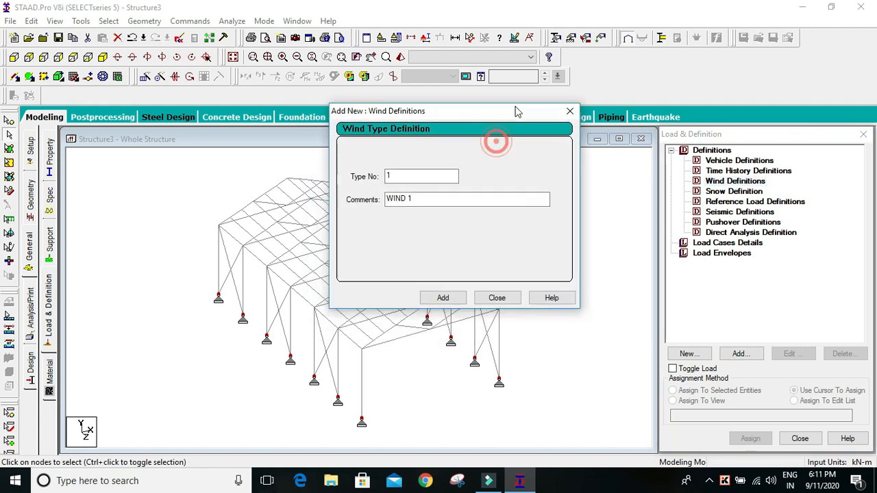
{"action": "left_click", "coordinate": [500, 289]}
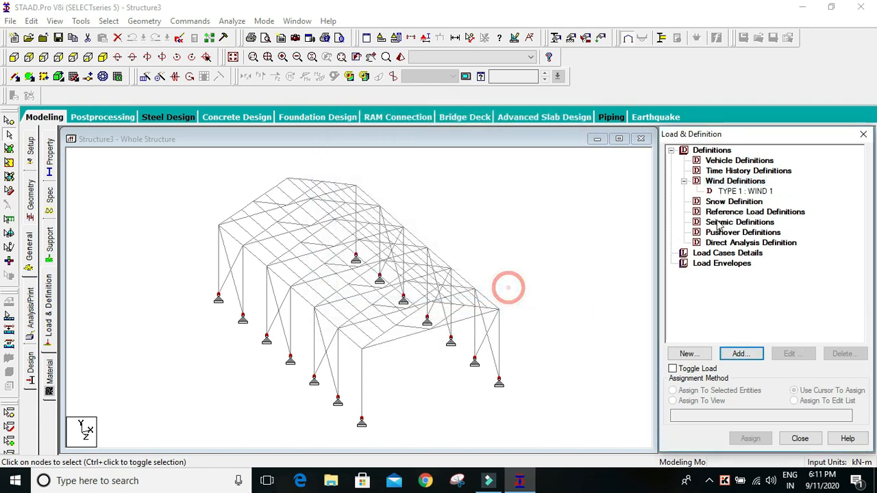
Start the ASCE-7 intensity calculation for the WIND 1 definition, using the 2010 edition and building classification Category II
{"action": "left_click", "coordinate": [766, 192]}
{"action": "left_click", "coordinate": [754, 354]}
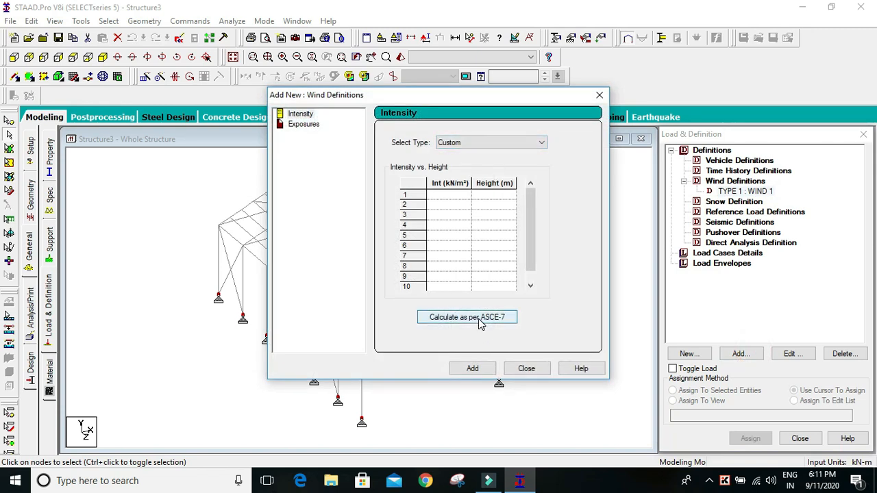
{"action": "left_click", "coordinate": [479, 322]}
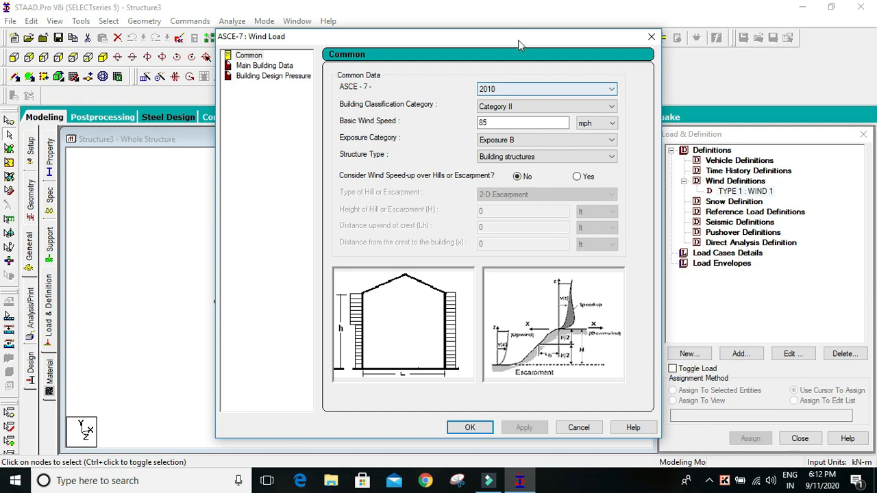
{"action": "left_click_drag", "start_coordinate": [518, 39], "coordinate": [524, 29]}
{"action": "left_click", "coordinate": [609, 79]}
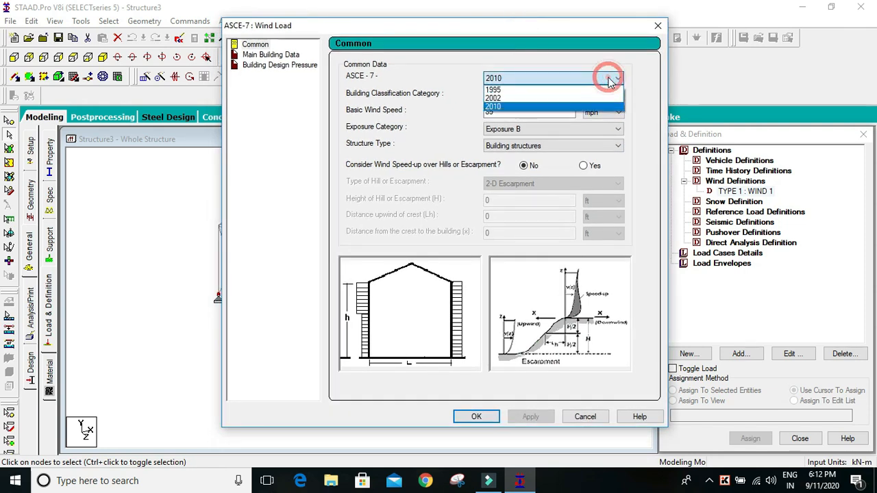
{"action": "left_click", "coordinate": [609, 80]}
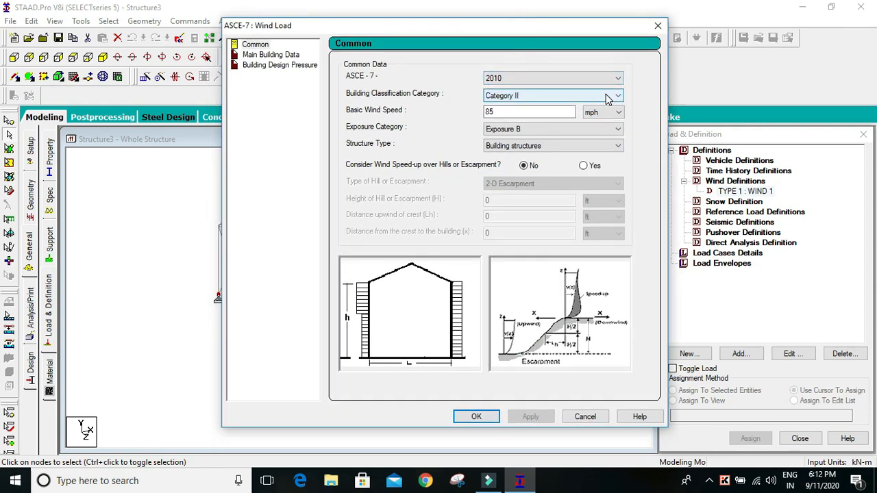
{"action": "left_click", "coordinate": [608, 98]}
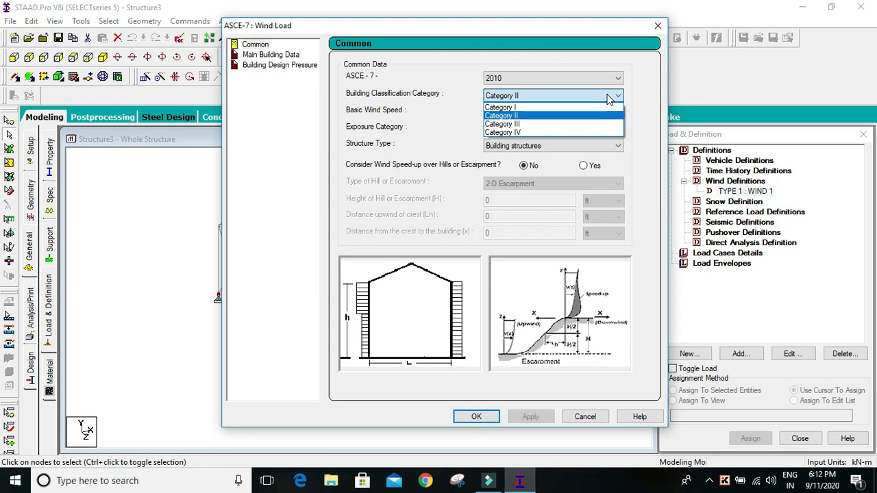
{"action": "left_click", "coordinate": [609, 98]}
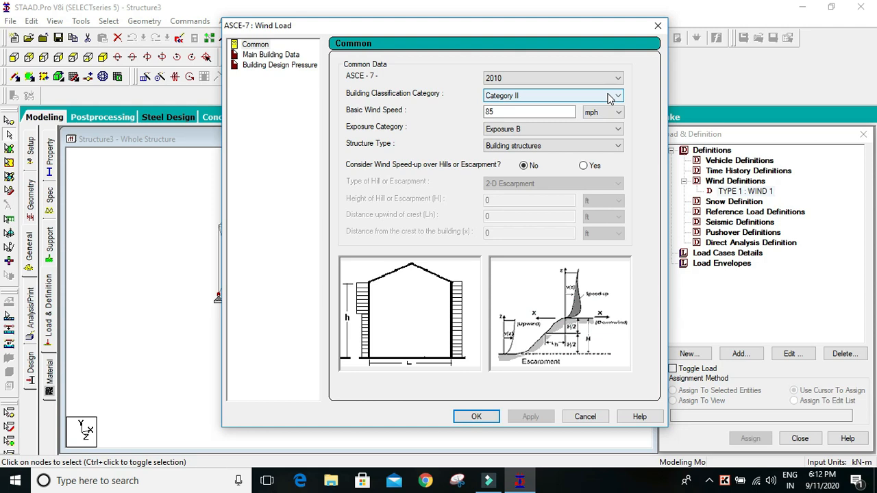
{"action": "left_click", "coordinate": [609, 98]}
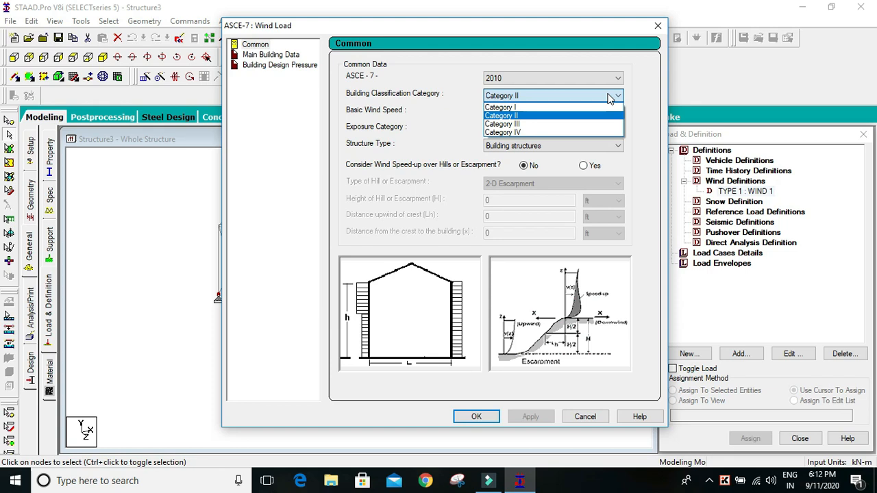
{"action": "left_click", "coordinate": [531, 116]}
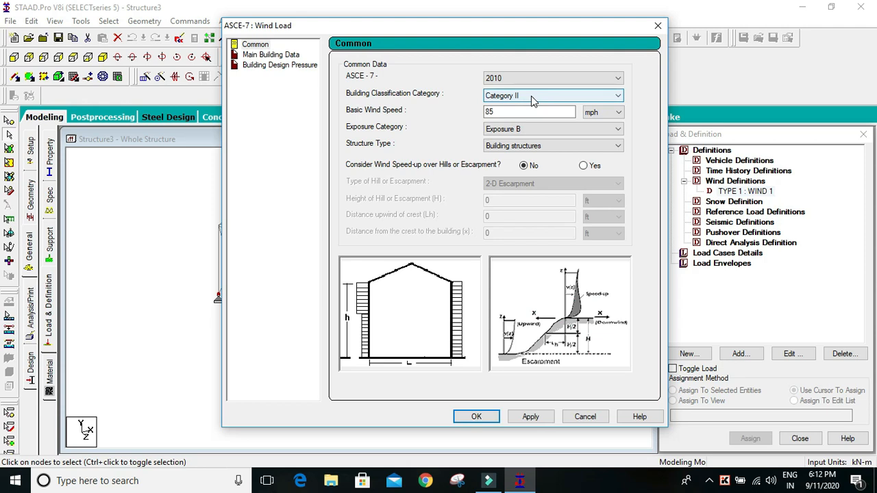
Set the basic wind speed to 29 m/sec in the common wind data
{"action": "left_click", "coordinate": [549, 112]}
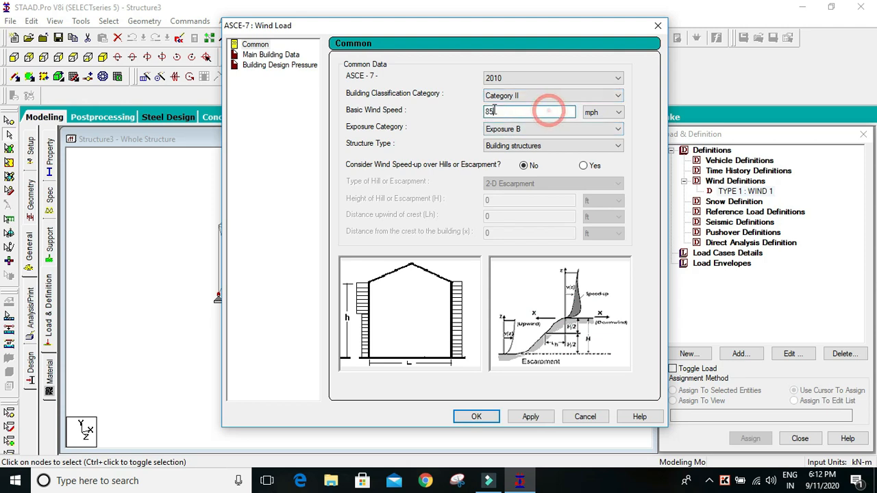
{"action": "left_click_drag", "start_coordinate": [549, 112], "coordinate": [467, 113]}
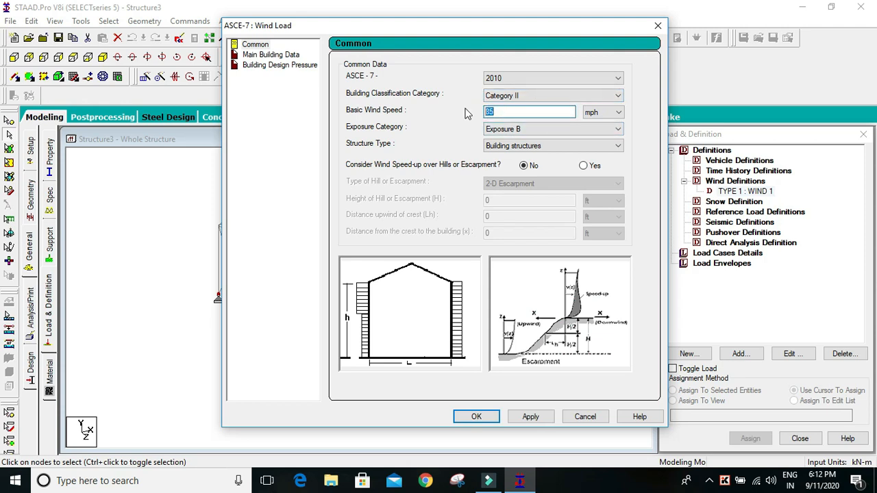
{"action": "double_click", "coordinate": [501, 112]}
{"action": "type", "text": "29"}
{"action": "left_click", "coordinate": [601, 114]}
{"action": "left_click", "coordinate": [605, 132]}
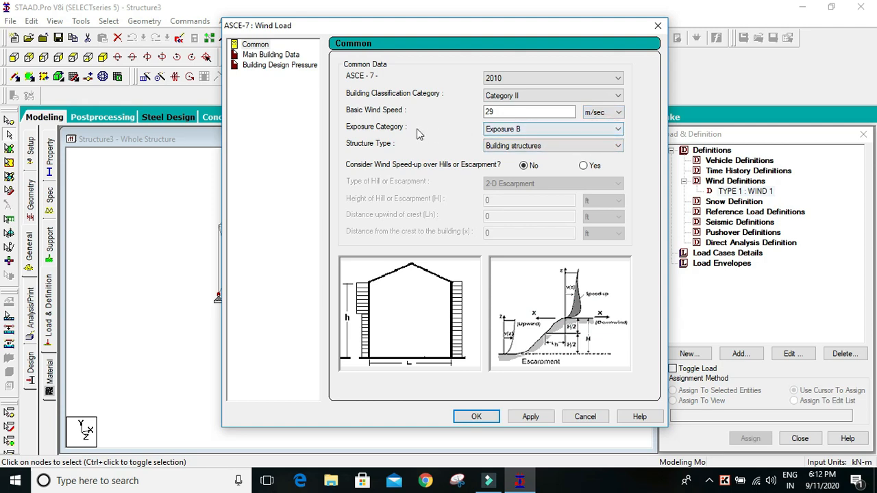
Choose Exposure B as the exposure category and apply the common wind data
{"action": "left_click", "coordinate": [581, 132]}
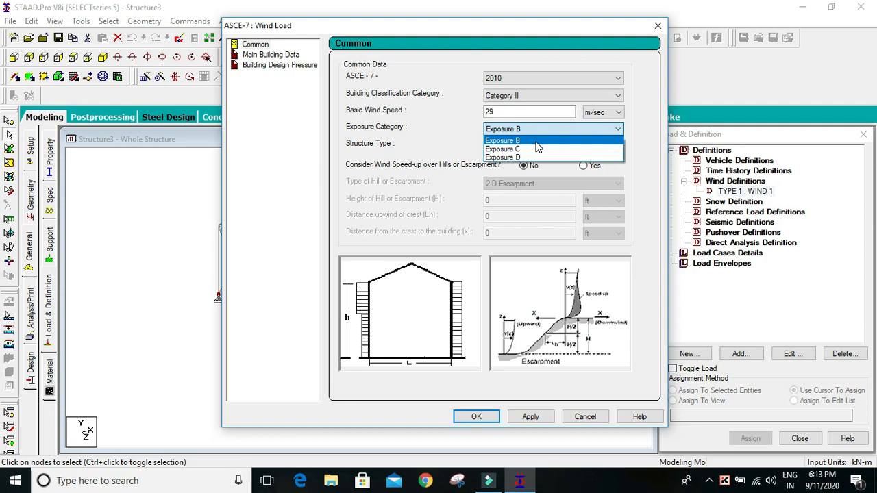
{"action": "left_click", "coordinate": [537, 142]}
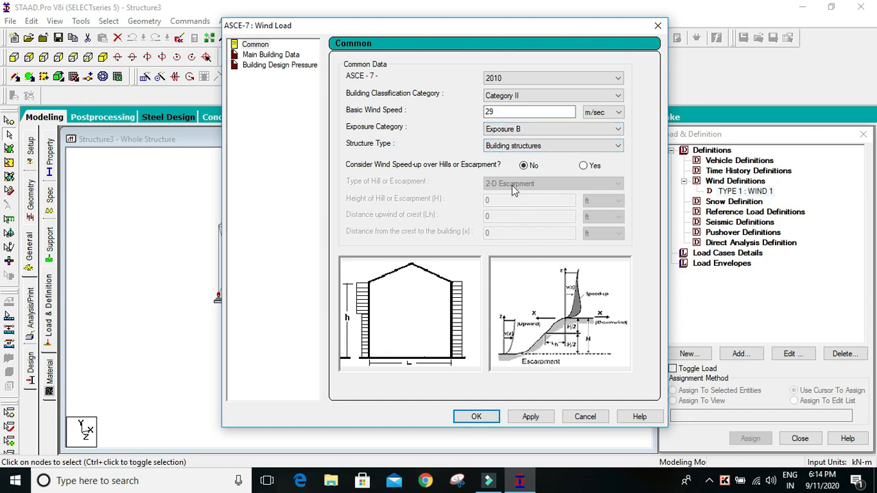
{"action": "left_click", "coordinate": [532, 417]}
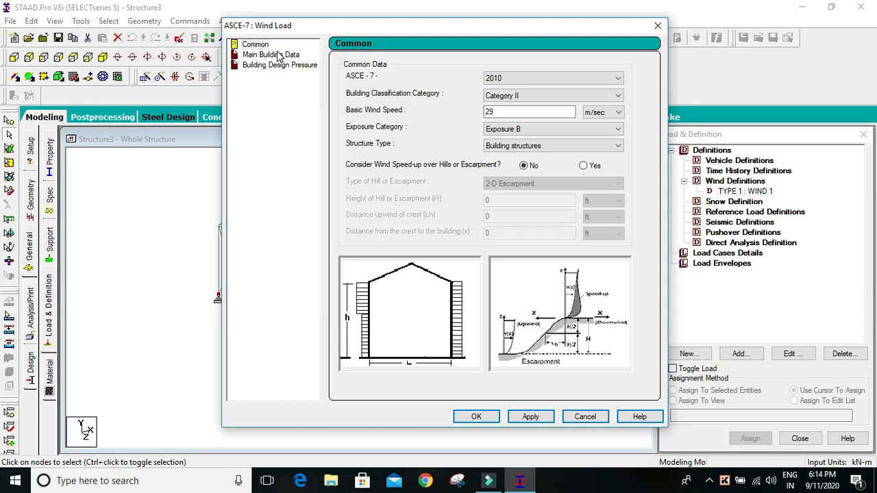
Set the building height to 7 m in the ASCE-7 main building data
{"action": "left_click", "coordinate": [274, 55]}
{"action": "left_click_drag", "start_coordinate": [521, 79], "coordinate": [487, 79]}
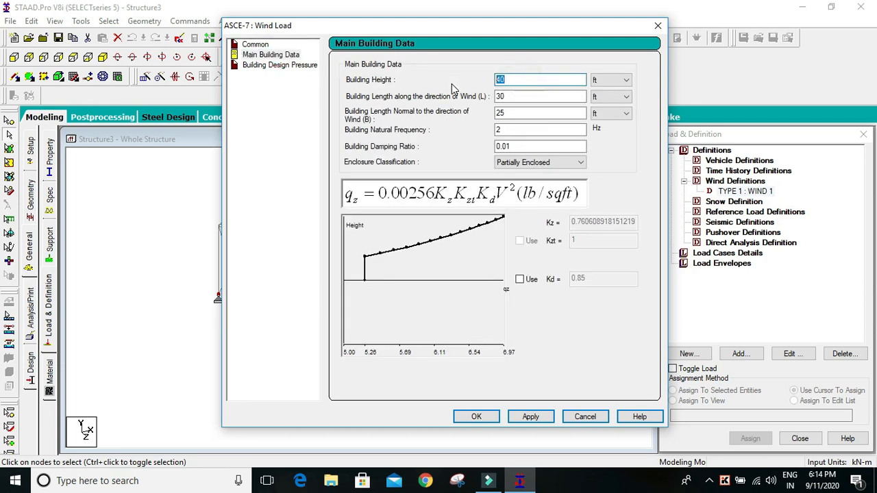
{"action": "left_click_drag", "start_coordinate": [514, 25], "coordinate": [679, 26]}
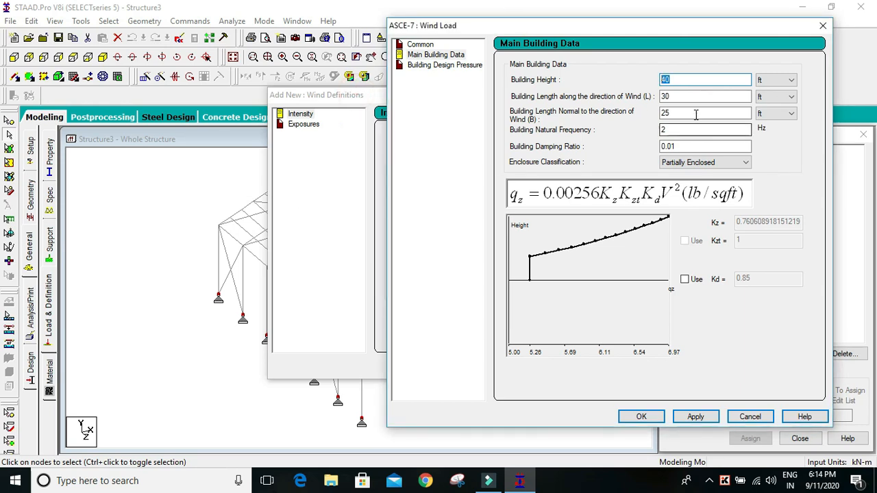
{"action": "key", "text": "BackSpace"}
{"action": "type", "text": "7"}
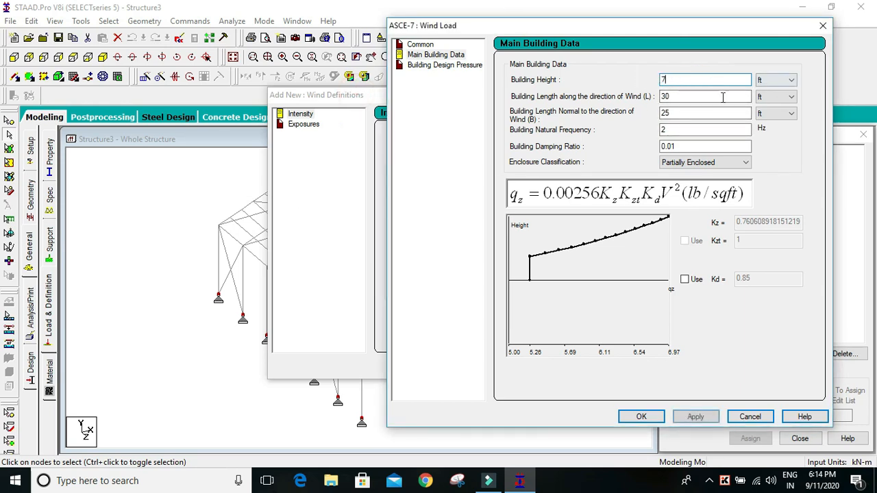
{"action": "left_click", "coordinate": [791, 80]}
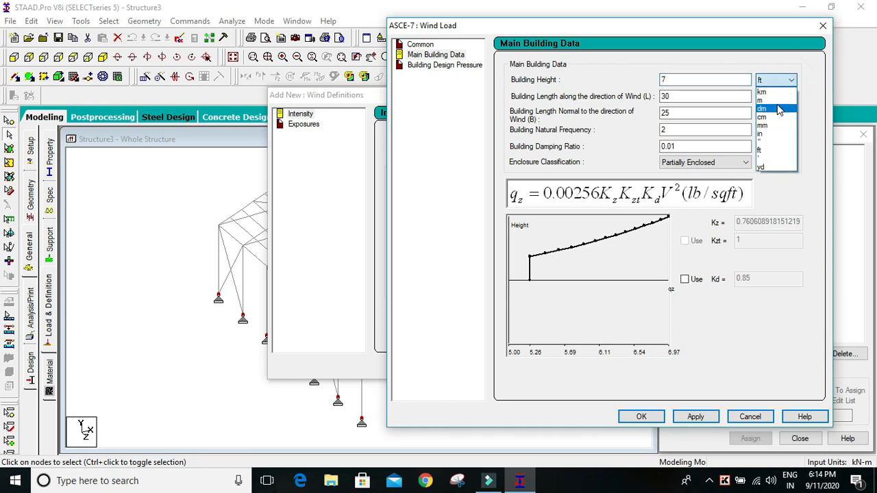
{"action": "left_click", "coordinate": [776, 101]}
Set the building length to 10 ft along the wind direction and 18 ft normal to it
{"action": "double_click", "coordinate": [737, 96]}
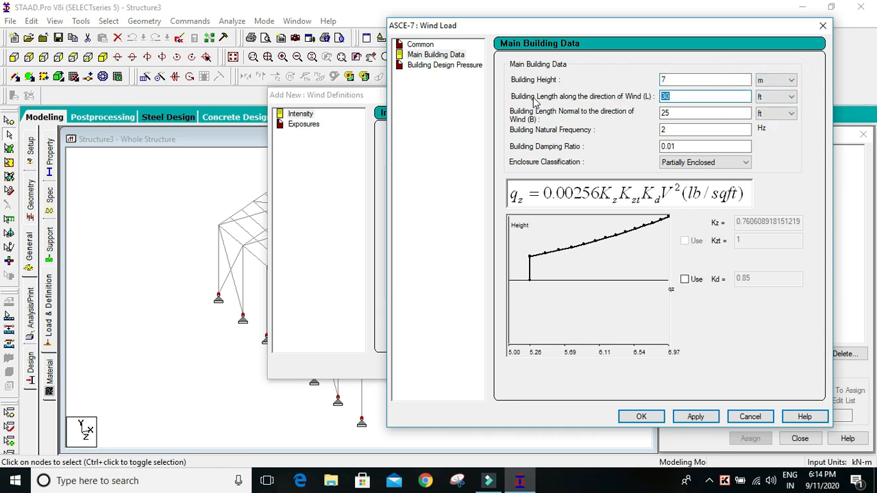
{"action": "left_click", "coordinate": [690, 99]}
{"action": "left_click_drag", "start_coordinate": [661, 98], "coordinate": [652, 99]}
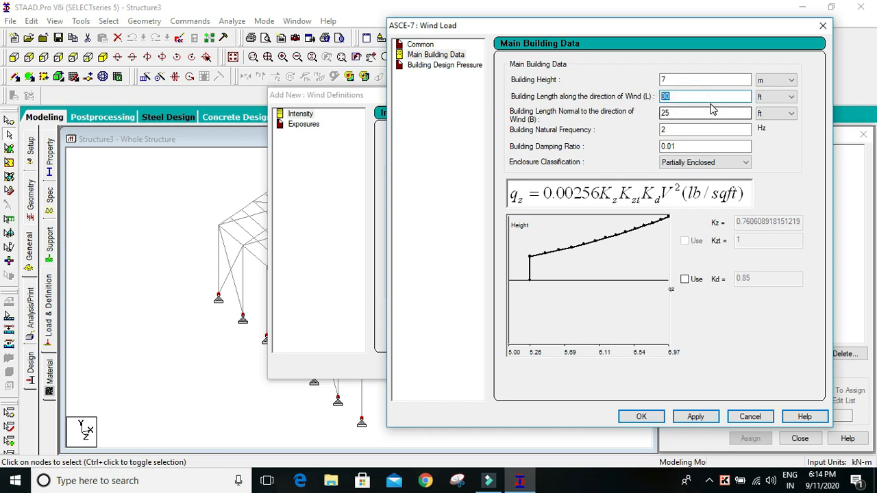
{"action": "type", "text": "1"}
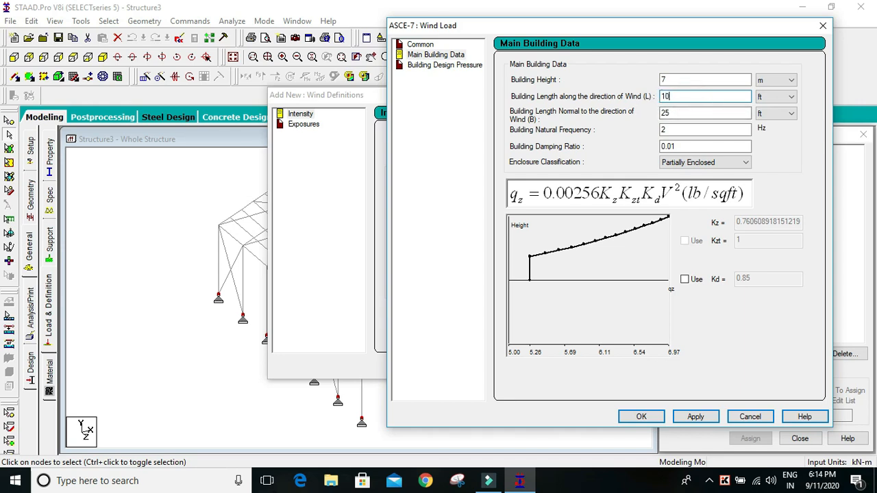
{"action": "left_click_drag", "start_coordinate": [689, 115], "coordinate": [659, 115]}
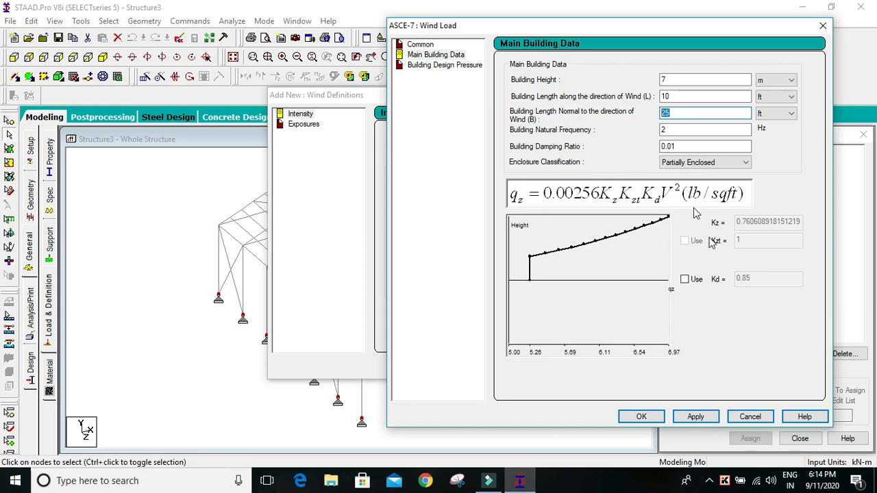
{"action": "type", "text": "18"}
Set the building damping ratio to 0.02 and apply the main building data
{"action": "left_click", "coordinate": [698, 146]}
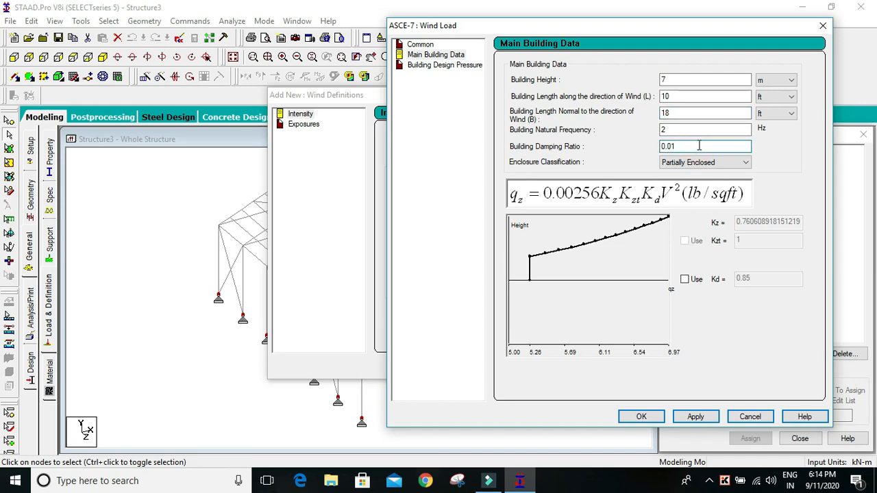
{"action": "left_click_drag", "start_coordinate": [696, 146], "coordinate": [673, 145]}
{"action": "type", "text": "2"}
{"action": "left_click", "coordinate": [769, 171]}
{"action": "left_click", "coordinate": [695, 416]}
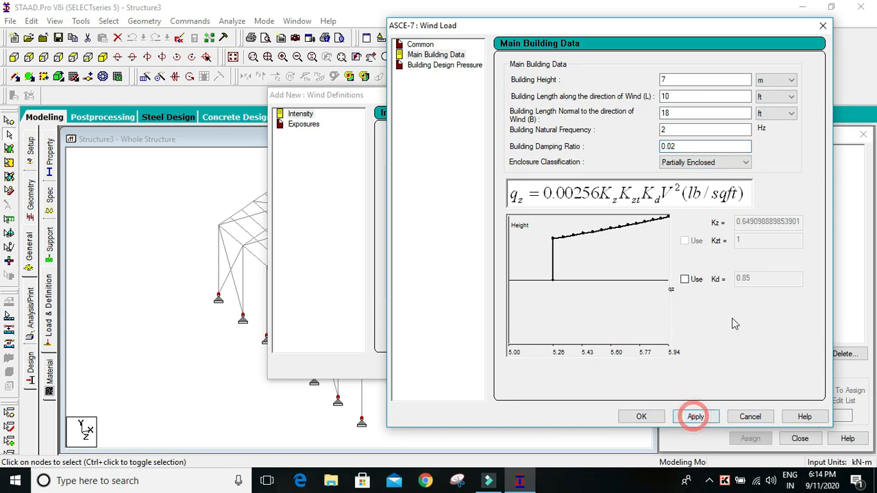
Apply the building design pressure for the windward wall and accept the ASCE-7 wind calculation
{"action": "left_click", "coordinate": [445, 65]}
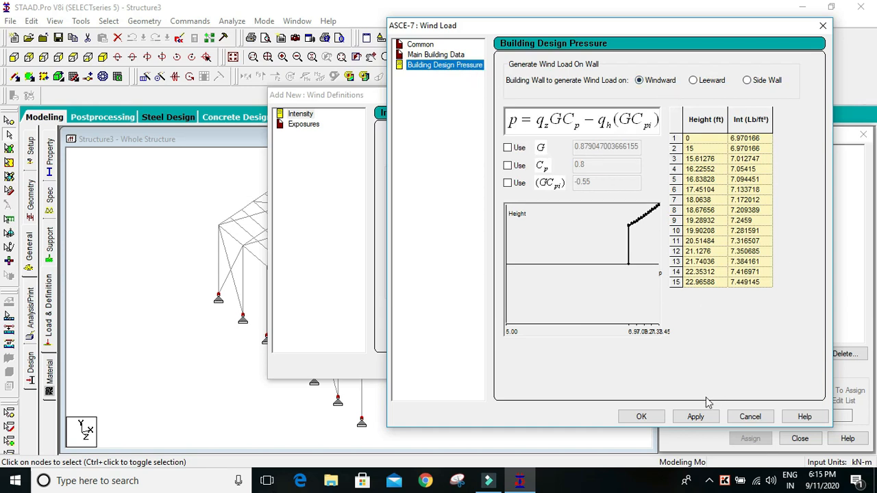
{"action": "left_click", "coordinate": [695, 416]}
{"action": "left_click", "coordinate": [641, 417]}
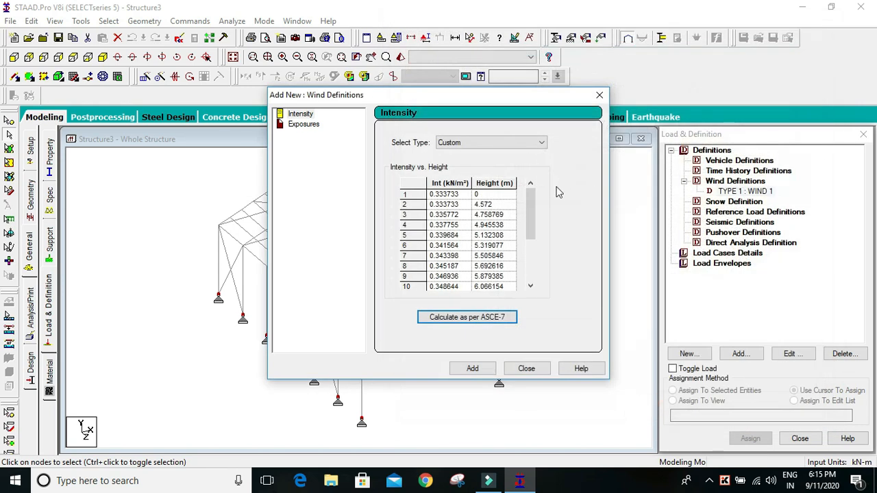
Review the calculated intensity-versus-height table and add the intensity to the WIND 1 definition
{"action": "mouse_move", "coordinate": [528, 210]}
{"action": "left_mouse_down"}
{"action": "mouse_move", "coordinate": [536, 255]}
{"action": "mouse_move", "coordinate": [530, 204]}
{"action": "left_mouse_up"}
{"action": "left_click_drag", "start_coordinate": [528, 216], "coordinate": [533, 228]}
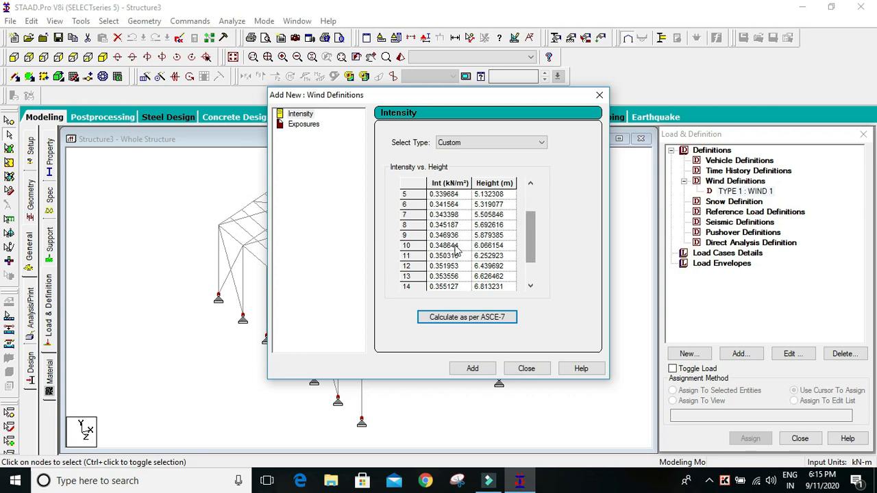
{"action": "left_click_drag", "start_coordinate": [532, 238], "coordinate": [515, 278]}
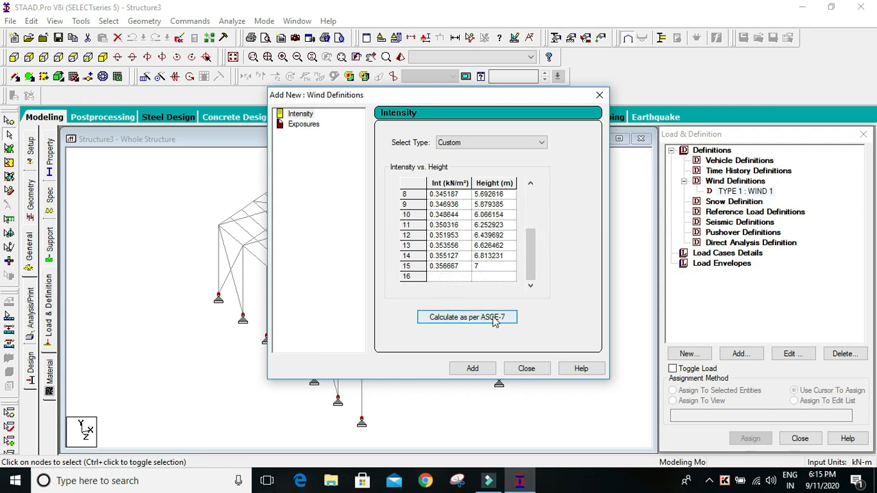
{"action": "left_click", "coordinate": [473, 368]}
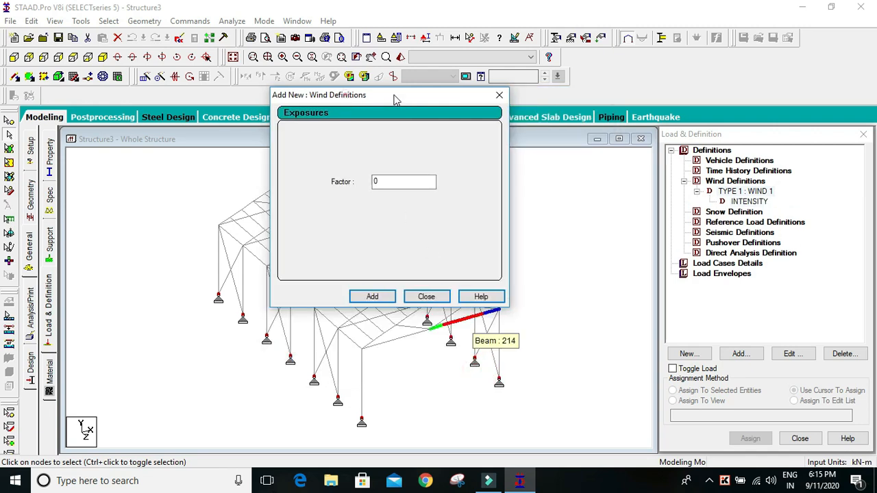
Add an exposure with factor 1 to the WIND 1 definition and finish adding wind definitions
{"action": "left_click_drag", "start_coordinate": [348, 96], "coordinate": [576, 54]}
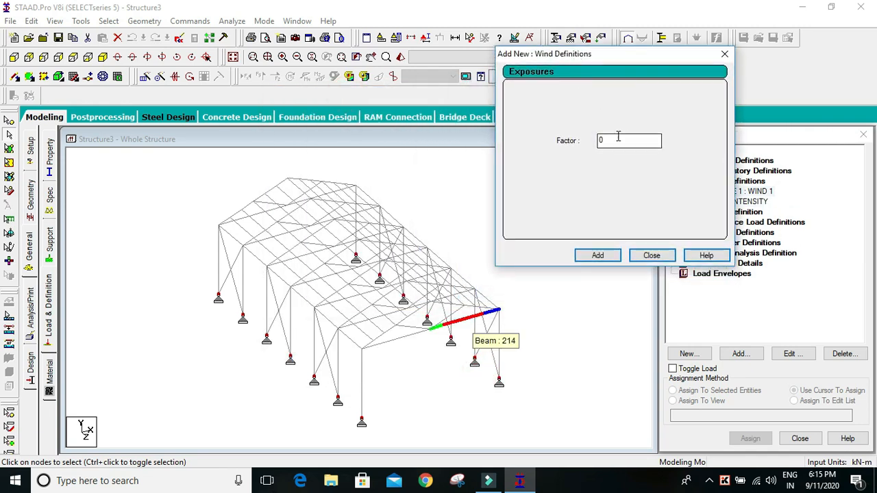
{"action": "left_click_drag", "start_coordinate": [624, 140], "coordinate": [593, 142]}
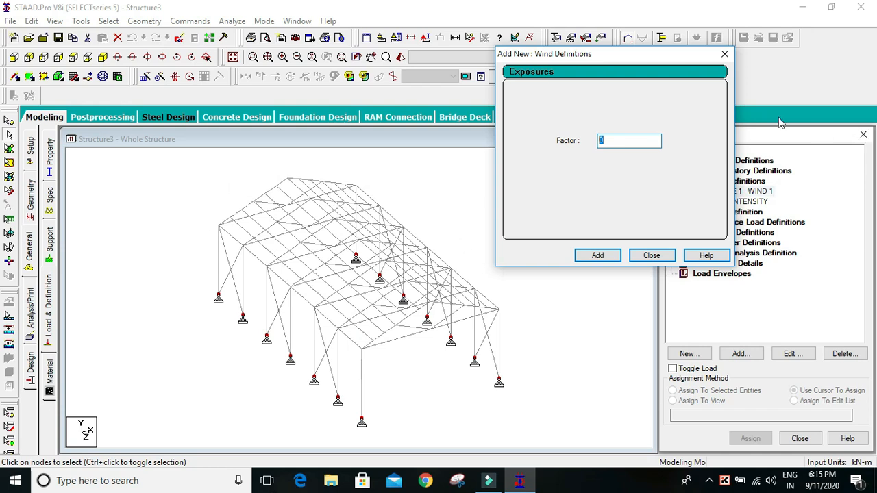
{"action": "type", "text": "1"}
{"action": "left_click", "coordinate": [597, 256]}
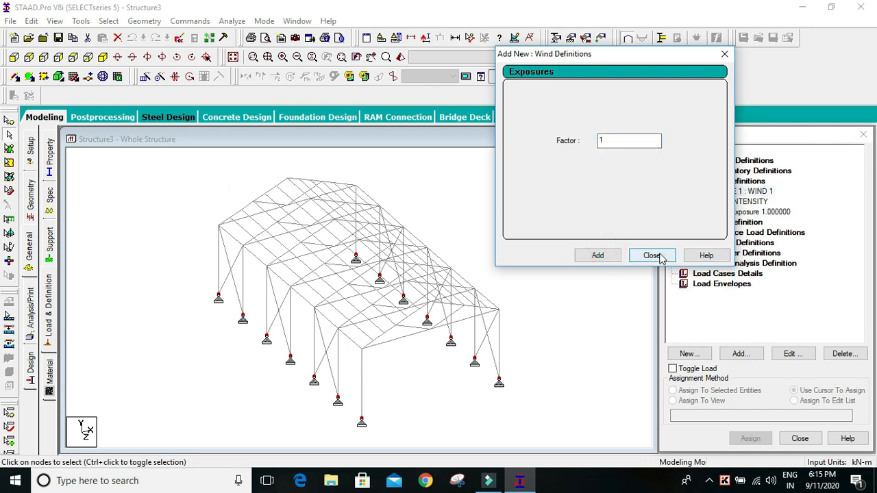
{"action": "left_click", "coordinate": [651, 255]}
Assign the wind exposure with factor 1 to the whole structure in view
{"action": "left_click", "coordinate": [757, 212]}
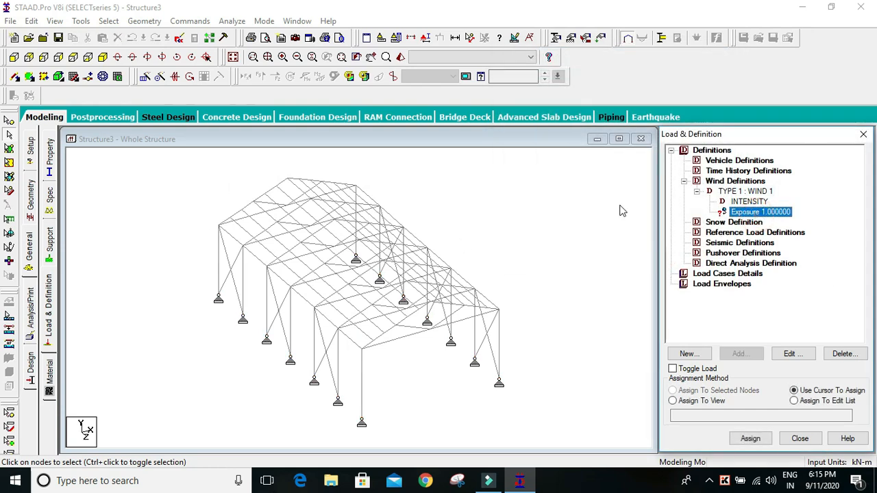
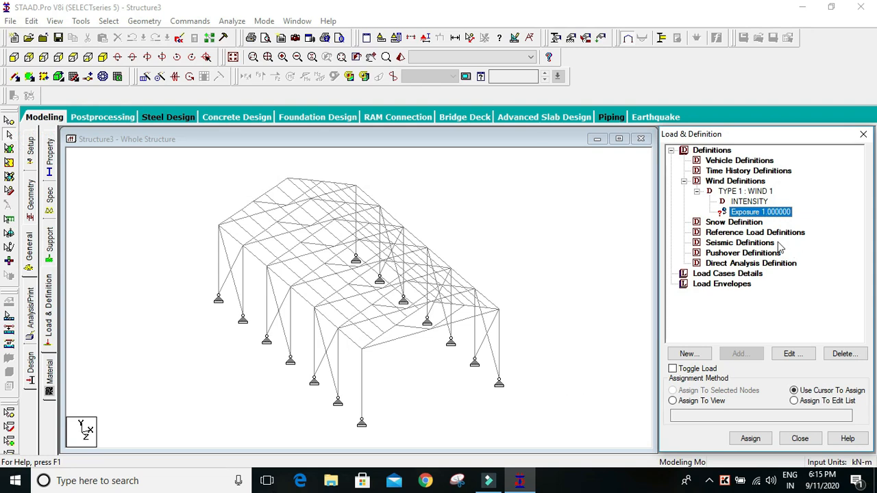
{"action": "left_click", "coordinate": [712, 401]}
{"action": "left_click", "coordinate": [752, 434]}
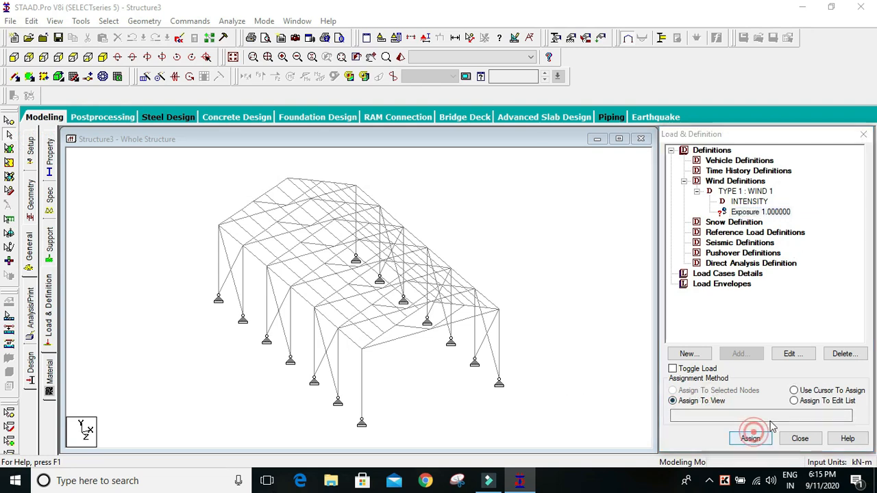
{"action": "left_click", "coordinate": [783, 321]}
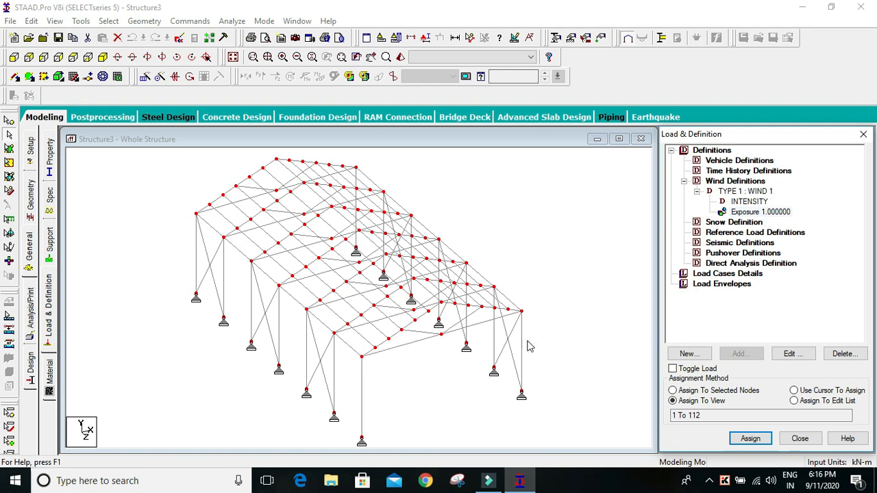
Add primary load case 1 with loading type Dead and the title DL
{"action": "left_click", "coordinate": [716, 277]}
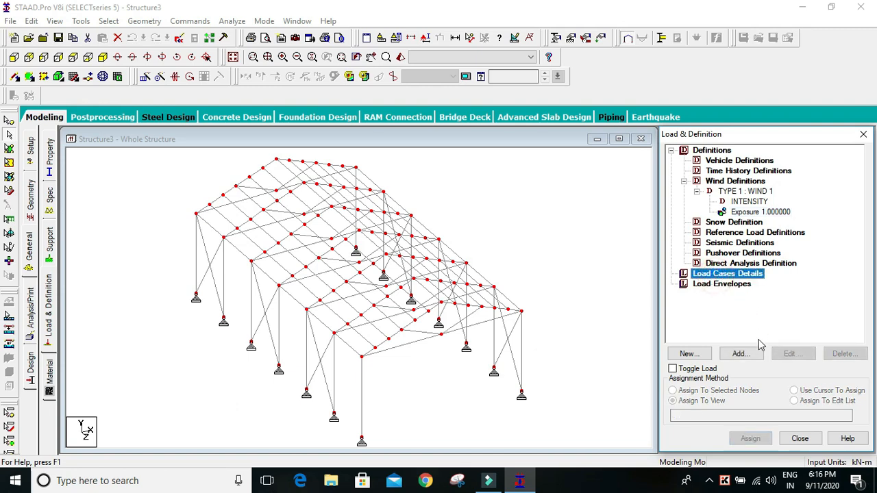
{"action": "left_click", "coordinate": [740, 354]}
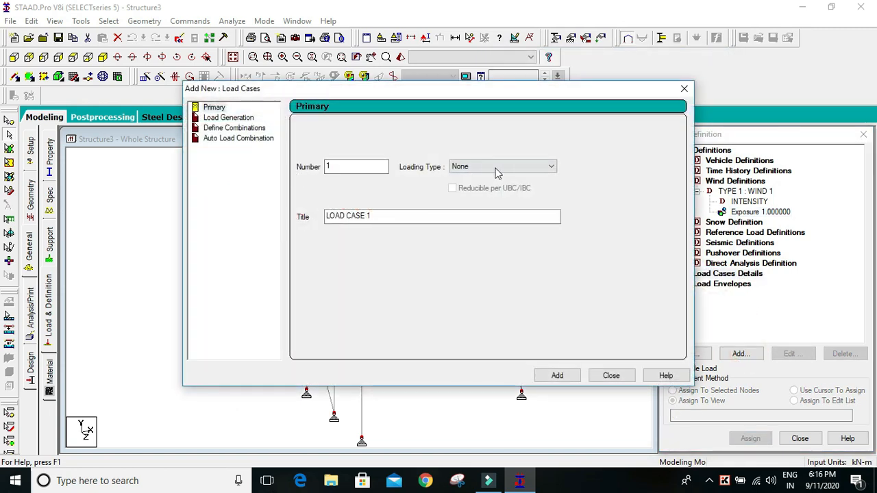
{"action": "left_click", "coordinate": [530, 168]}
{"action": "left_click", "coordinate": [482, 183]}
{"action": "left_click", "coordinate": [396, 215]}
{"action": "left_click_drag", "start_coordinate": [395, 214], "coordinate": [249, 217]}
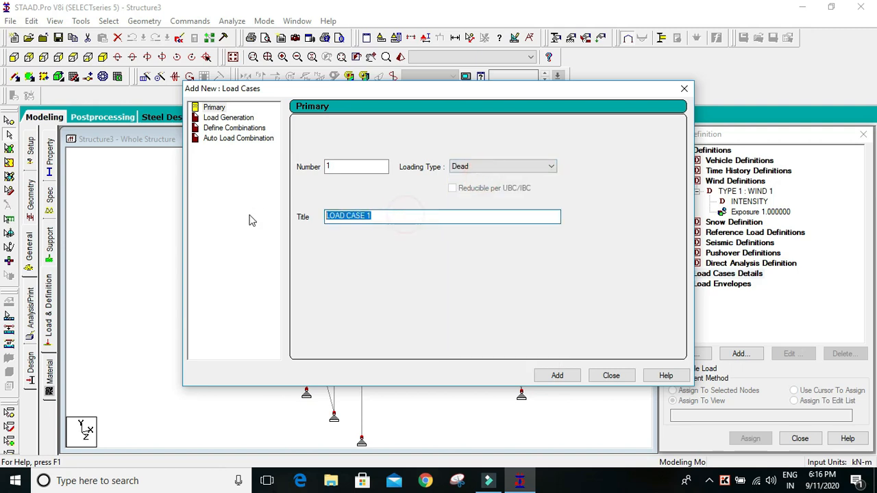
{"action": "type", "text": "DL"}
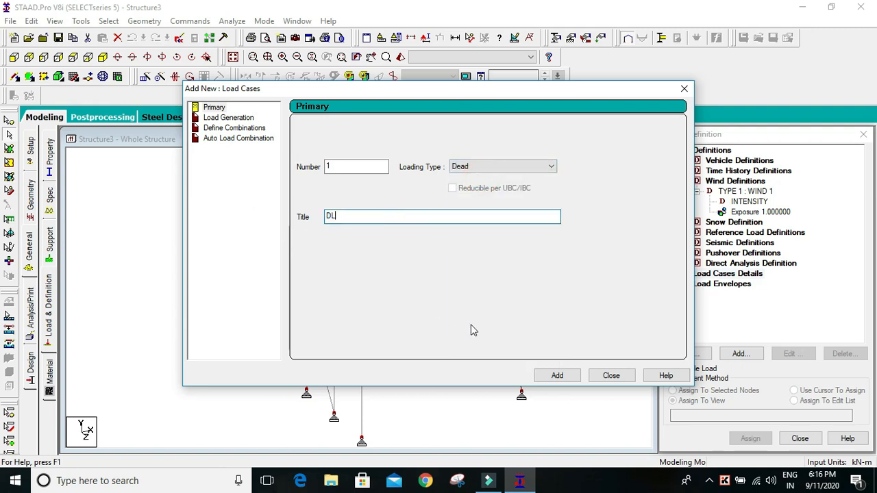
{"action": "left_click", "coordinate": [554, 376]}
{"action": "left_click", "coordinate": [538, 166]}
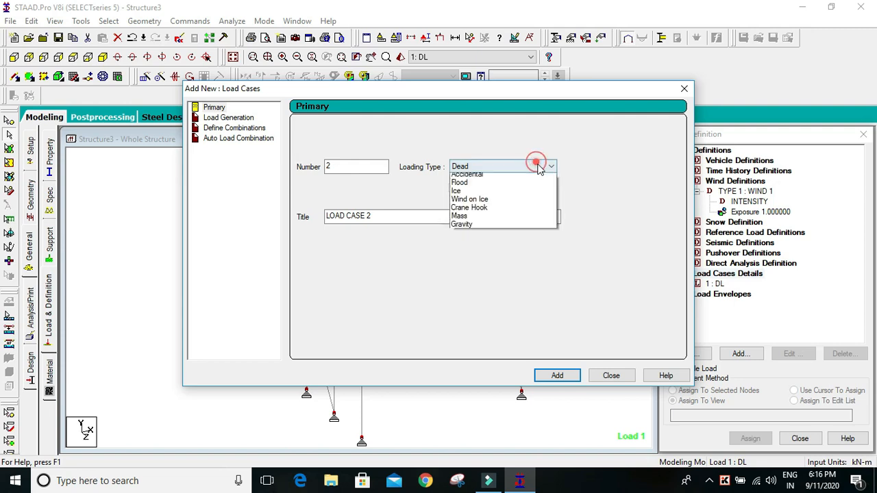
{"action": "left_click", "coordinate": [486, 191]}
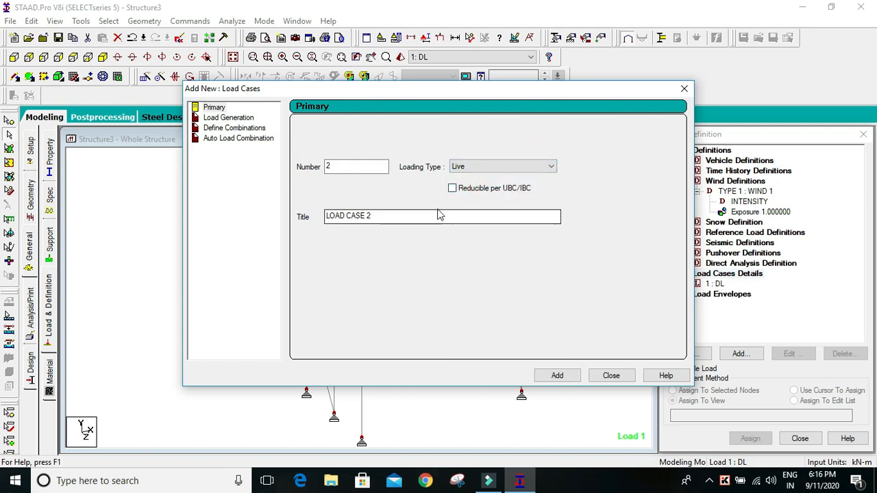
{"action": "left_click_drag", "start_coordinate": [410, 94], "coordinate": [680, 45]}
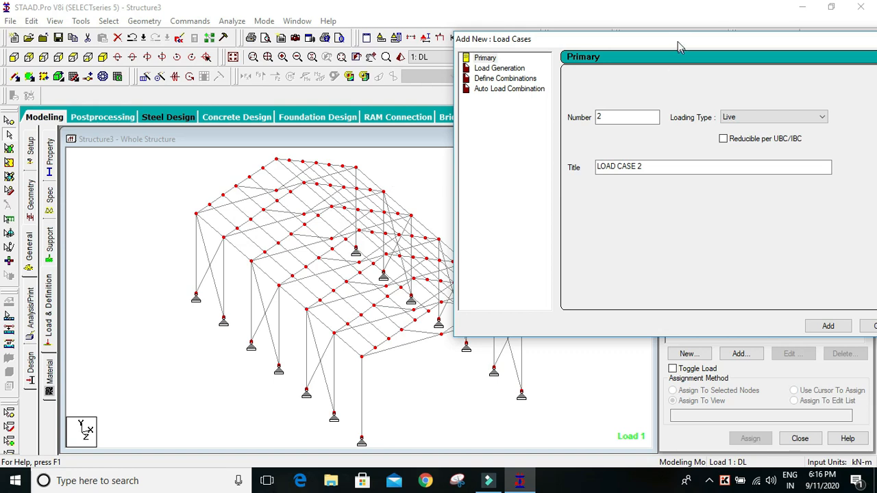
{"action": "left_click_drag", "start_coordinate": [680, 45], "coordinate": [357, 62]}
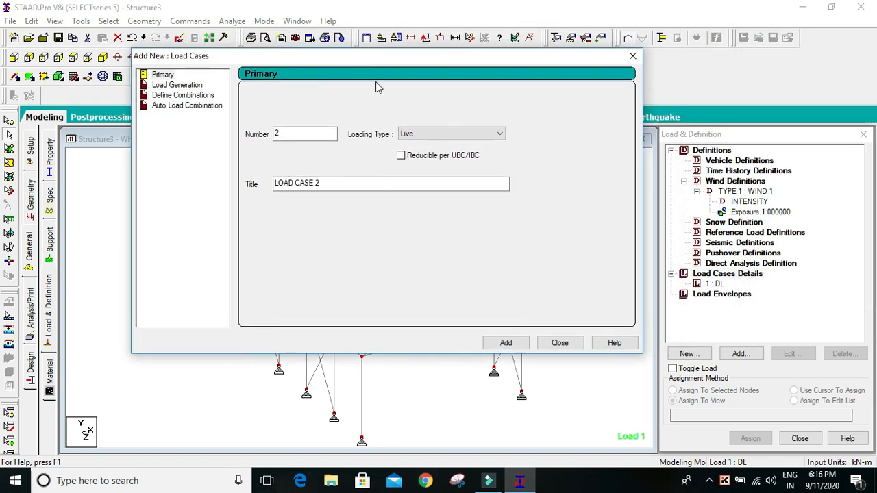
Add primary load case 2 with loading type Wind and the title WL X
{"action": "left_click", "coordinate": [498, 133]}
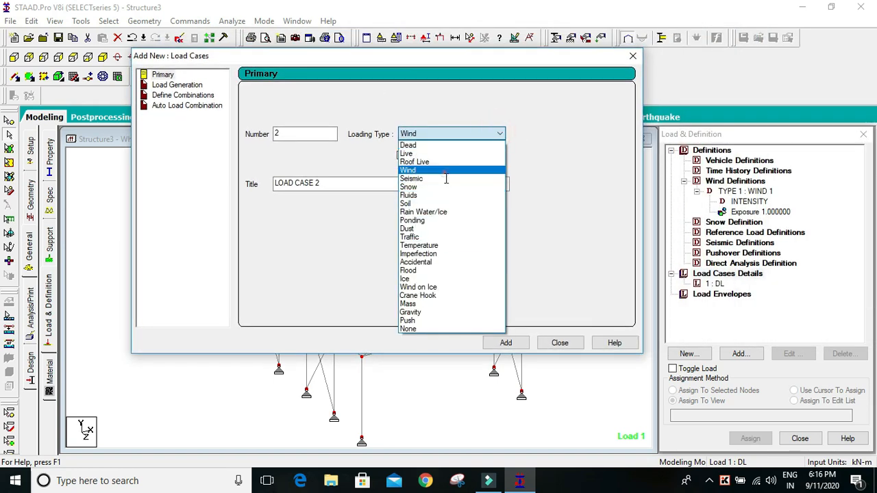
{"action": "left_click", "coordinate": [446, 170]}
{"action": "triple_click", "coordinate": [343, 182]}
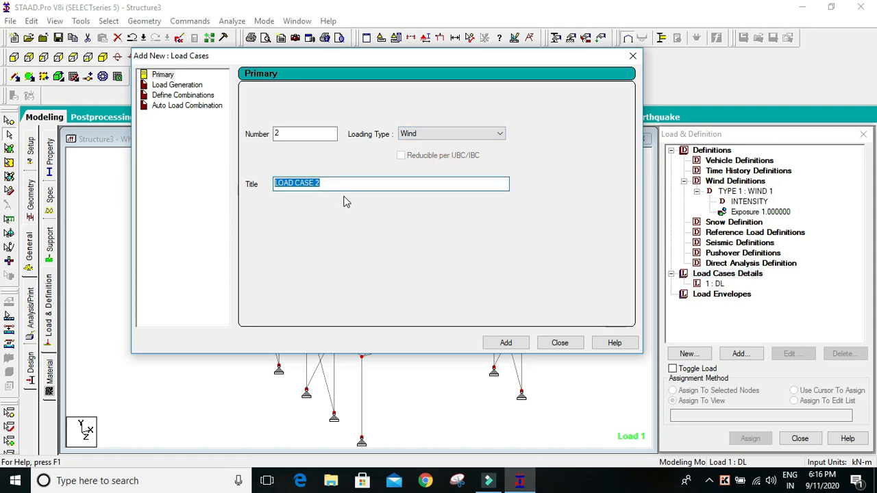
{"action": "type", "text": "W"}
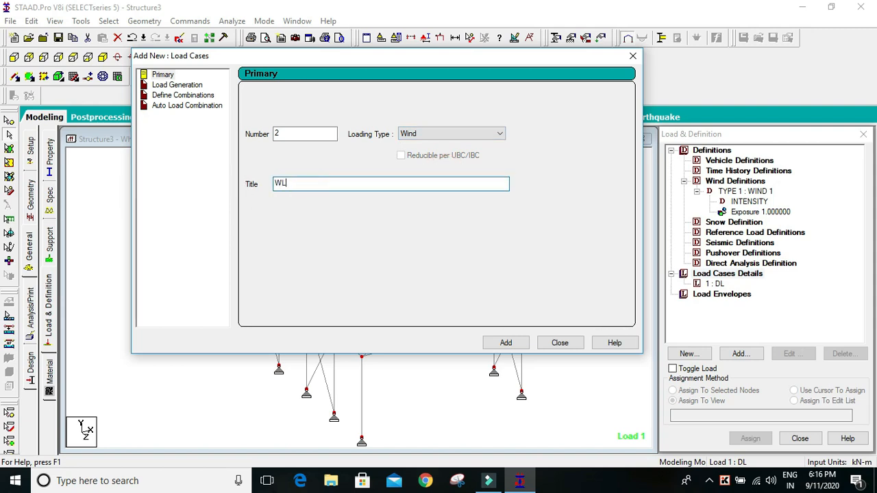
{"action": "type", "text": "L X"}
{"action": "left_click", "coordinate": [506, 343]}
Add primary load case 3 with loading type Wind and the title WL Z, and finish adding load cases
{"action": "left_click", "coordinate": [499, 134]}
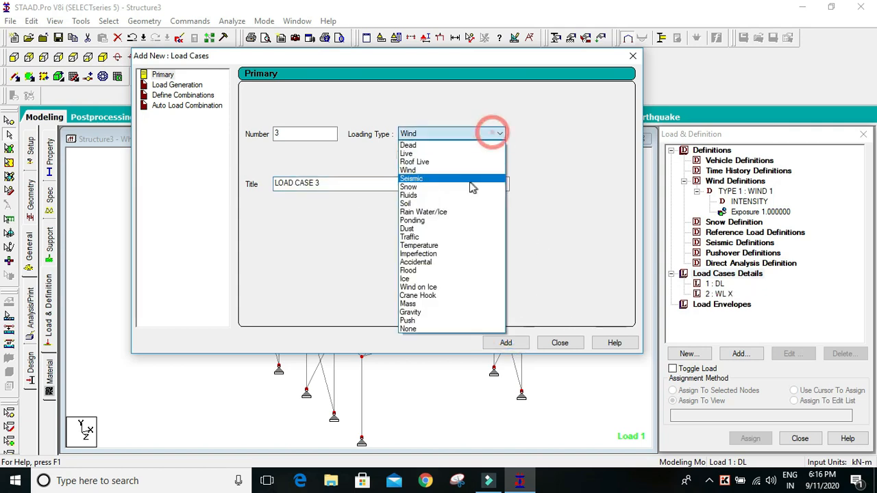
{"action": "left_click", "coordinate": [409, 170]}
{"action": "left_click_drag", "start_coordinate": [343, 182], "coordinate": [175, 185]}
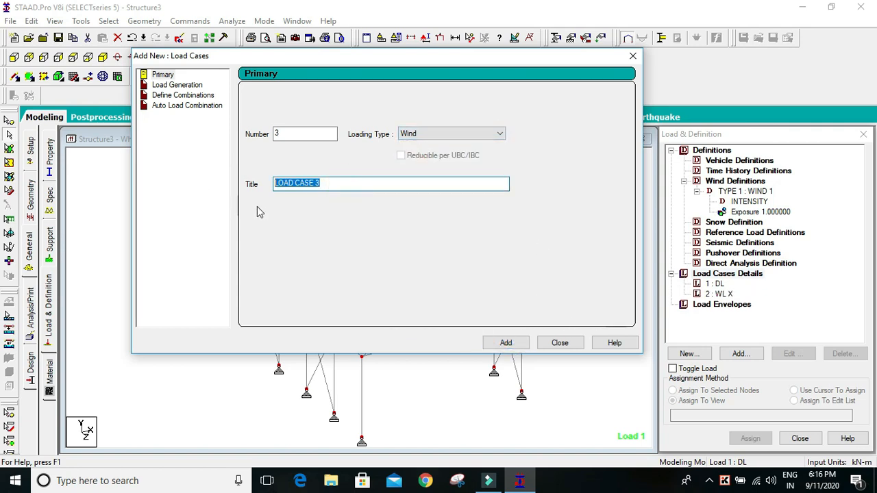
{"action": "type", "text": "WL "}
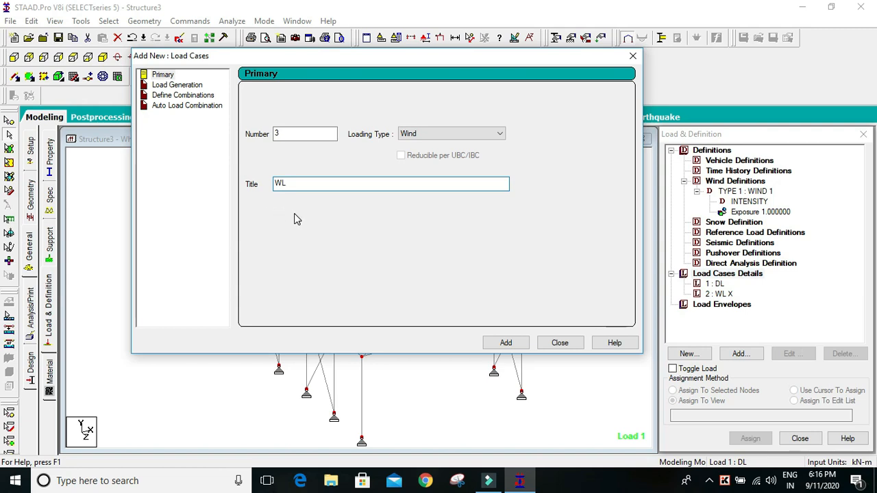
{"action": "type", "text": "Z"}
{"action": "left_click", "coordinate": [506, 343]}
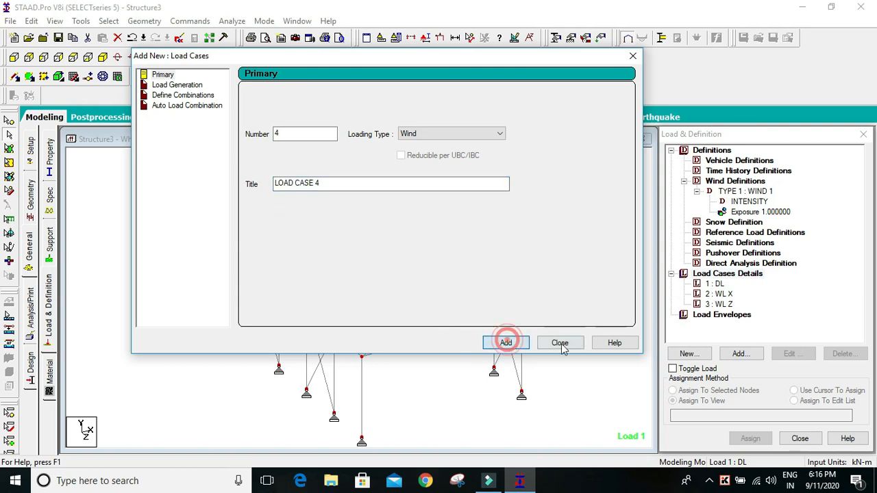
{"action": "left_click", "coordinate": [575, 341]}
Add a selfweight load in the Y direction with factor -1.15 to the DL load case
{"action": "left_click", "coordinate": [716, 284]}
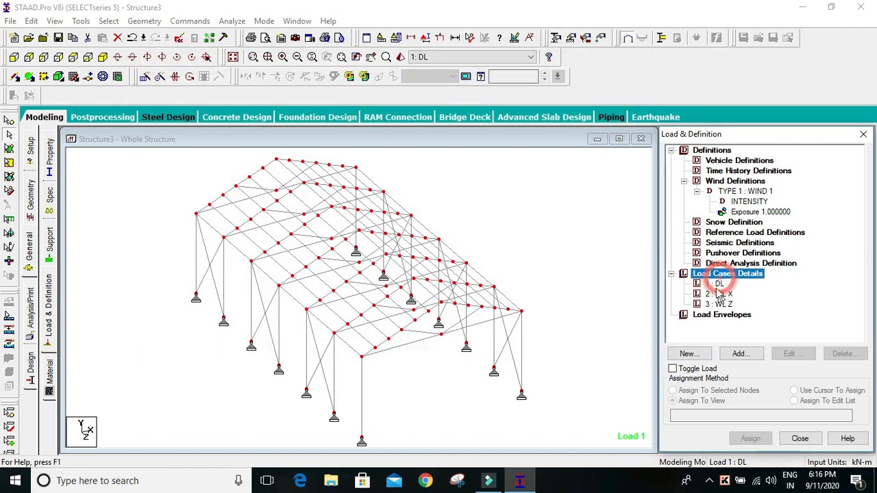
{"action": "left_click", "coordinate": [740, 353]}
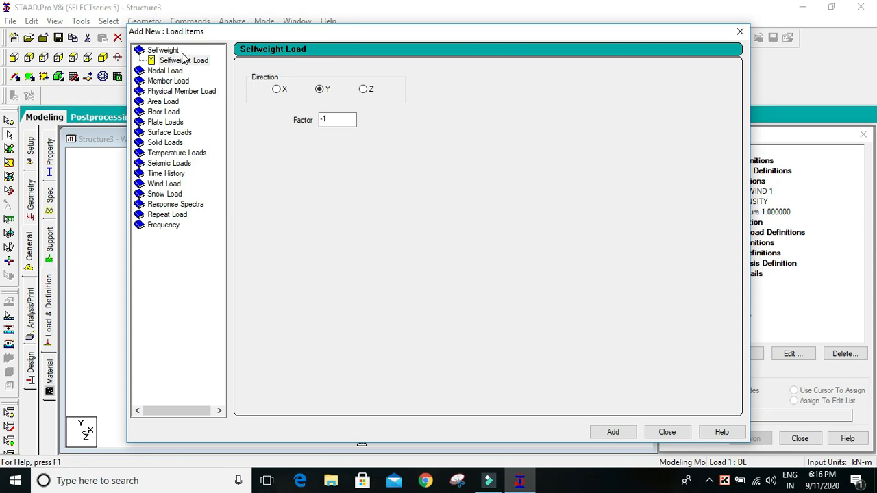
{"action": "left_click", "coordinate": [339, 119]}
{"action": "left_click", "coordinate": [338, 119]}
{"action": "left_click", "coordinate": [611, 433]}
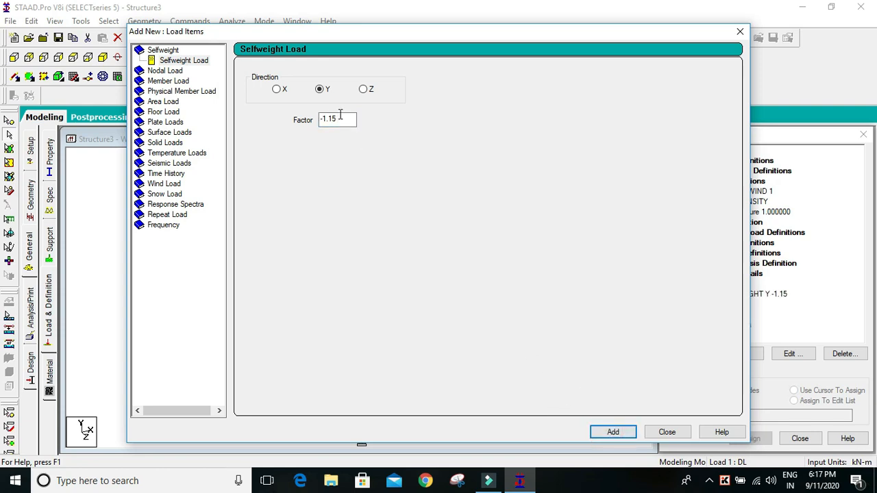
{"action": "left_click_drag", "start_coordinate": [328, 34], "coordinate": [303, 25]}
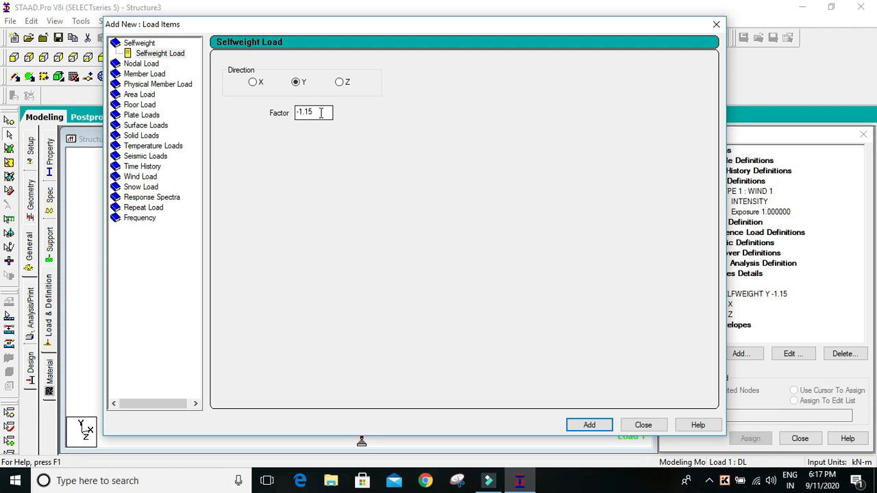
{"action": "left_click_drag", "start_coordinate": [422, 31], "coordinate": [389, 26]}
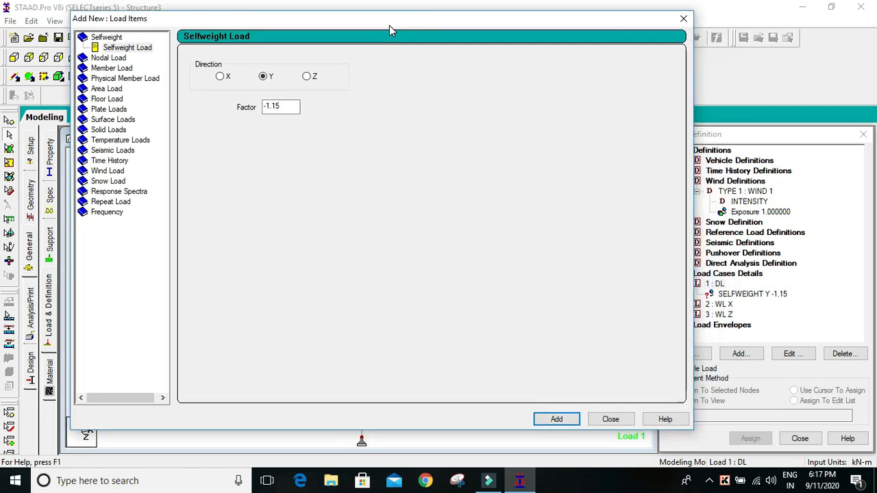
{"action": "left_click", "coordinate": [296, 108]}
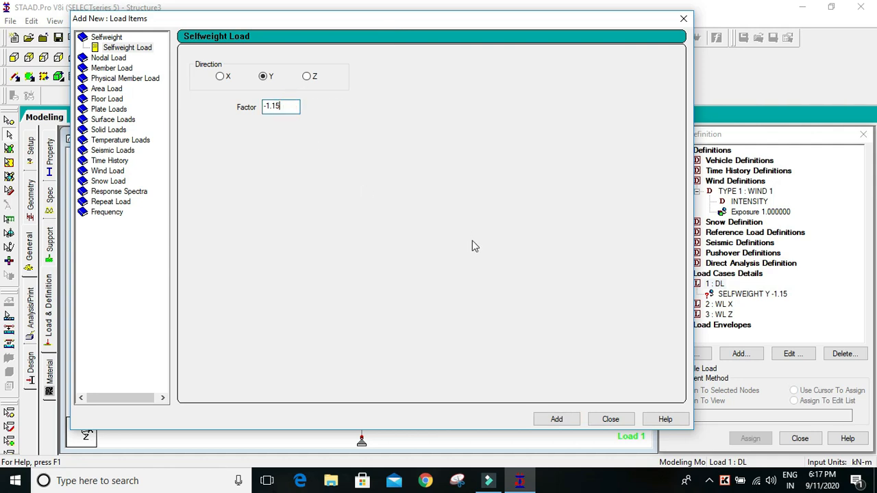
Add a uniform member force of -2 kN/m in the GY direction to the DL case and finish adding load items
{"action": "left_click", "coordinate": [107, 68]}
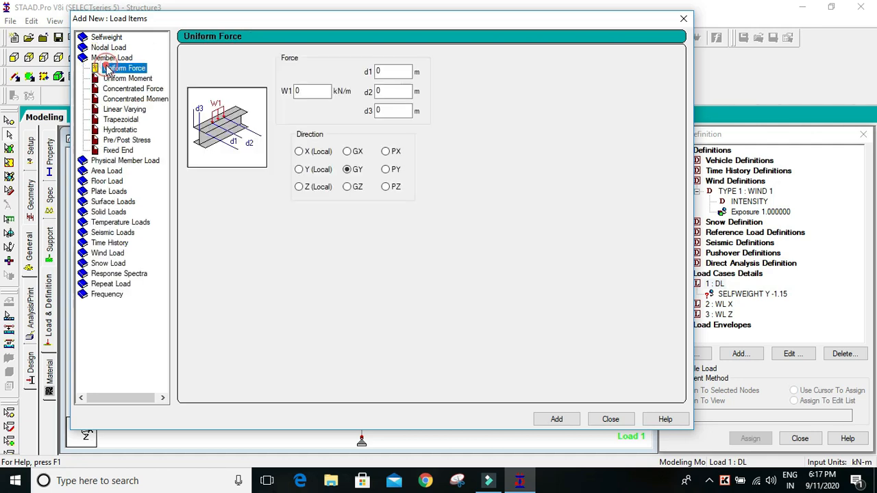
{"action": "left_click_drag", "start_coordinate": [304, 22], "coordinate": [620, 48]}
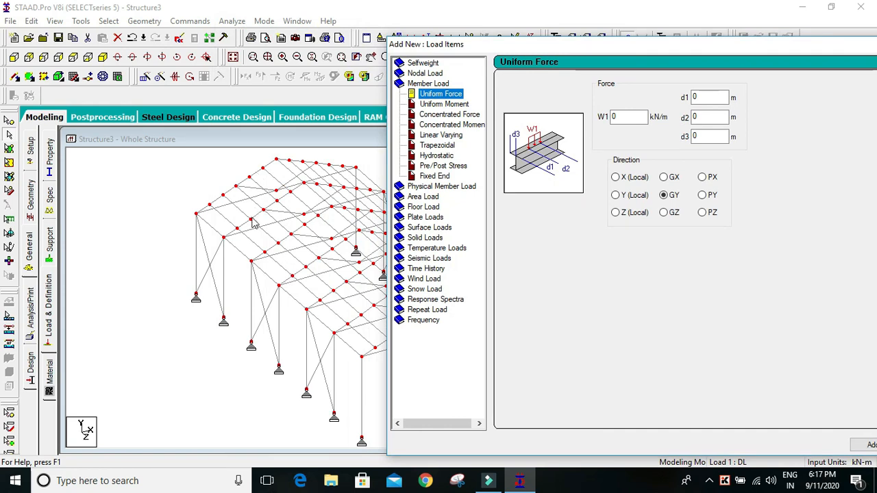
{"action": "scroll", "coordinate": [300, 218], "scroll_direction": "down", "scroll_amount": 1}
{"action": "middle_click_drag", "start_coordinate": [302, 220], "coordinate": [224, 219]}
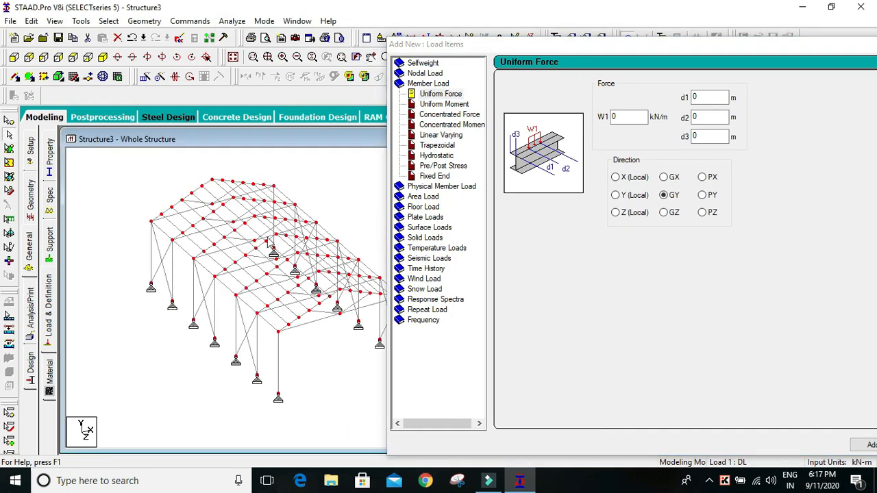
{"action": "scroll", "coordinate": [269, 238], "scroll_direction": "up", "scroll_amount": 4}
{"action": "scroll", "coordinate": [341, 252], "scroll_direction": "up", "scroll_amount": 1}
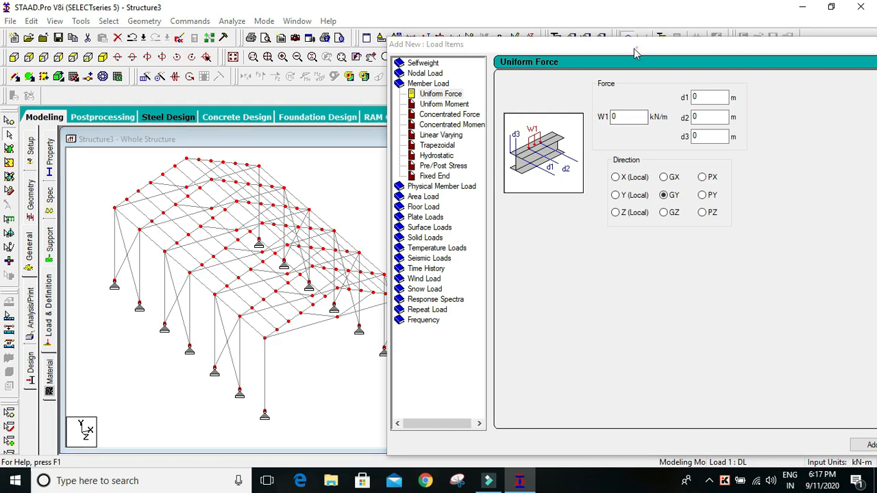
{"action": "left_click_drag", "start_coordinate": [636, 48], "coordinate": [600, 55]}
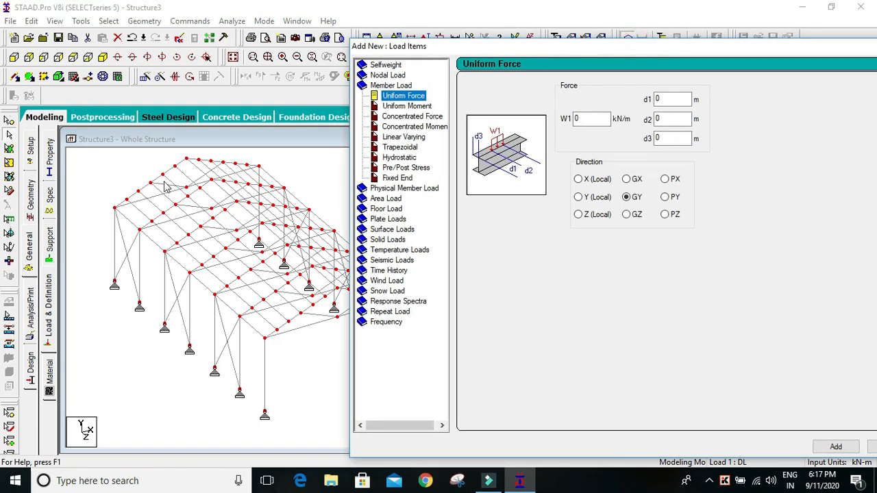
{"action": "scroll", "coordinate": [257, 273], "scroll_direction": "up", "scroll_amount": 1}
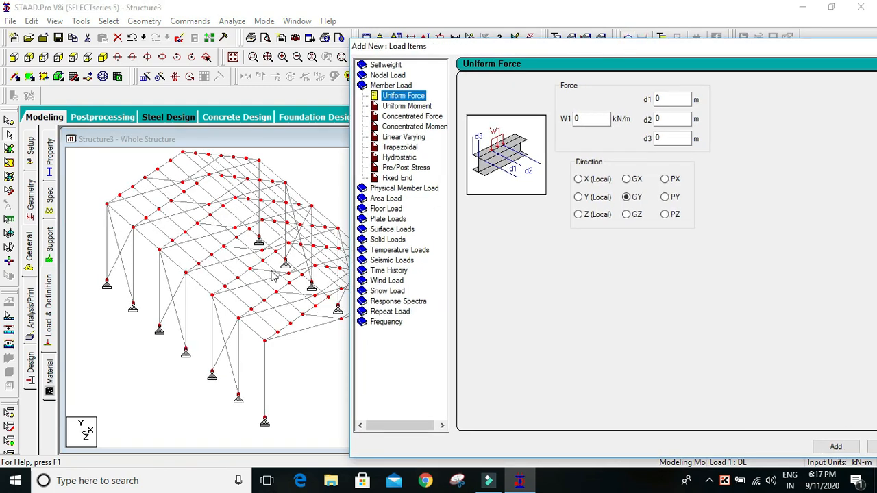
{"action": "scroll", "coordinate": [296, 269], "scroll_direction": "up", "scroll_amount": 1}
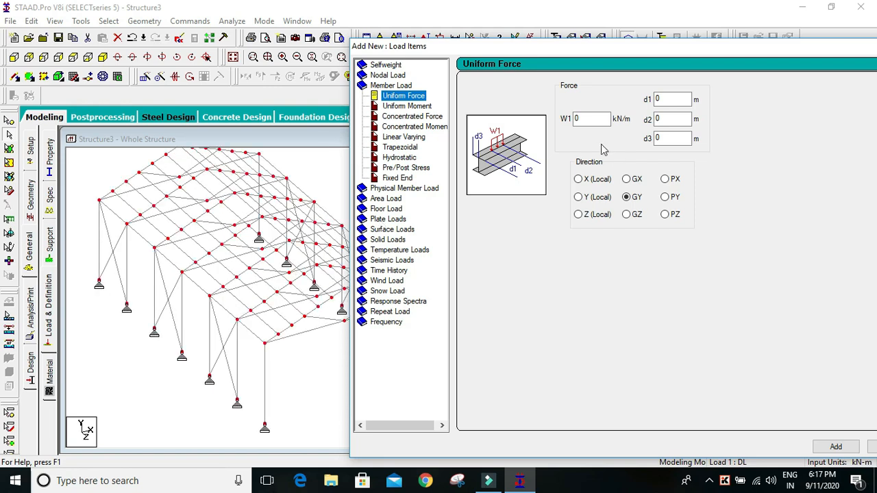
{"action": "left_click", "coordinate": [597, 120]}
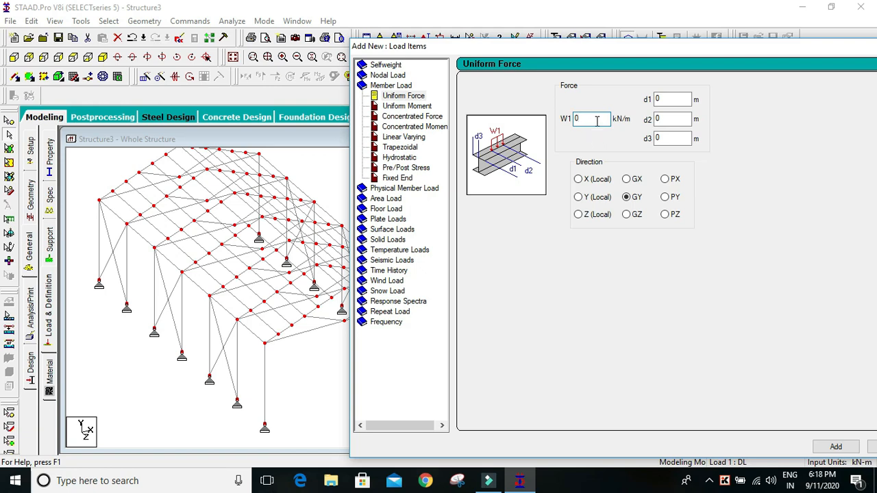
{"action": "left_click", "coordinate": [596, 120]}
{"action": "double_click", "coordinate": [594, 121]}
{"action": "left_click_drag", "start_coordinate": [704, 51], "coordinate": [511, 45]}
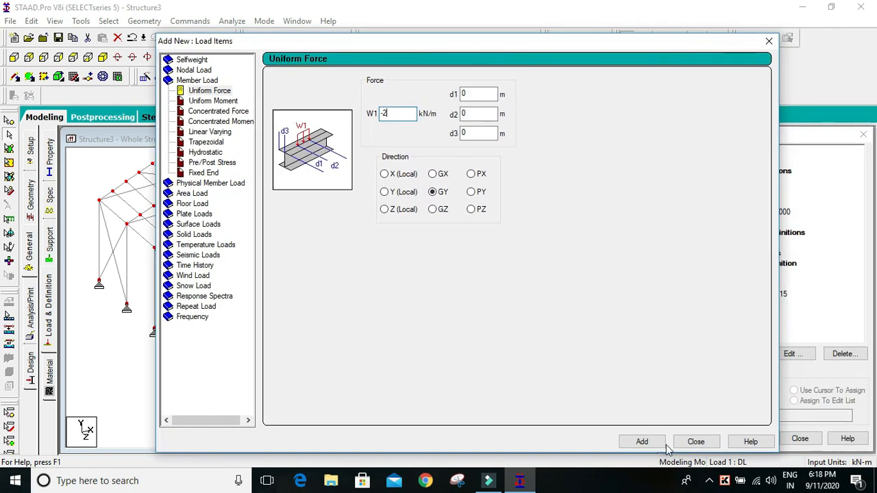
{"action": "left_click", "coordinate": [643, 441]}
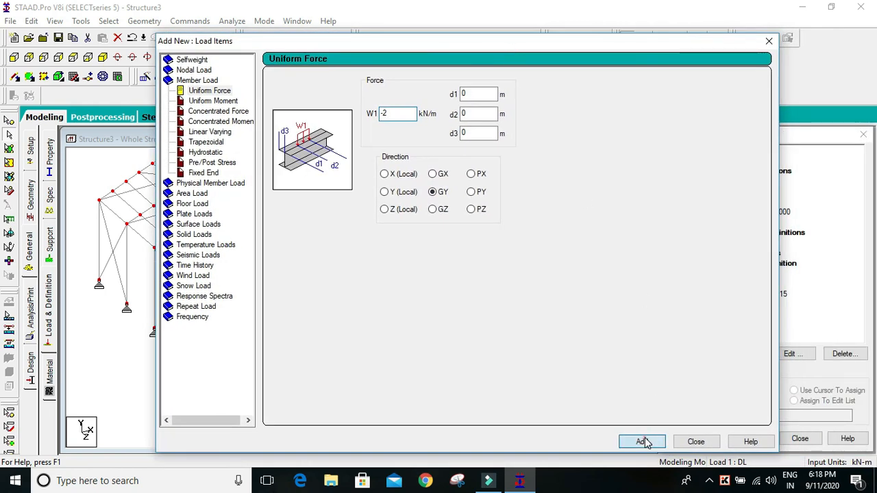
{"action": "left_click", "coordinate": [696, 442]}
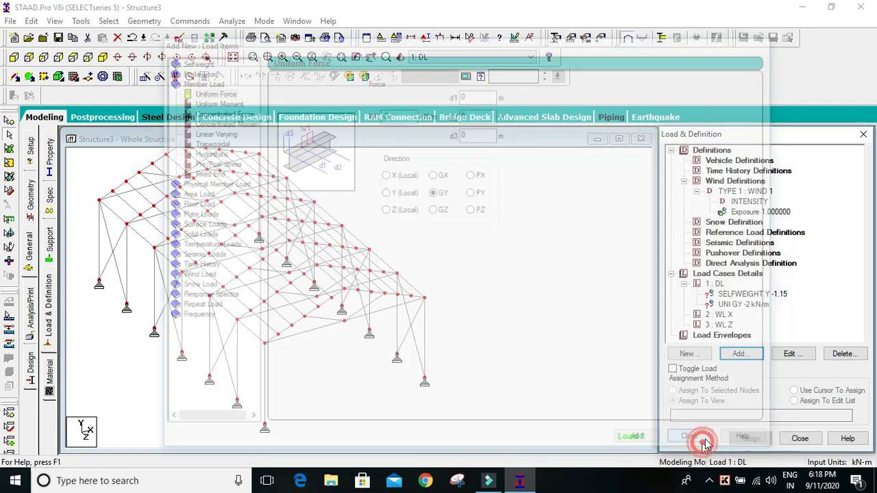
Assign the Y -1.15 selfweight load to the whole structure in view and accept the auto save
{"action": "left_click", "coordinate": [744, 294]}
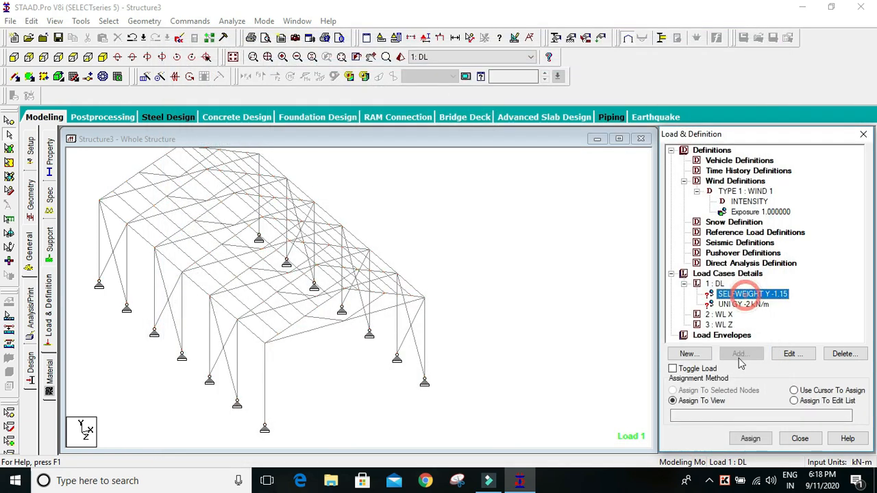
{"action": "left_click", "coordinate": [752, 438]}
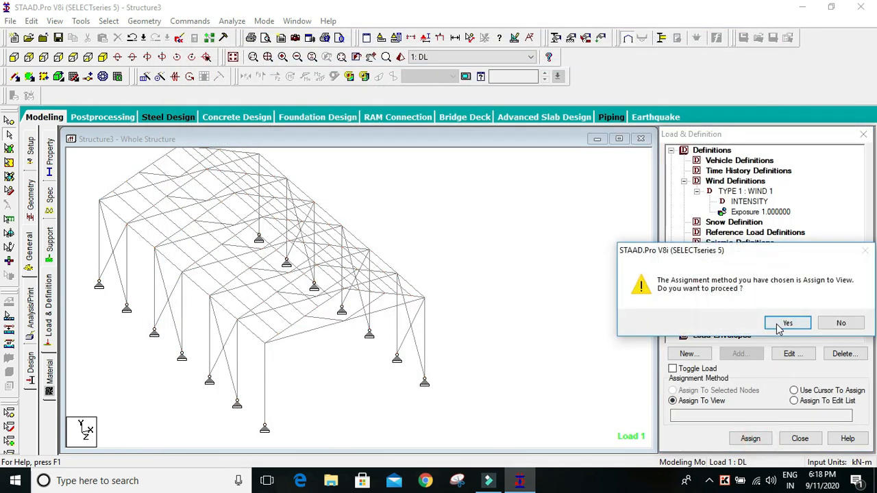
{"action": "left_click", "coordinate": [783, 323]}
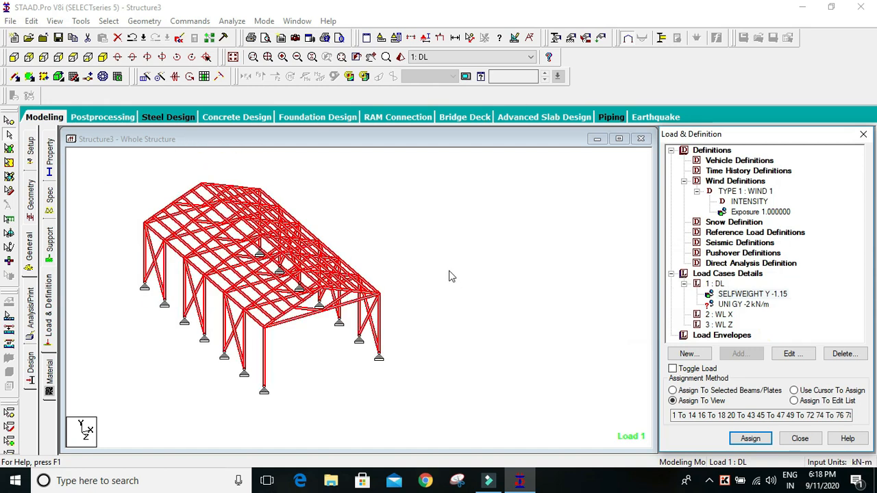
{"action": "left_click", "coordinate": [500, 235]}
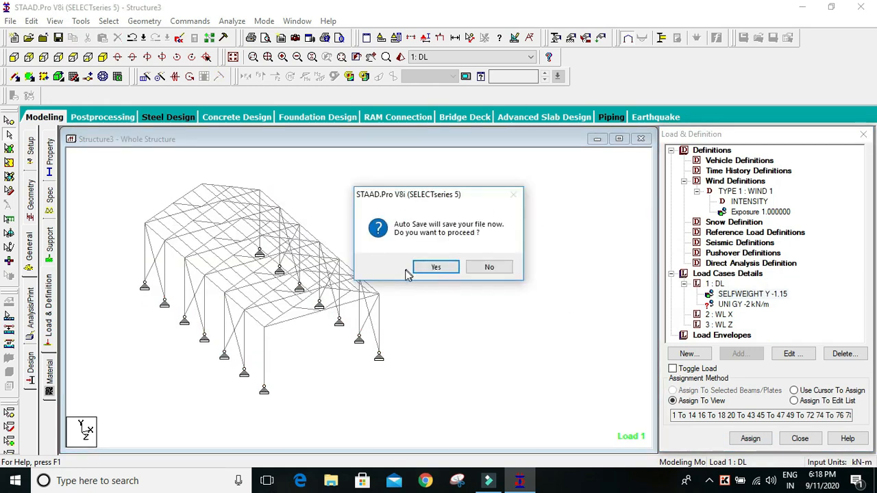
{"action": "left_click", "coordinate": [433, 266]}
{"action": "left_click", "coordinate": [361, 255]}
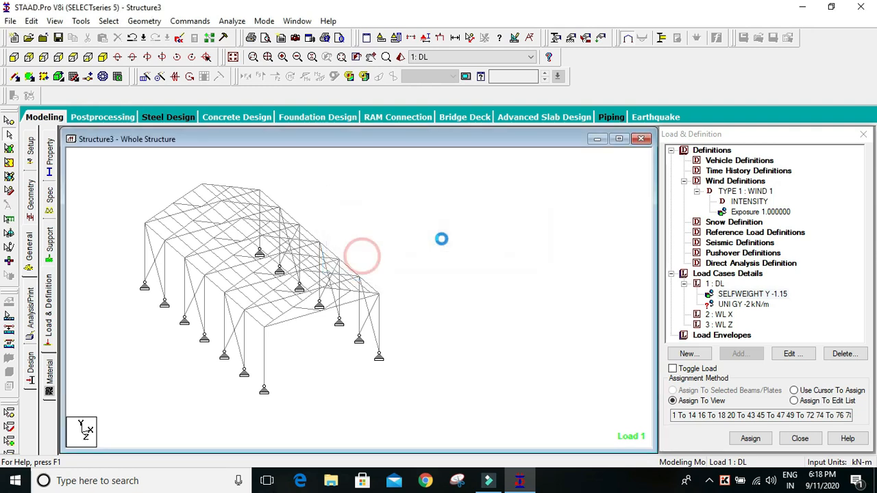
Choose the UNI GY -2 kN/m load for assignment and try selecting the lower left rafter segments of all trusses in the front view
{"action": "left_click", "coordinate": [734, 304]}
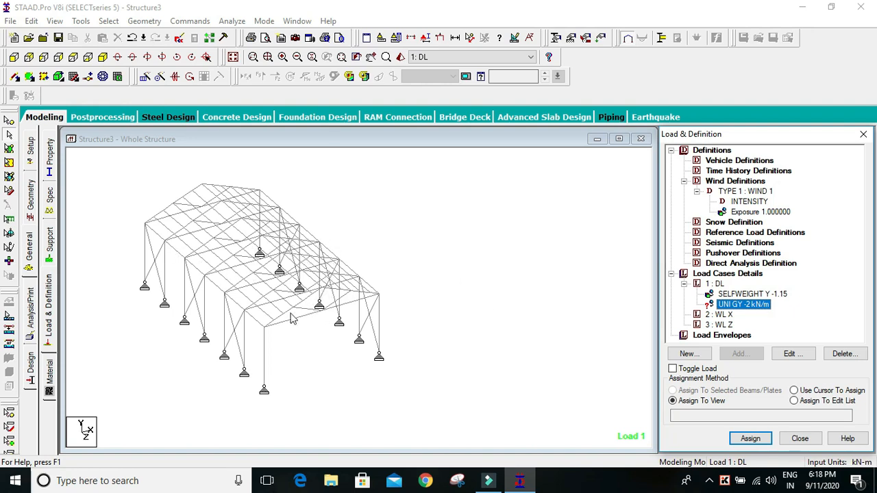
{"action": "scroll", "coordinate": [277, 315], "scroll_direction": "up", "scroll_amount": 1}
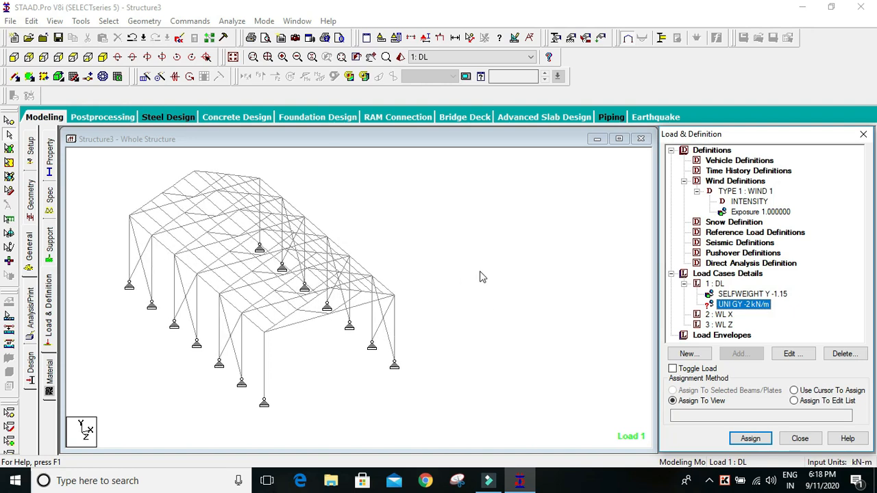
{"action": "left_click", "coordinate": [14, 57]}
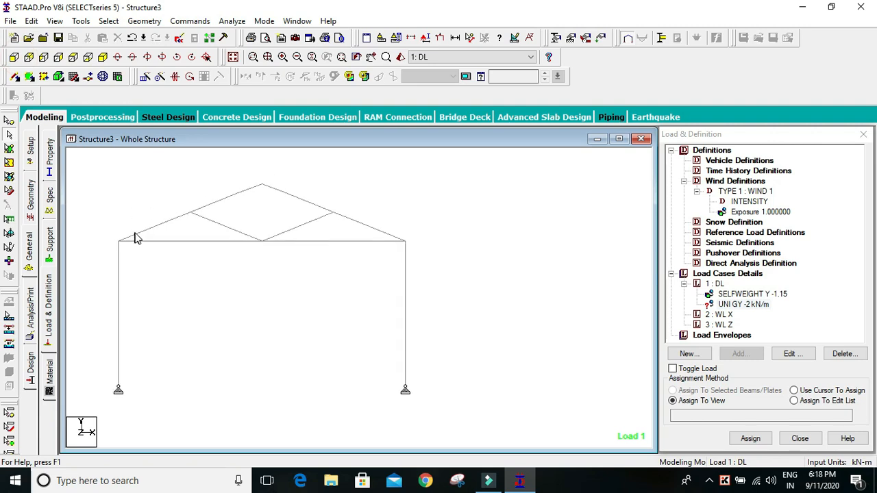
{"action": "left_click_drag", "start_coordinate": [135, 237], "coordinate": [189, 219]}
{"action": "left_click", "coordinate": [103, 57]}
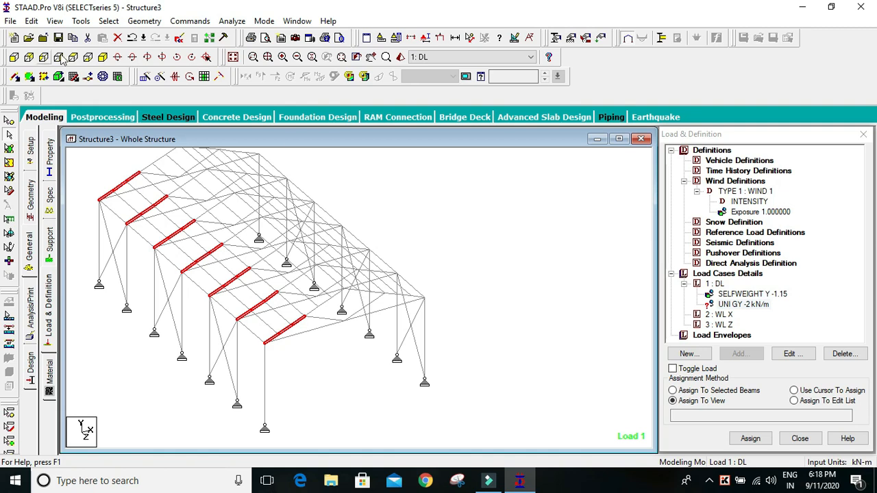
{"action": "left_click", "coordinate": [13, 59]}
{"action": "left_click", "coordinate": [439, 202]}
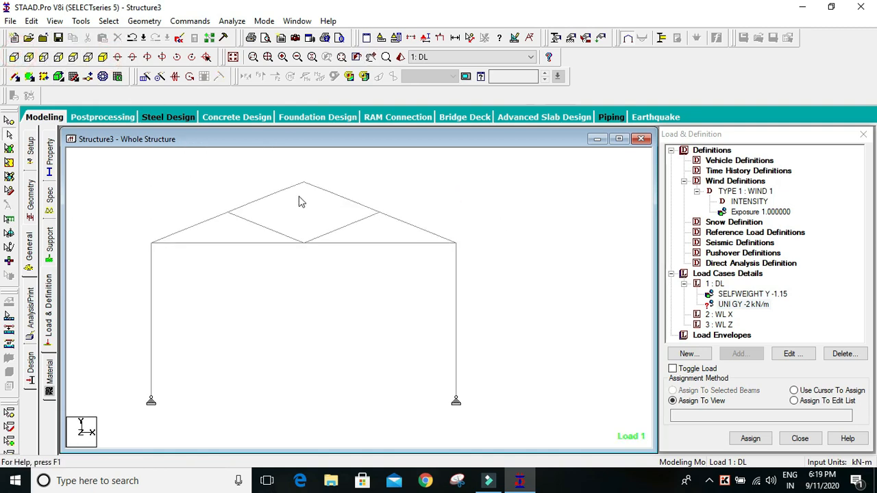
Select the sloping roof members without the truss bottom chords and inner diagonals, and assign the UNI GY -2 kN/m load to these selected beams
{"action": "left_click_drag", "start_coordinate": [130, 163], "coordinate": [481, 260]}
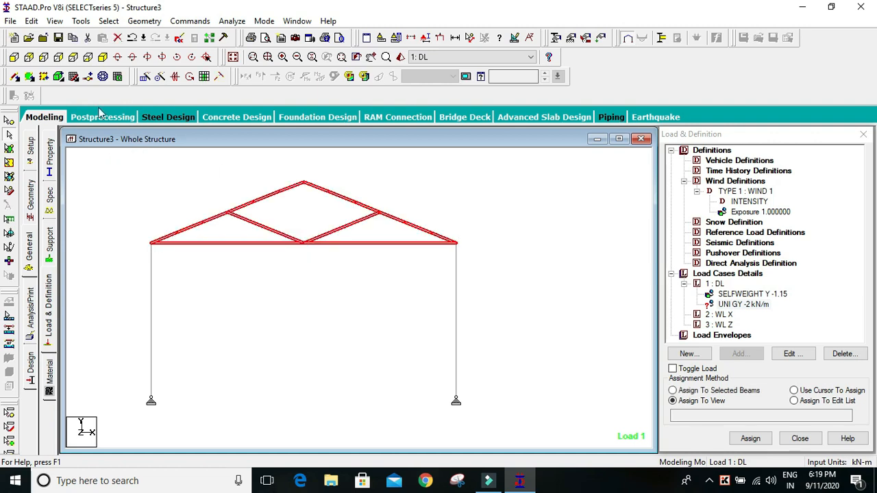
{"action": "left_click", "coordinate": [103, 57]}
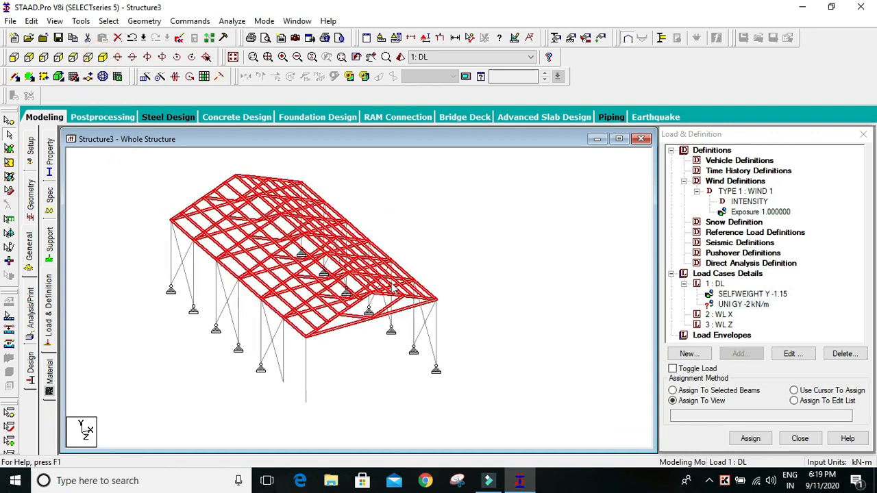
{"action": "scroll", "coordinate": [348, 332], "scroll_direction": "up", "scroll_amount": 1}
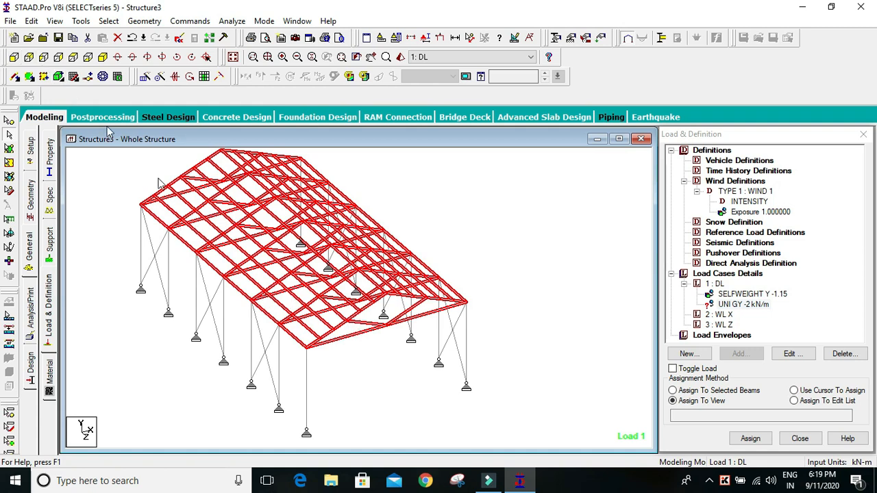
{"action": "left_click", "coordinate": [14, 57]}
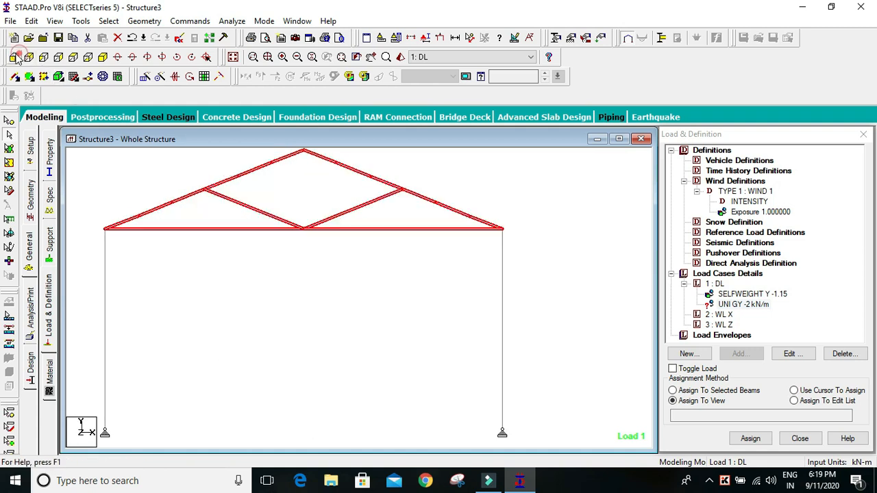
{"action": "left_click", "coordinate": [183, 231], "text": "ctrl"}
{"action": "left_click", "coordinate": [239, 196], "text": "ctrl"}
{"action": "left_click", "coordinate": [258, 210], "text": "ctrl"}
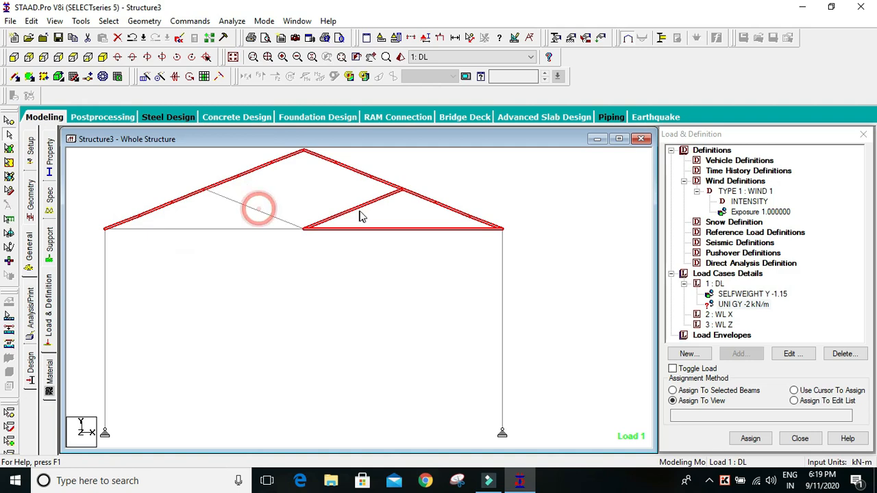
{"action": "left_click", "coordinate": [359, 207], "text": "ctrl"}
{"action": "left_click", "coordinate": [383, 229], "text": "ctrl"}
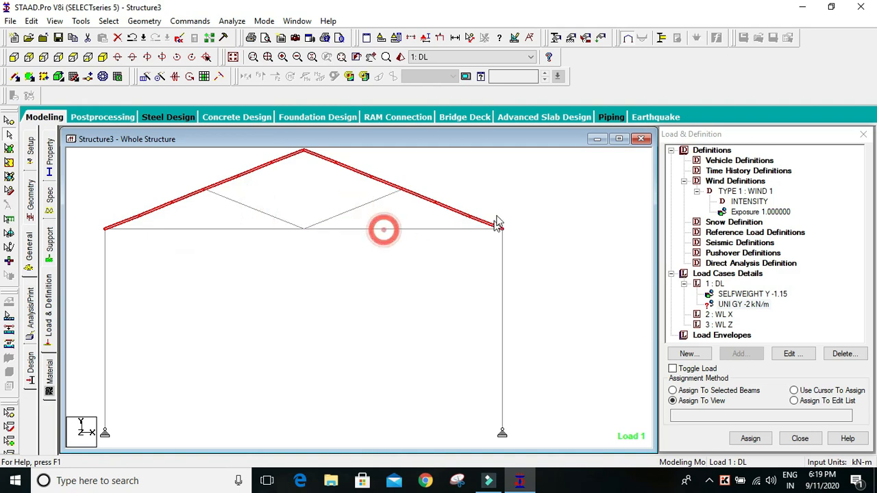
{"action": "left_click", "coordinate": [101, 60]}
{"action": "scroll", "coordinate": [389, 315], "scroll_direction": "up", "scroll_amount": 4}
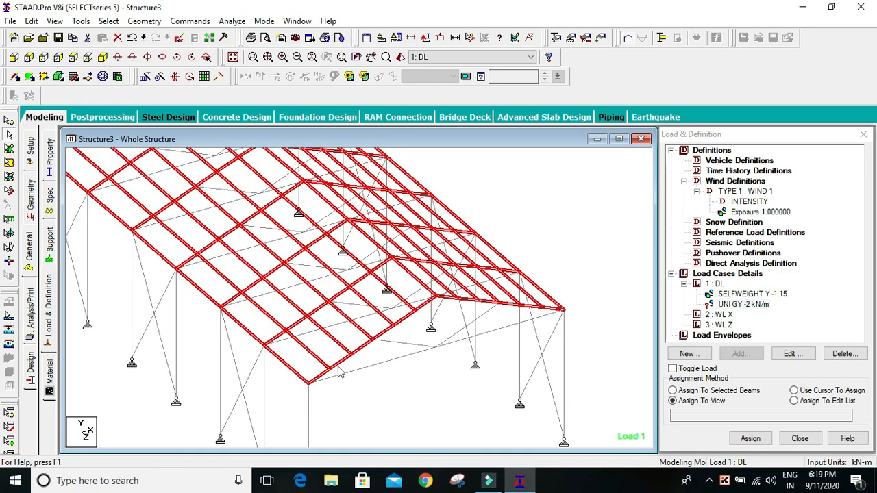
{"action": "scroll", "coordinate": [339, 371], "scroll_direction": "up", "scroll_amount": 2}
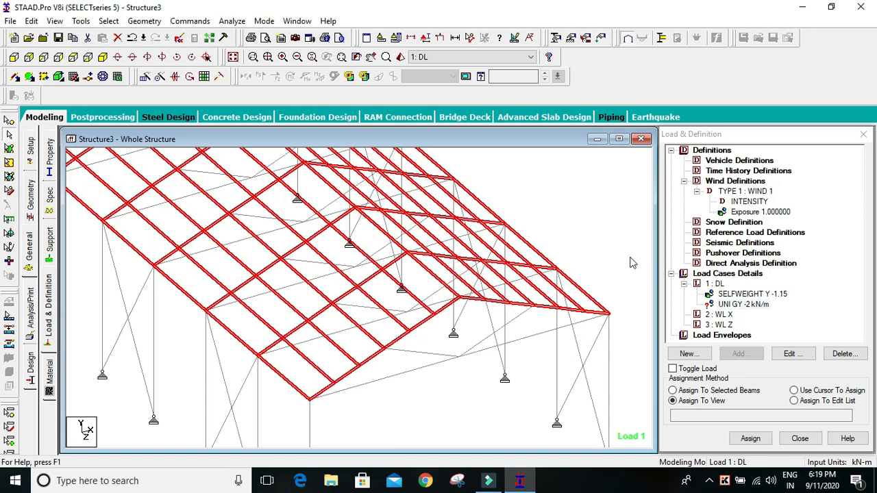
{"action": "left_click", "coordinate": [710, 394]}
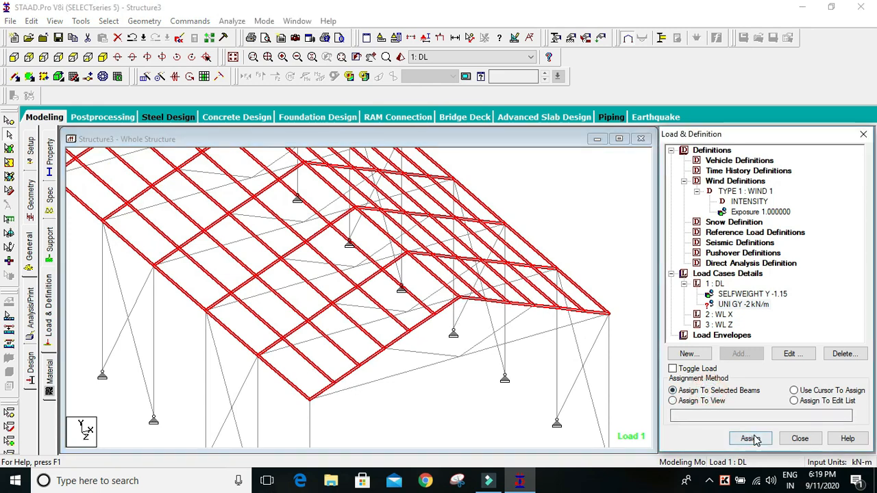
{"action": "left_click", "coordinate": [749, 438]}
{"action": "left_click", "coordinate": [786, 324]}
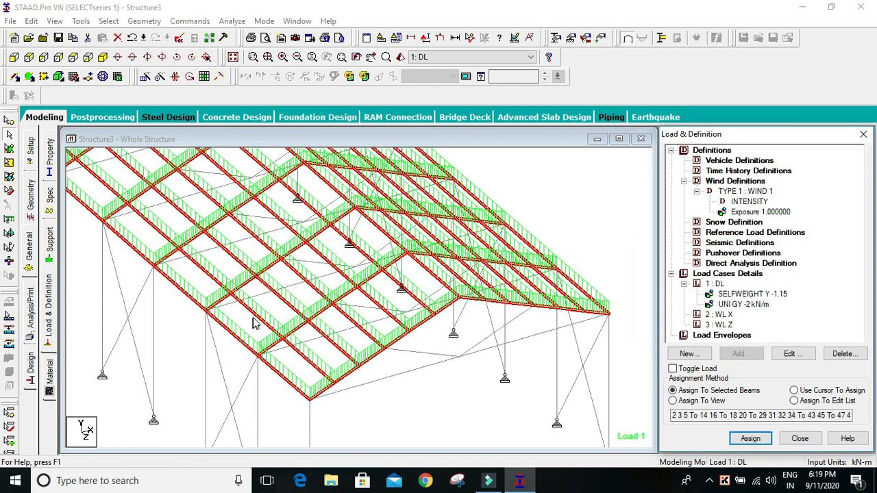
Examine the distribution of the uniform dead load over the roof members in the isometric view
{"action": "scroll", "coordinate": [389, 278], "scroll_direction": "down", "scroll_amount": 3}
{"action": "middle_click_drag", "start_coordinate": [388, 268], "coordinate": [410, 268]}
{"action": "scroll", "coordinate": [409, 277], "scroll_direction": "down", "scroll_amount": 1}
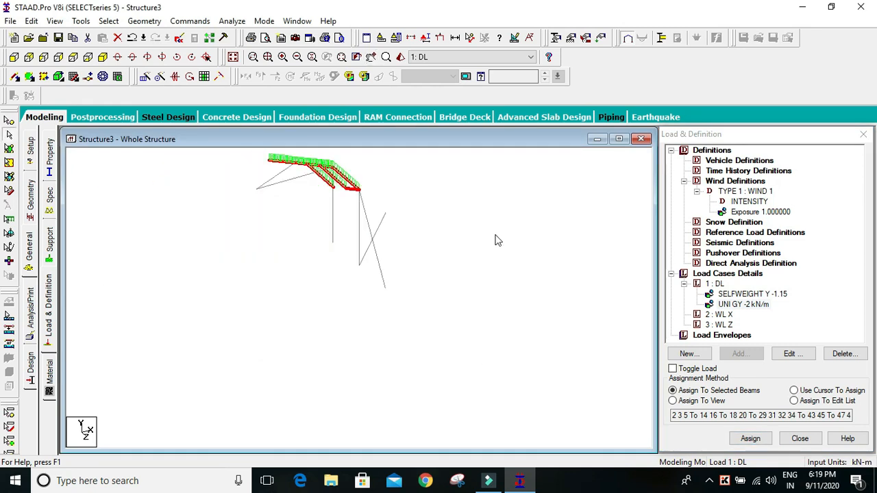
{"action": "scroll", "coordinate": [414, 254], "scroll_direction": "down", "scroll_amount": 1}
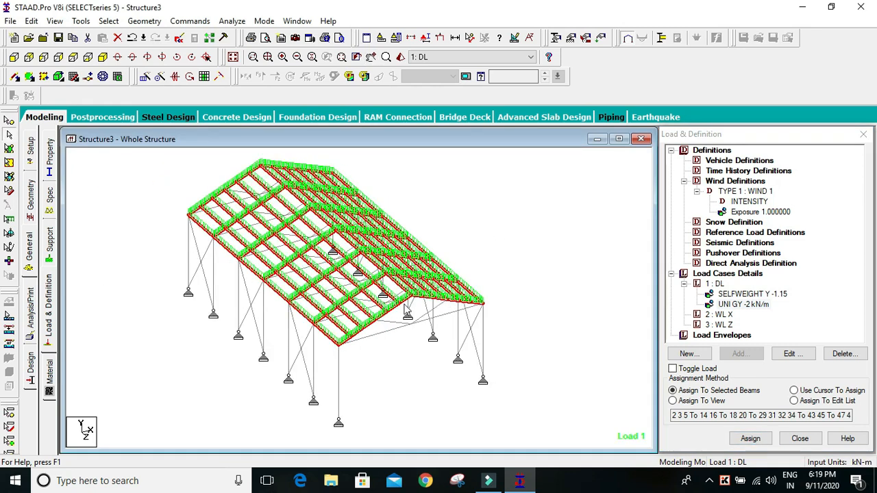
{"action": "scroll", "coordinate": [416, 293], "scroll_direction": "up", "scroll_amount": 1}
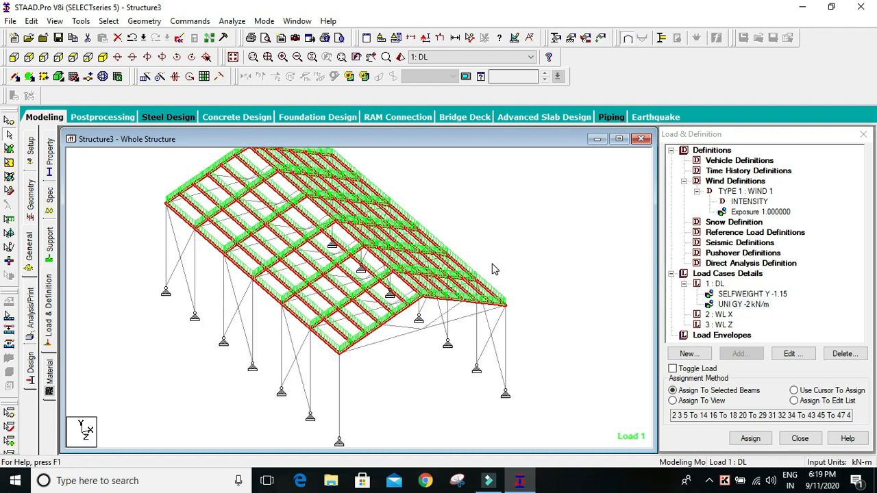
{"action": "scroll", "coordinate": [462, 265], "scroll_direction": "down", "scroll_amount": 2}
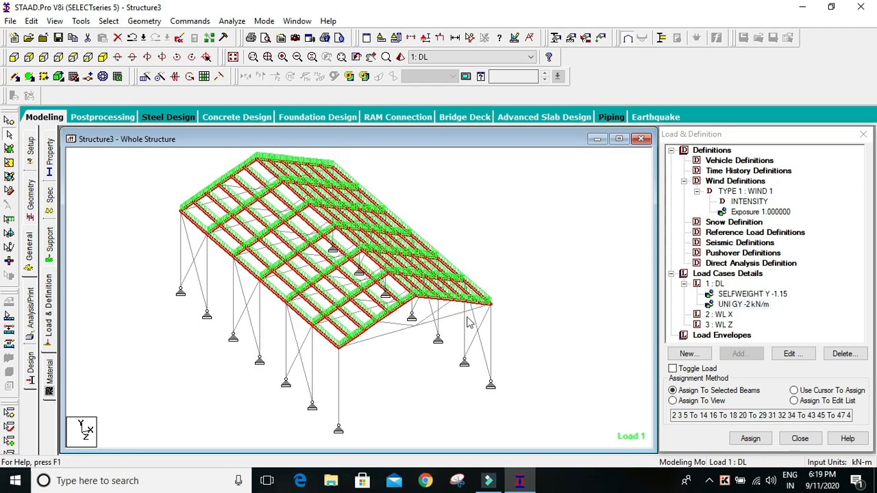
{"action": "scroll", "coordinate": [413, 313], "scroll_direction": "up", "scroll_amount": 3}
{"action": "scroll", "coordinate": [403, 302], "scroll_direction": "up", "scroll_amount": 1}
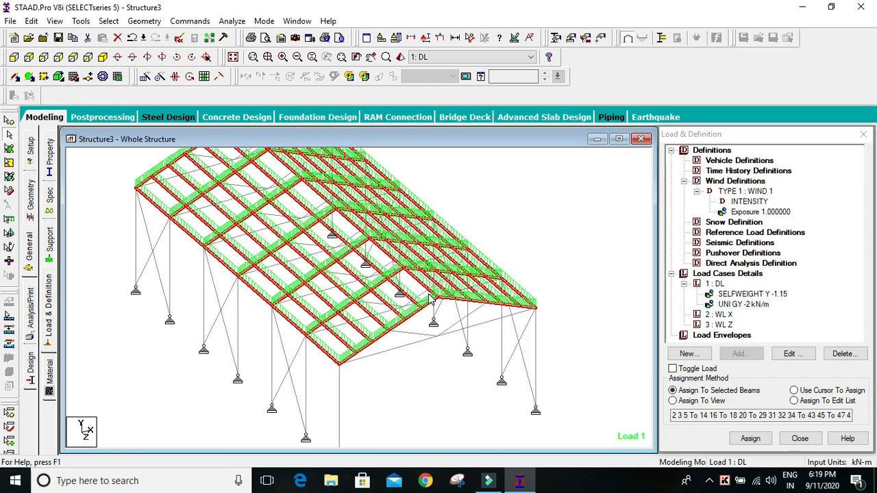
{"action": "scroll", "coordinate": [462, 303], "scroll_direction": "down", "scroll_amount": 2}
{"action": "scroll", "coordinate": [407, 339], "scroll_direction": "up", "scroll_amount": 3}
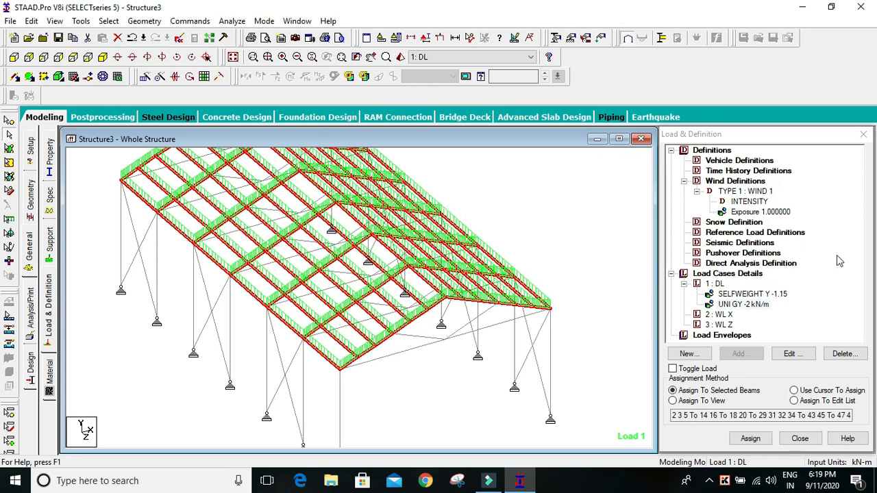
{"action": "scroll", "coordinate": [425, 274], "scroll_direction": "down", "scroll_amount": 3}
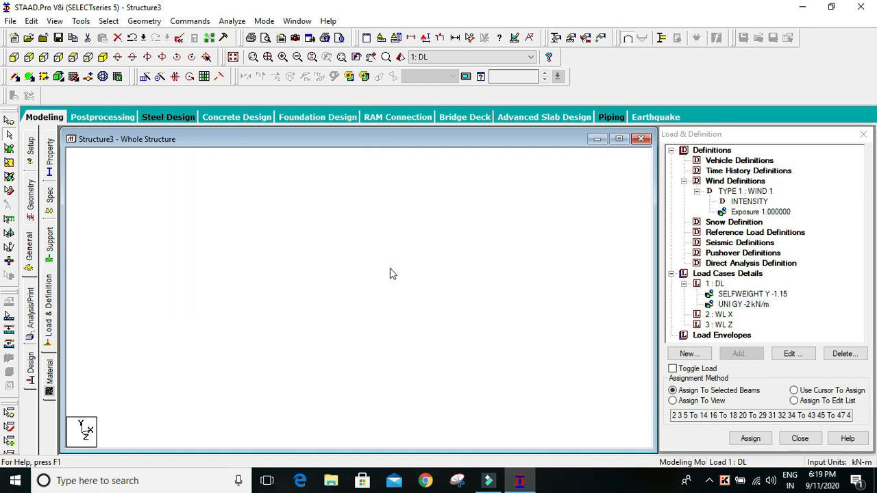
{"action": "scroll", "coordinate": [430, 292], "scroll_direction": "down", "scroll_amount": 1}
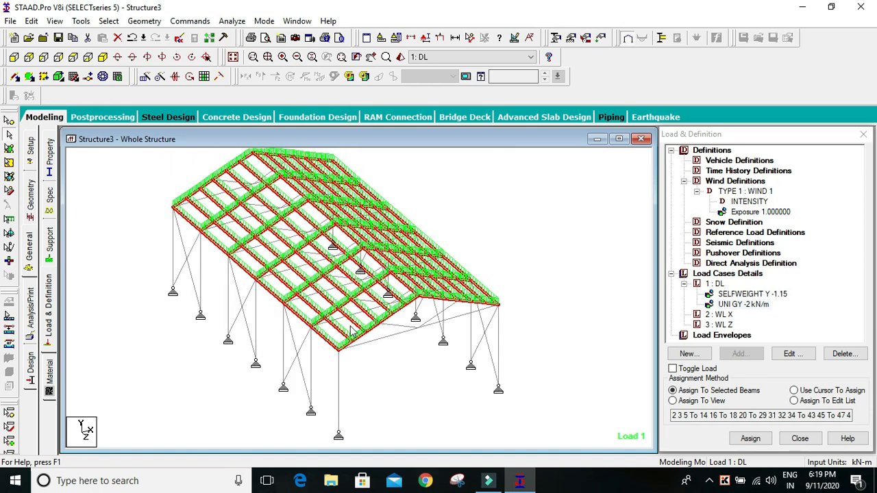
{"action": "scroll", "coordinate": [350, 331], "scroll_direction": "down", "scroll_amount": 1}
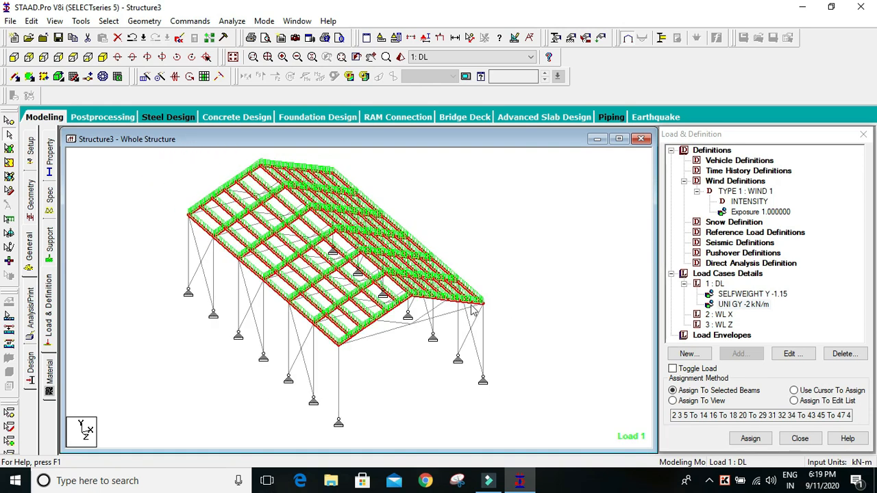
Add a type 1 wind load on the X windward face with factor 1 to the WL X load case
{"action": "left_click", "coordinate": [713, 315]}
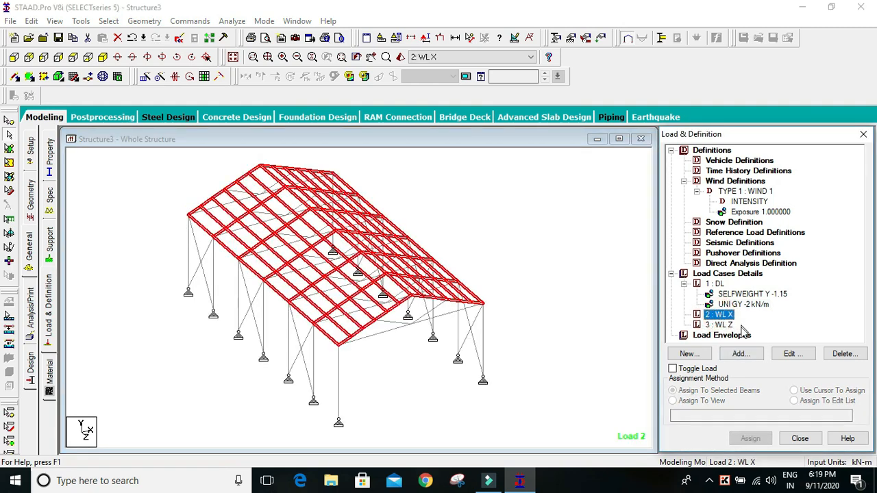
{"action": "left_click", "coordinate": [741, 354]}
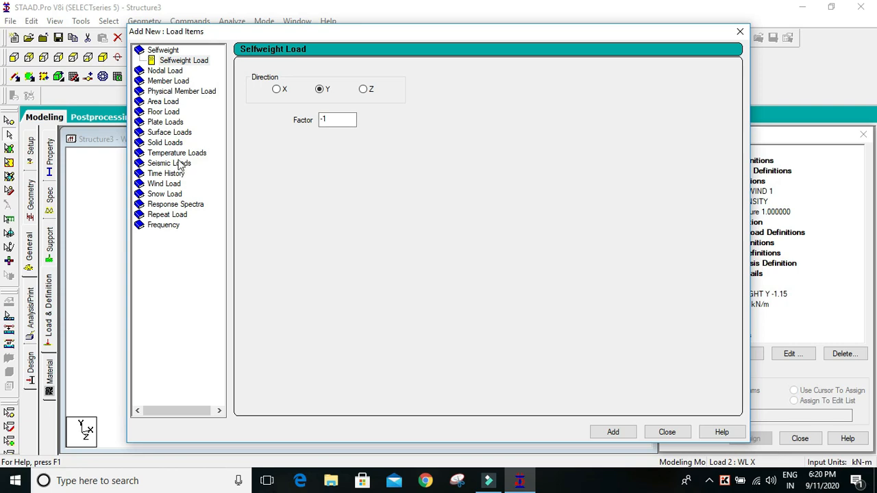
{"action": "left_click", "coordinate": [167, 184]}
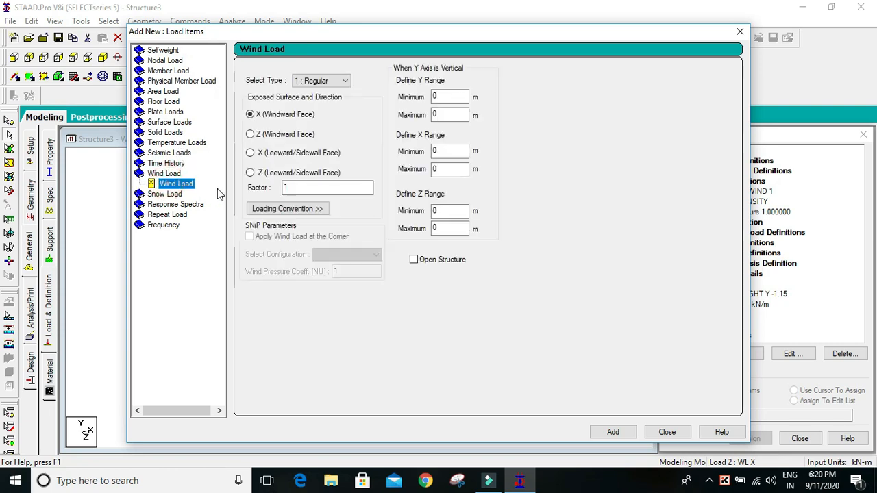
{"action": "left_click", "coordinate": [300, 189]}
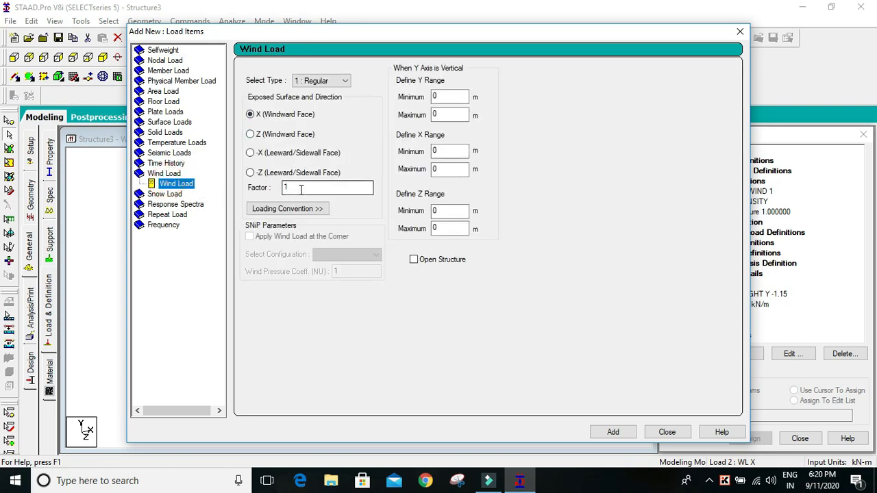
{"action": "left_click", "coordinate": [623, 432]}
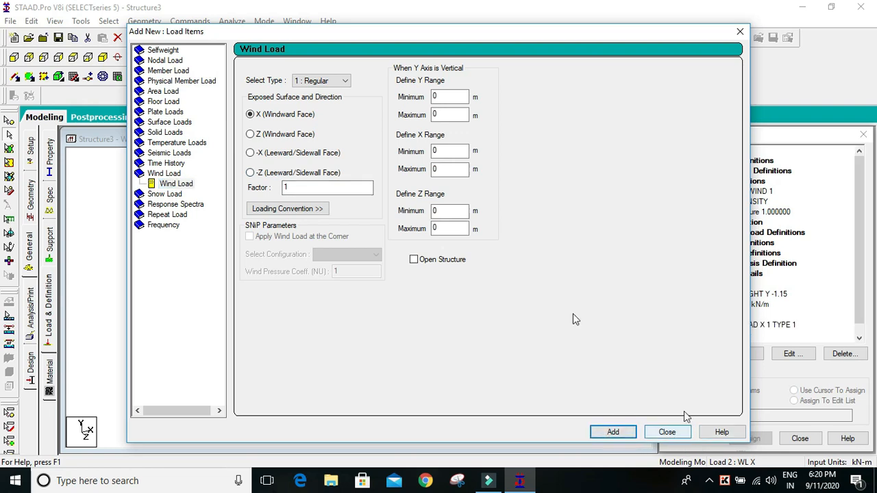
Add a second X windward-face wind load with factor -1 to the WL X case and finish adding load items
{"action": "double_click", "coordinate": [291, 187]}
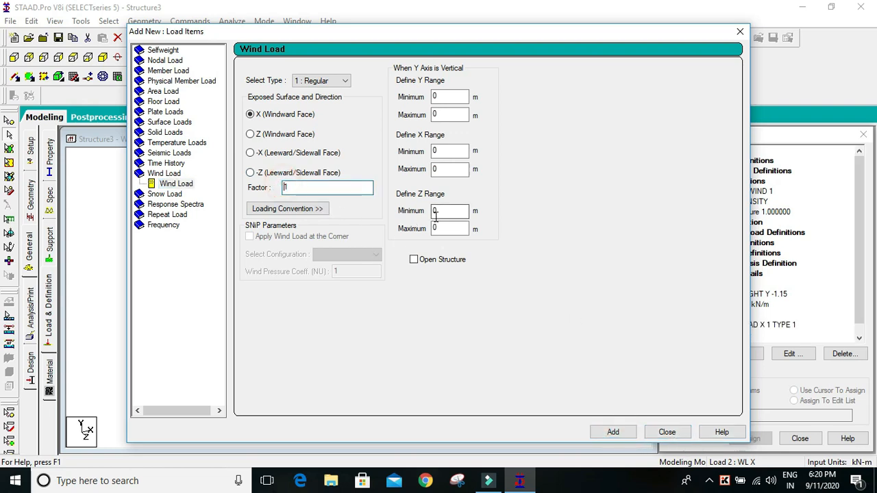
{"action": "type", "text": "-"}
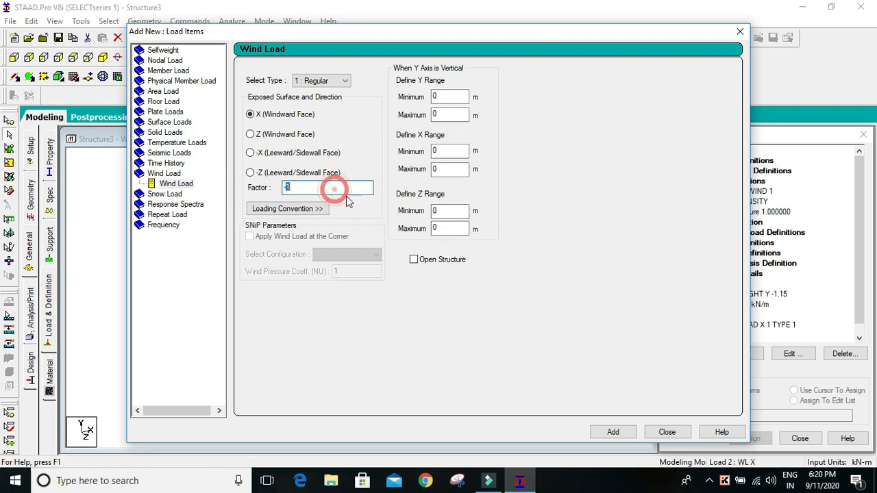
{"action": "left_click", "coordinate": [600, 433]}
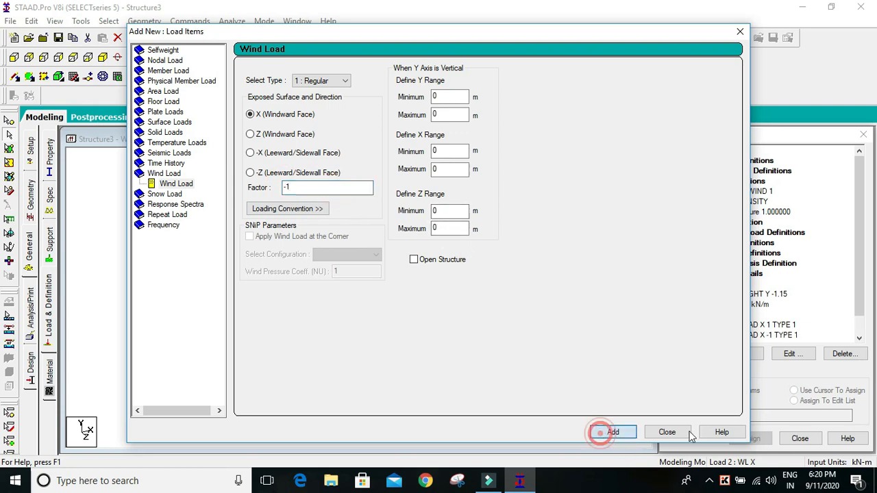
{"action": "left_click", "coordinate": [666, 432]}
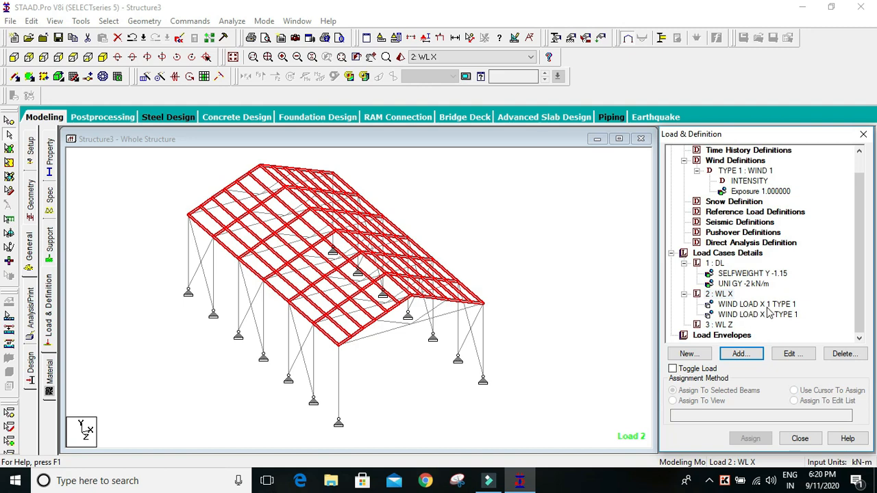
Add two type 1 wind loads on the Z windward face to the WL Z case, with factors 1 and -1
{"action": "left_click", "coordinate": [726, 326]}
{"action": "left_click", "coordinate": [741, 353]}
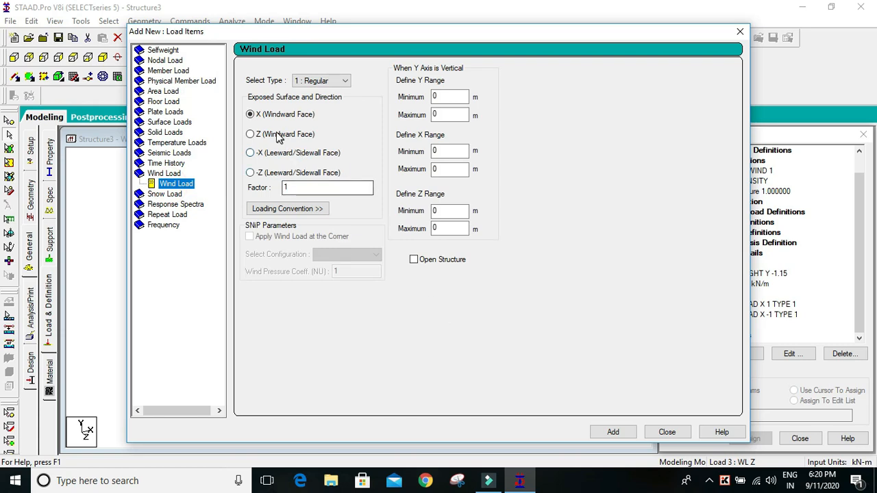
{"action": "left_click", "coordinate": [279, 134]}
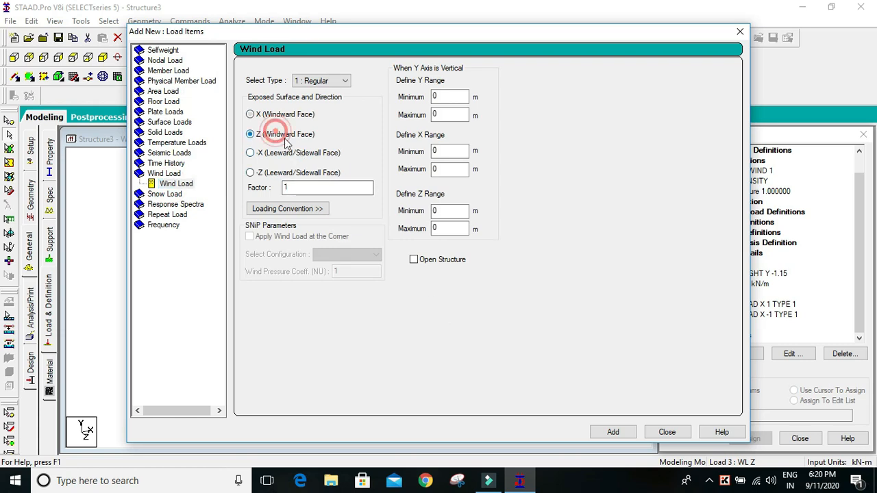
{"action": "left_click", "coordinate": [619, 433]}
{"action": "left_click", "coordinate": [284, 188]}
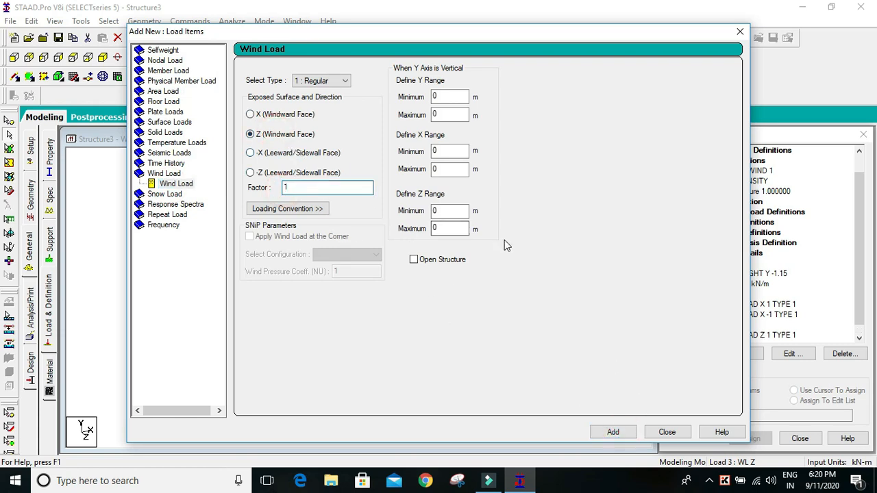
{"action": "left_click", "coordinate": [605, 430]}
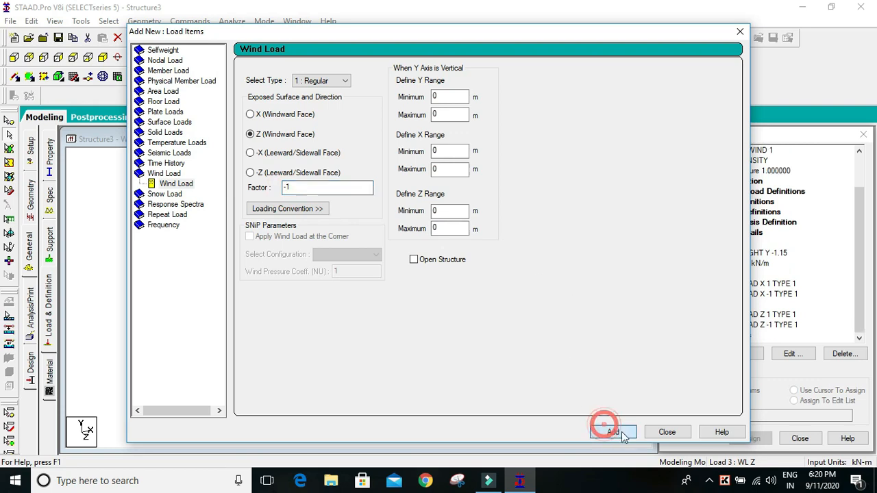
{"action": "left_click", "coordinate": [665, 430]}
Display the WIND LOAD X 1 TYPE 1 item of the WL X case and examine its distribution on the structure
{"action": "left_click", "coordinate": [773, 286]}
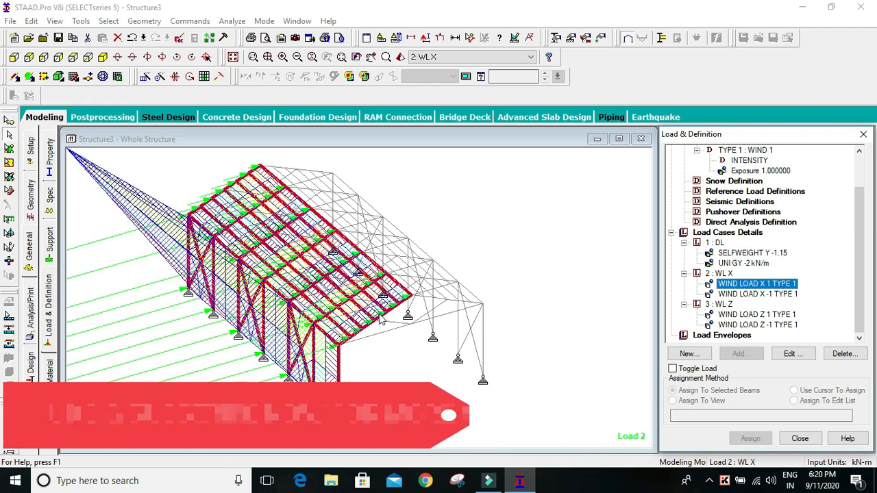
{"action": "scroll", "coordinate": [350, 295], "scroll_direction": "up", "scroll_amount": 2}
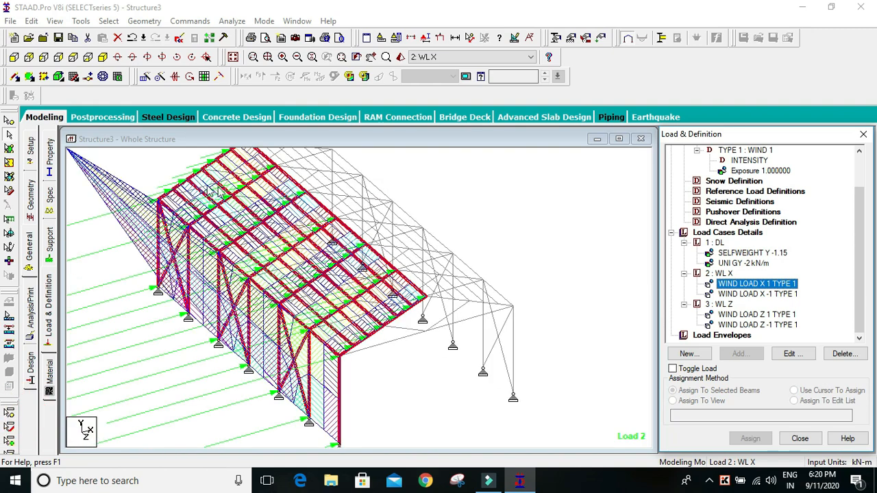
{"action": "scroll", "coordinate": [362, 248], "scroll_direction": "down", "scroll_amount": 2}
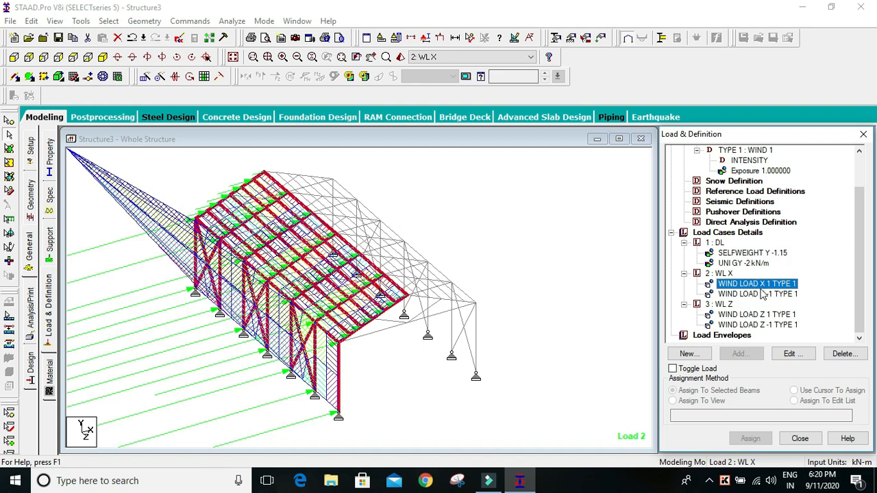
Query the coordinates of the front frame's windward eave node and its ridge node
{"action": "left_click", "coordinate": [496, 195]}
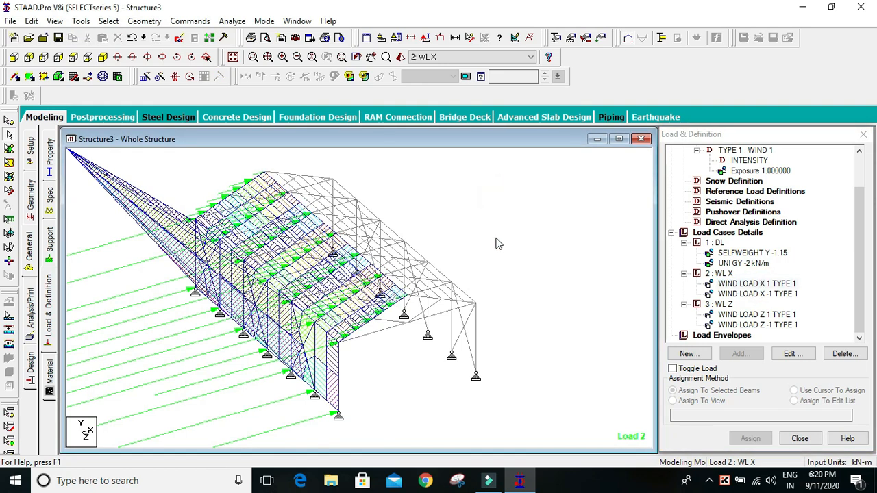
{"action": "left_click", "coordinate": [9, 136]}
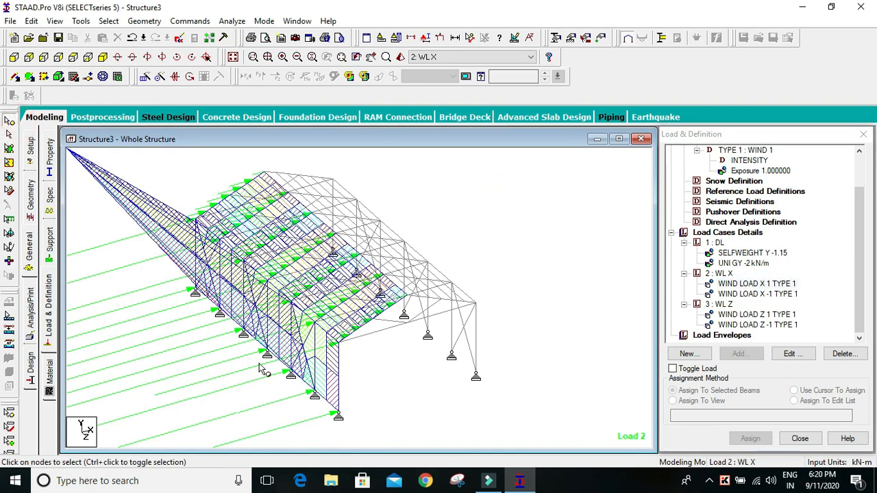
{"action": "scroll", "coordinate": [352, 349], "scroll_direction": "up", "scroll_amount": 1}
{"action": "double_click", "coordinate": [344, 365]}
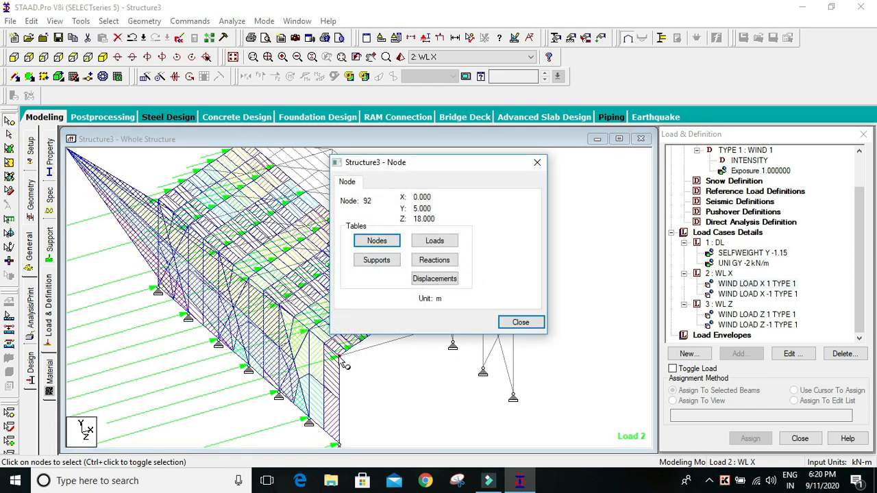
{"action": "left_click", "coordinate": [537, 163]}
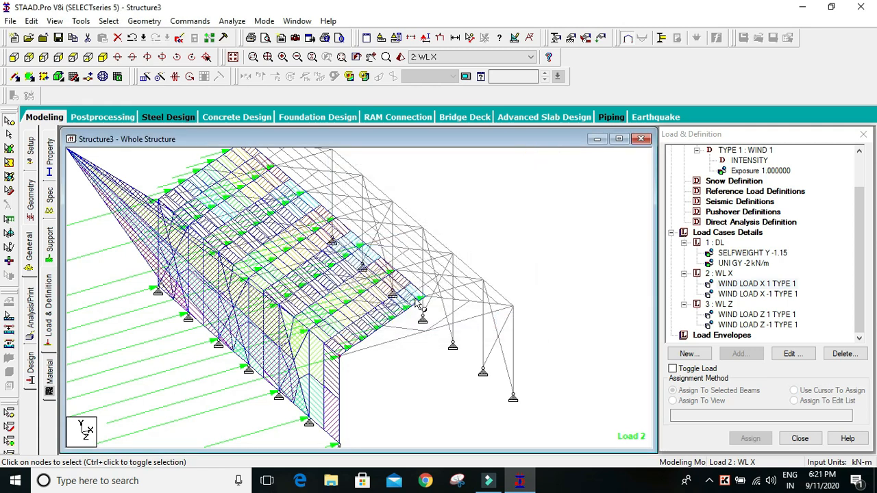
{"action": "double_click", "coordinate": [425, 300]}
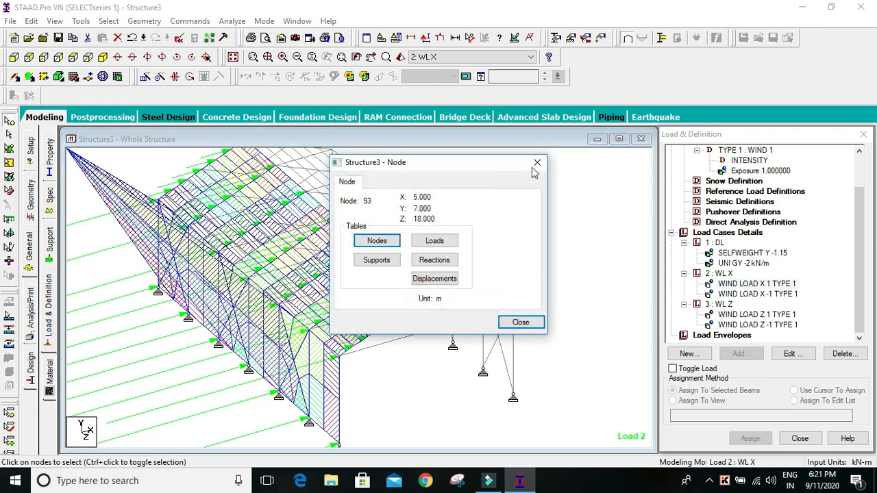
{"action": "left_click", "coordinate": [537, 163]}
{"action": "scroll", "coordinate": [473, 290], "scroll_direction": "down", "scroll_amount": 2}
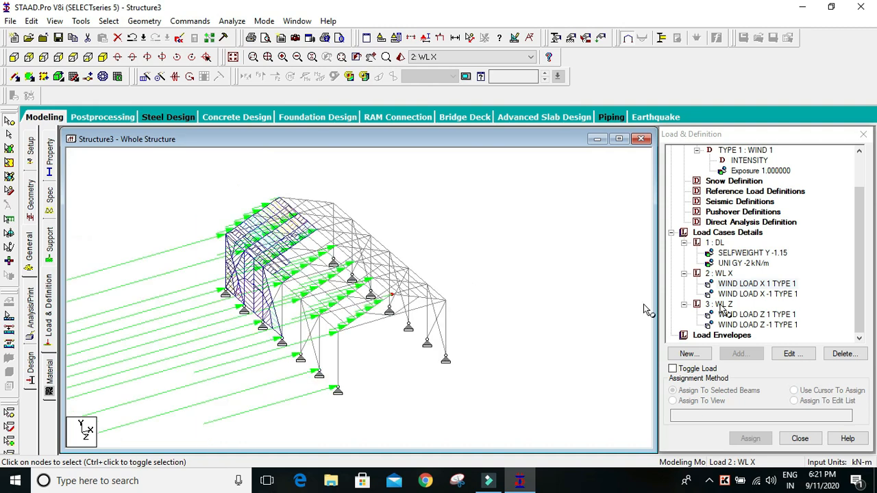
Limit the factor 1 X wind load in the WL X case to a Y range of 5 to 7 m
{"action": "double_click", "coordinate": [780, 283]}
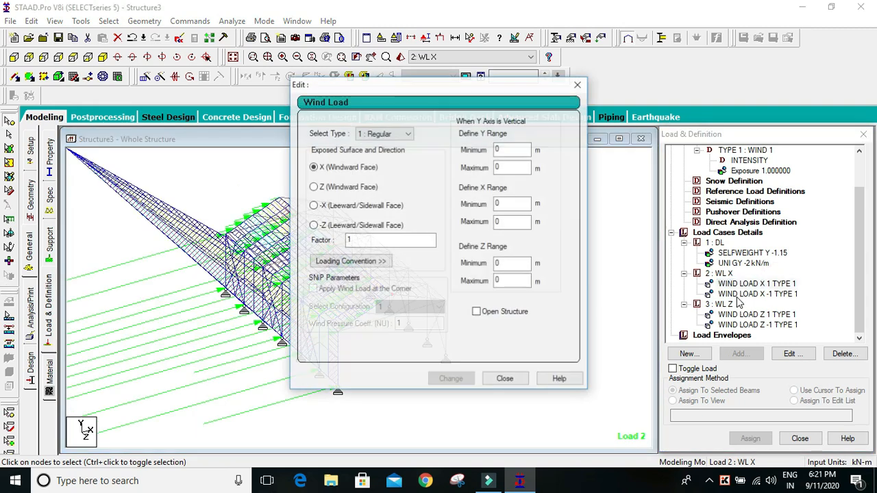
{"action": "double_click", "coordinate": [507, 150]}
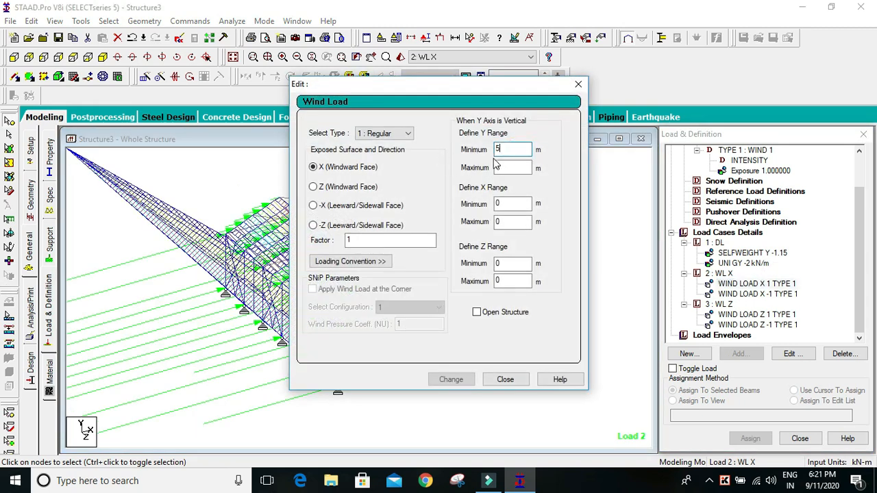
{"action": "type", "text": "5"}
{"action": "double_click", "coordinate": [513, 167]}
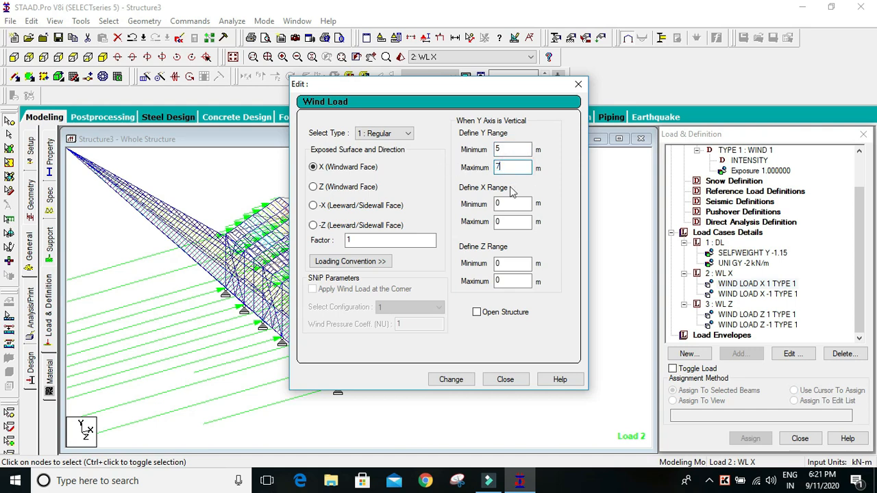
{"action": "type", "text": "7"}
{"action": "left_click", "coordinate": [467, 379]}
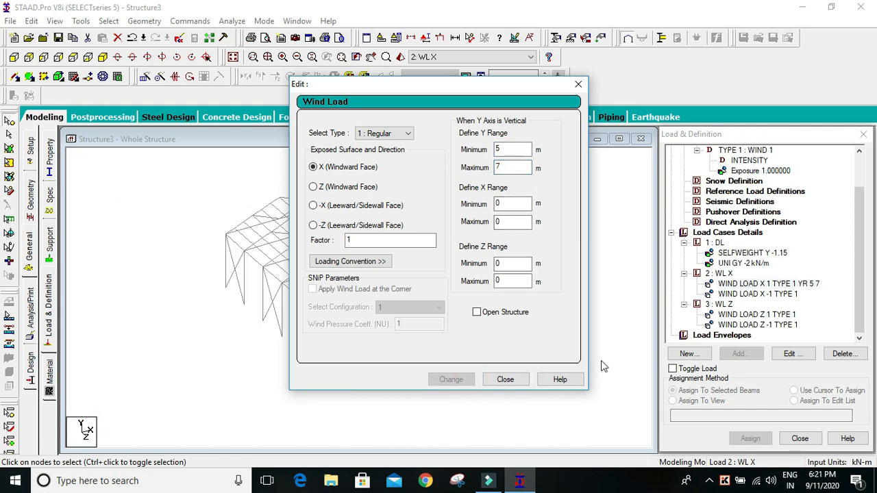
{"action": "left_click", "coordinate": [507, 380]}
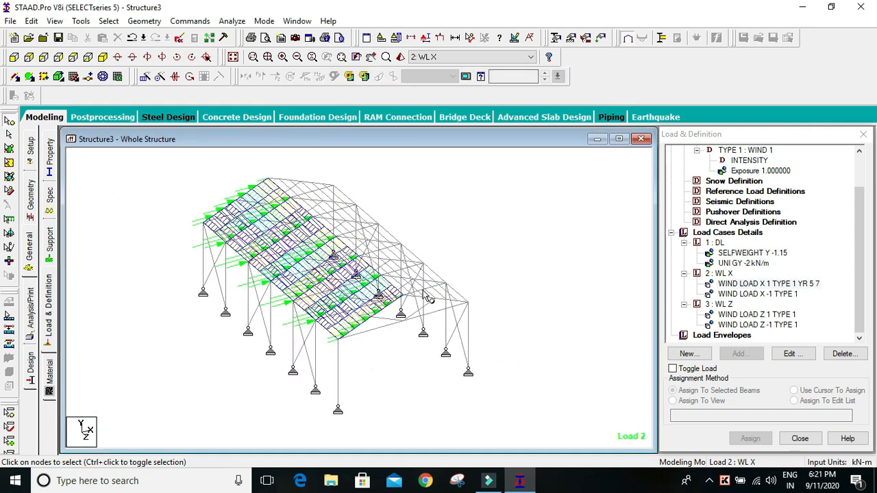
{"action": "scroll", "coordinate": [288, 260], "scroll_direction": "up", "scroll_amount": 3}
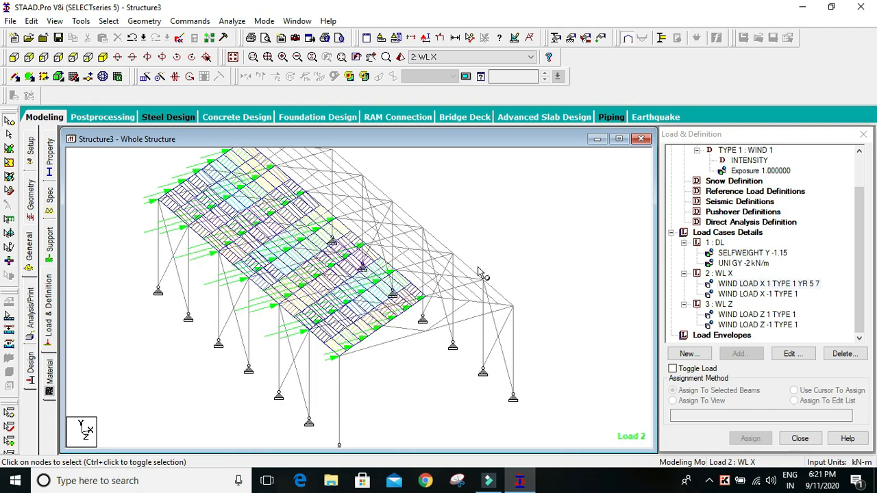
Limit the factor -1 X wind load in the WL X case to a Y range of 5 to 7 m
{"action": "left_click", "coordinate": [734, 295]}
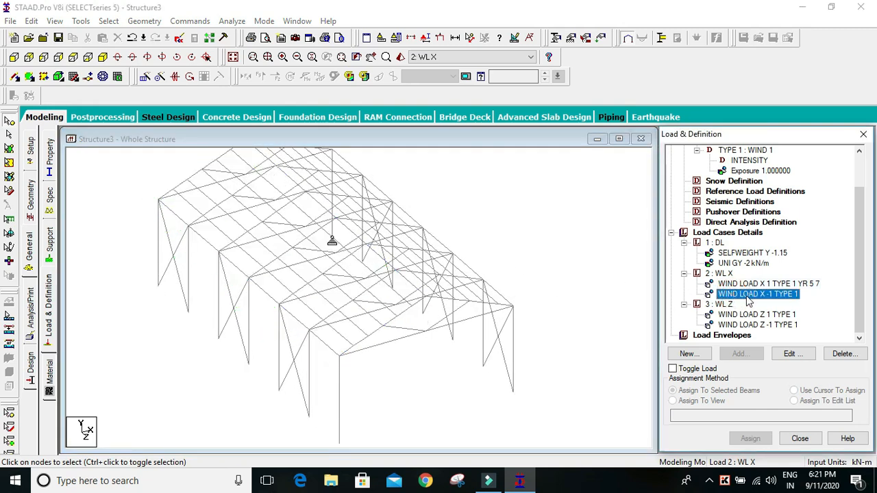
{"action": "left_click", "coordinate": [793, 354]}
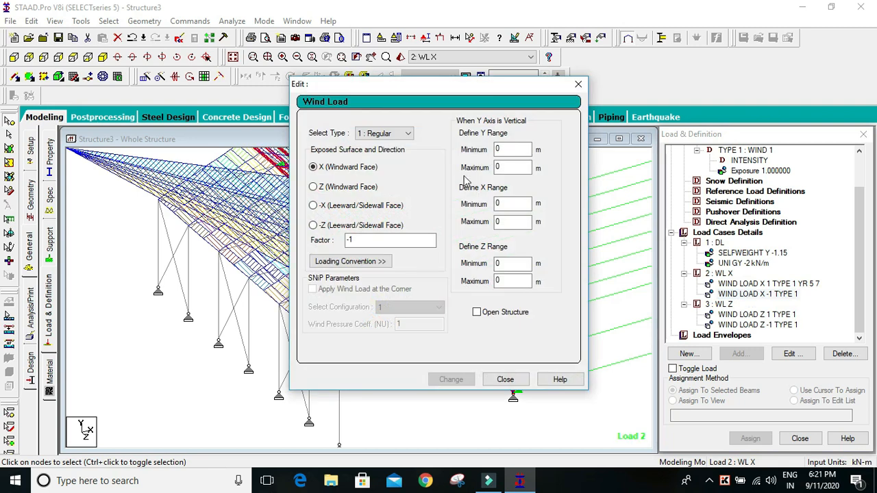
{"action": "left_click_drag", "start_coordinate": [509, 148], "coordinate": [420, 155]}
{"action": "type", "text": "5"}
{"action": "key", "text": "Tab"}
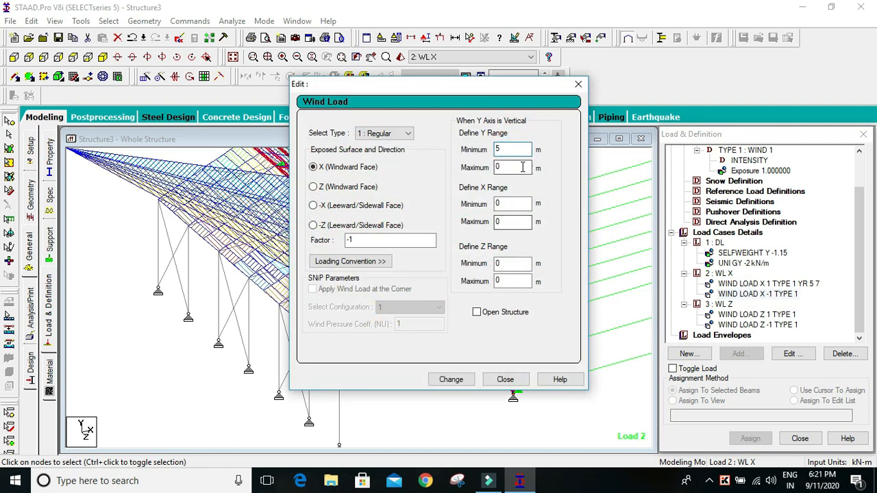
{"action": "type", "text": "7"}
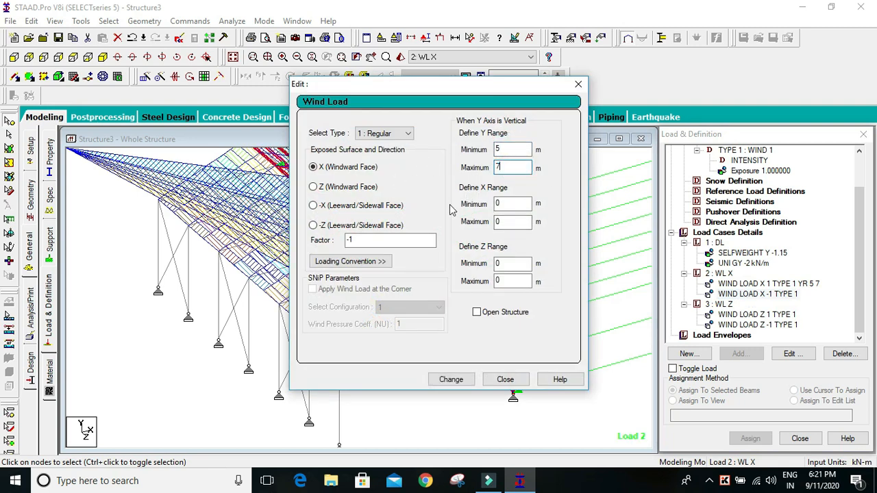
{"action": "left_click", "coordinate": [452, 379]}
{"action": "left_click", "coordinate": [506, 378]}
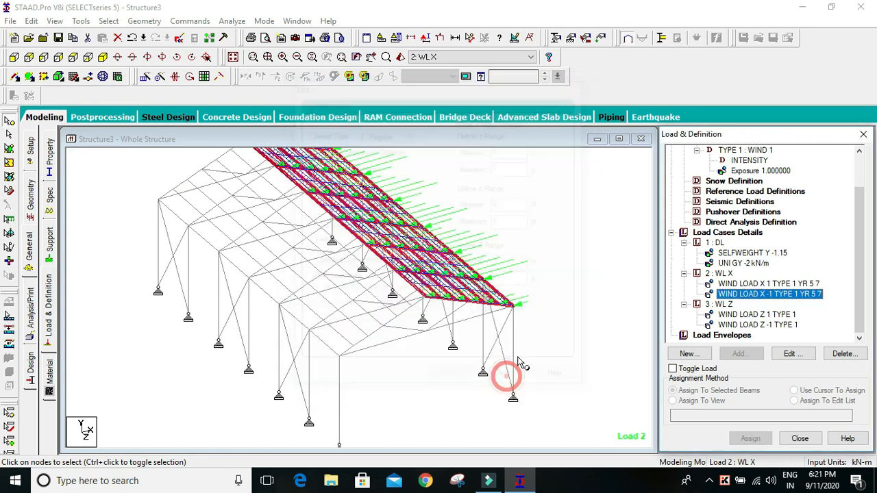
Compare the two WL X wind loads and set the factor 1 load's minimum Y range to 0 m
{"action": "left_click", "coordinate": [783, 283]}
{"action": "left_click", "coordinate": [762, 295]}
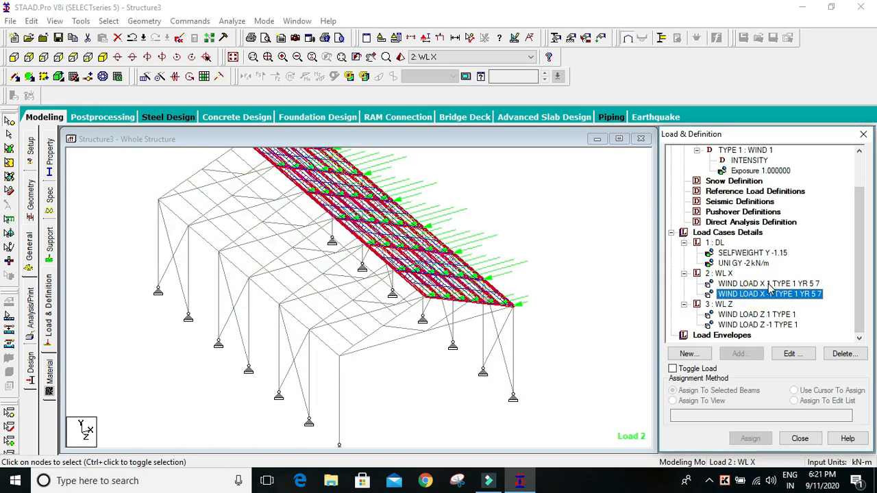
{"action": "left_click", "coordinate": [769, 283]}
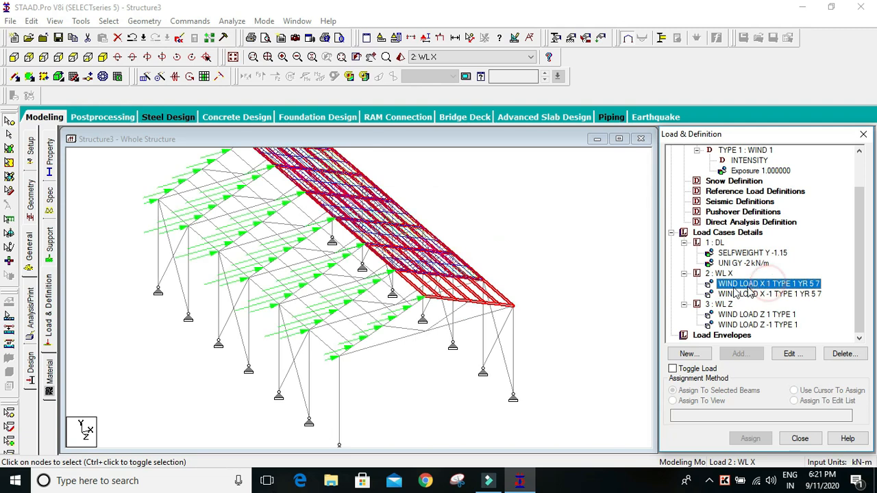
{"action": "double_click", "coordinate": [795, 284]}
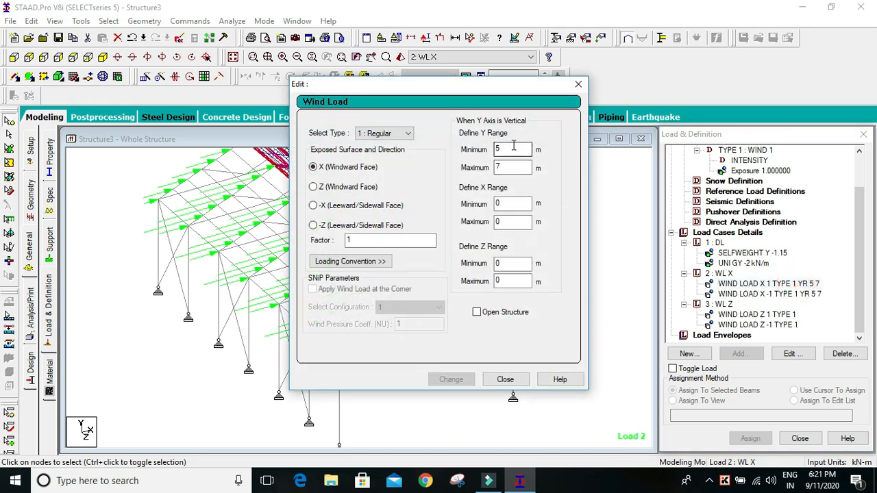
{"action": "double_click", "coordinate": [513, 148]}
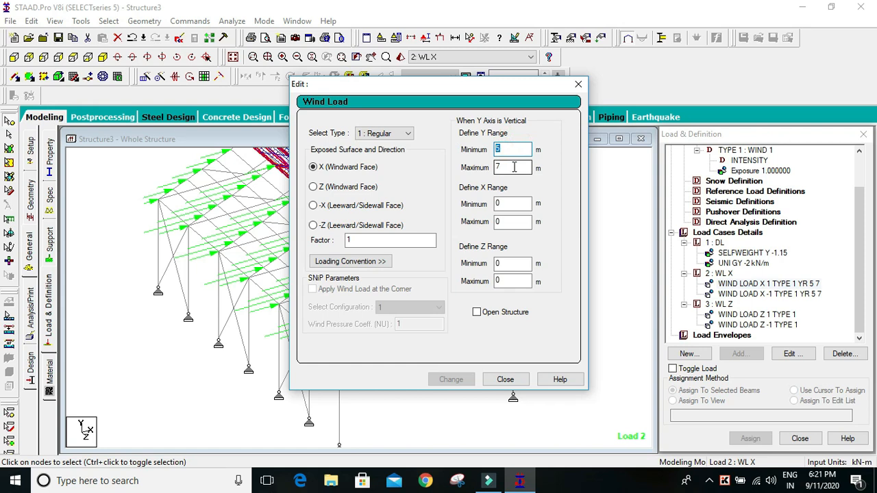
{"action": "type", "text": "0"}
{"action": "left_click", "coordinate": [453, 378]}
{"action": "left_click", "coordinate": [505, 381]}
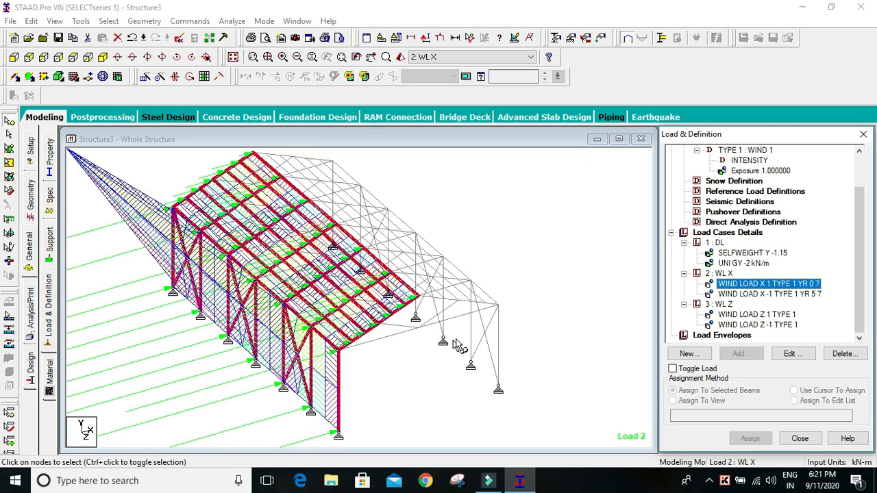
Set the minimum Y range of the factor -1 X wind load in the WL X case to 0 m
{"action": "double_click", "coordinate": [764, 285]}
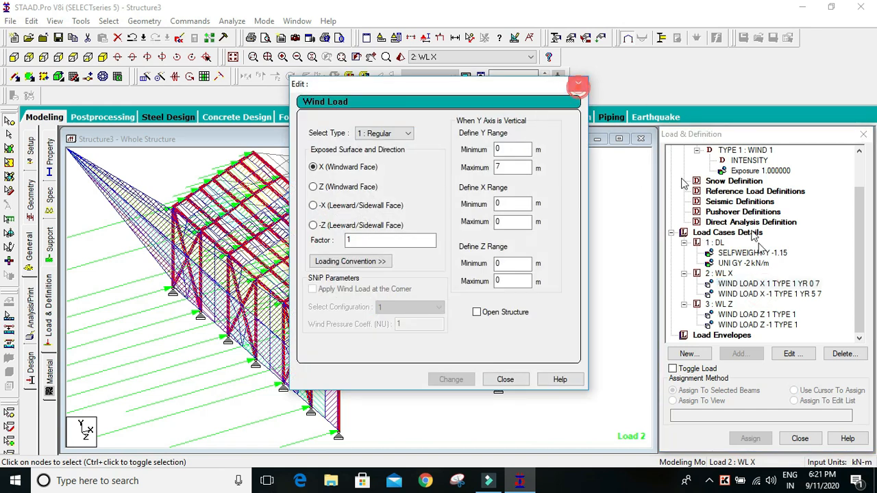
{"action": "left_click", "coordinate": [578, 83]}
{"action": "double_click", "coordinate": [793, 293]}
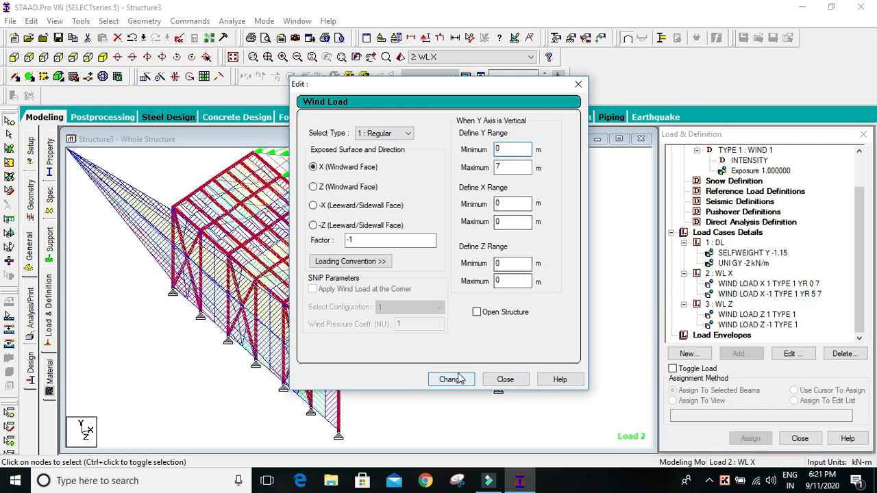
{"action": "left_click", "coordinate": [451, 379]}
{"action": "left_click", "coordinate": [505, 379]}
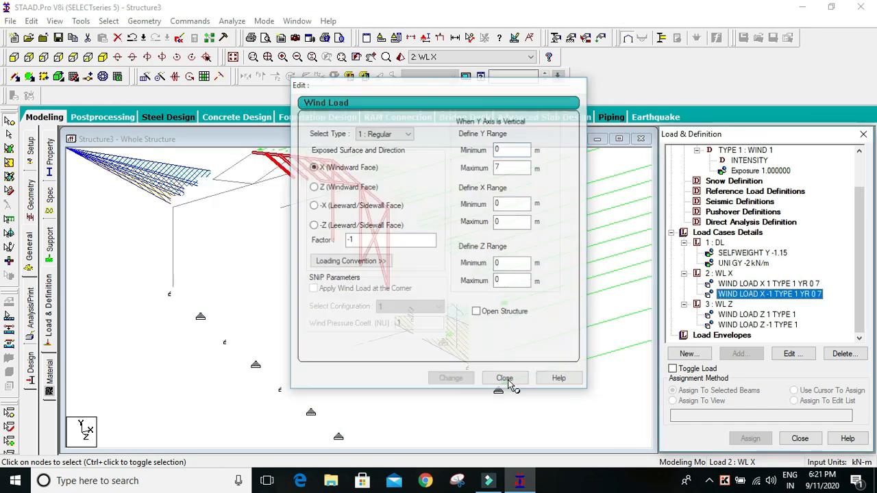
{"action": "scroll", "coordinate": [424, 313], "scroll_direction": "up", "scroll_amount": 5}
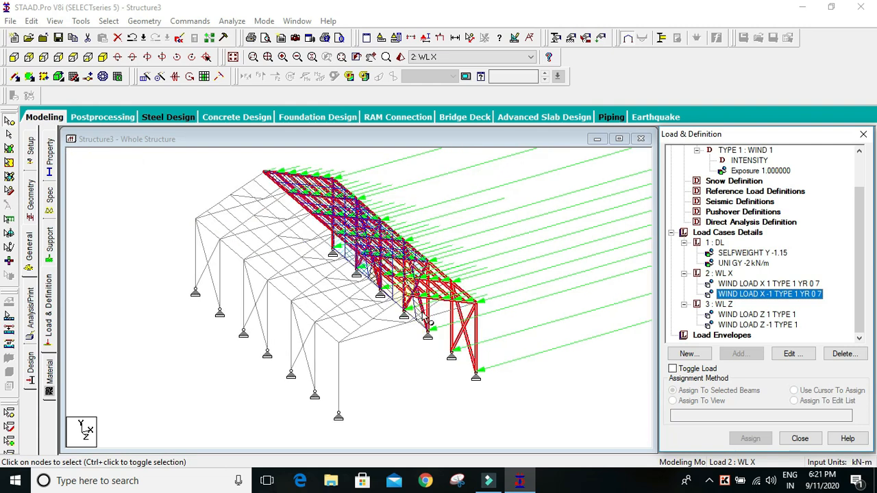
{"action": "scroll", "coordinate": [567, 330], "scroll_direction": "down", "scroll_amount": 1}
Display the factor 1 and factor -1 Z wind loads of the WL Z case and examine their distribution on the gable ends
{"action": "left_click", "coordinate": [760, 316]}
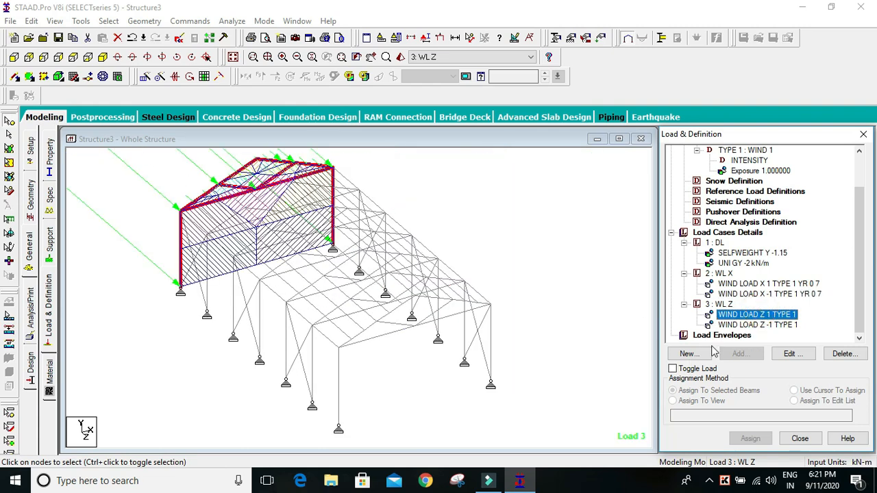
{"action": "left_click", "coordinate": [743, 325]}
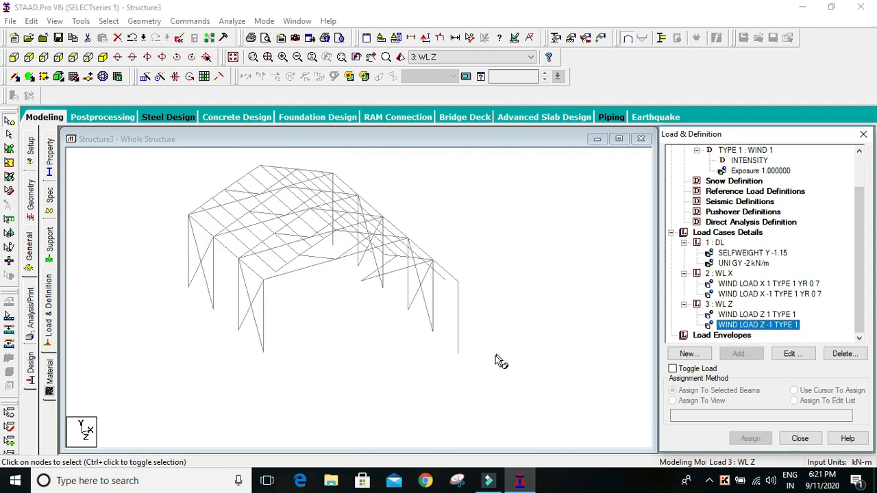
{"action": "middle_click_drag", "start_coordinate": [501, 362], "coordinate": [521, 382]}
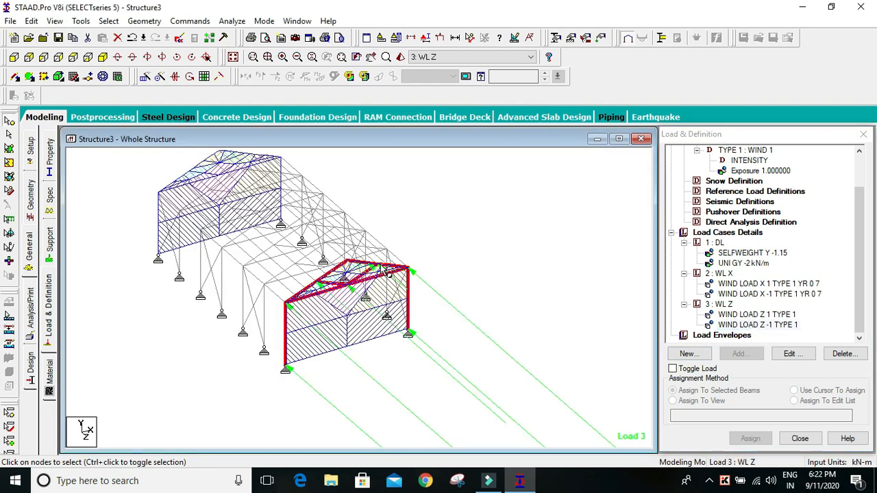
{"action": "scroll", "coordinate": [291, 283], "scroll_direction": "up", "scroll_amount": 1}
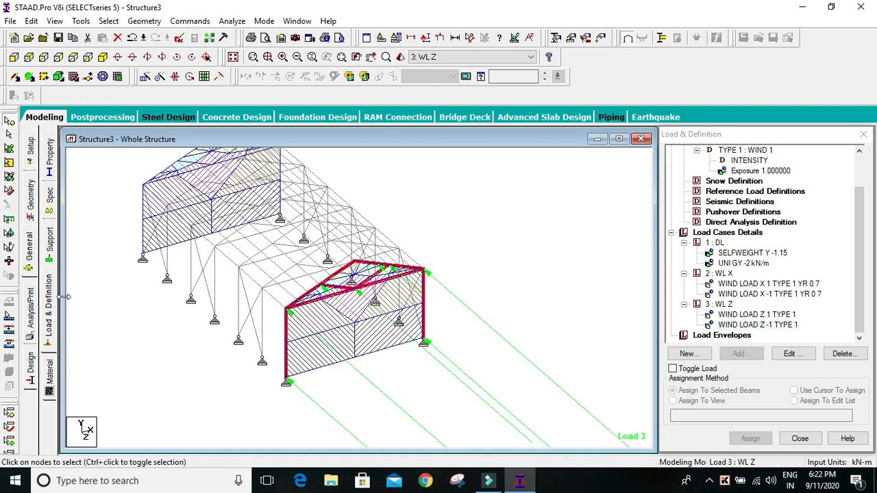
Add a Perform Analysis command with the No Print option to the model
{"action": "left_click", "coordinate": [31, 316]}
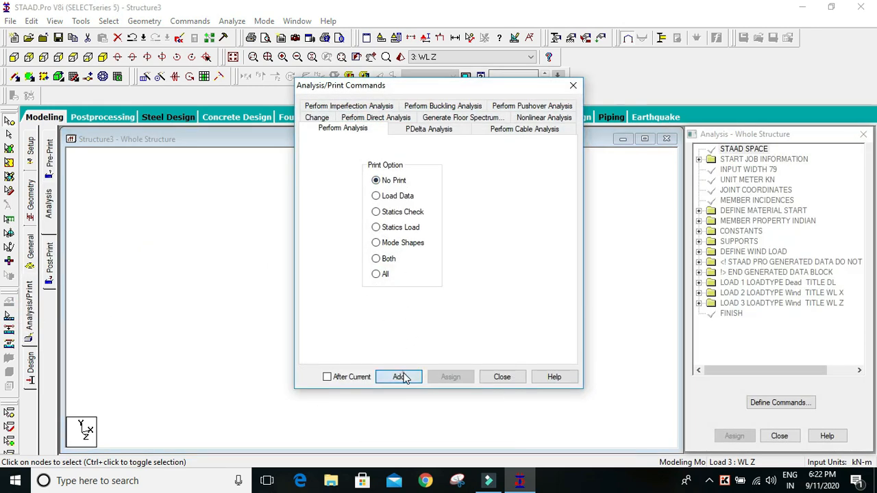
{"action": "left_click", "coordinate": [399, 376]}
{"action": "left_click", "coordinate": [500, 377]}
Run the analysis on the shed model, saving the modified structure first
{"action": "left_click", "coordinate": [233, 21]}
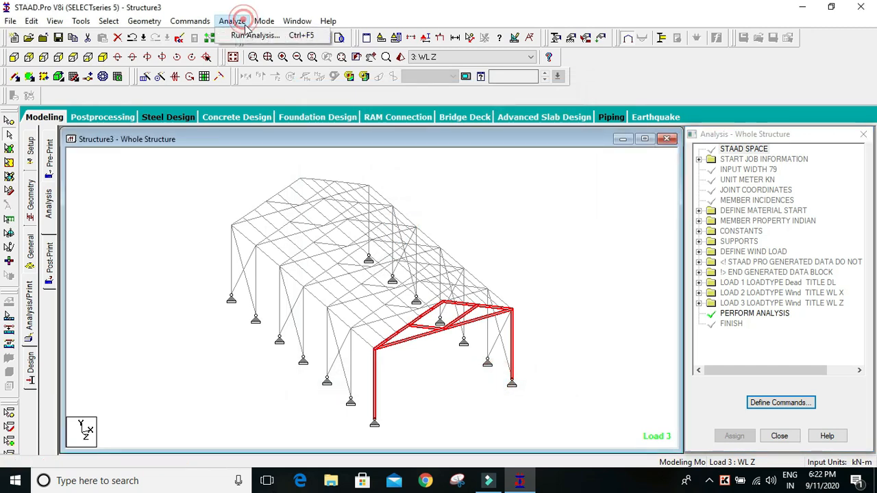
{"action": "left_click", "coordinate": [236, 33]}
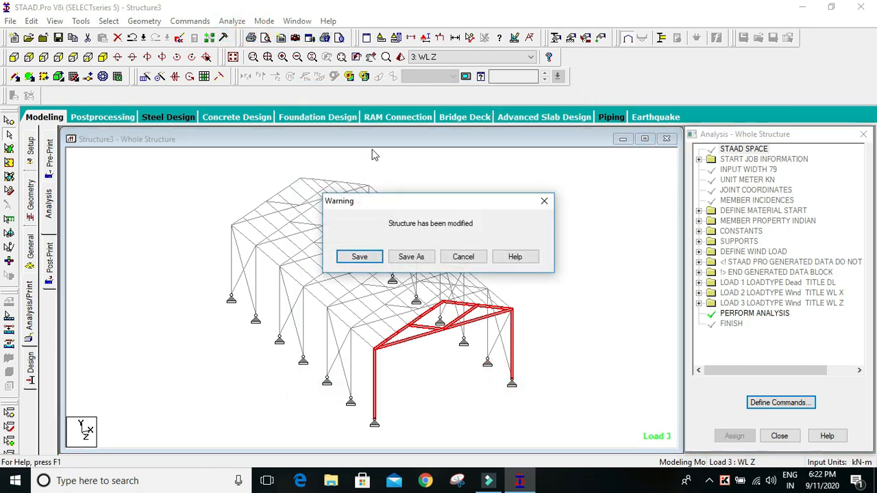
{"action": "left_click", "coordinate": [368, 258]}
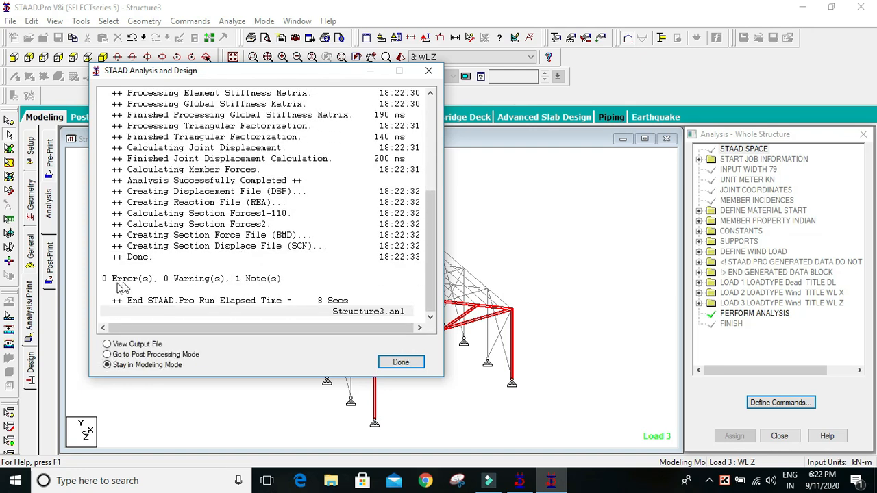
View the analysis output file, examine the floor diaphragm note and the end of the report, and close it
{"action": "left_click", "coordinate": [159, 345]}
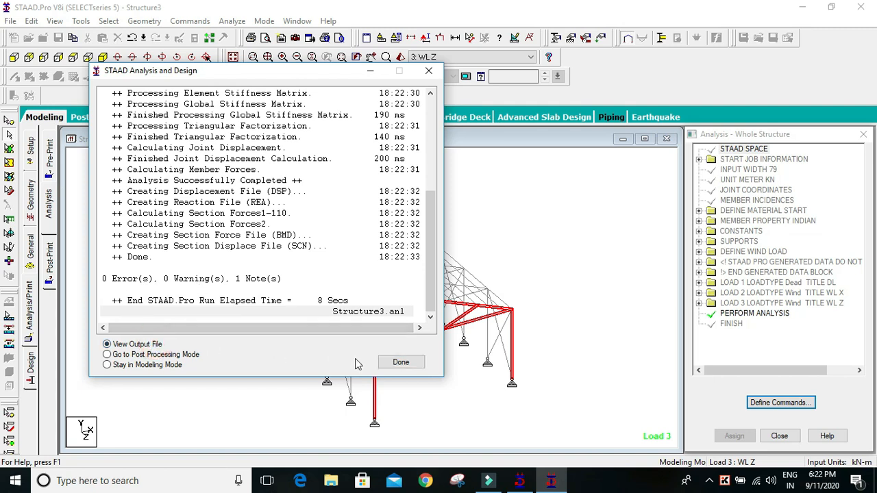
{"action": "left_click", "coordinate": [419, 364]}
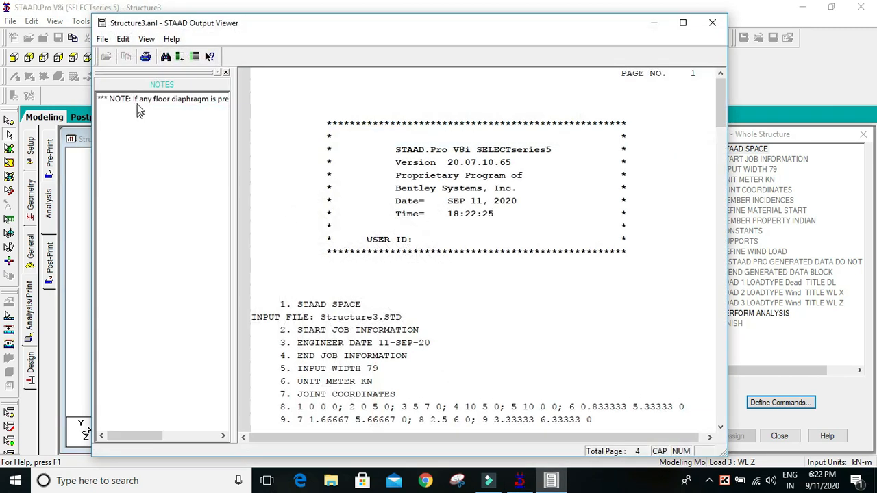
{"action": "left_click", "coordinate": [137, 102]}
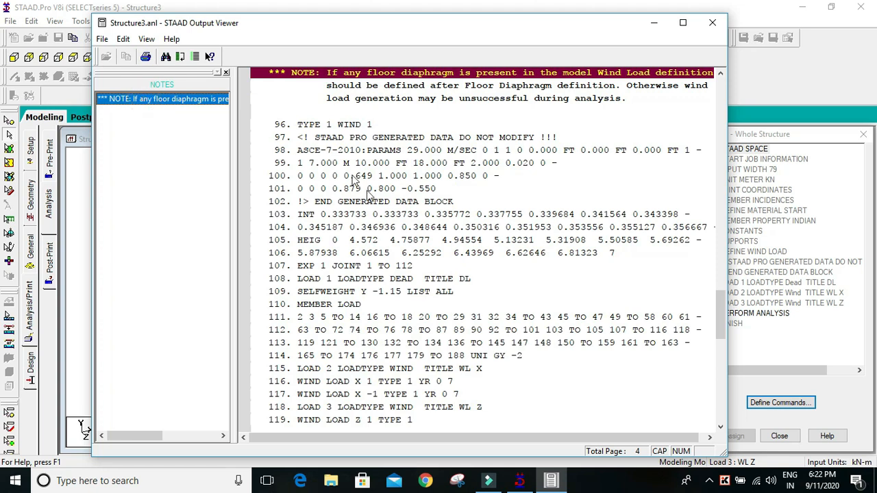
{"action": "scroll", "coordinate": [290, 307], "scroll_direction": "down", "scroll_amount": 10}
{"action": "scroll", "coordinate": [496, 269], "scroll_direction": "down", "scroll_amount": 1}
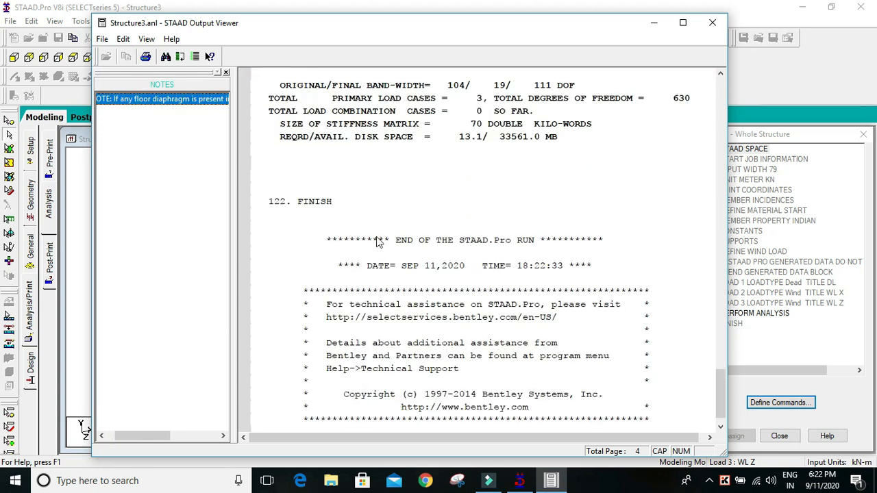
{"action": "left_click", "coordinate": [713, 23]}
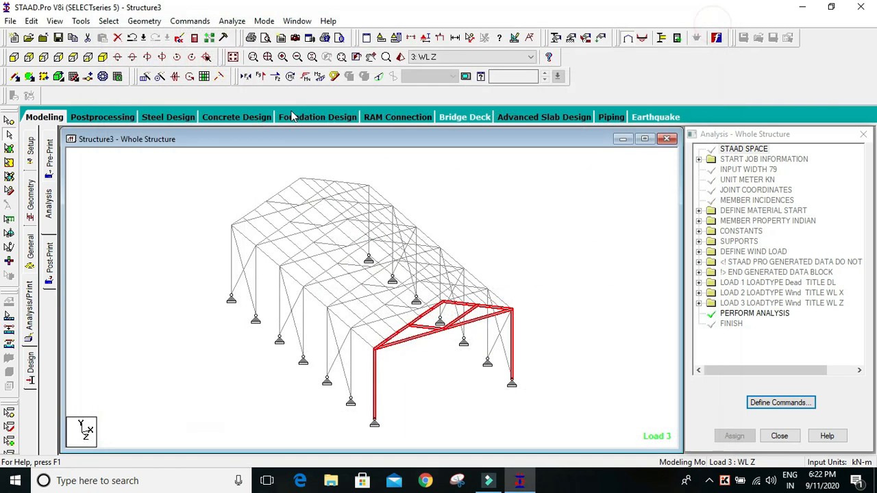
Enter postprocessing with load cases DL, WL X and WL Z selected and turn off the displacement diagram
{"action": "left_click", "coordinate": [104, 118]}
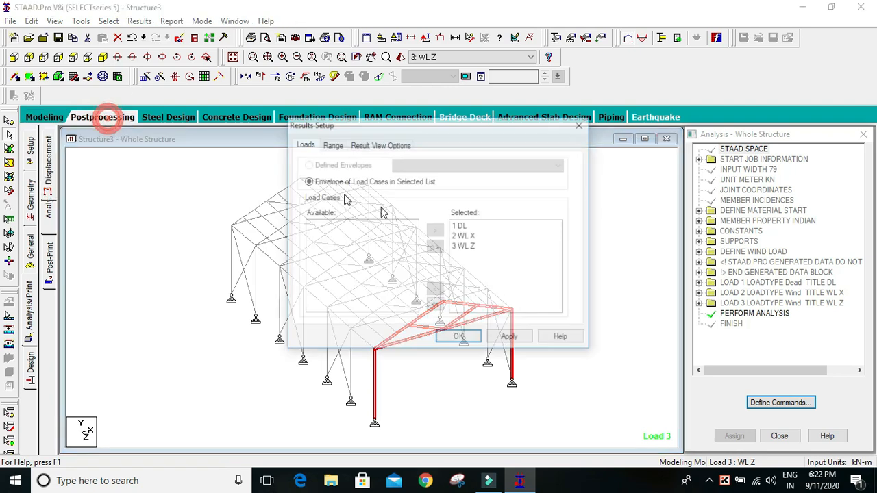
{"action": "left_click", "coordinate": [458, 339]}
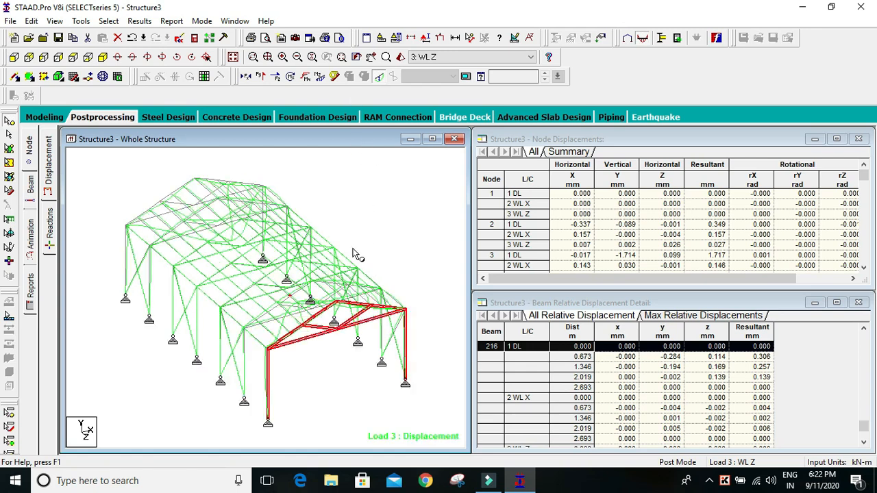
{"action": "left_click", "coordinate": [378, 76]}
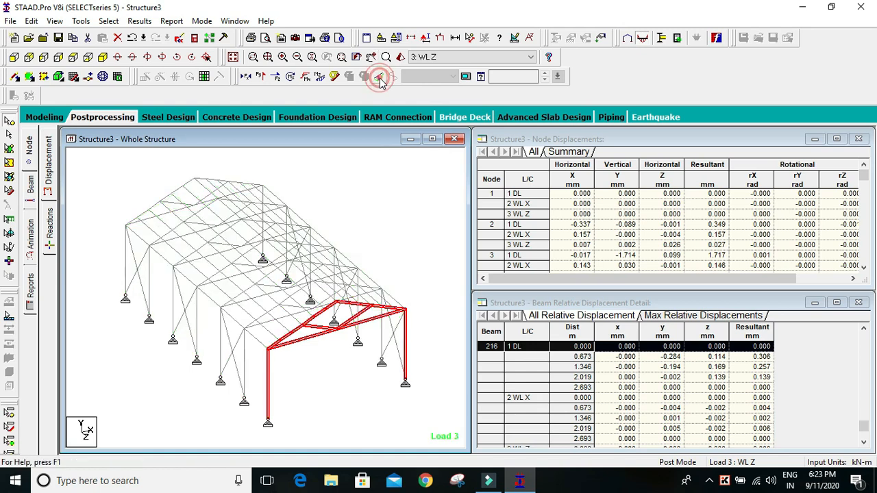
Display the beam stress diagram for load case WL Z and examine it on the roof trusses
{"action": "left_click", "coordinate": [334, 77]}
{"action": "scroll", "coordinate": [283, 227], "scroll_direction": "up", "scroll_amount": 2}
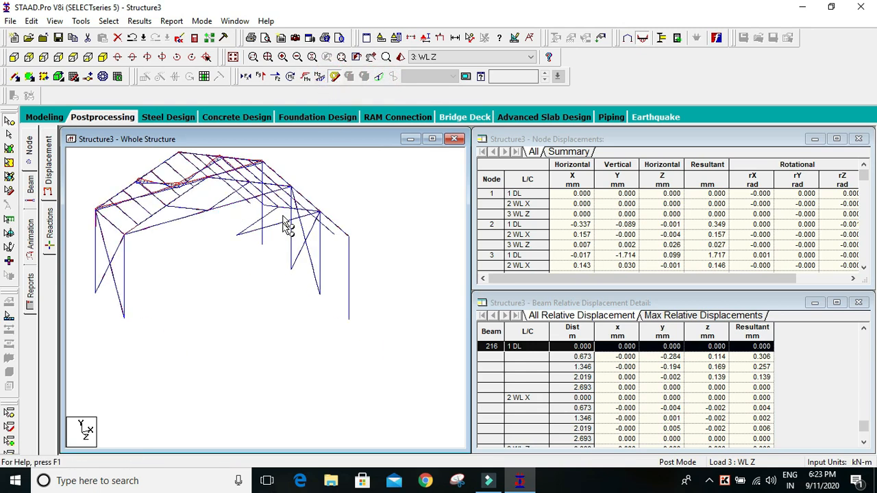
{"action": "scroll", "coordinate": [168, 181], "scroll_direction": "up", "scroll_amount": 1}
{"action": "middle_click_drag", "start_coordinate": [167, 180], "coordinate": [201, 204]}
{"action": "scroll", "coordinate": [184, 192], "scroll_direction": "up", "scroll_amount": 1}
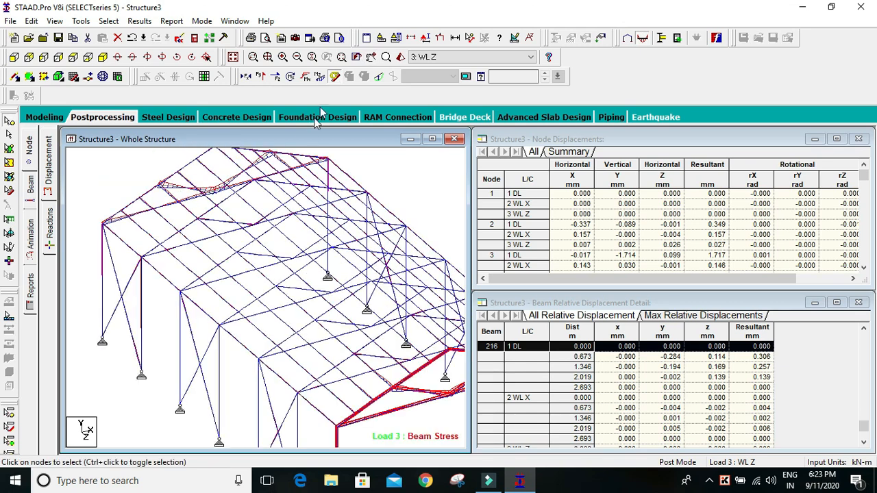
Add the bending Z and bending Y moment diagrams to the structure and inspect them on the frame members
{"action": "left_click", "coordinate": [319, 76]}
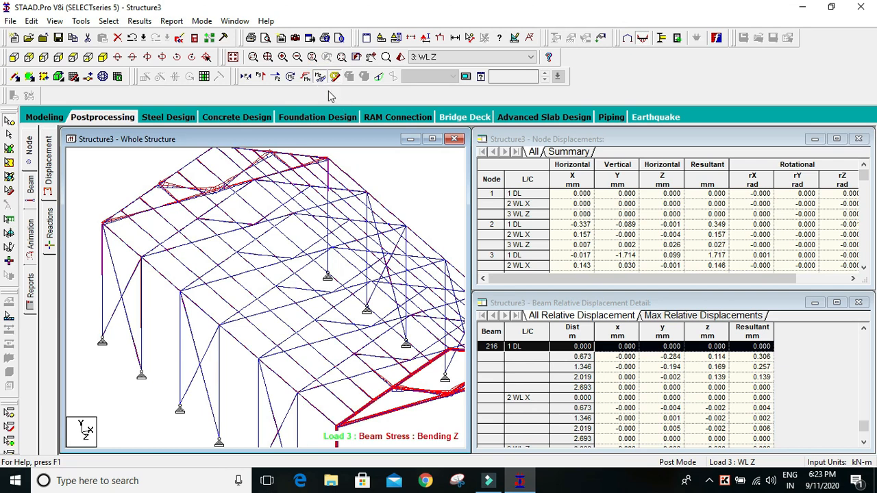
{"action": "left_click", "coordinate": [318, 77]}
{"action": "left_click", "coordinate": [318, 77]}
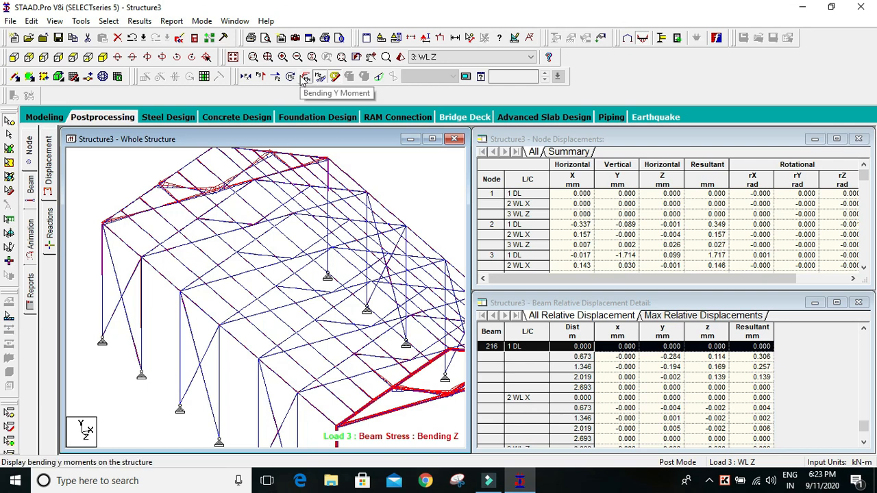
{"action": "left_click", "coordinate": [304, 79]}
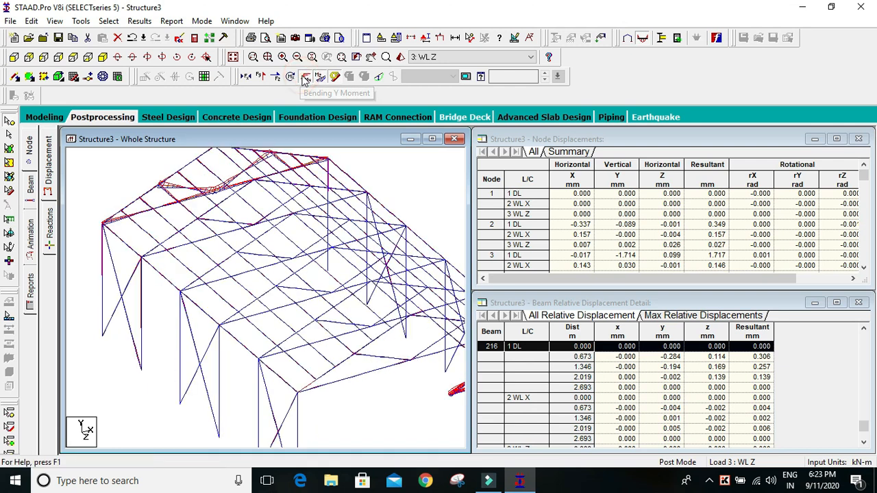
{"action": "scroll", "coordinate": [289, 291], "scroll_direction": "up", "scroll_amount": 3}
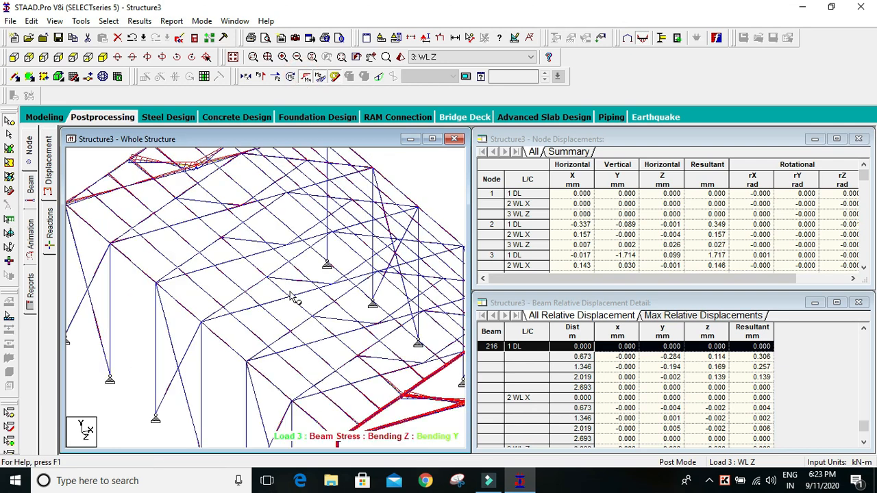
{"action": "scroll", "coordinate": [290, 295], "scroll_direction": "up", "scroll_amount": 3}
{"action": "scroll", "coordinate": [290, 291], "scroll_direction": "down", "scroll_amount": 4}
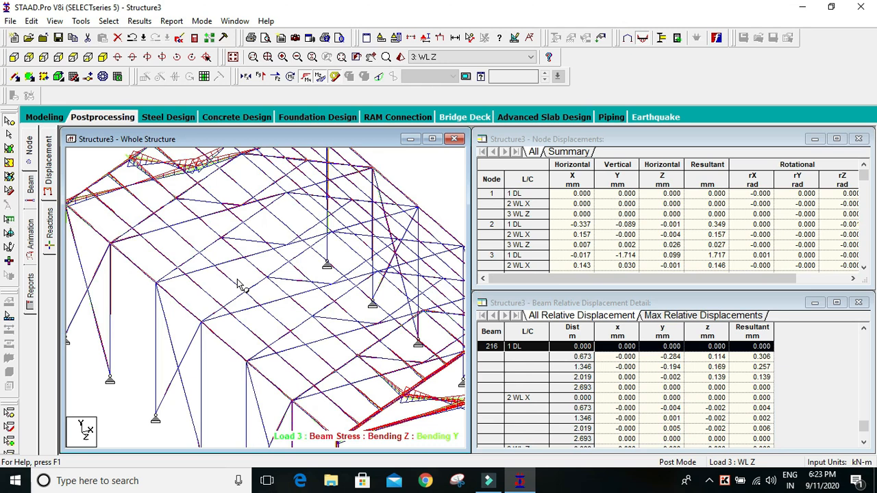
Add the shear Y and axial force diagrams and examine them across the whole structure
{"action": "left_click", "coordinate": [259, 76]}
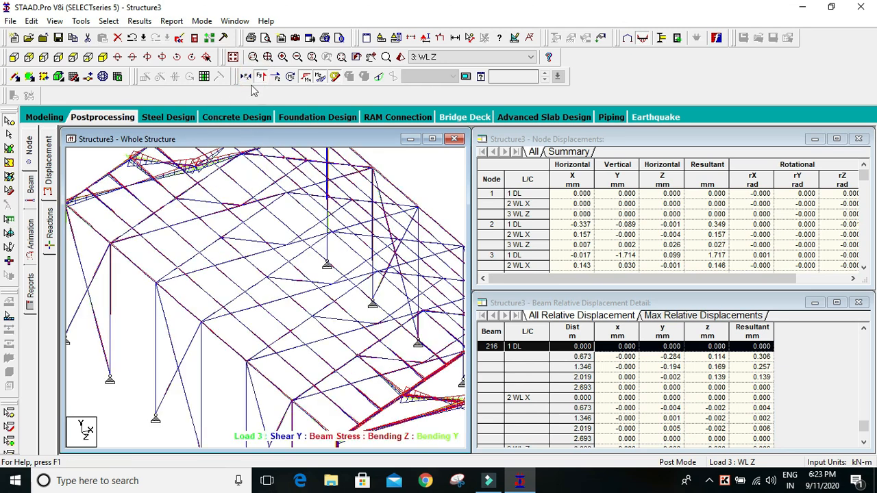
{"action": "left_click", "coordinate": [246, 78]}
{"action": "scroll", "coordinate": [233, 244], "scroll_direction": "down", "scroll_amount": 1}
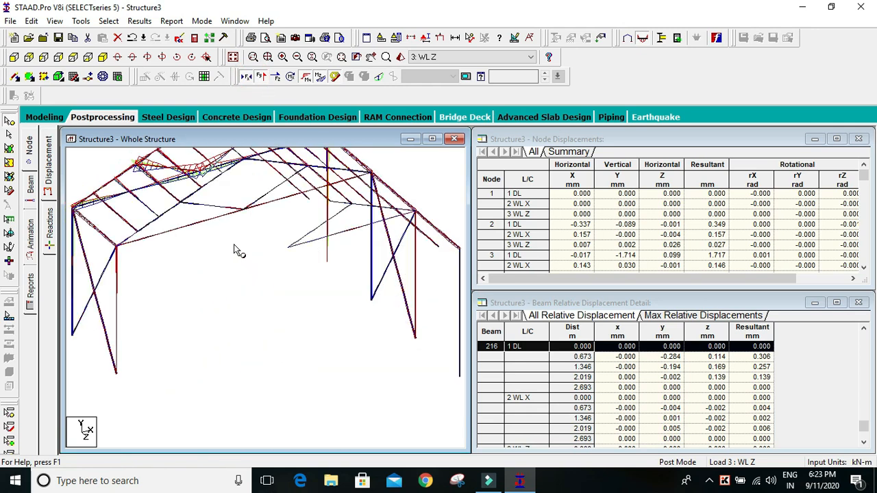
{"action": "scroll", "coordinate": [240, 250], "scroll_direction": "down", "scroll_amount": 2}
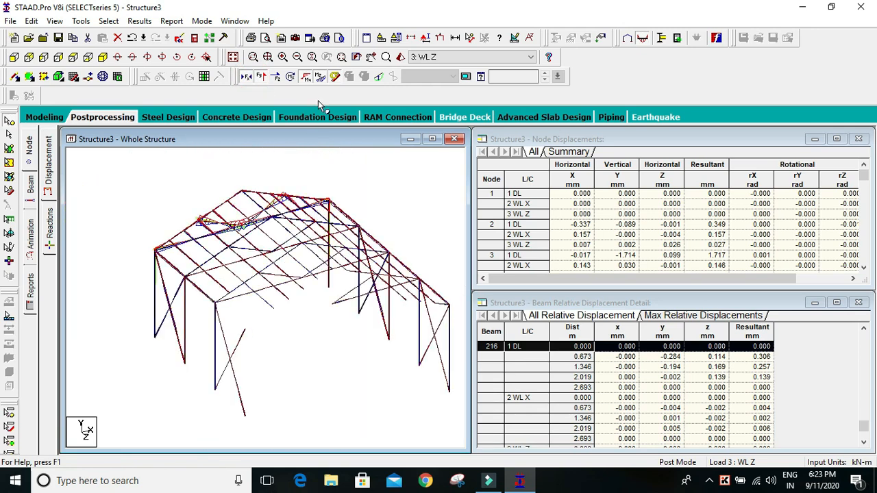
Turn off the stress, shear, axial and bending diagrams and clear the selection of the front truss frame
{"action": "left_click", "coordinate": [334, 77]}
{"action": "left_click", "coordinate": [263, 77]}
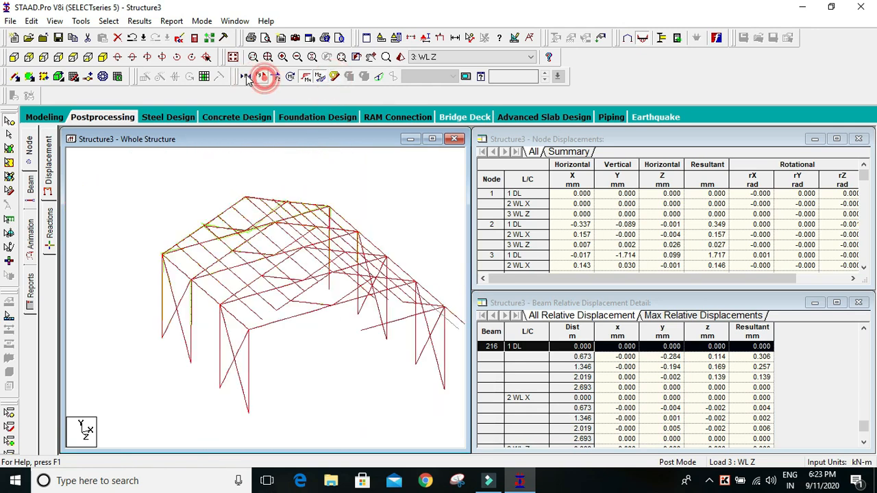
{"action": "left_click", "coordinate": [247, 77]}
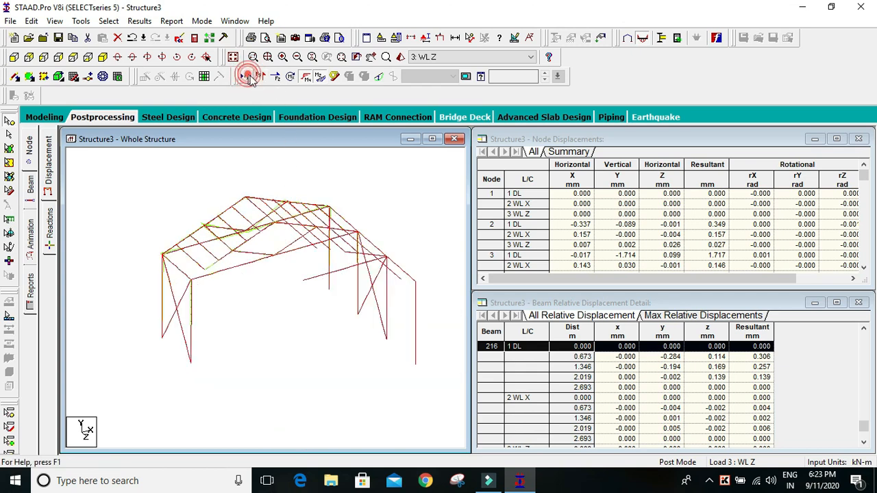
{"action": "left_click", "coordinate": [319, 76]}
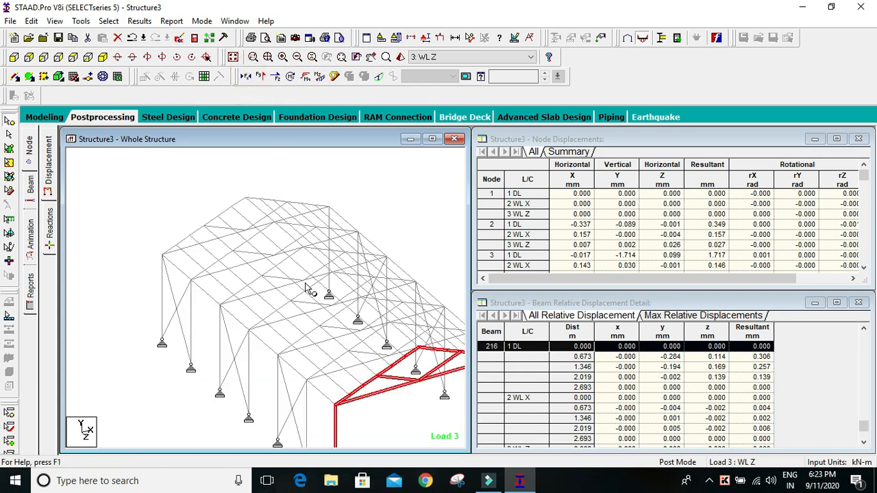
{"action": "scroll", "coordinate": [314, 299], "scroll_direction": "down", "scroll_amount": 2}
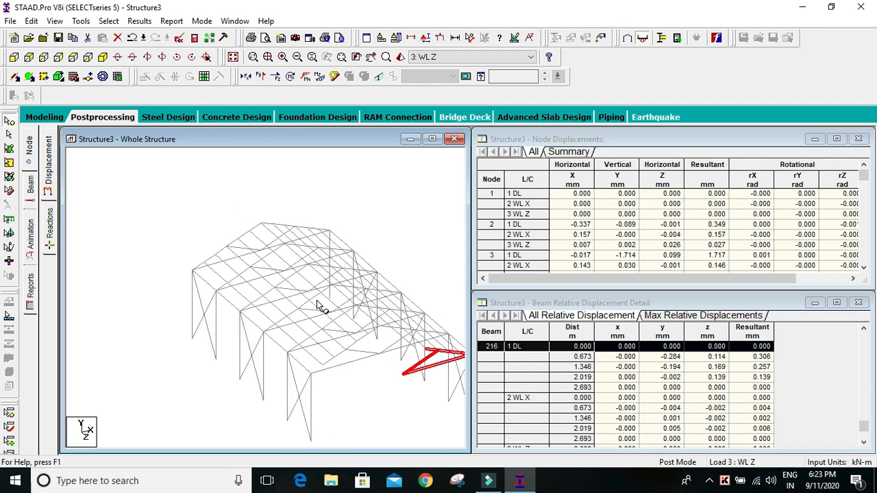
{"action": "middle_click_drag", "start_coordinate": [323, 303], "coordinate": [285, 268]}
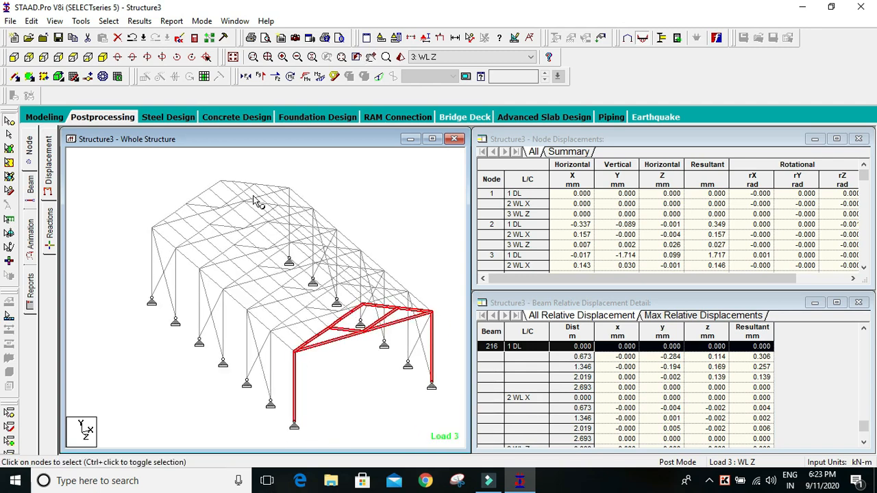
{"action": "left_click", "coordinate": [189, 155]}
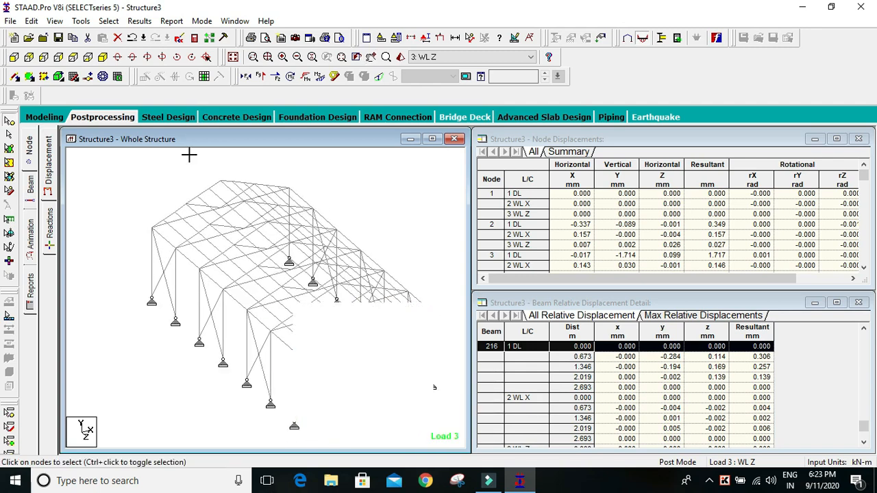
Return to modeling and set the steel design code to IS800
{"action": "left_click", "coordinate": [44, 116]}
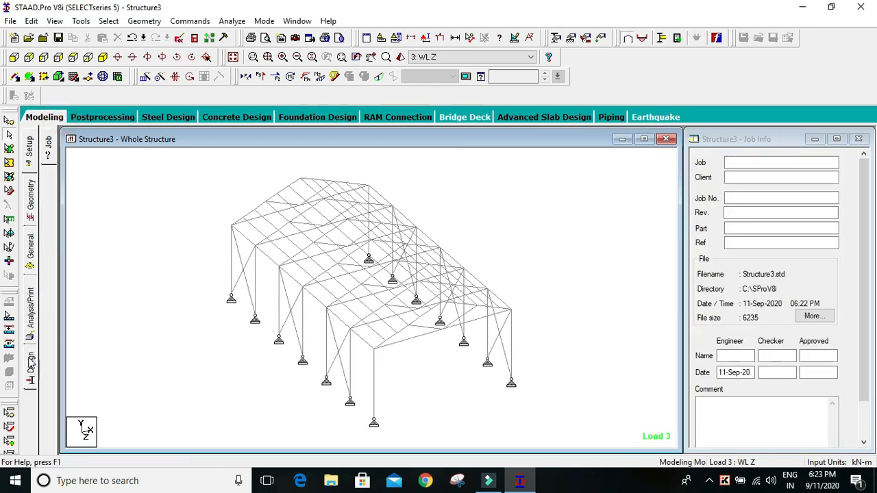
{"action": "left_click", "coordinate": [30, 363]}
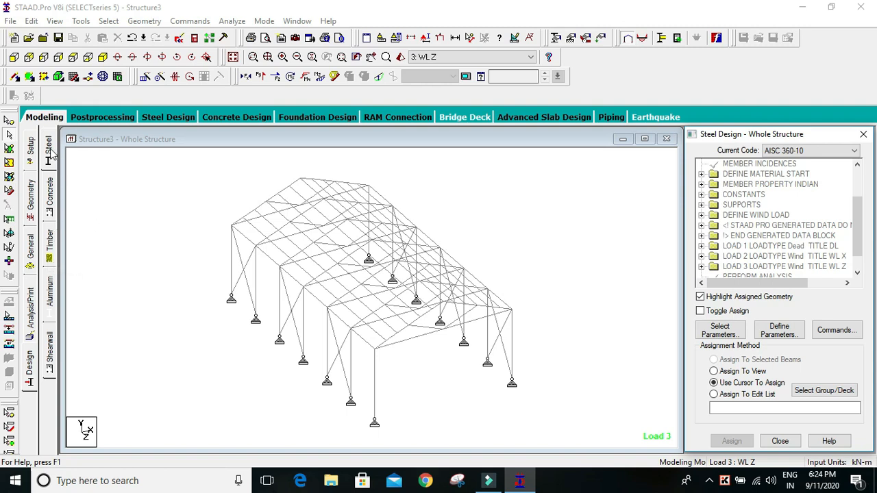
{"action": "left_click", "coordinate": [795, 151]}
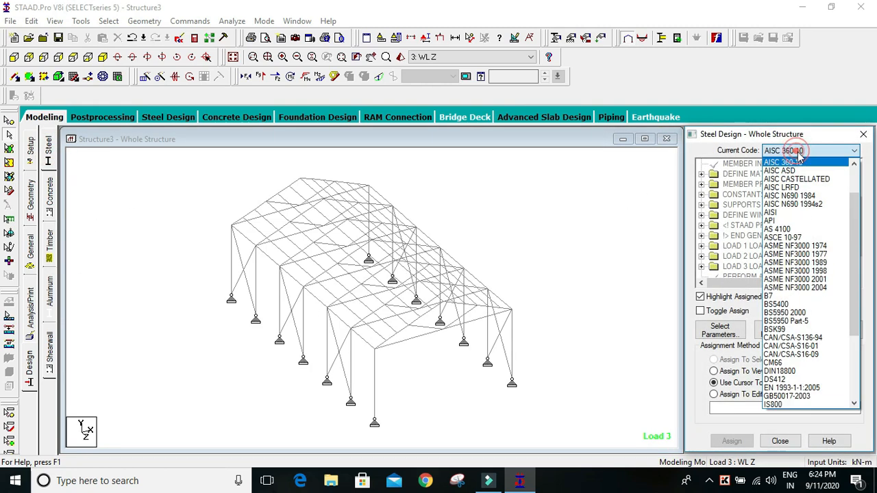
{"action": "left_click", "coordinate": [798, 405]}
{"action": "scroll", "coordinate": [750, 197], "scroll_direction": "down", "scroll_amount": 1}
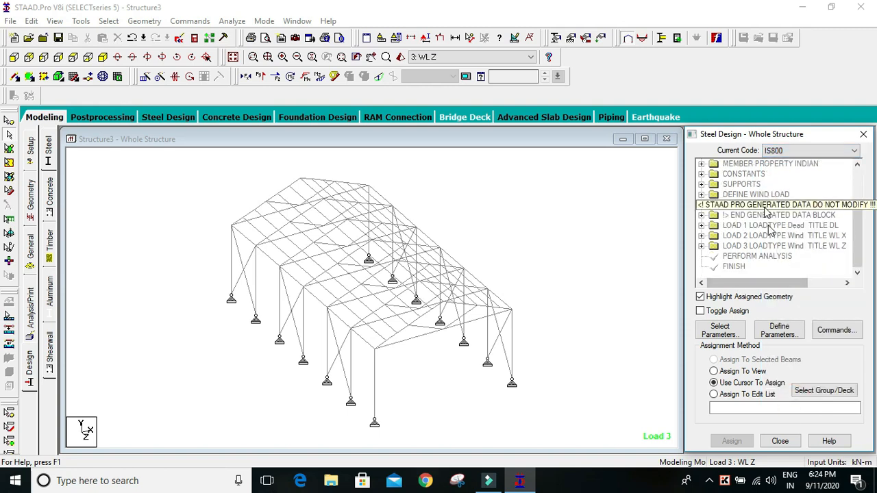
Limit the selected IS800 design parameters to Fyld (yield strength of steel) and Fyb (allowable bearing stress in bolt)
{"action": "left_click", "coordinate": [721, 336]}
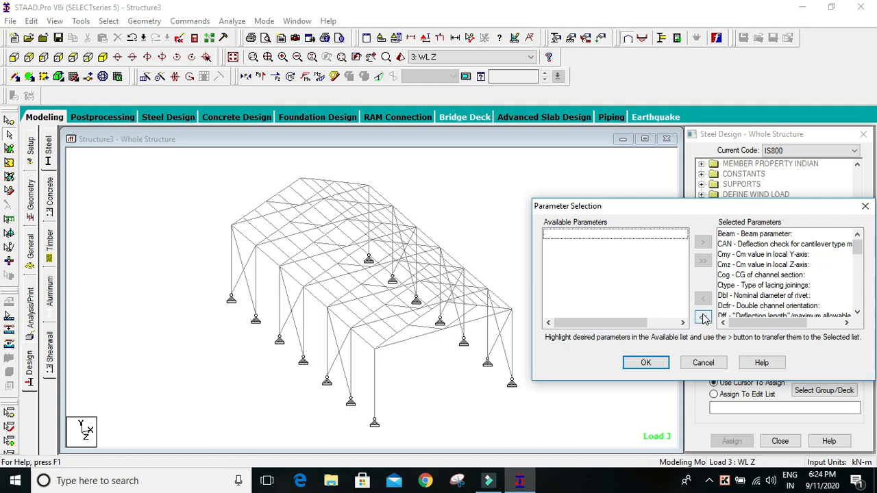
{"action": "left_click", "coordinate": [704, 317]}
{"action": "left_click_drag", "start_coordinate": [683, 242], "coordinate": [683, 271]}
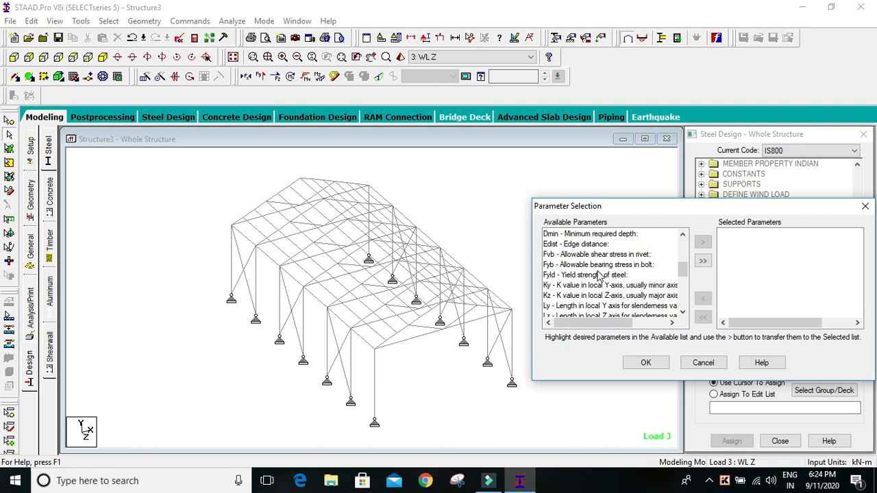
{"action": "double_click", "coordinate": [611, 275]}
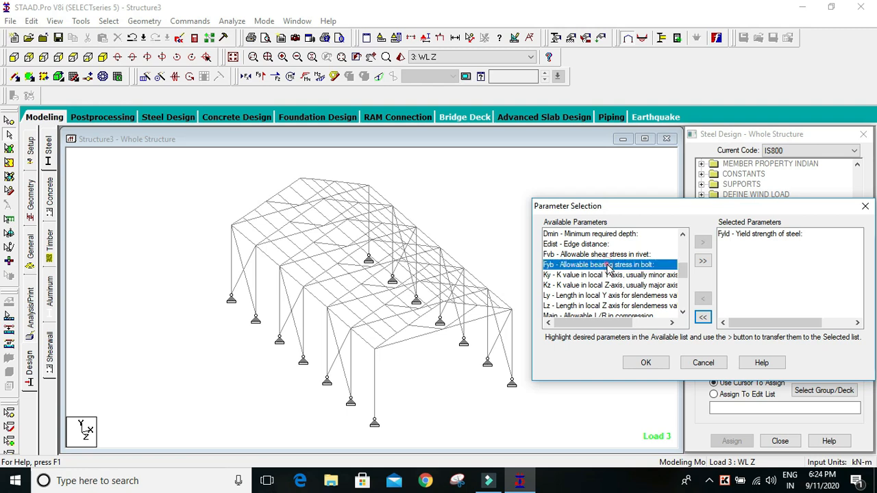
{"action": "double_click", "coordinate": [608, 267]}
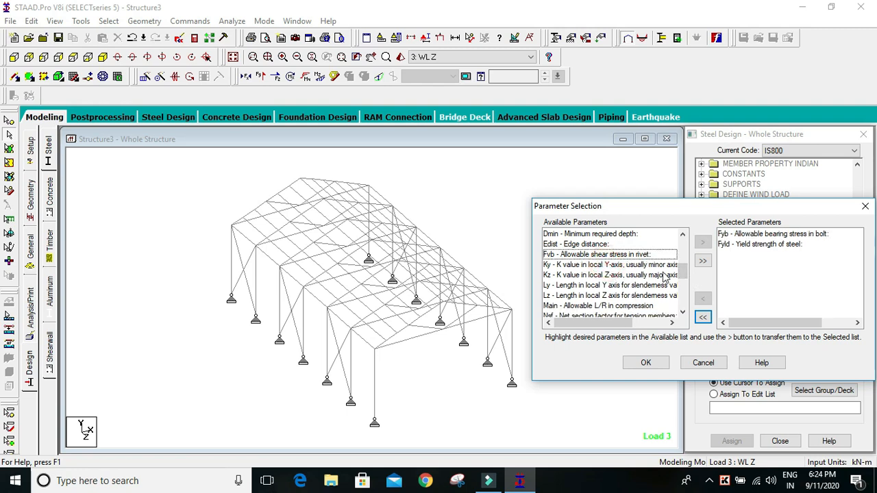
{"action": "left_click_drag", "start_coordinate": [683, 272], "coordinate": [684, 301]}
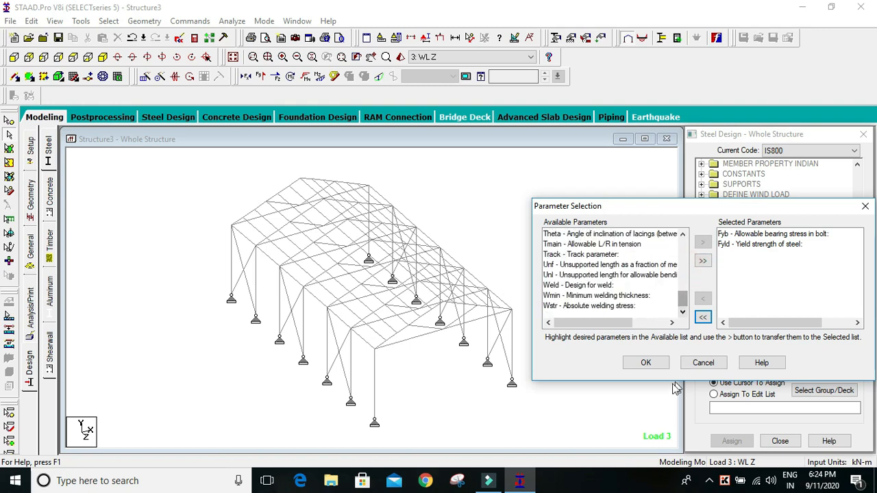
{"action": "left_click", "coordinate": [645, 363]}
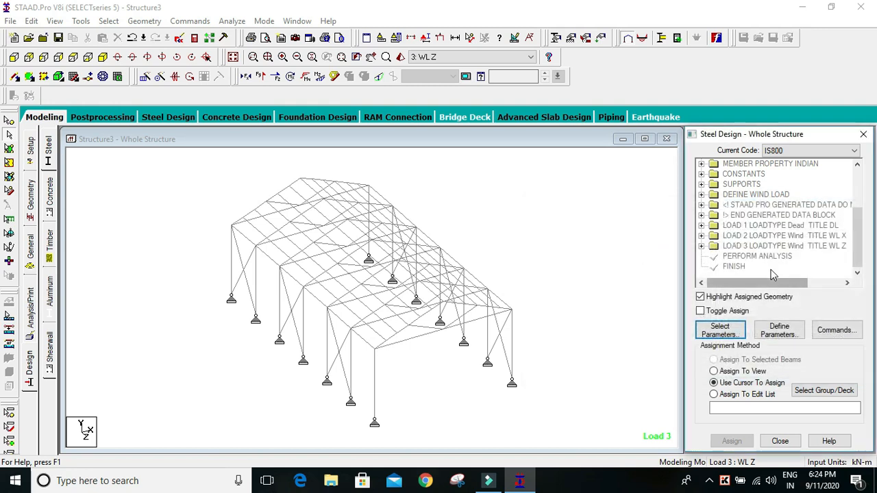
Check the FYB parameter value, and add the FYLD yield strength of steel parameter at 250000 kN/m2
{"action": "left_click", "coordinate": [798, 333]}
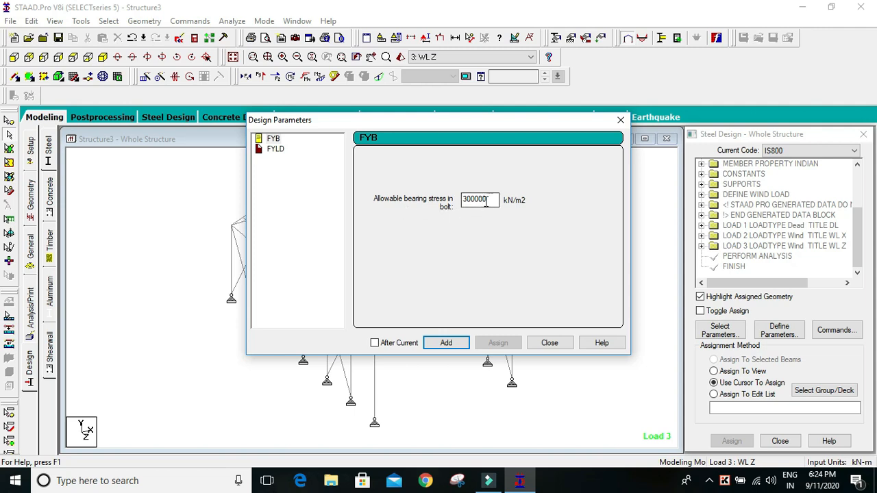
{"action": "double_click", "coordinate": [481, 199]}
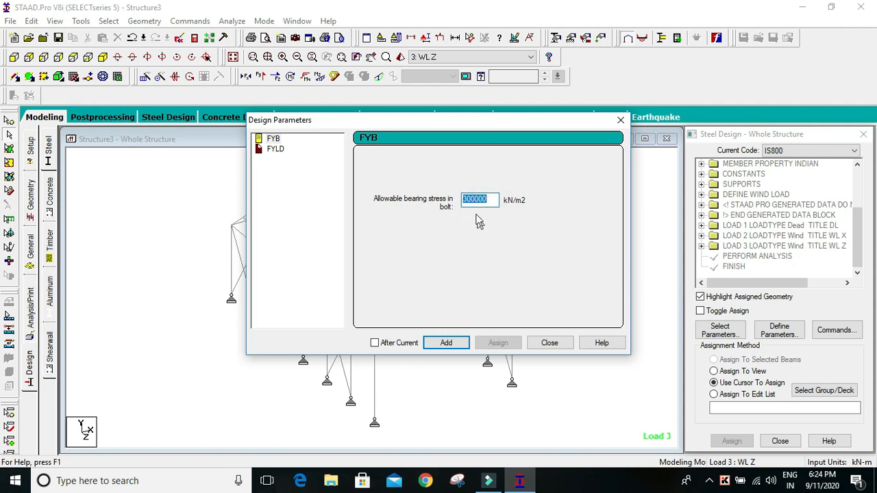
{"action": "left_click_drag", "start_coordinate": [476, 201], "coordinate": [460, 200]}
{"action": "left_click", "coordinate": [502, 230]}
{"action": "left_click", "coordinate": [276, 150]}
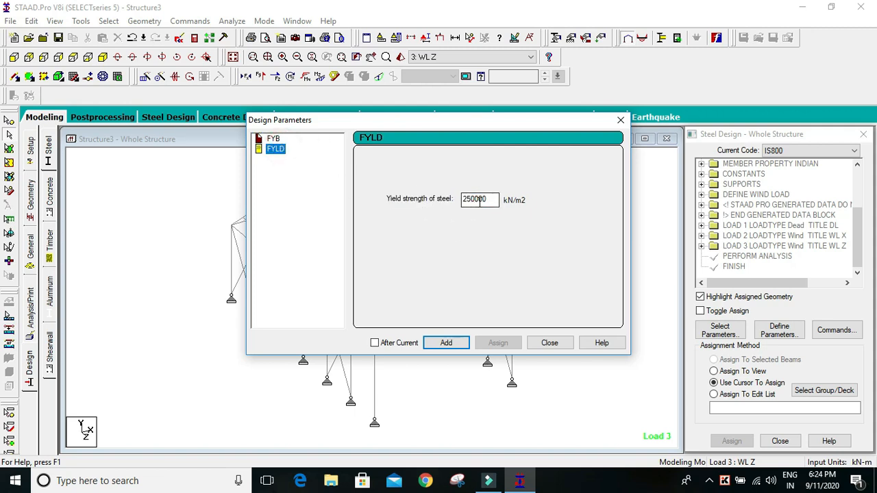
{"action": "left_click_drag", "start_coordinate": [474, 198], "coordinate": [463, 198]}
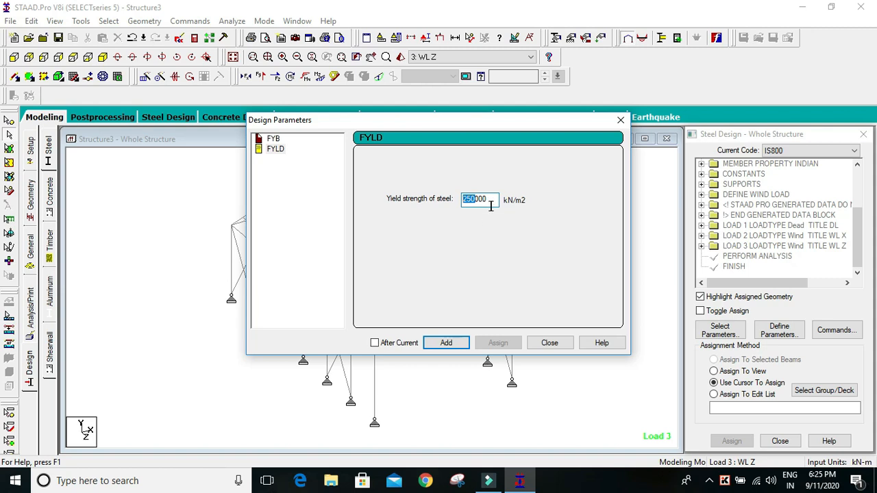
{"action": "left_click", "coordinate": [463, 342]}
{"action": "left_click", "coordinate": [550, 342]}
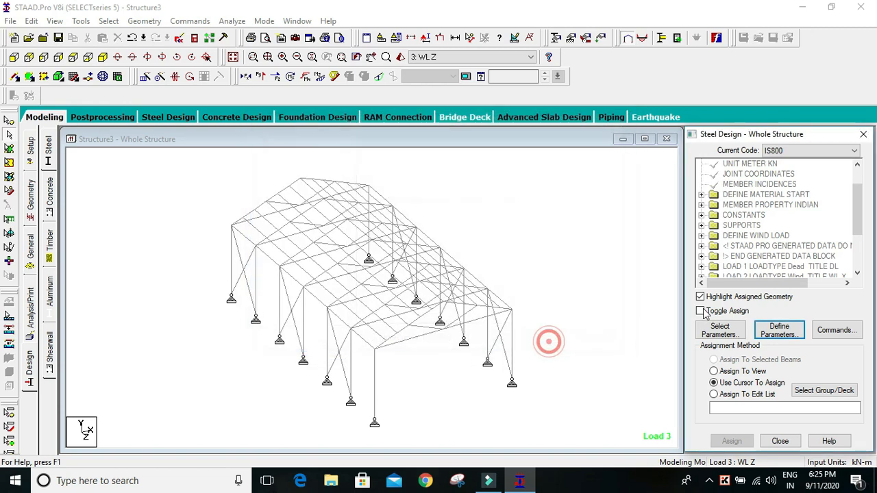
Add the CHECK CODE and MEMBER TAKE OFF design commands to the steel design
{"action": "left_click", "coordinate": [822, 330]}
{"action": "left_click_drag", "start_coordinate": [587, 186], "coordinate": [433, 107]}
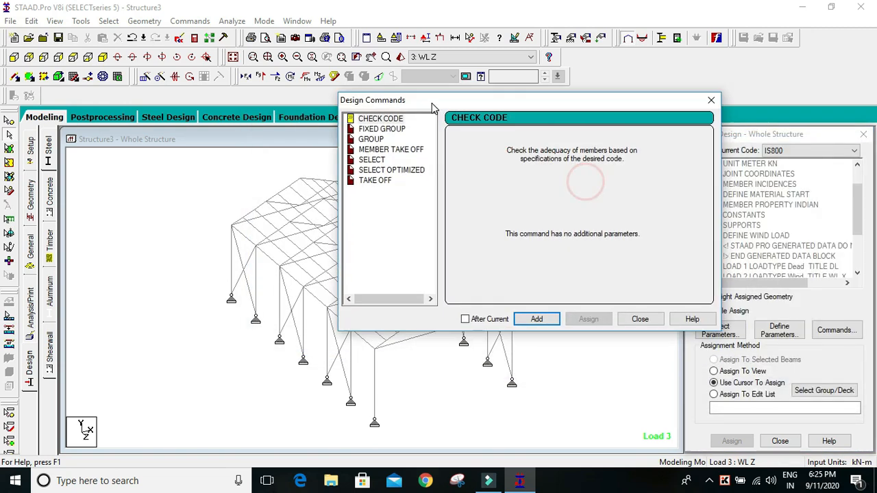
{"action": "left_click", "coordinate": [381, 118]}
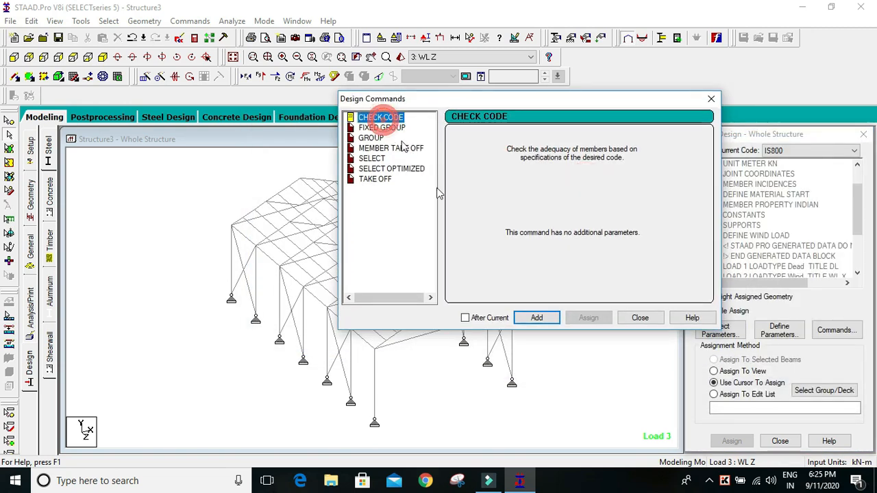
{"action": "left_click", "coordinate": [538, 317]}
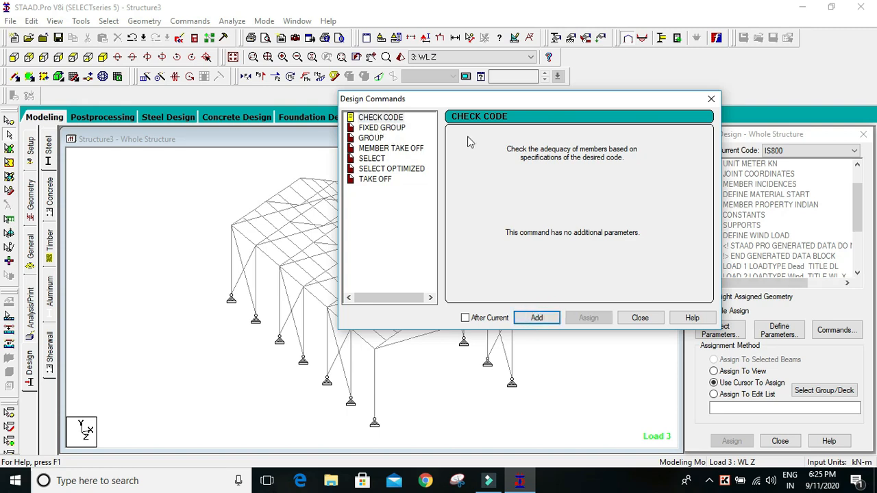
{"action": "left_click", "coordinate": [381, 128]}
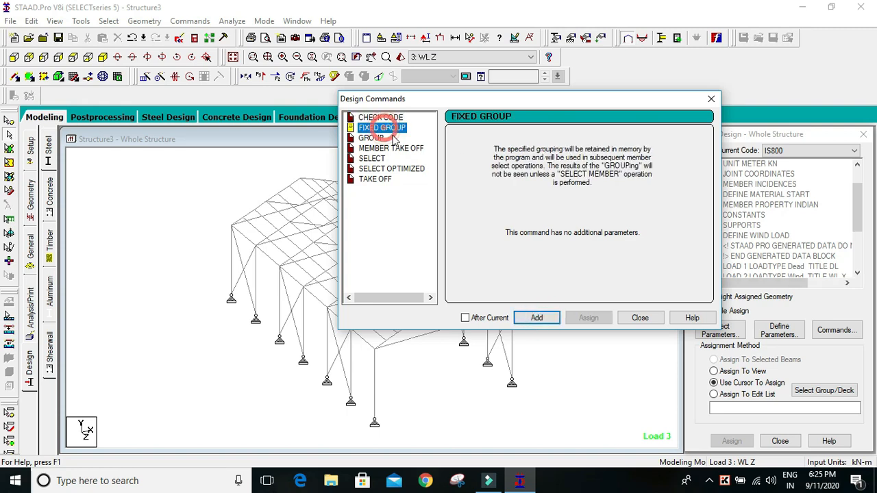
{"action": "left_click", "coordinate": [393, 147]}
{"action": "left_click", "coordinate": [534, 317]}
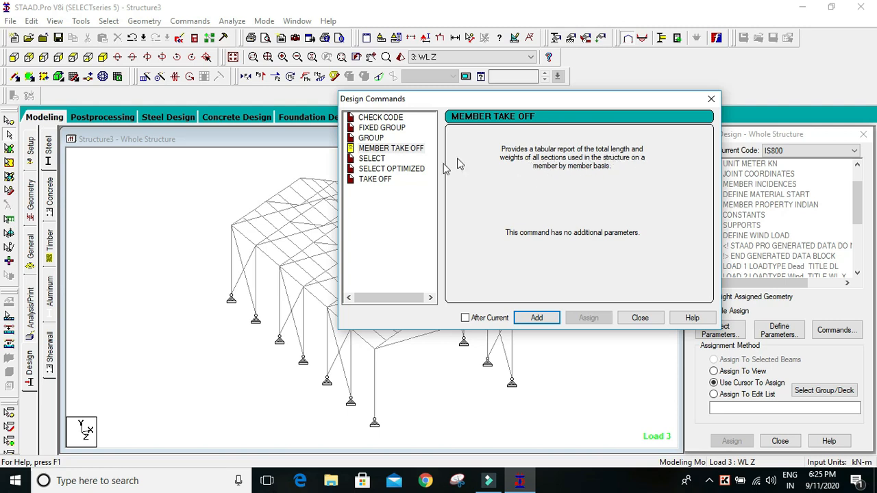
Add the SELECT OPTIMIZED and TAKE OFF design commands, and finish defining commands
{"action": "left_click", "coordinate": [410, 170]}
{"action": "left_click", "coordinate": [538, 317]}
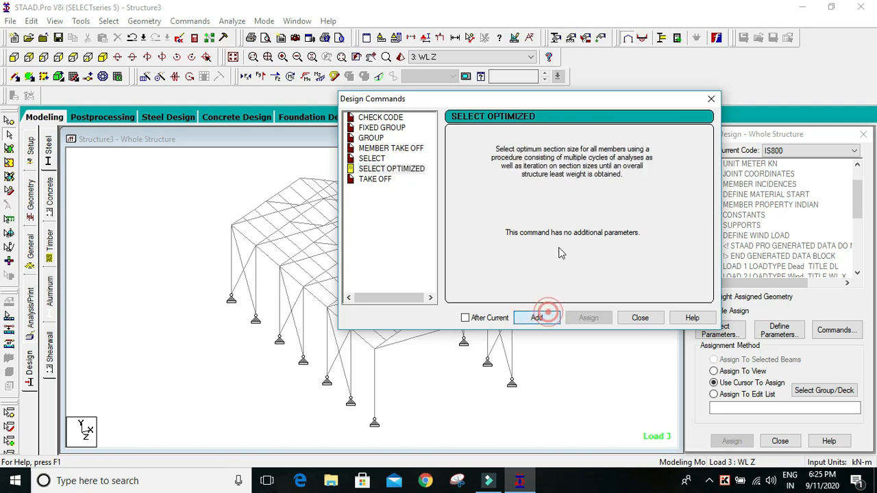
{"action": "left_click_drag", "start_coordinate": [456, 100], "coordinate": [518, 106]}
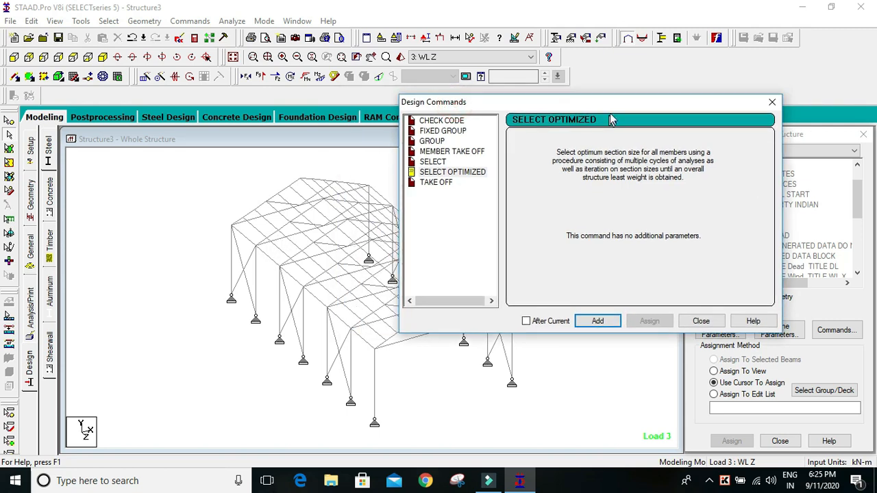
{"action": "left_click_drag", "start_coordinate": [613, 103], "coordinate": [575, 91]}
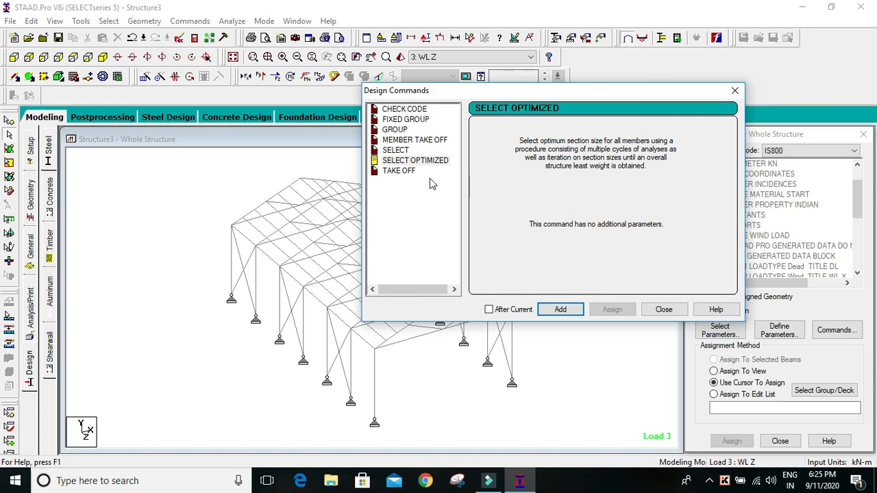
{"action": "left_click", "coordinate": [405, 171]}
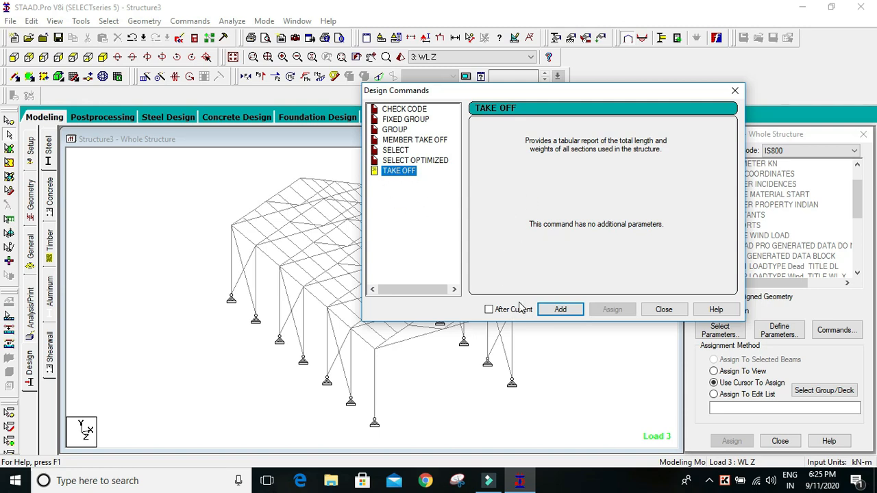
{"action": "left_click", "coordinate": [561, 309]}
{"action": "left_click", "coordinate": [661, 308]}
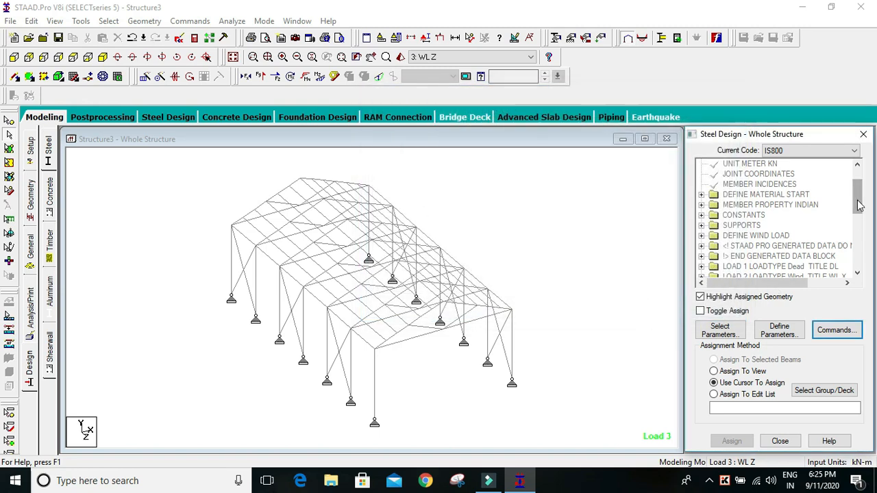
Assign the FYLD 250000 parameter and the CHECK CODE command to all members in the view
{"action": "left_click_drag", "start_coordinate": [859, 206], "coordinate": [855, 239]}
{"action": "left_click", "coordinate": [755, 185]}
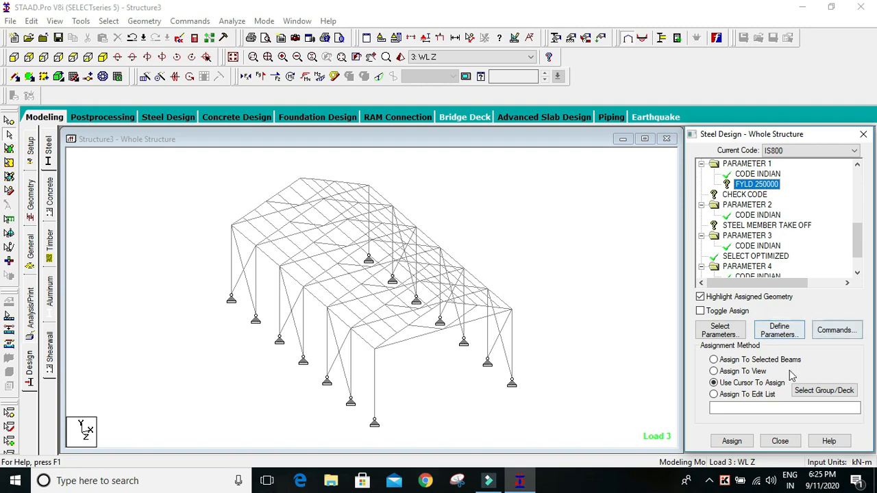
{"action": "left_click", "coordinate": [713, 370]}
{"action": "left_click", "coordinate": [731, 441]}
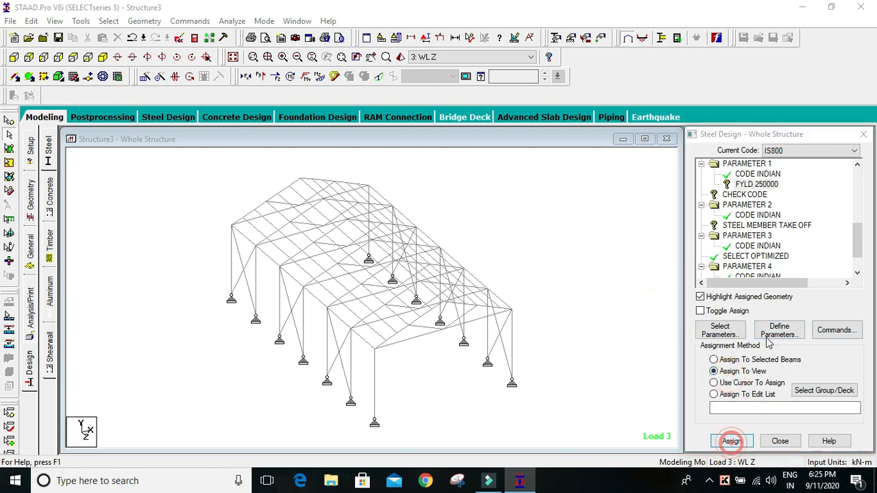
{"action": "left_click", "coordinate": [782, 322]}
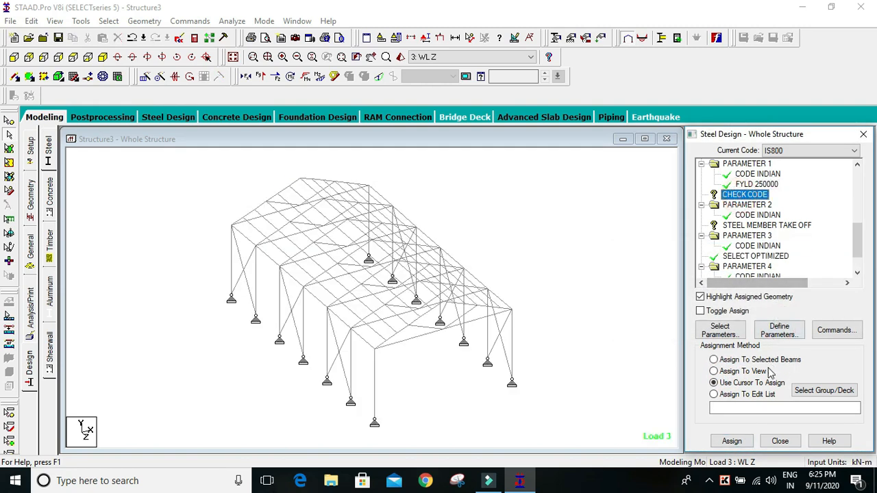
{"action": "left_click", "coordinate": [714, 370]}
{"action": "left_click", "coordinate": [731, 441]}
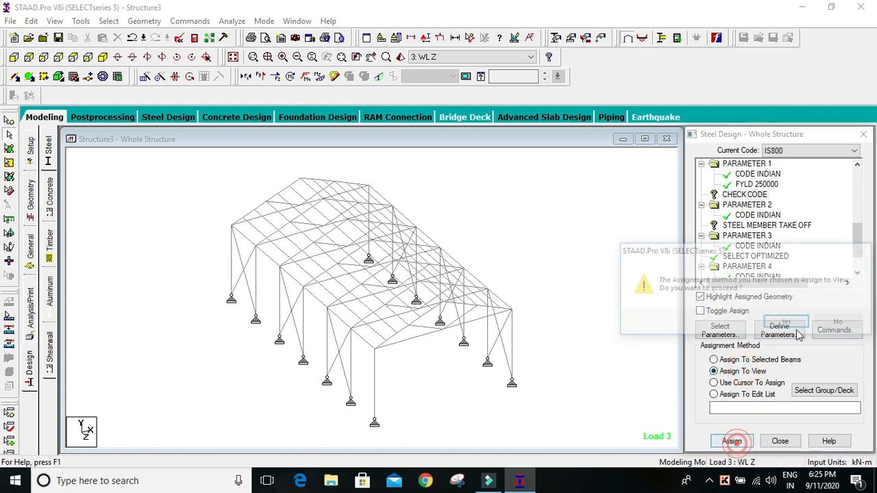
{"action": "left_click", "coordinate": [782, 322]}
Assign the STEEL MEMBER TAKE OFF and STEEL TAKE OFF commands to all members in the view
{"action": "left_click", "coordinate": [762, 225]}
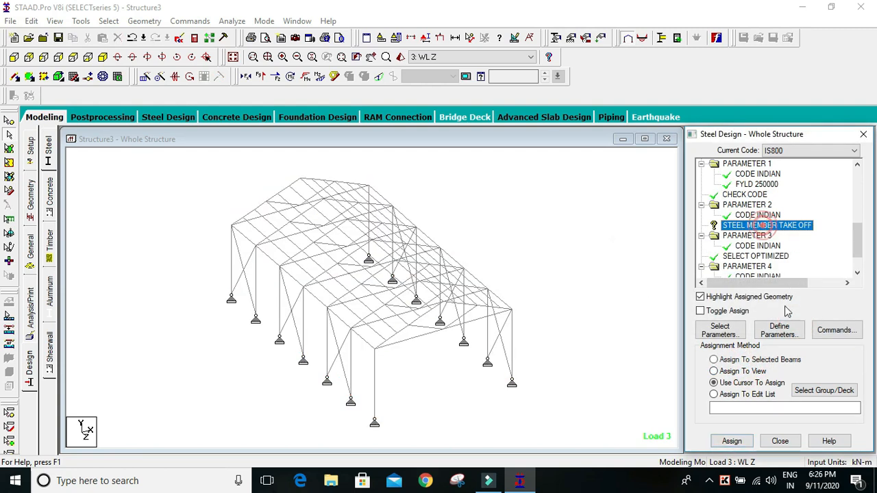
{"action": "left_click", "coordinate": [733, 371]}
{"action": "left_click", "coordinate": [730, 440]}
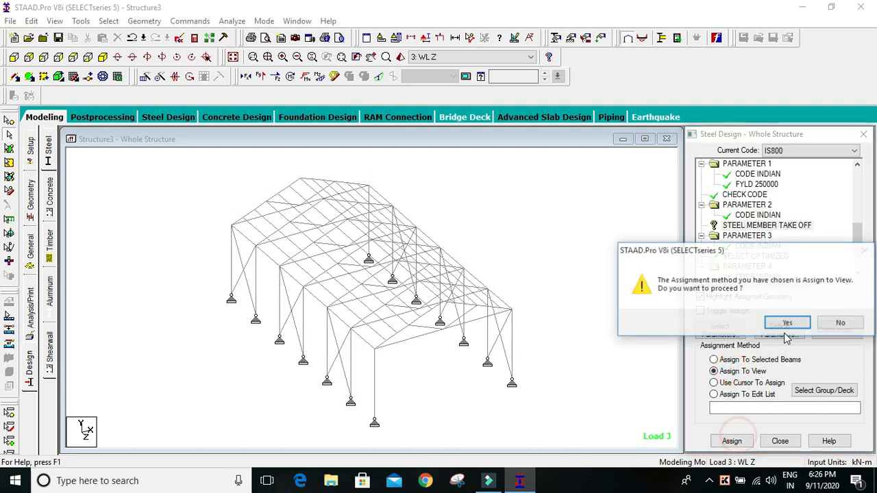
{"action": "left_click", "coordinate": [785, 327]}
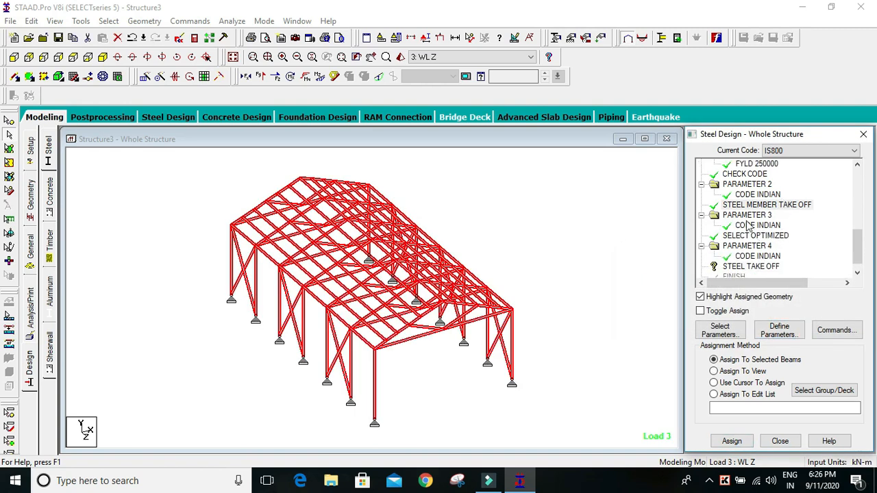
{"action": "left_click", "coordinate": [747, 256]}
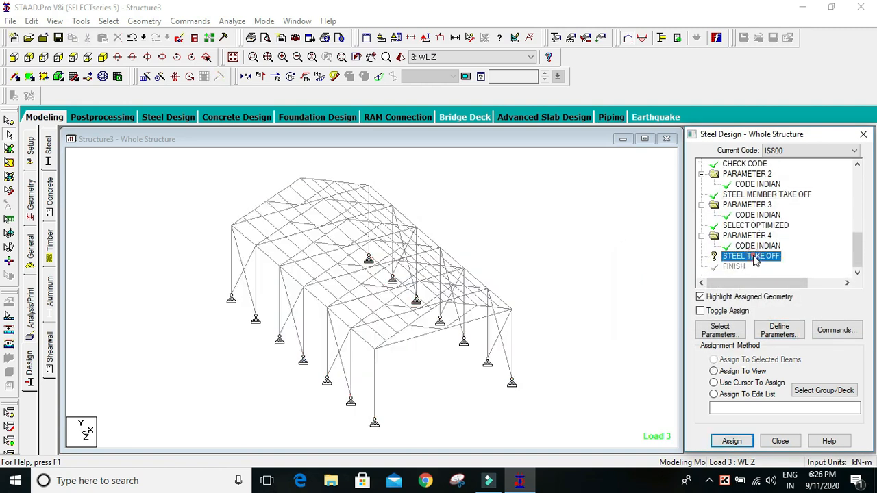
{"action": "left_click", "coordinate": [733, 370]}
{"action": "left_click", "coordinate": [730, 440]}
{"action": "left_click", "coordinate": [786, 322]}
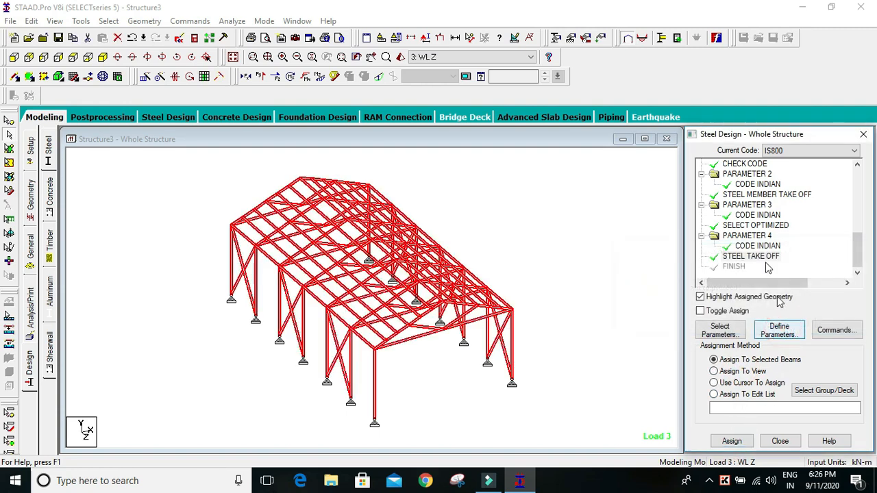
Add a Perform Analysis command with the No Print option after the steel design commands, and clear the member selection
{"action": "scroll", "coordinate": [748, 214], "scroll_direction": "up", "scroll_amount": 1}
{"action": "scroll", "coordinate": [750, 213], "scroll_direction": "up", "scroll_amount": 1}
{"action": "scroll", "coordinate": [750, 213], "scroll_direction": "down", "scroll_amount": 2}
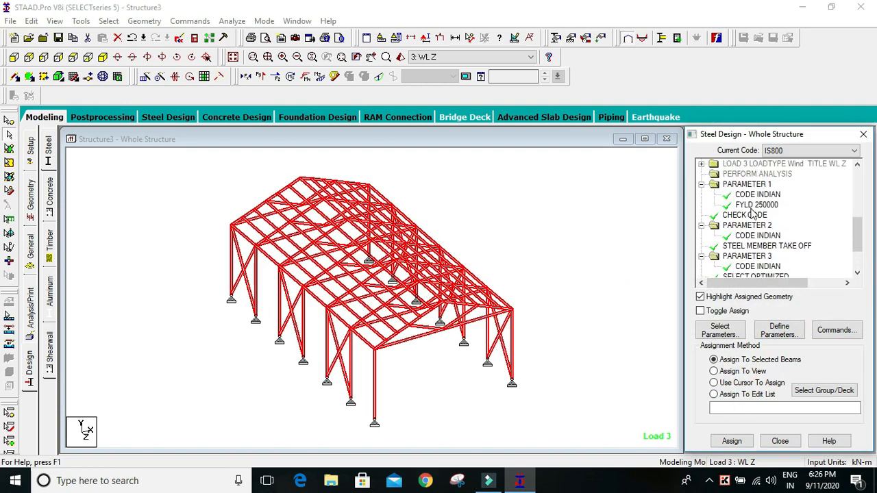
{"action": "scroll", "coordinate": [154, 320], "scroll_direction": "down", "scroll_amount": 1}
{"action": "left_click", "coordinate": [36, 296]}
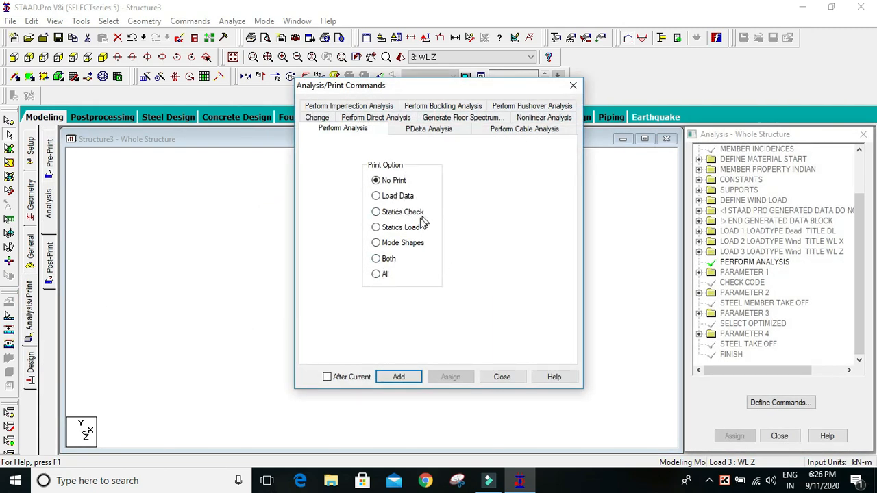
{"action": "left_click", "coordinate": [396, 381]}
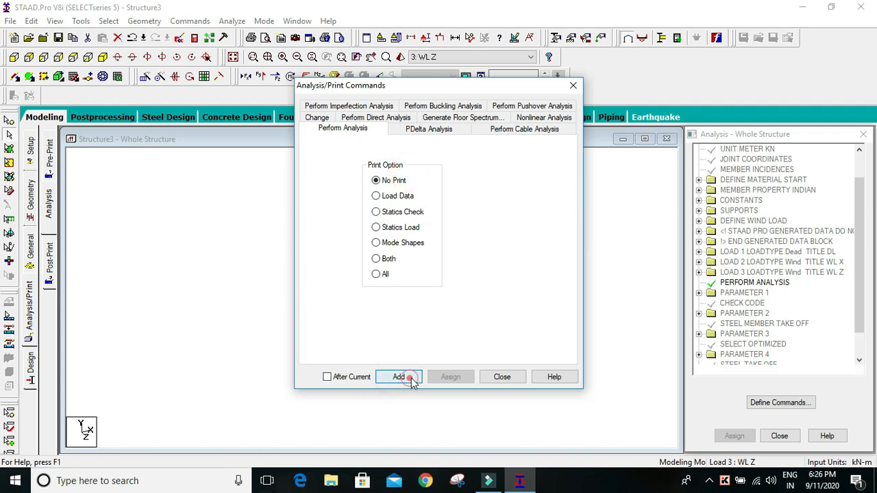
{"action": "left_click", "coordinate": [504, 378]}
{"action": "scroll", "coordinate": [806, 335], "scroll_direction": "down", "scroll_amount": 2}
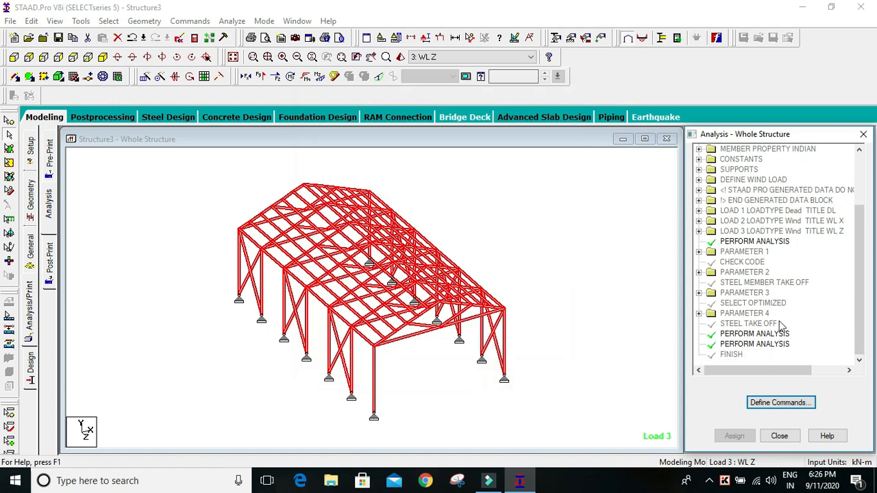
{"action": "left_click", "coordinate": [772, 345]}
{"action": "left_click", "coordinate": [445, 205]}
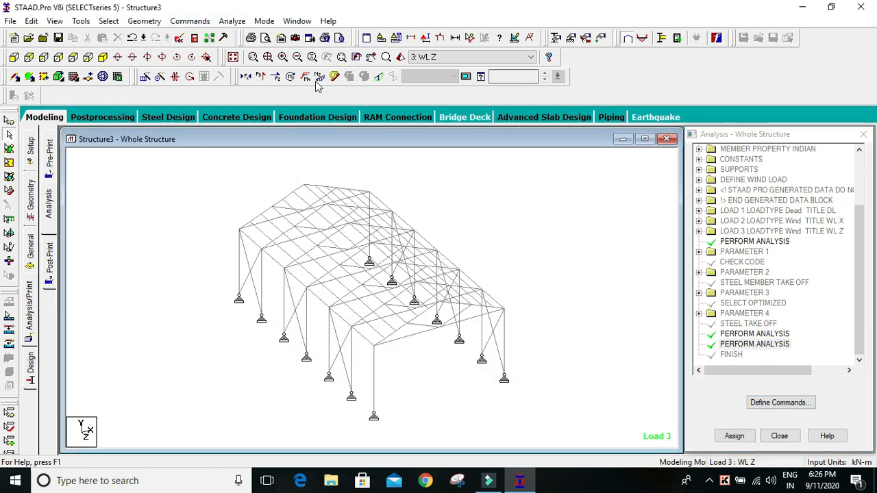
Run the analysis and steel design, saving the modified structure, and open the resulting output file
{"action": "left_click", "coordinate": [231, 21]}
{"action": "left_click", "coordinate": [261, 32]}
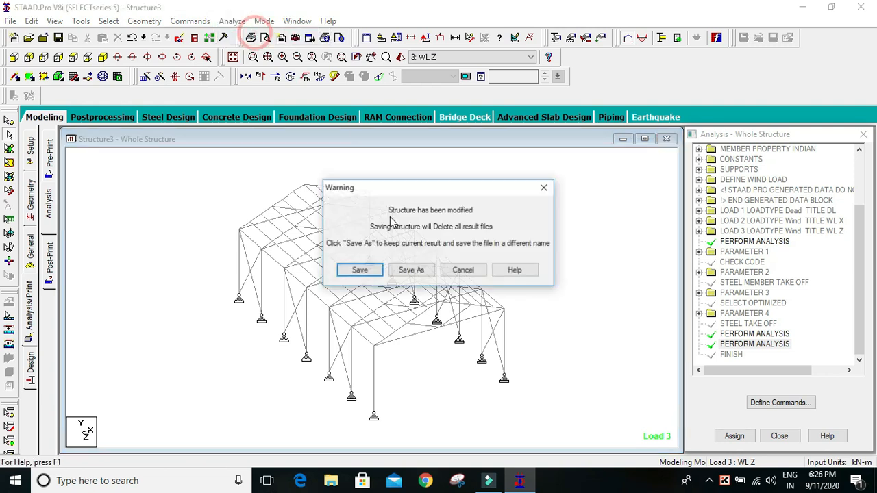
{"action": "left_click", "coordinate": [361, 270]}
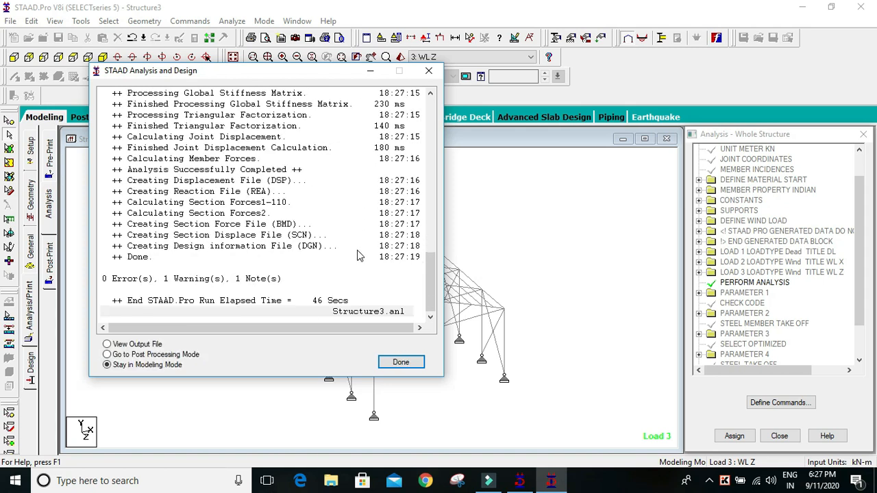
{"action": "left_click", "coordinate": [148, 344]}
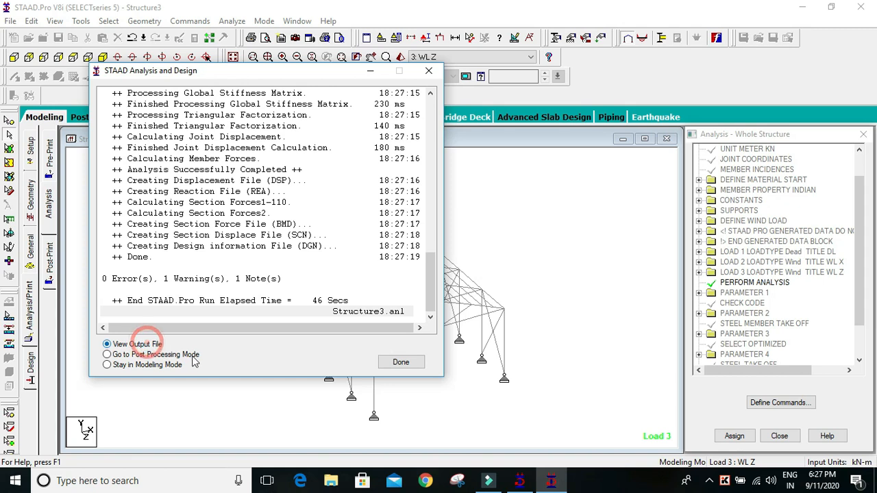
{"action": "left_click", "coordinate": [400, 363]}
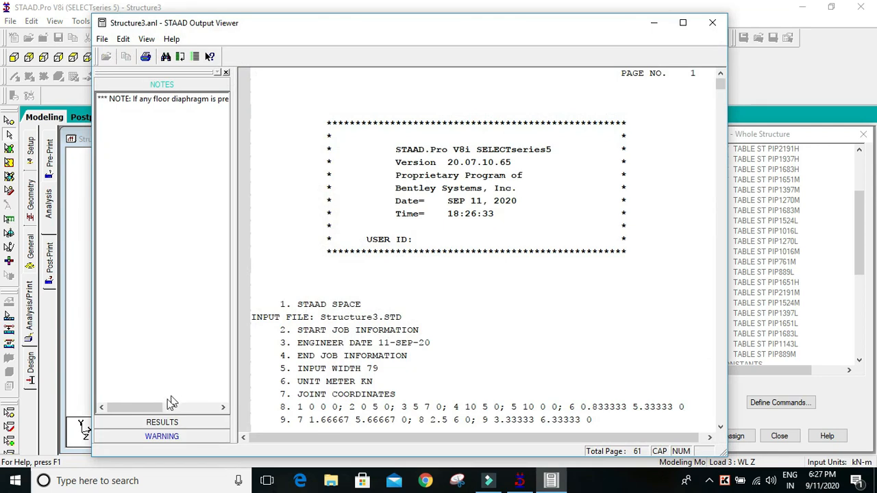
Examine the final steel take-off in the output results, checking the optimized pipe profiles with their lengths and weights
{"action": "left_click", "coordinate": [175, 421]}
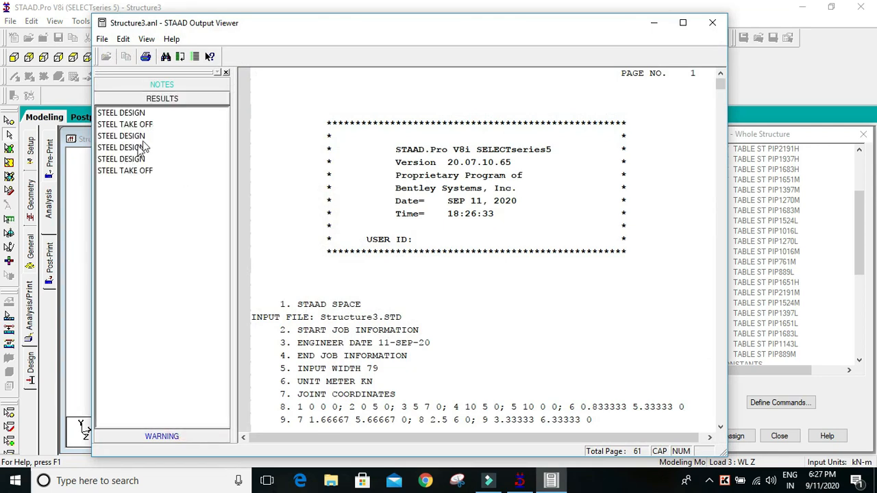
{"action": "left_click", "coordinate": [141, 171]}
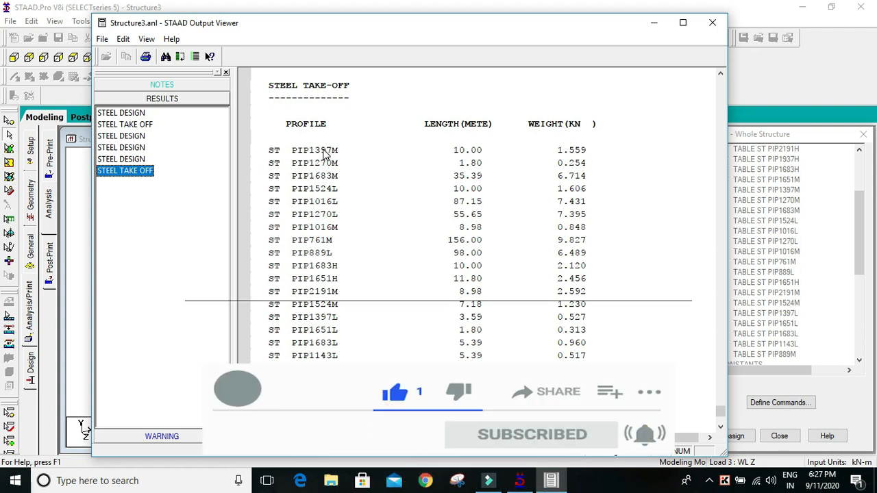
{"action": "left_click_drag", "start_coordinate": [325, 154], "coordinate": [339, 361]}
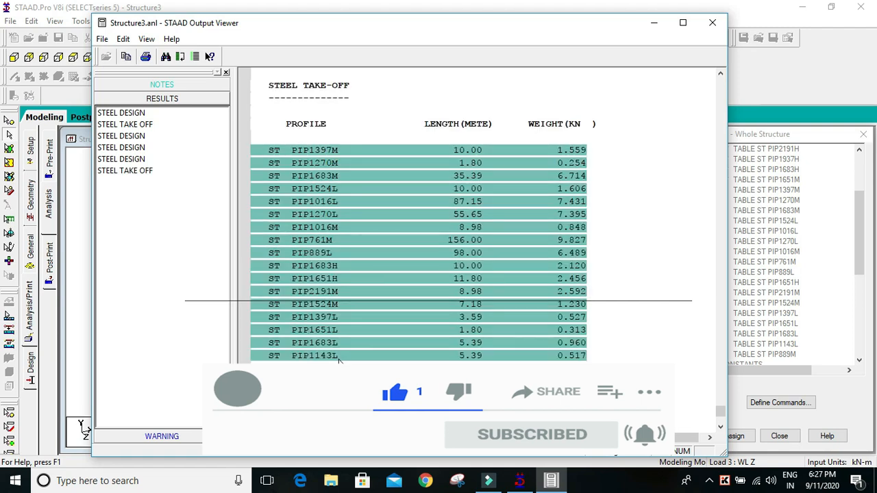
{"action": "left_click", "coordinate": [341, 370]}
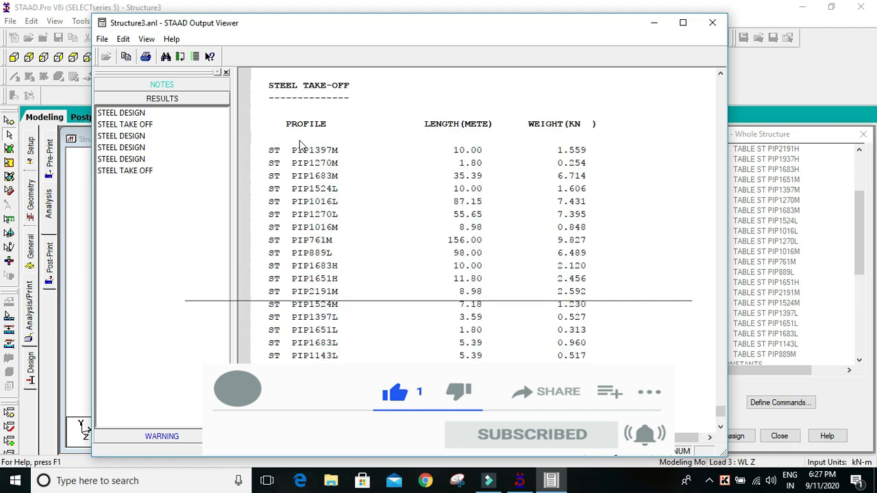
{"action": "left_click", "coordinate": [315, 175]}
{"action": "left_click", "coordinate": [316, 227]}
{"action": "left_click", "coordinate": [317, 278]}
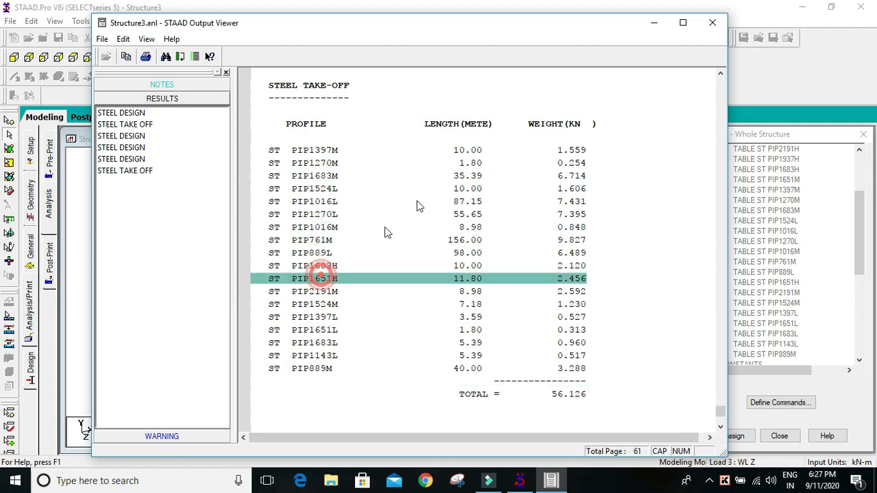
{"action": "left_click", "coordinate": [350, 242]}
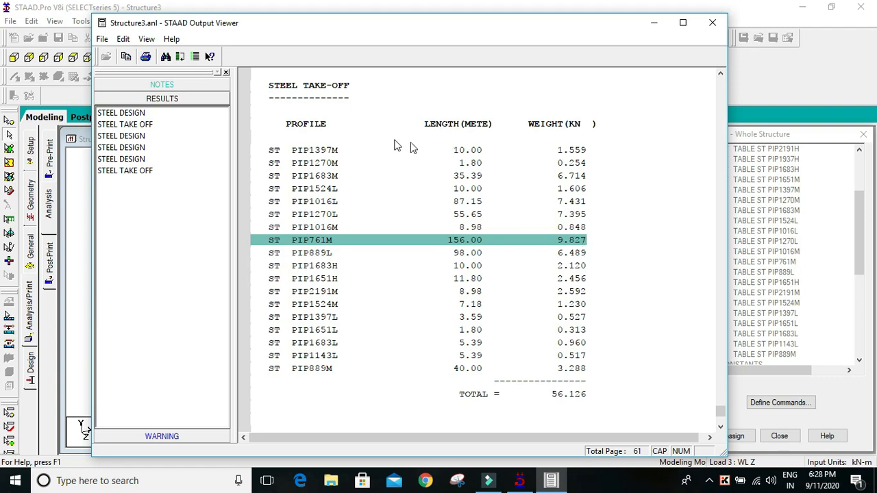
{"action": "left_click", "coordinate": [398, 175]}
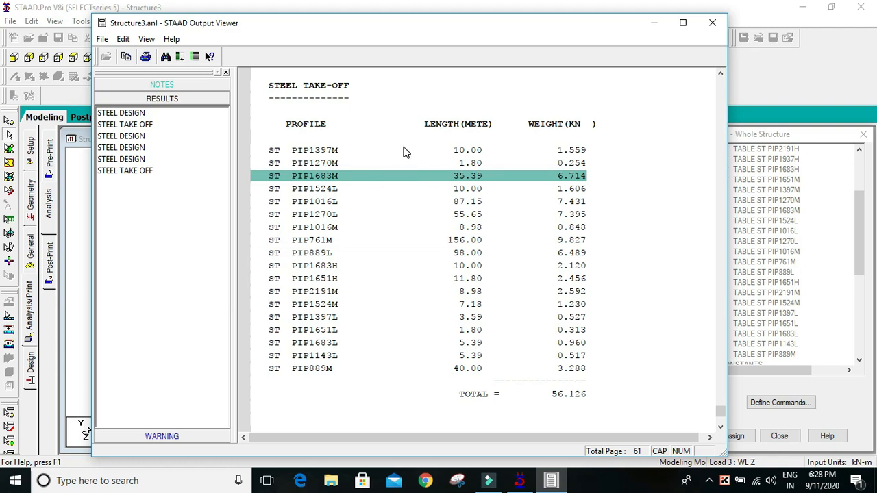
{"action": "left_click", "coordinate": [403, 150]}
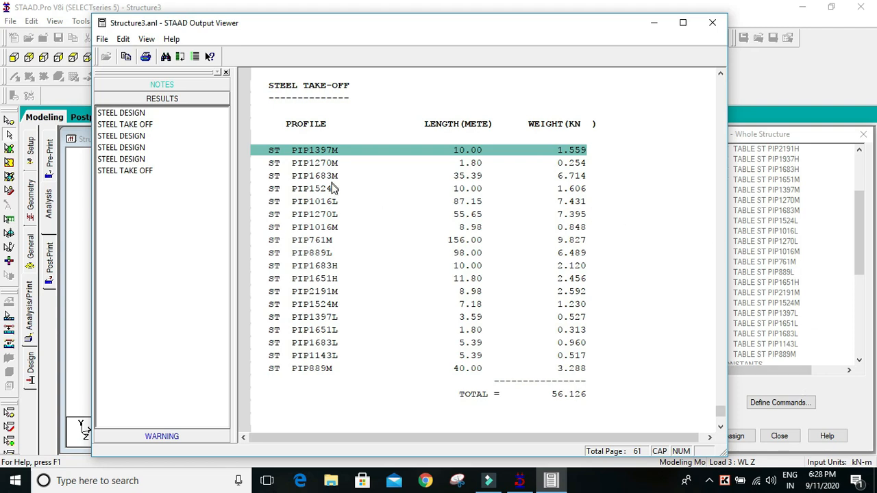
Review the IS-800 member selection results from member 1 onward, checking each member's section, pass status and ratio
{"action": "left_click", "coordinate": [129, 140]}
{"action": "scroll", "coordinate": [514, 235], "scroll_direction": "down", "scroll_amount": 4}
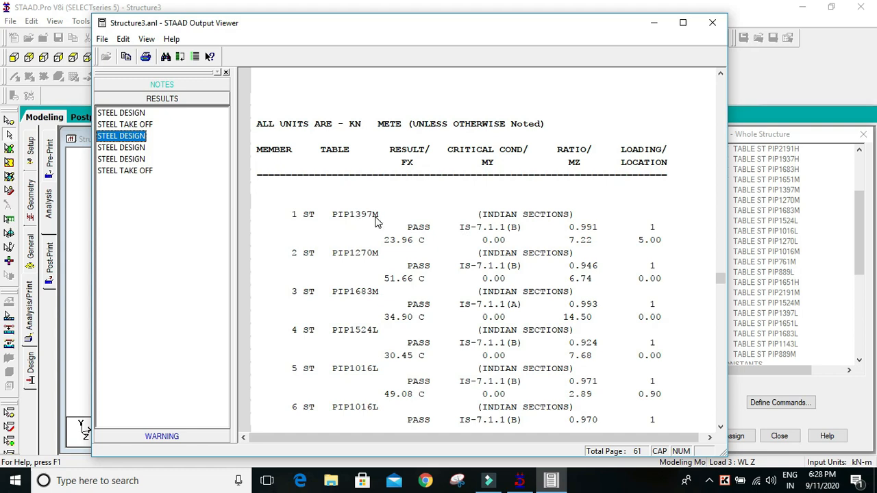
{"action": "scroll", "coordinate": [417, 232], "scroll_direction": "down", "scroll_amount": 5}
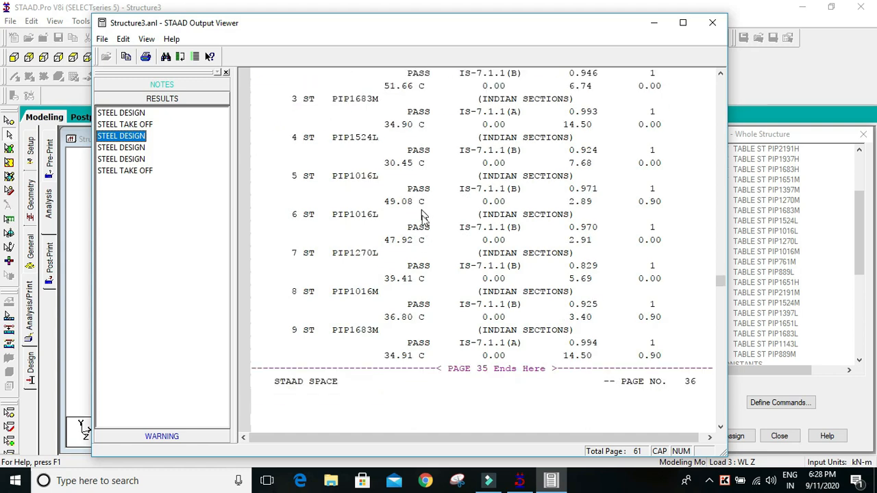
{"action": "scroll", "coordinate": [421, 219], "scroll_direction": "up", "scroll_amount": 6}
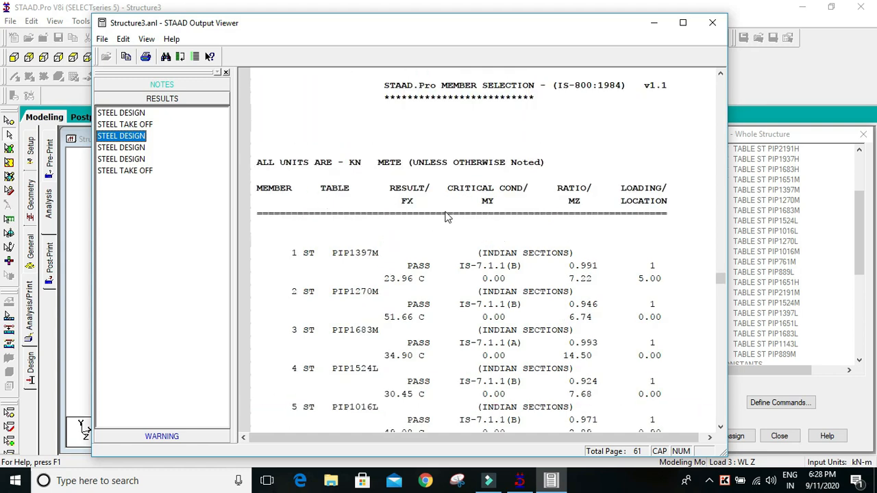
{"action": "scroll", "coordinate": [446, 217], "scroll_direction": "up", "scroll_amount": 2}
{"action": "scroll", "coordinate": [439, 247], "scroll_direction": "down", "scroll_amount": 9}
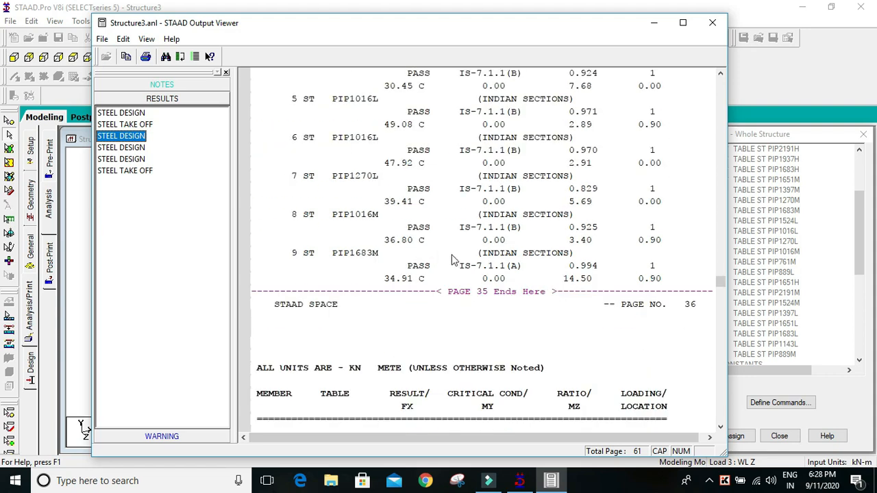
{"action": "scroll", "coordinate": [452, 259], "scroll_direction": "down", "scroll_amount": 6}
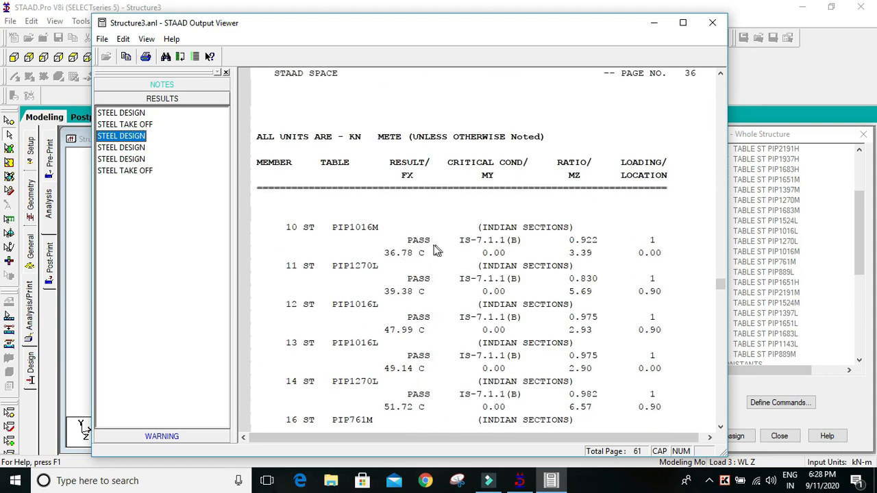
{"action": "scroll", "coordinate": [429, 260], "scroll_direction": "down", "scroll_amount": 18}
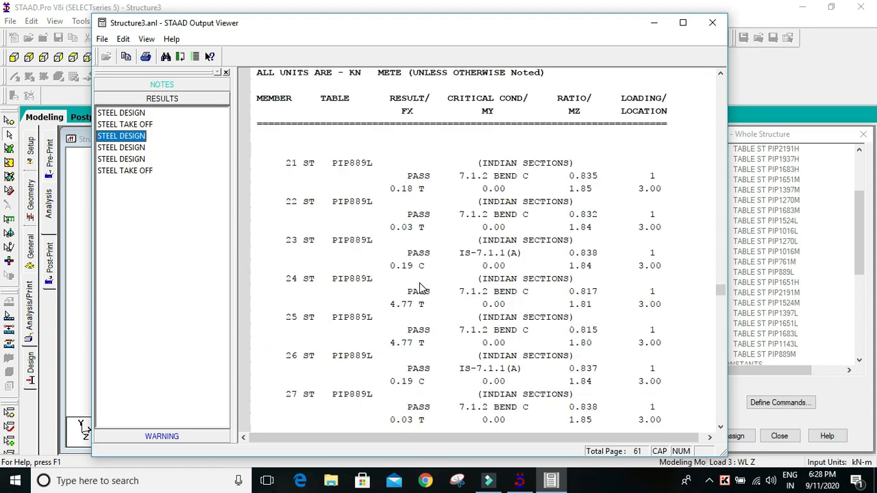
{"action": "scroll", "coordinate": [420, 284], "scroll_direction": "down", "scroll_amount": 20}
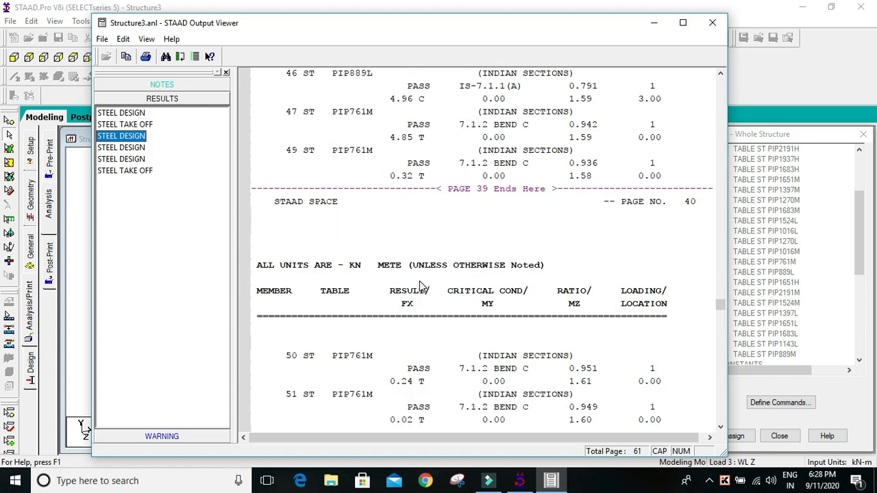
{"action": "scroll", "coordinate": [421, 286], "scroll_direction": "down", "scroll_amount": 20}
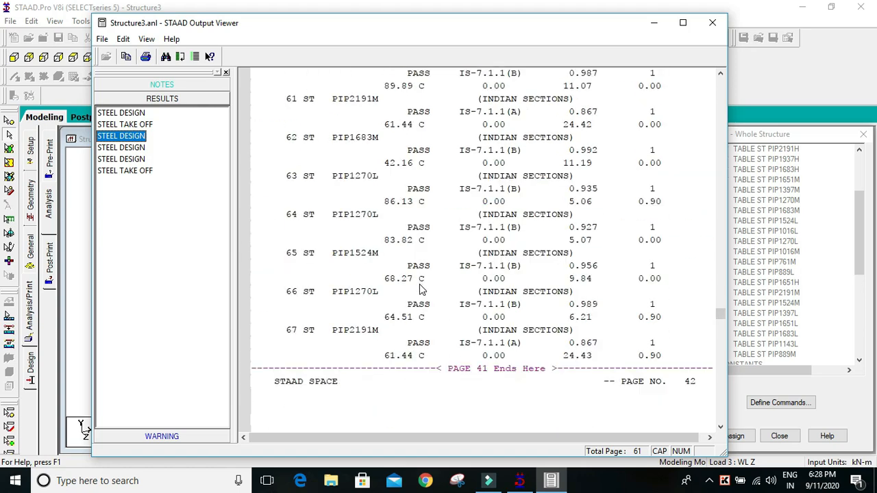
{"action": "scroll", "coordinate": [422, 287], "scroll_direction": "down", "scroll_amount": 20}
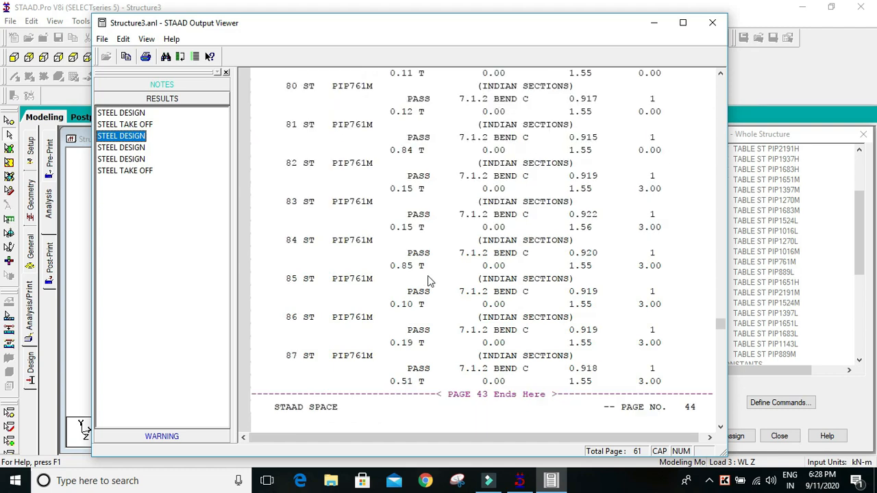
Reposition the output window, review the member selection results for the remaining members from 88 onward, and close the output file
{"action": "left_click_drag", "start_coordinate": [410, 18], "coordinate": [540, 14]}
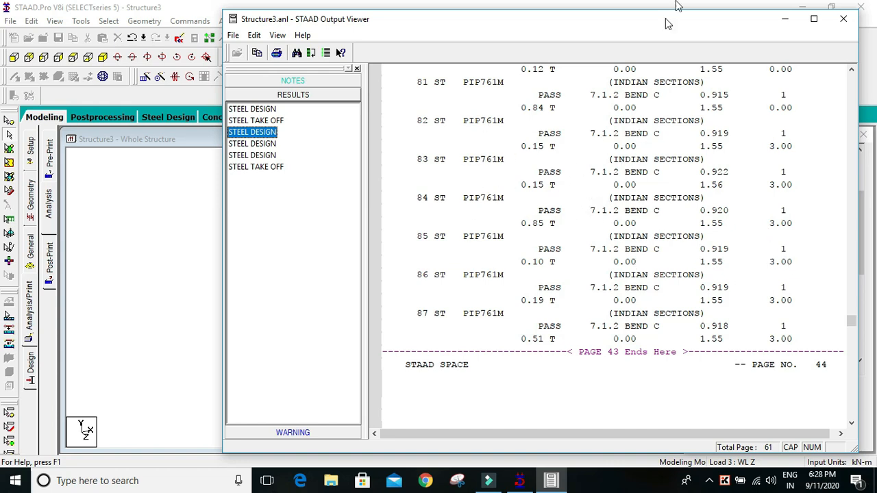
{"action": "left_click_drag", "start_coordinate": [651, 24], "coordinate": [609, 20]}
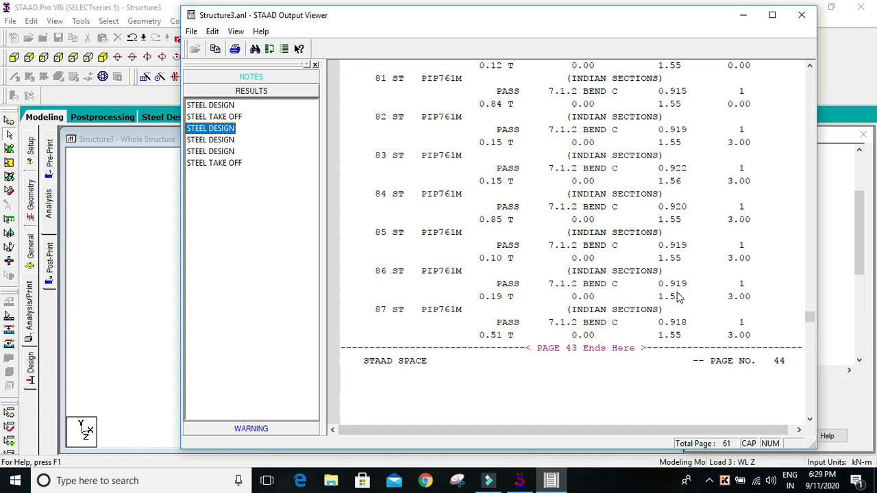
{"action": "scroll", "coordinate": [611, 231], "scroll_direction": "down", "scroll_amount": 2}
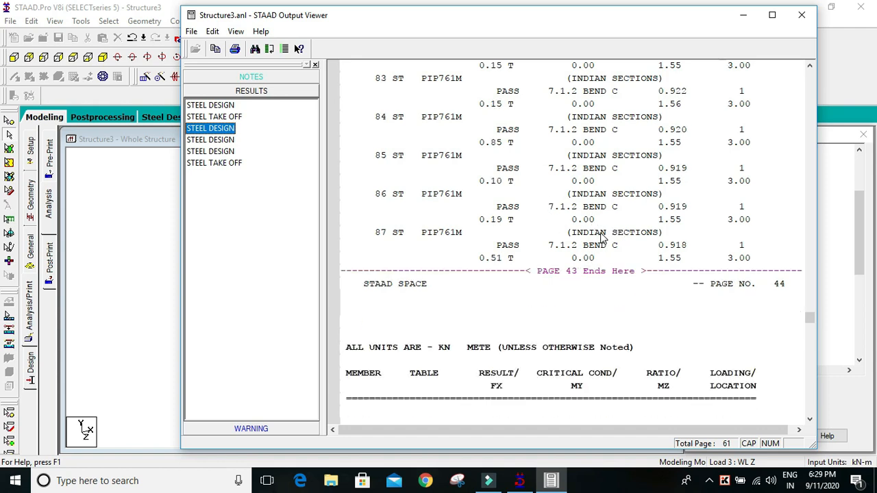
{"action": "scroll", "coordinate": [596, 224], "scroll_direction": "down", "scroll_amount": 1}
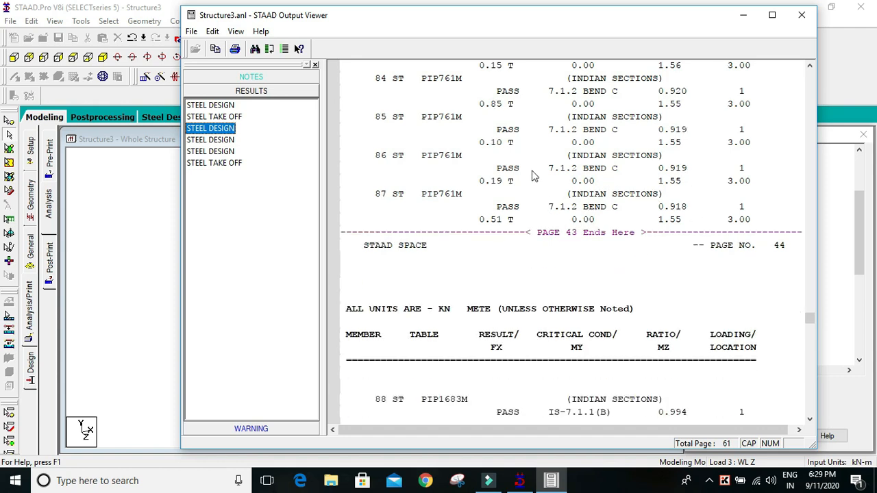
{"action": "scroll", "coordinate": [558, 233], "scroll_direction": "down", "scroll_amount": 15}
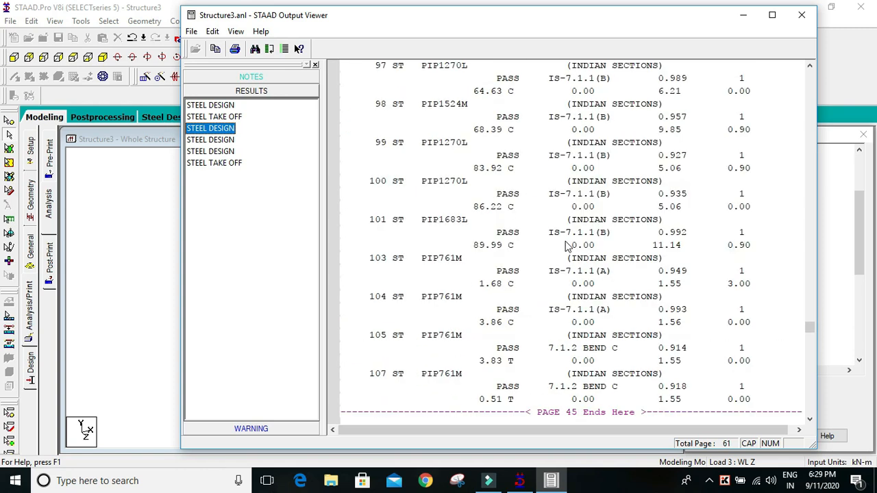
{"action": "scroll", "coordinate": [565, 254], "scroll_direction": "down", "scroll_amount": 20}
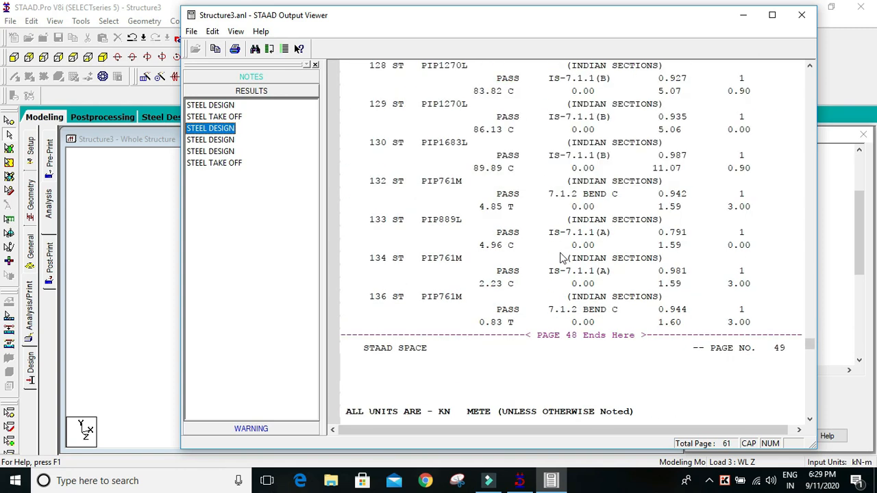
{"action": "scroll", "coordinate": [560, 257], "scroll_direction": "down", "scroll_amount": 20}
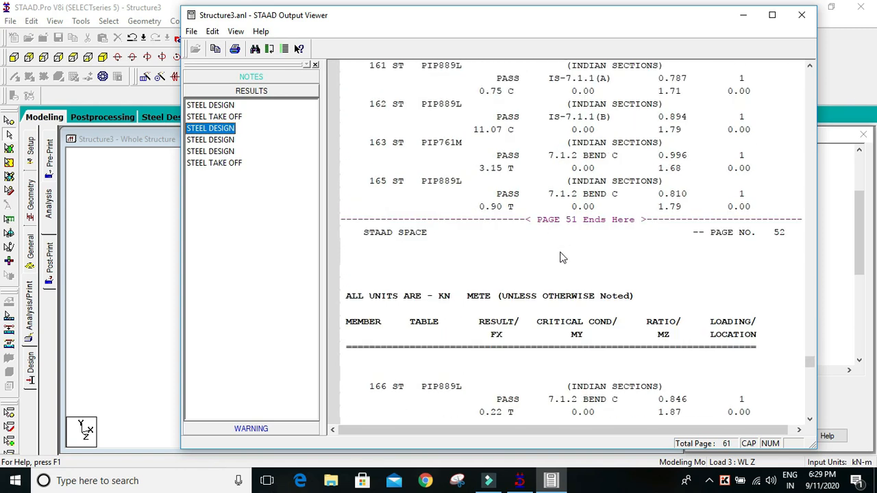
{"action": "scroll", "coordinate": [589, 248], "scroll_direction": "down", "scroll_amount": 10}
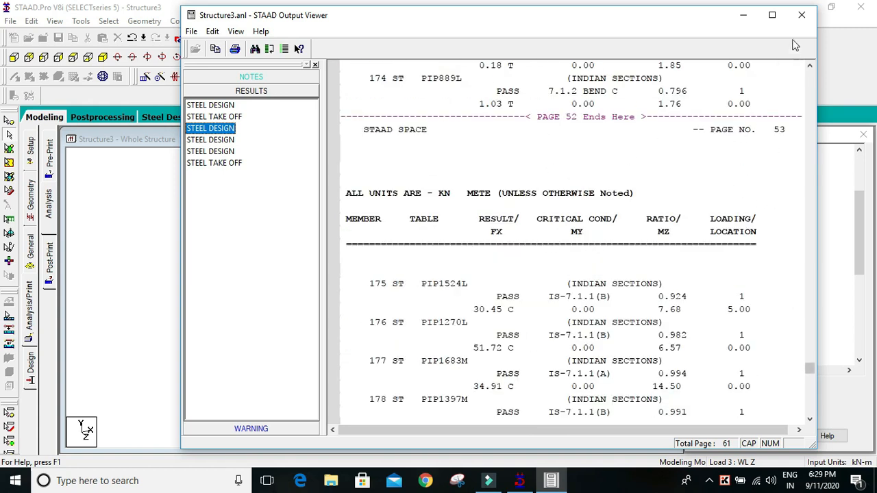
{"action": "left_click", "coordinate": [801, 15]}
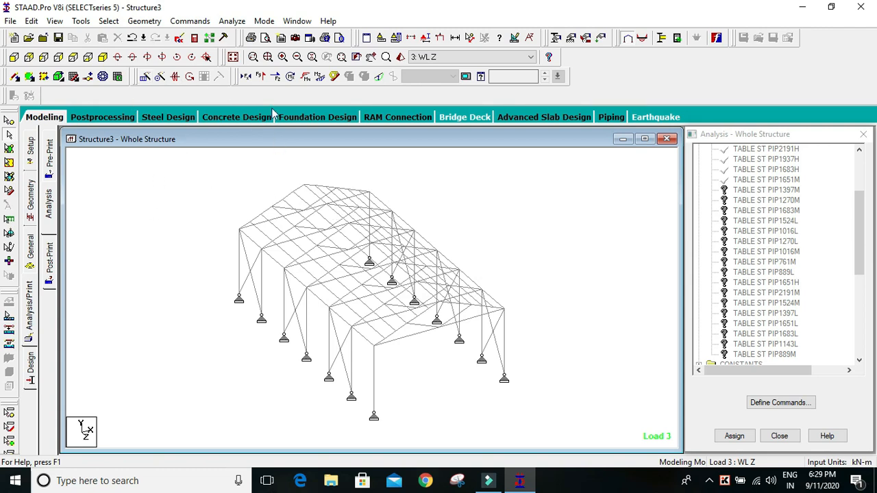
Reopen the analysis output and examine the first steel take-off, highlighting the original pipe profiles' lengths and weights
{"action": "left_click", "coordinate": [196, 39]}
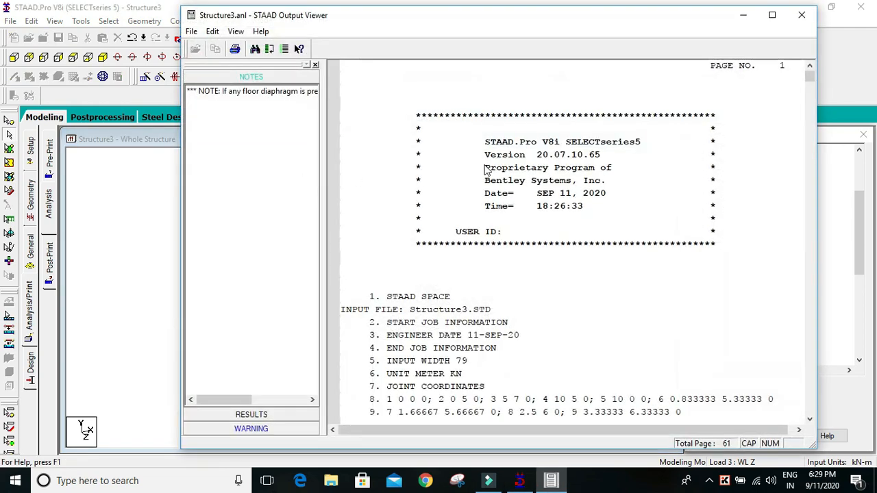
{"action": "left_click", "coordinate": [267, 414]}
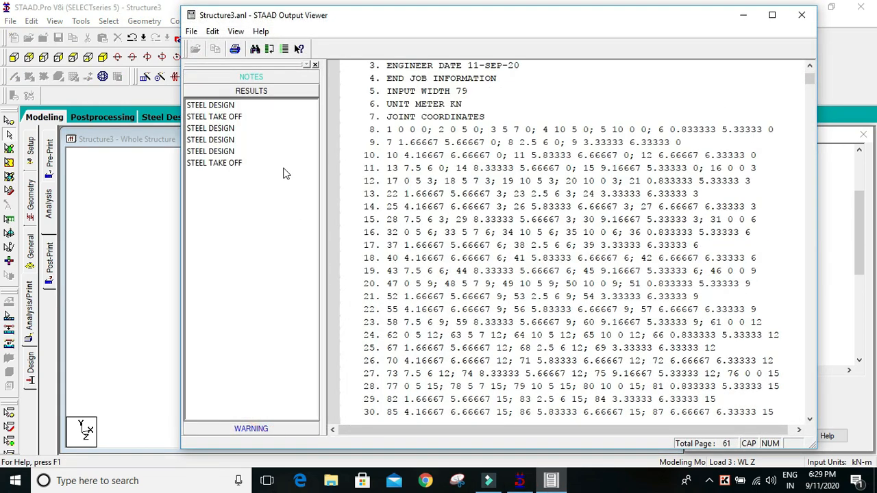
{"action": "left_click", "coordinate": [231, 118]}
{"action": "scroll", "coordinate": [492, 249], "scroll_direction": "down", "scroll_amount": 8}
{"action": "scroll", "coordinate": [493, 248], "scroll_direction": "up", "scroll_amount": 15}
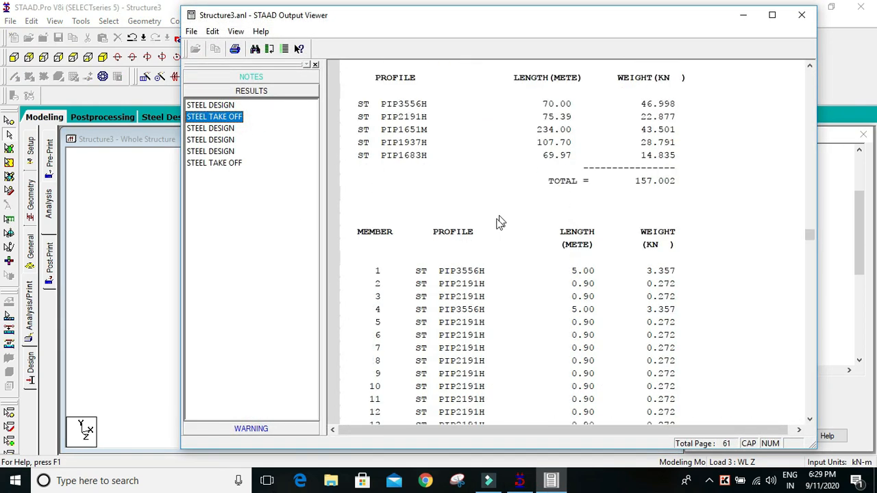
{"action": "scroll", "coordinate": [519, 192], "scroll_direction": "down", "scroll_amount": 4}
{"action": "scroll", "coordinate": [541, 206], "scroll_direction": "up", "scroll_amount": 2}
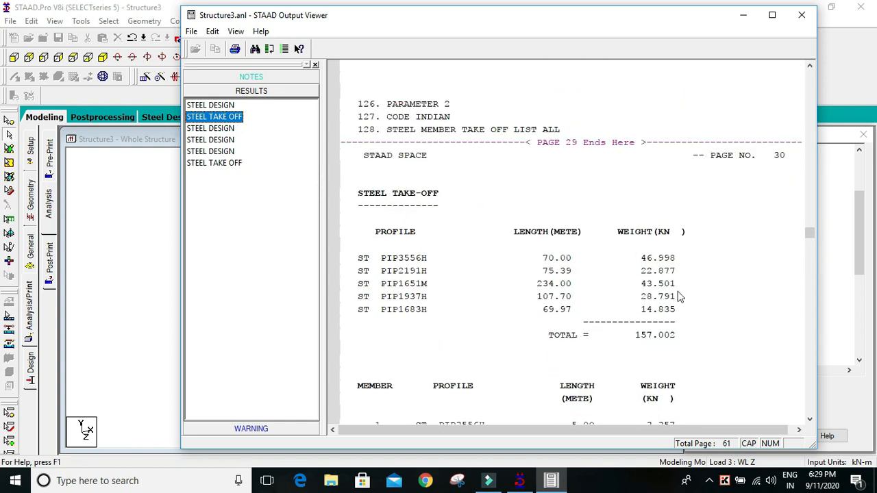
{"action": "left_click_drag", "start_coordinate": [402, 263], "coordinate": [437, 312]}
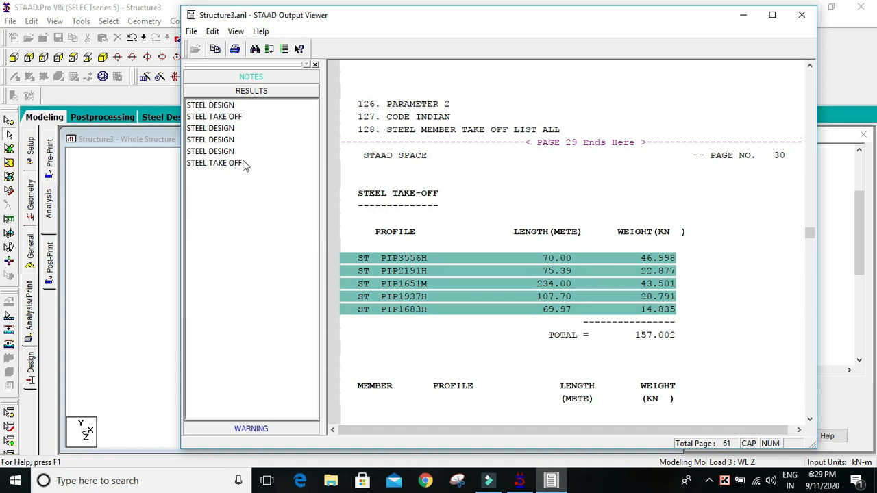
Examine the IS-800 member selection results from page 35 onward, checking the selected pipe sections and ratios of members 1 to 21
{"action": "left_click", "coordinate": [226, 140]}
{"action": "left_click", "coordinate": [227, 140]}
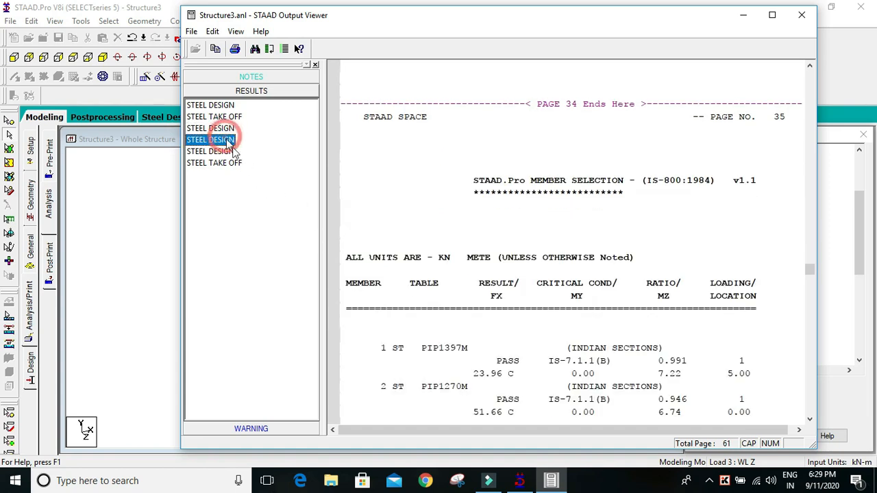
{"action": "scroll", "coordinate": [739, 233], "scroll_direction": "down", "scroll_amount": 20}
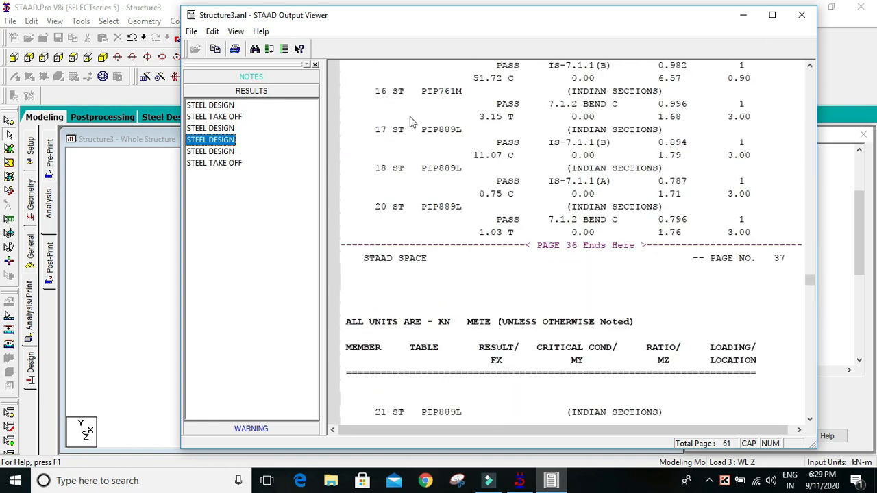
{"action": "left_click", "coordinate": [514, 146]}
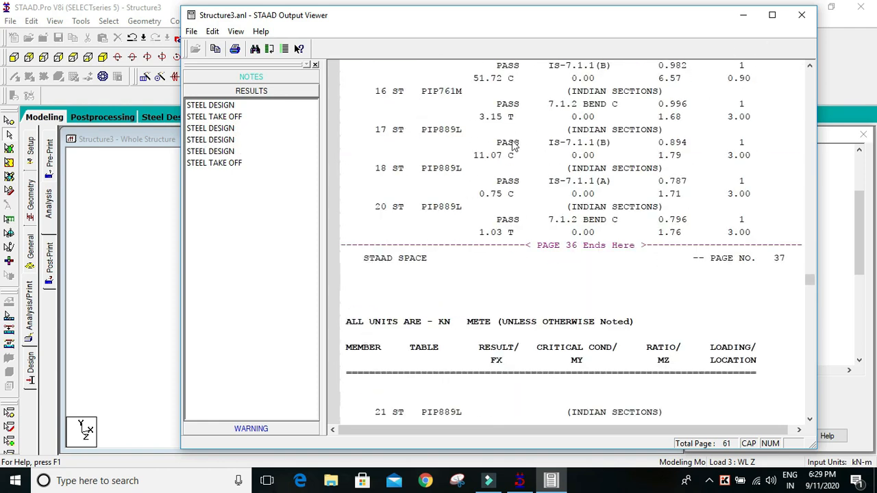
View the print options for the analysis output without printing, and minimize the output viewer
{"action": "left_click", "coordinate": [235, 50]}
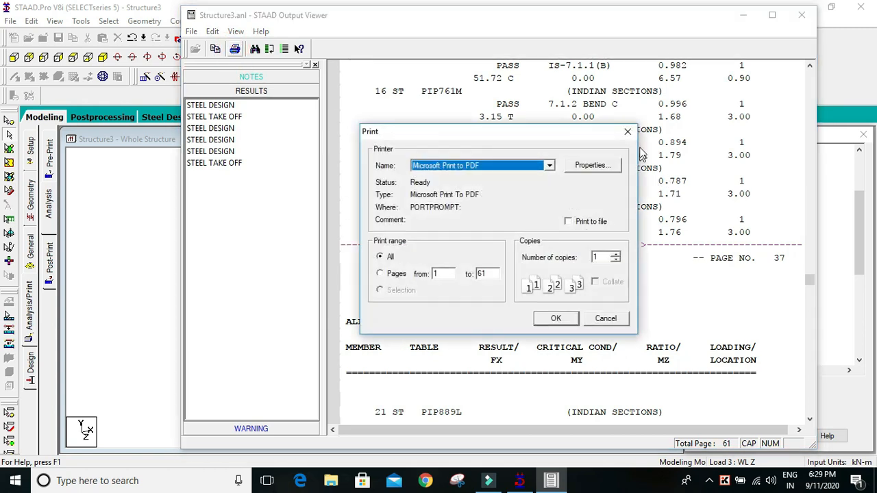
{"action": "left_click", "coordinate": [626, 132]}
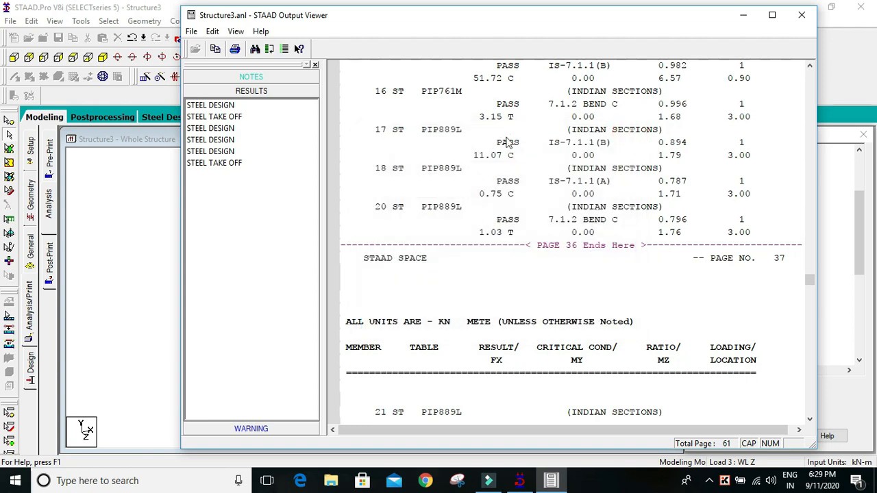
{"action": "left_click", "coordinate": [743, 14]}
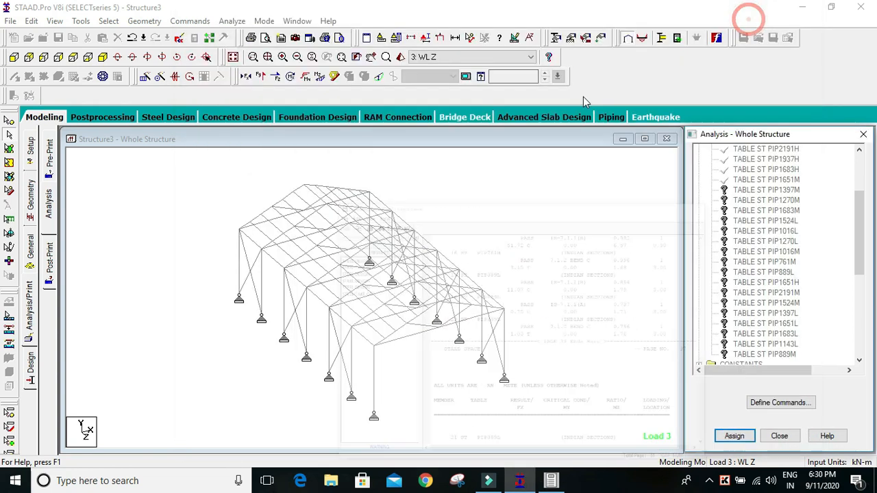
Open the 3D rendered view of the shed and enlarge it to fill the work area
{"action": "left_click", "coordinate": [398, 57]}
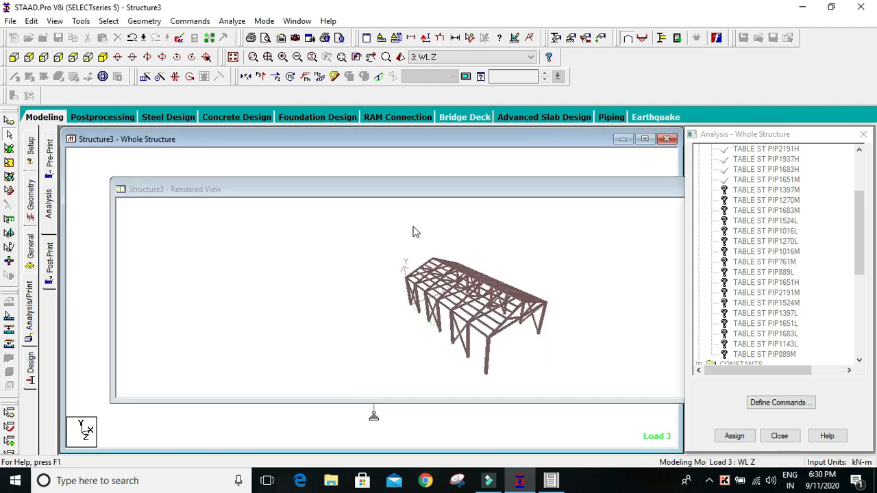
{"action": "left_click_drag", "start_coordinate": [534, 188], "coordinate": [420, 148]}
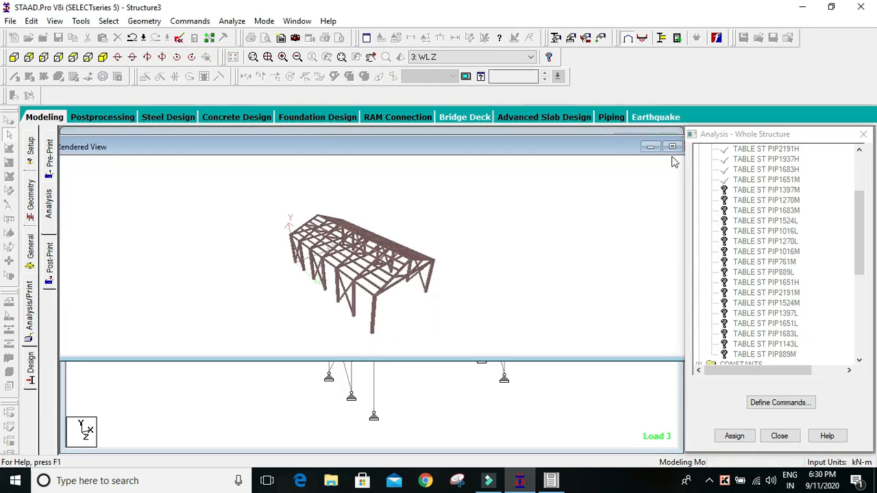
{"action": "left_click", "coordinate": [675, 142]}
{"action": "left_click_drag", "start_coordinate": [535, 347], "coordinate": [409, 270]}
Inspect the rendered pipe members at the eaves, trusses, roof purlins and braced columns, and close the rendered view
{"action": "scroll", "coordinate": [409, 271], "scroll_direction": "up", "scroll_amount": 8}
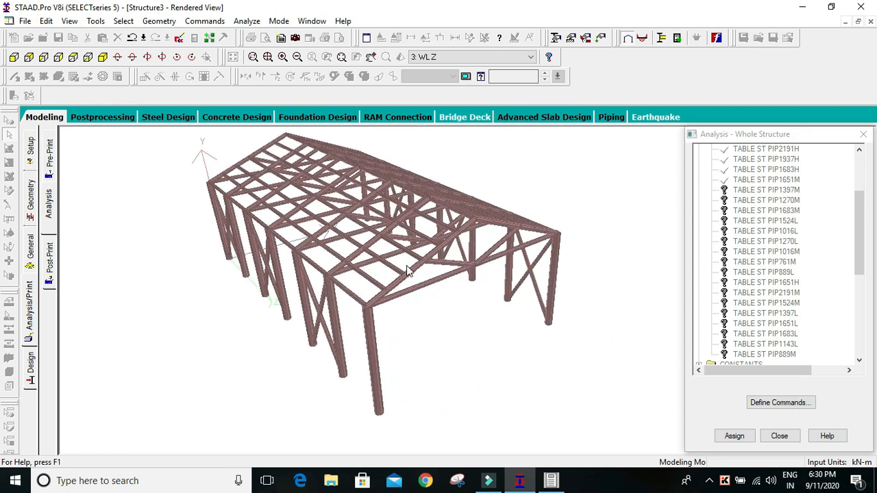
{"action": "scroll", "coordinate": [404, 274], "scroll_direction": "up", "scroll_amount": 6}
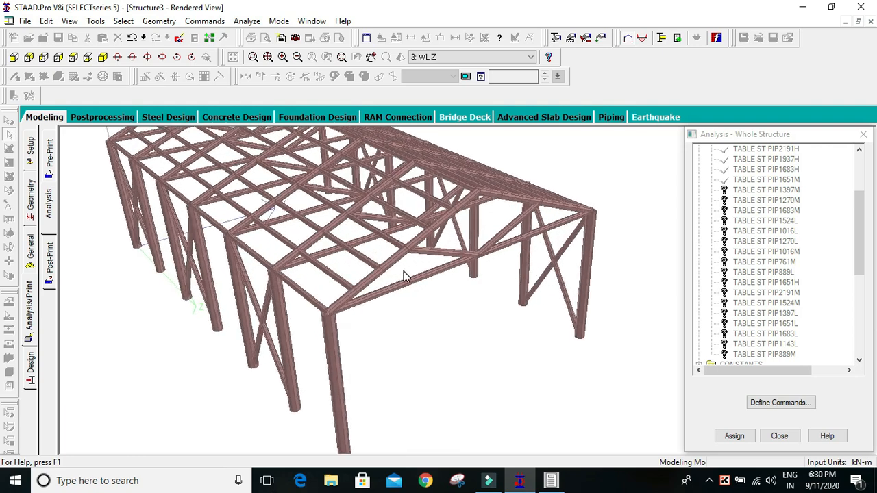
{"action": "scroll", "coordinate": [404, 272], "scroll_direction": "up", "scroll_amount": 2}
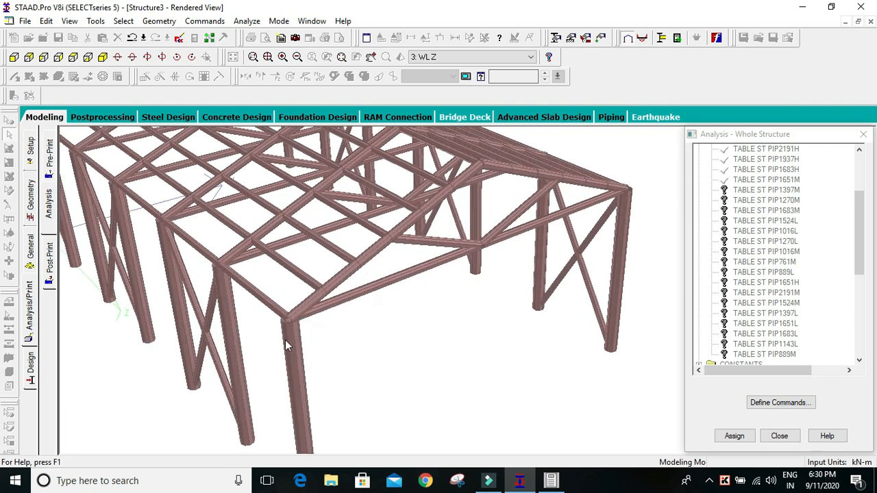
{"action": "scroll", "coordinate": [272, 346], "scroll_direction": "up", "scroll_amount": 6}
{"action": "scroll", "coordinate": [257, 333], "scroll_direction": "up", "scroll_amount": 3}
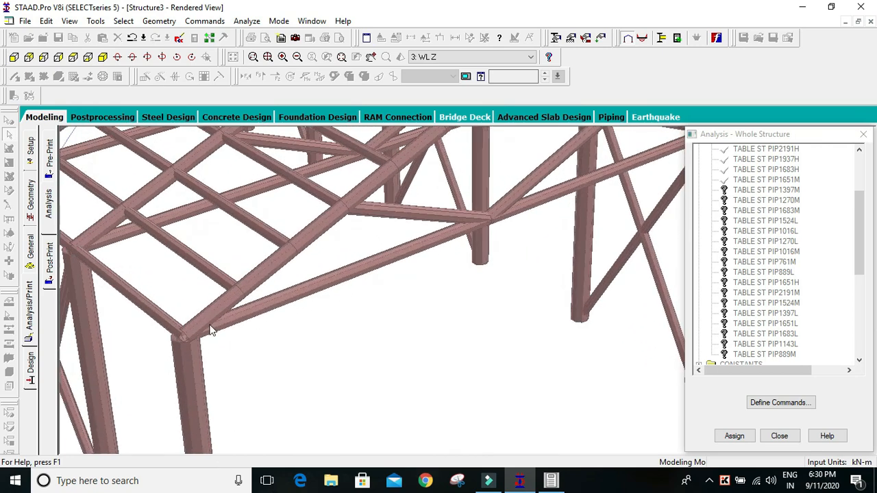
{"action": "scroll", "coordinate": [180, 351], "scroll_direction": "up", "scroll_amount": 2}
{"action": "middle_click_drag", "start_coordinate": [179, 349], "coordinate": [210, 361]}
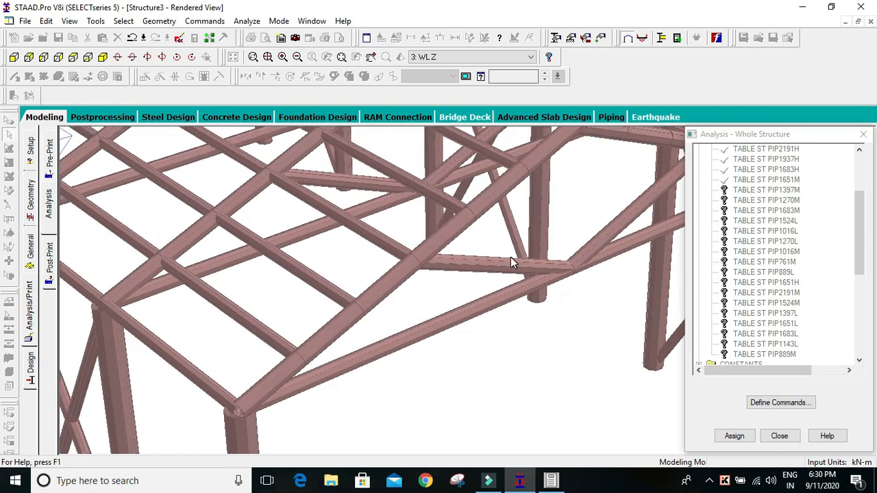
{"action": "scroll", "coordinate": [495, 253], "scroll_direction": "down", "scroll_amount": 1}
{"action": "middle_click_drag", "start_coordinate": [486, 272], "coordinate": [613, 214]}
{"action": "middle_click_drag", "start_coordinate": [516, 240], "coordinate": [474, 267]}
{"action": "scroll", "coordinate": [373, 322], "scroll_direction": "down", "scroll_amount": 1}
{"action": "scroll", "coordinate": [307, 330], "scroll_direction": "down", "scroll_amount": 1}
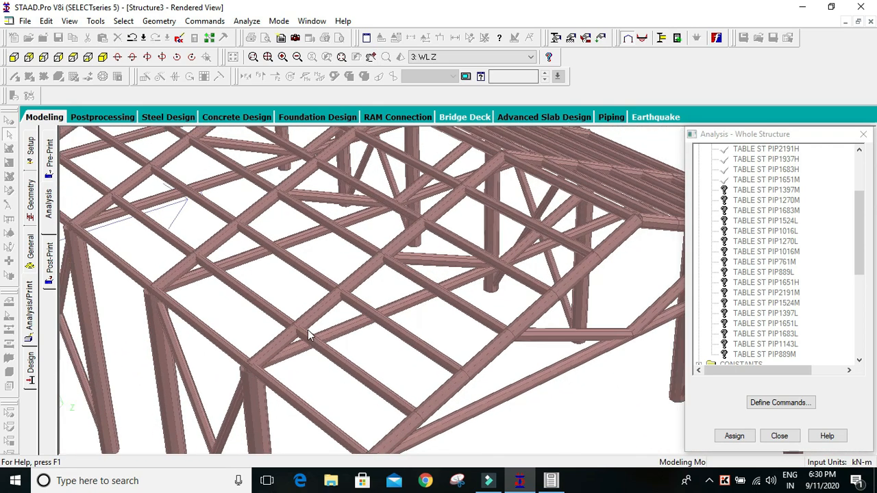
{"action": "middle_click_drag", "start_coordinate": [307, 330], "coordinate": [288, 136]}
{"action": "scroll", "coordinate": [263, 287], "scroll_direction": "down", "scroll_amount": 5}
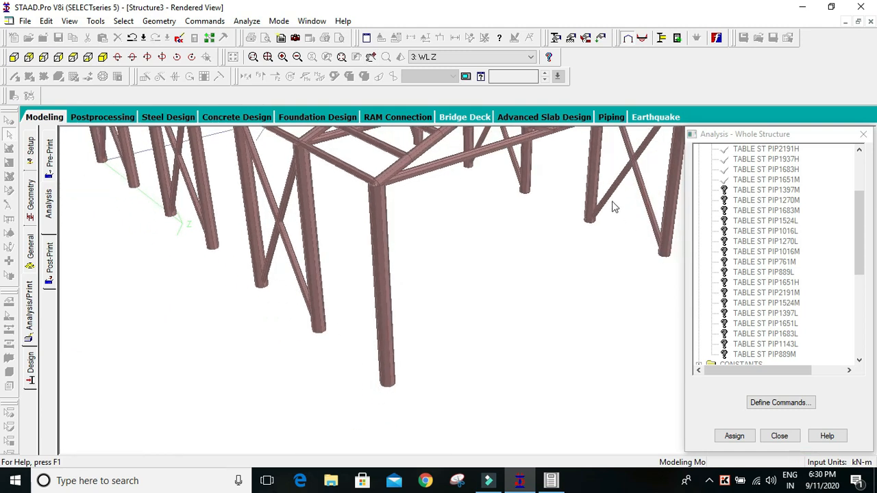
{"action": "left_click", "coordinate": [870, 22]}
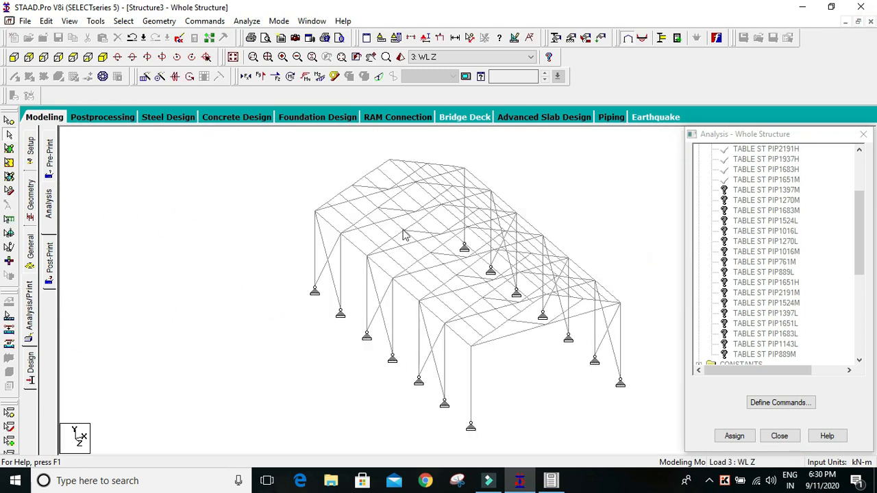
Switch to postprocessing, enlarge the structure view, and display beam stress, bending Y, shear Z and shear Y diagrams for WL Z
{"action": "left_click", "coordinate": [113, 119]}
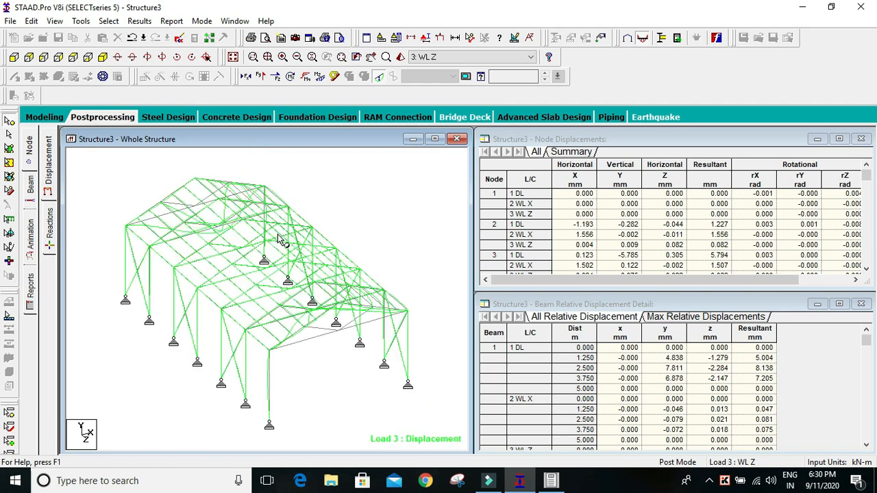
{"action": "left_click", "coordinate": [434, 139]}
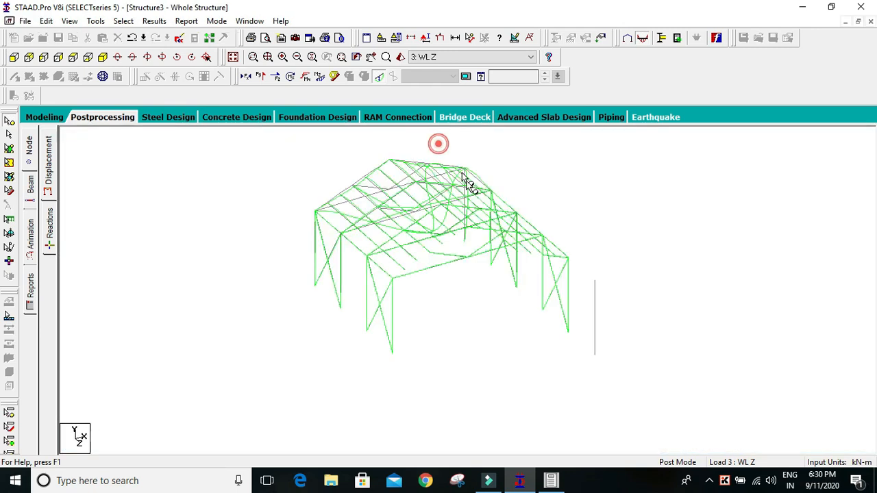
{"action": "left_click", "coordinate": [334, 77]}
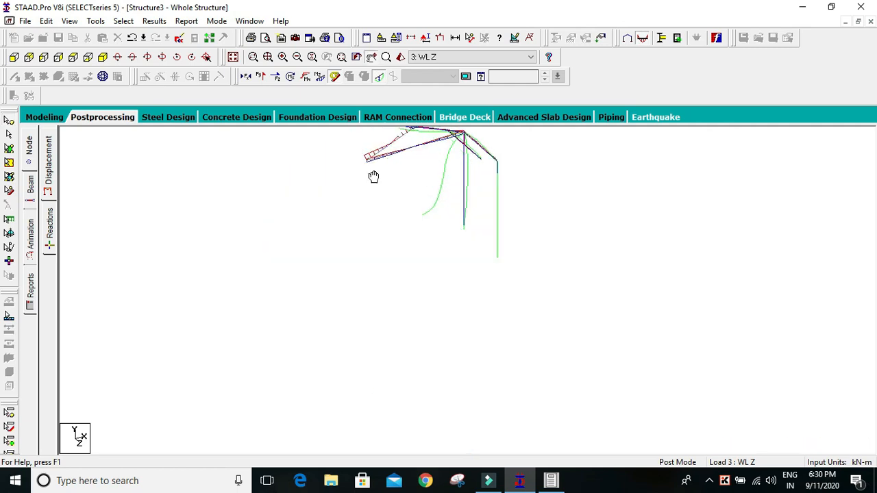
{"action": "left_click", "coordinate": [305, 77]}
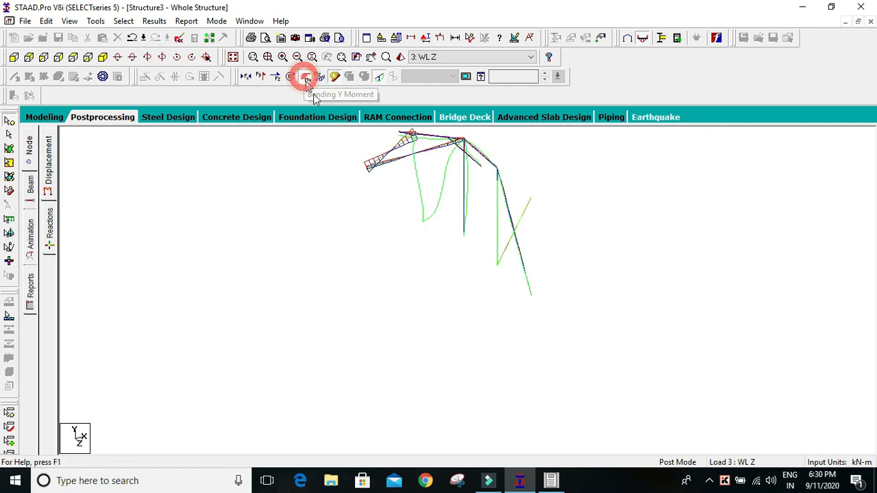
{"action": "left_click", "coordinate": [278, 76]}
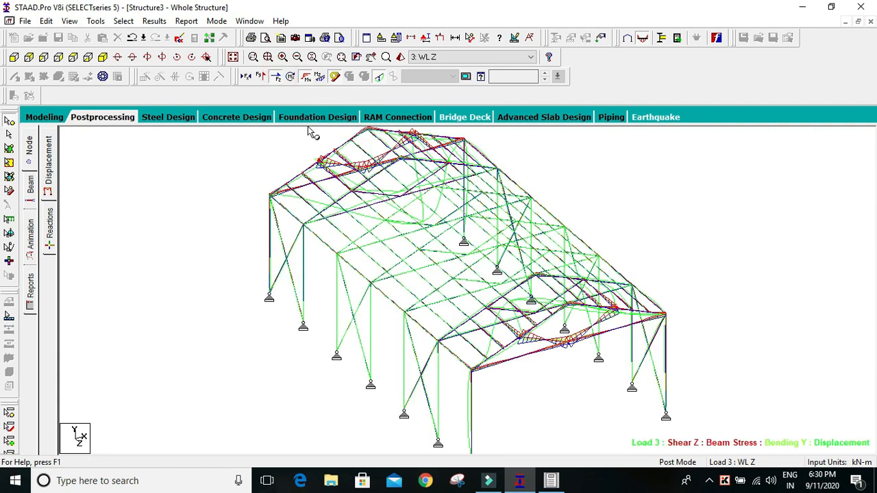
{"action": "left_click", "coordinate": [260, 76]}
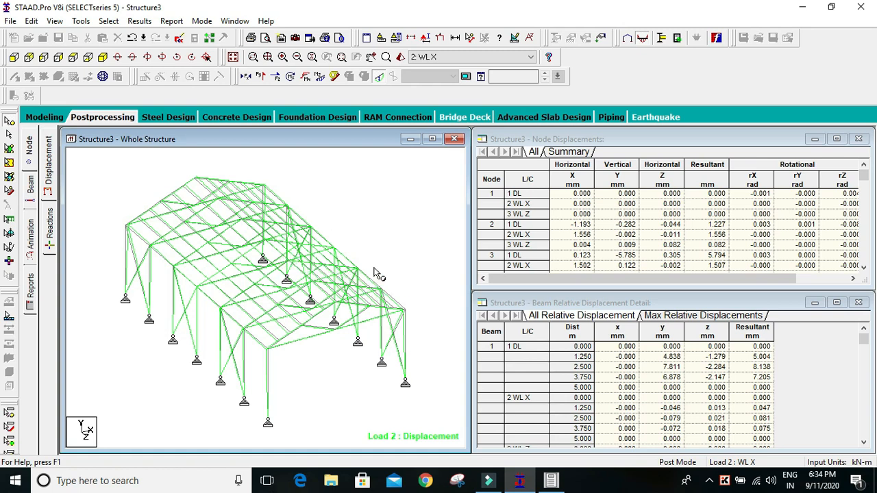
Animate the structure's deflection under load case 2: WL X, keeping 1 extra frame and 10 target FPS
{"action": "left_click", "coordinate": [32, 231]}
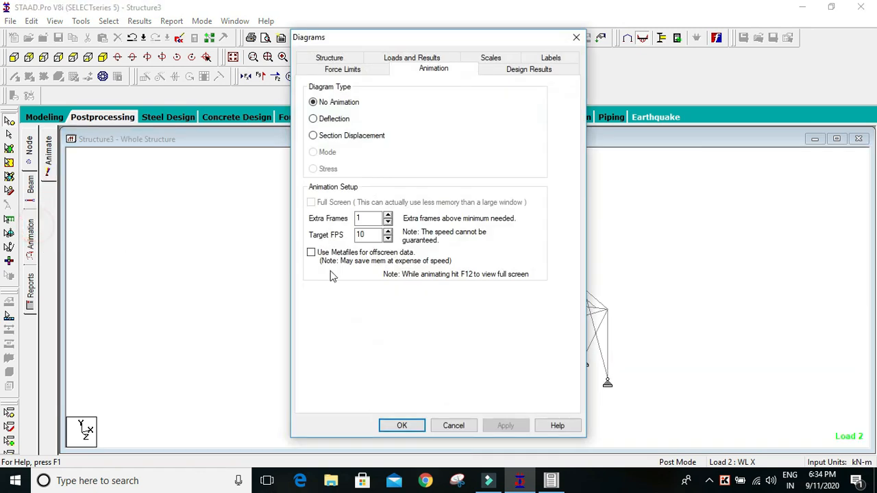
{"action": "left_click", "coordinate": [333, 120]}
{"action": "left_click_drag", "start_coordinate": [376, 41], "coordinate": [470, 24]}
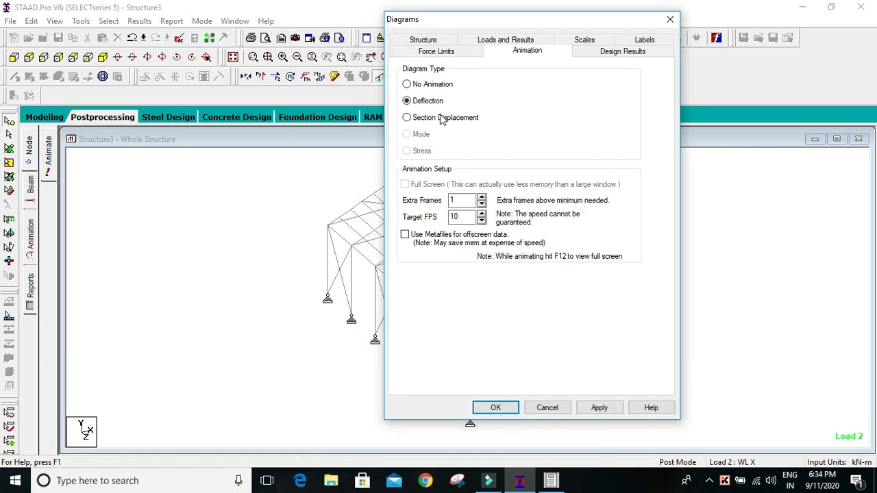
{"action": "left_click", "coordinate": [606, 406]}
{"action": "left_click", "coordinate": [494, 407]}
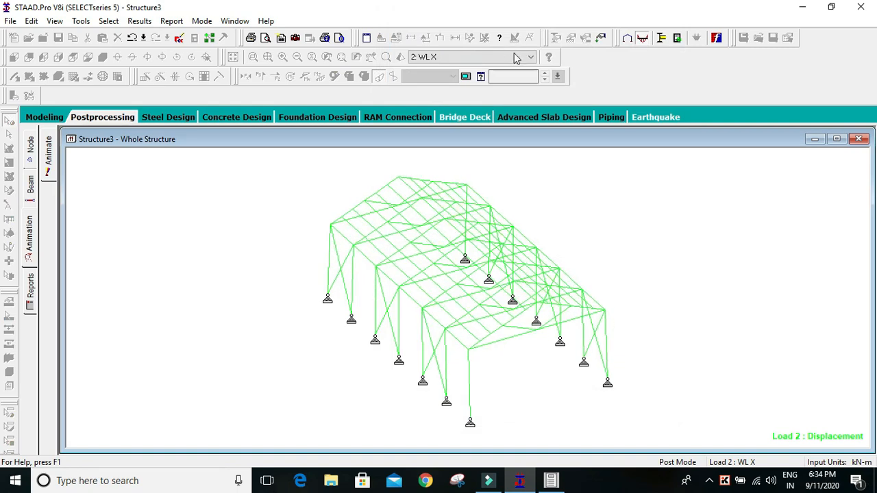
Compare the deflection animations for load cases 1: DL and 3: WL Z, returning to the DL case
{"action": "left_click", "coordinate": [470, 57]}
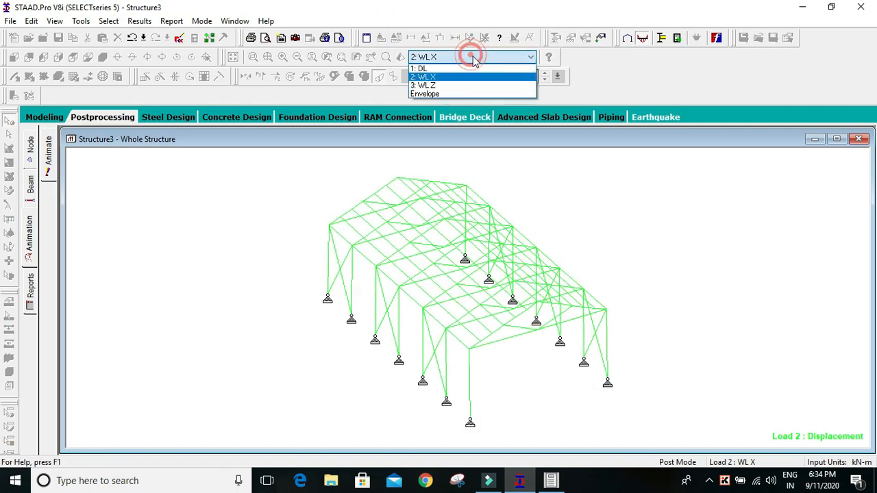
{"action": "left_click", "coordinate": [474, 68]}
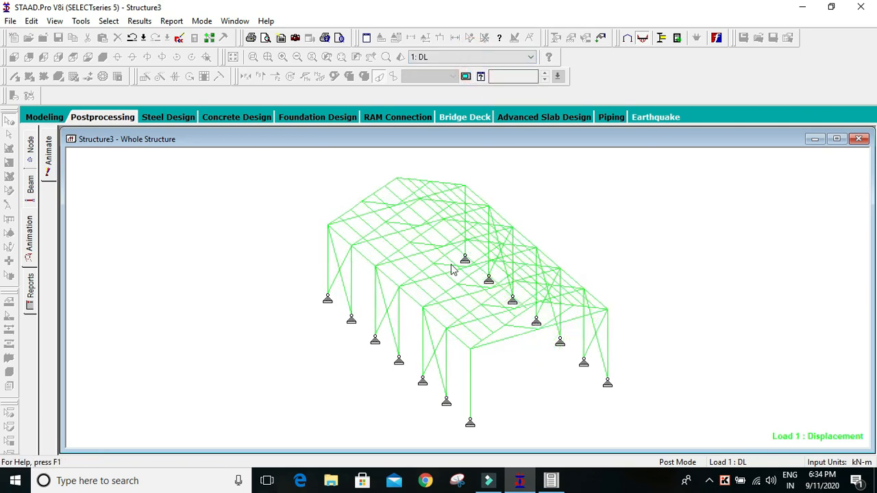
{"action": "left_click", "coordinate": [512, 58]}
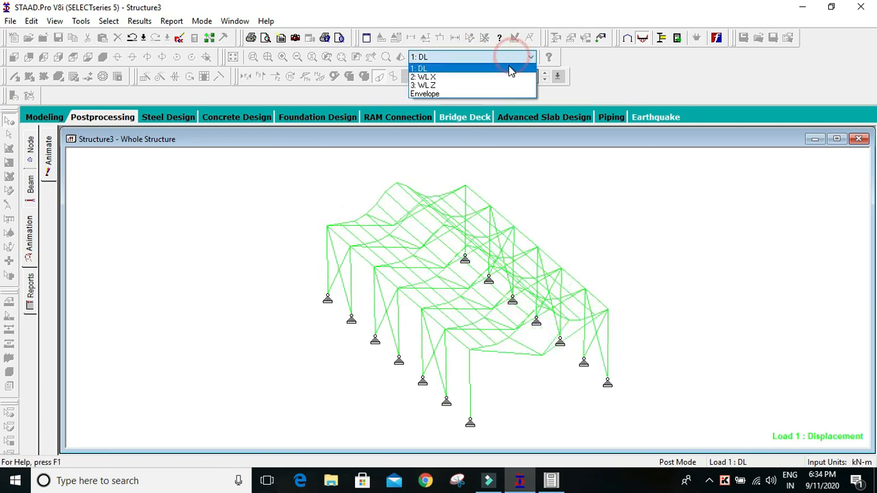
{"action": "left_click", "coordinate": [514, 85]}
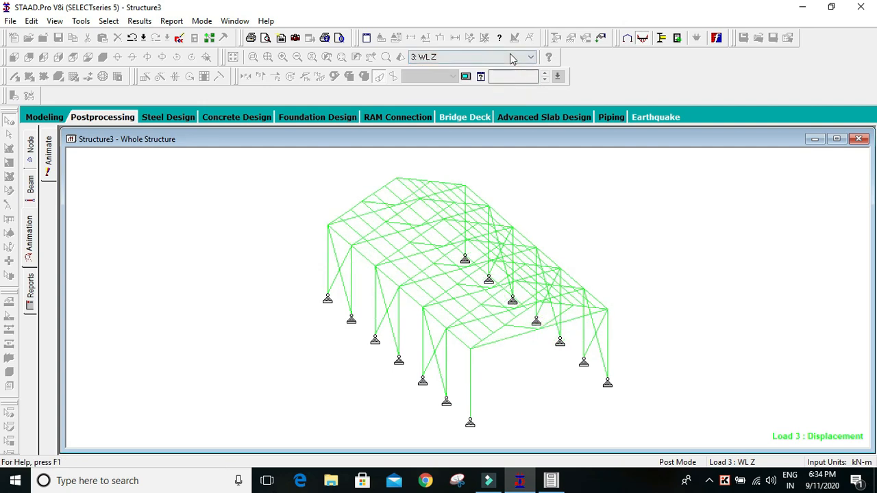
{"action": "left_click", "coordinate": [521, 58]}
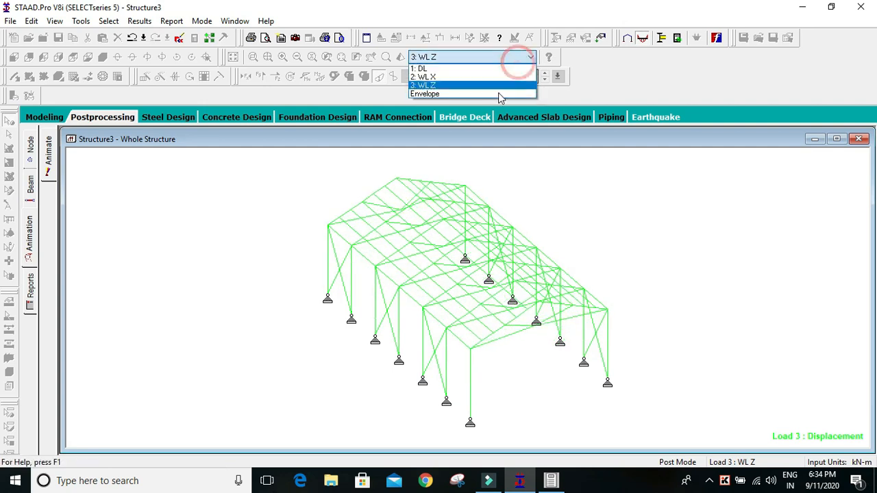
{"action": "left_click", "coordinate": [461, 69]}
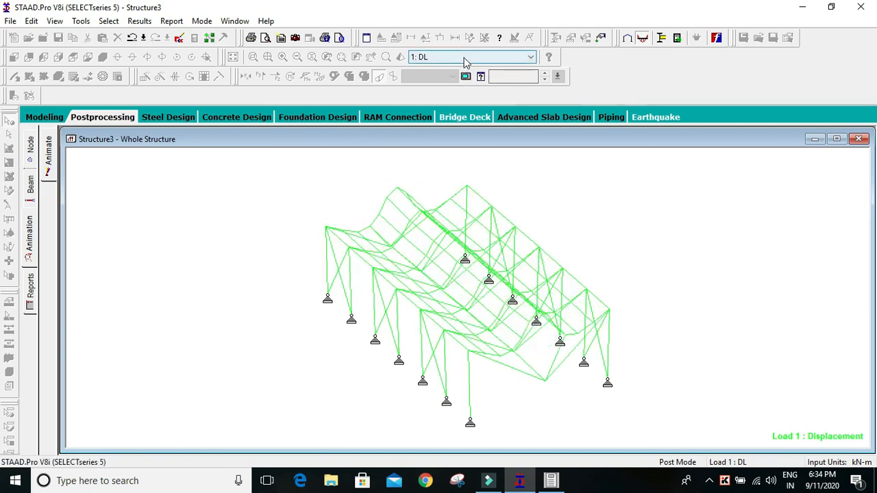
{"action": "left_click", "coordinate": [464, 59]}
{"action": "left_click", "coordinate": [111, 239]}
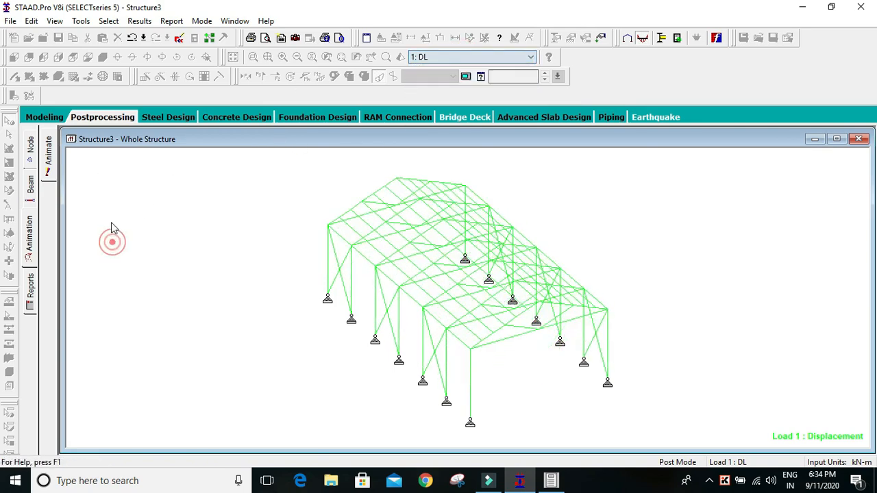
{"action": "left_click", "coordinate": [139, 21]}
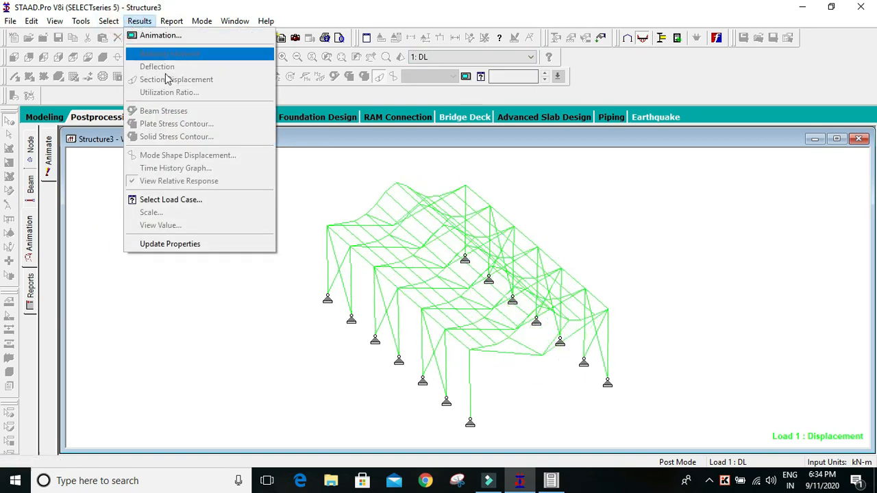
{"action": "left_click", "coordinate": [171, 21]}
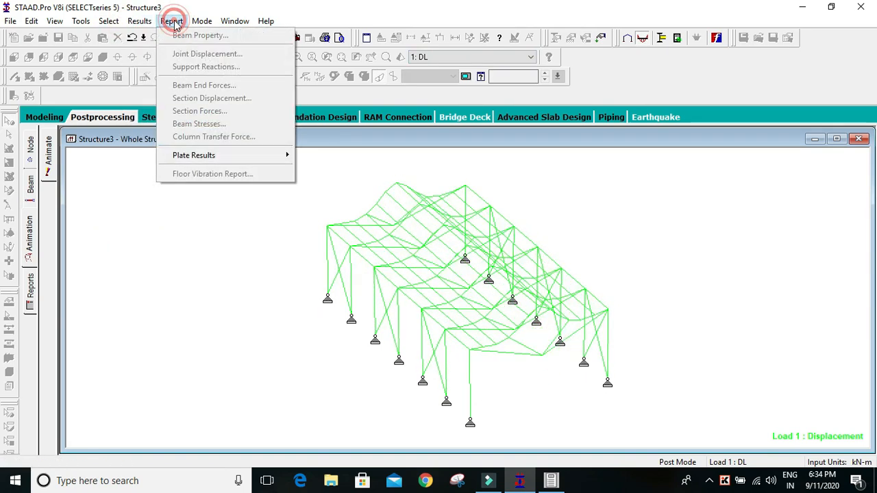
{"action": "left_click", "coordinate": [172, 269]}
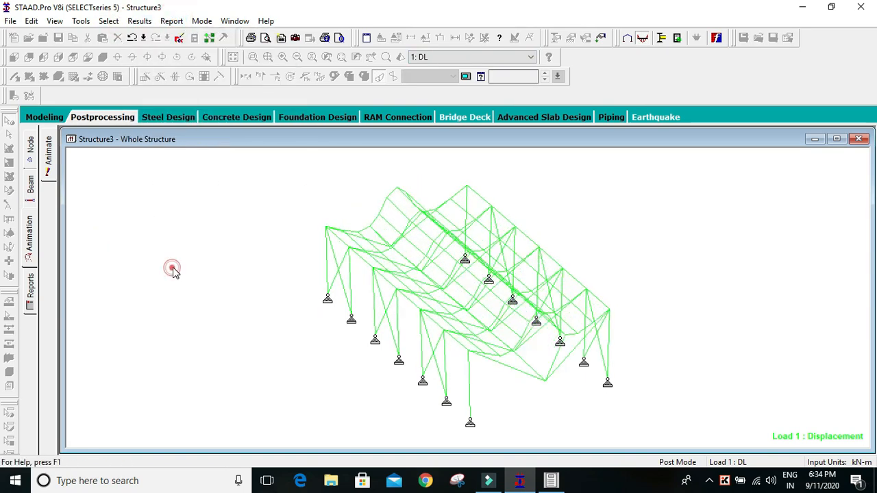
Stop the animation by choosing No Animation and return to the nodal displacement results in postprocessing
{"action": "left_click", "coordinate": [30, 230]}
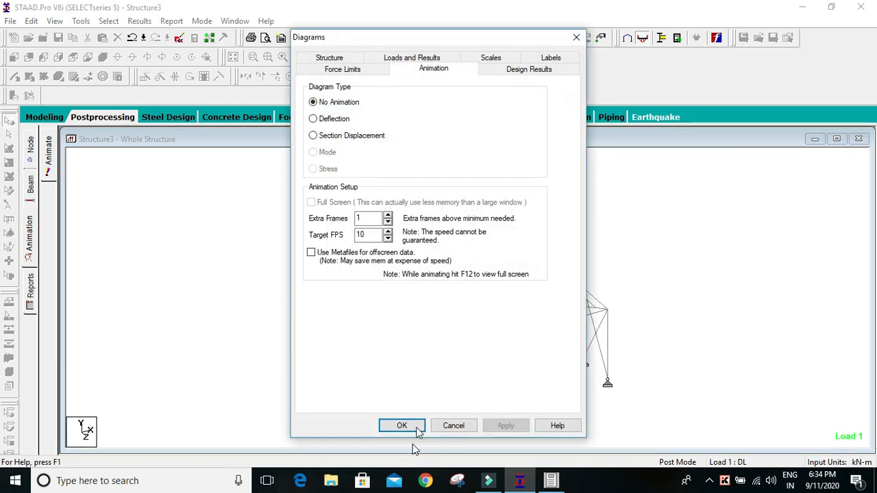
{"action": "left_click", "coordinate": [402, 425]}
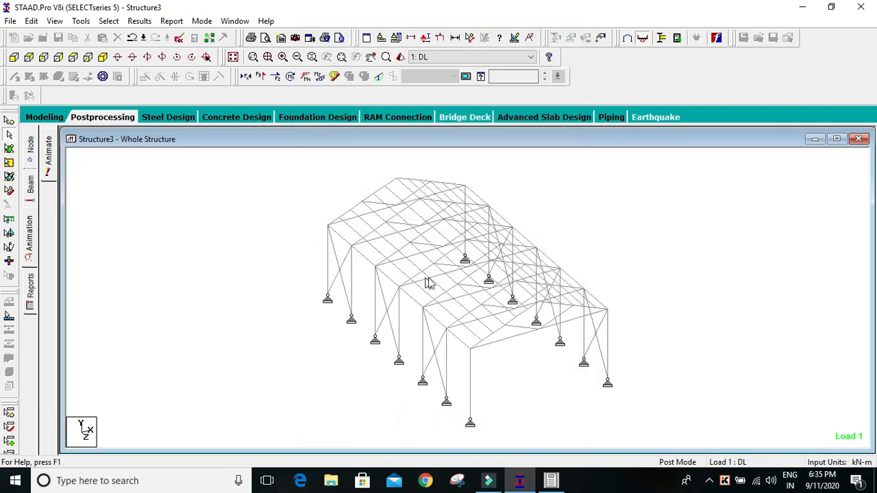
{"action": "left_click", "coordinate": [88, 121]}
Annotate the maximum bending values for all beams of the whole structure
{"action": "left_click", "coordinate": [139, 21]}
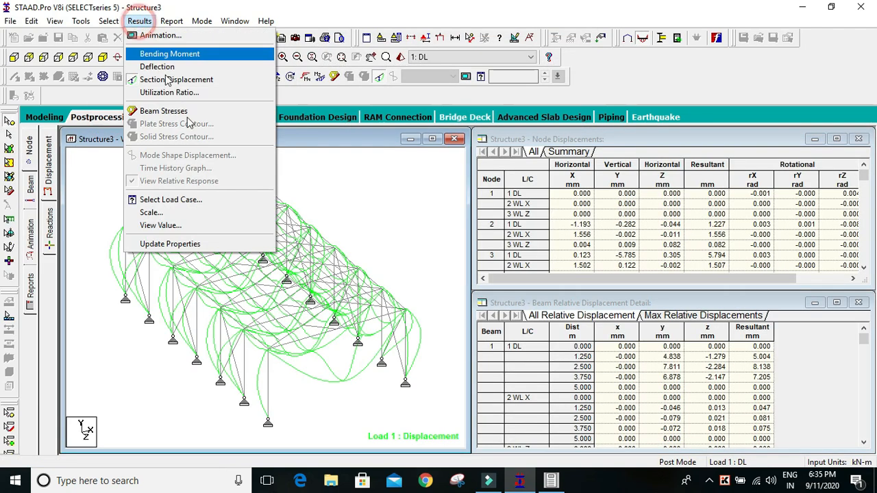
{"action": "mouse_move", "coordinate": [159, 24]}
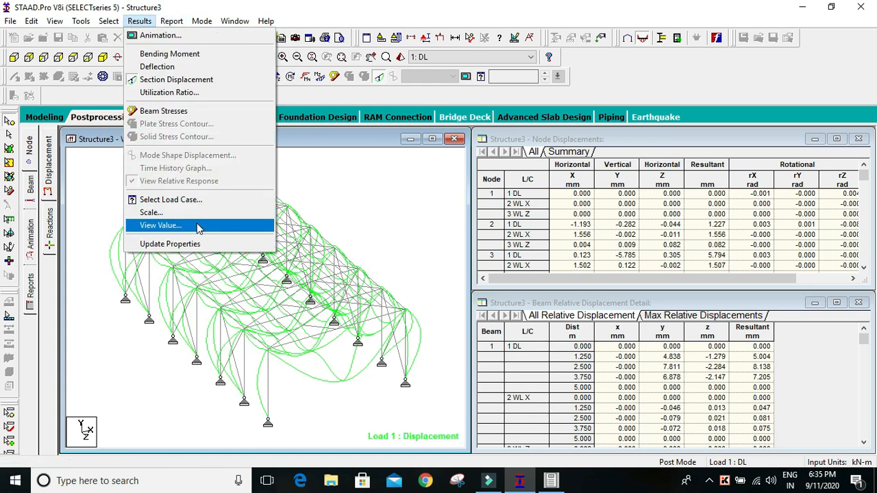
{"action": "left_click", "coordinate": [199, 228]}
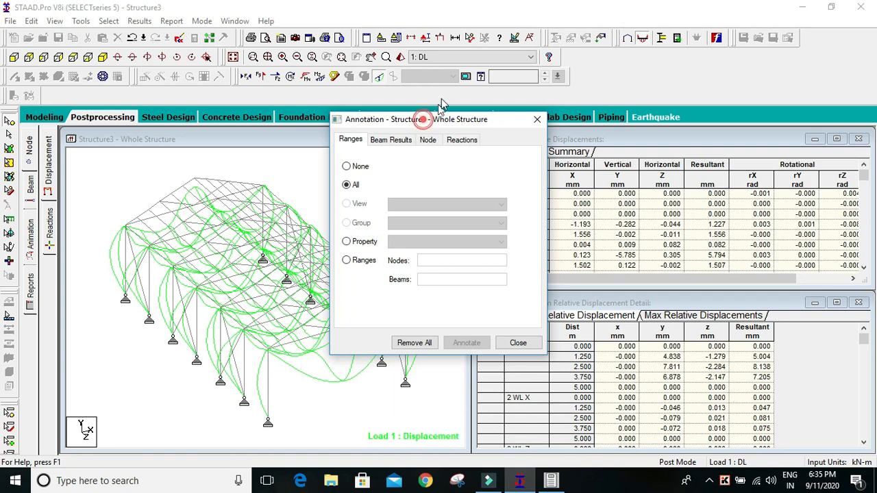
{"action": "left_click_drag", "start_coordinate": [422, 119], "coordinate": [444, 88]}
{"action": "left_click", "coordinate": [411, 109]}
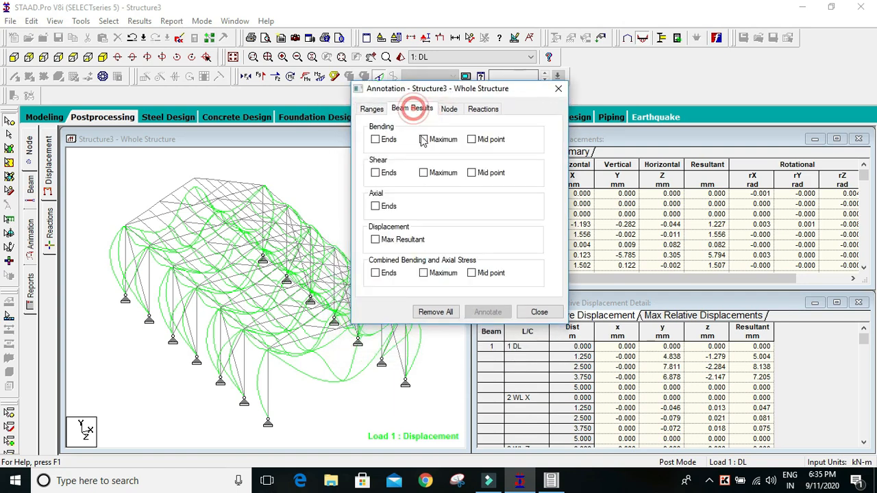
{"action": "left_click", "coordinate": [424, 140]}
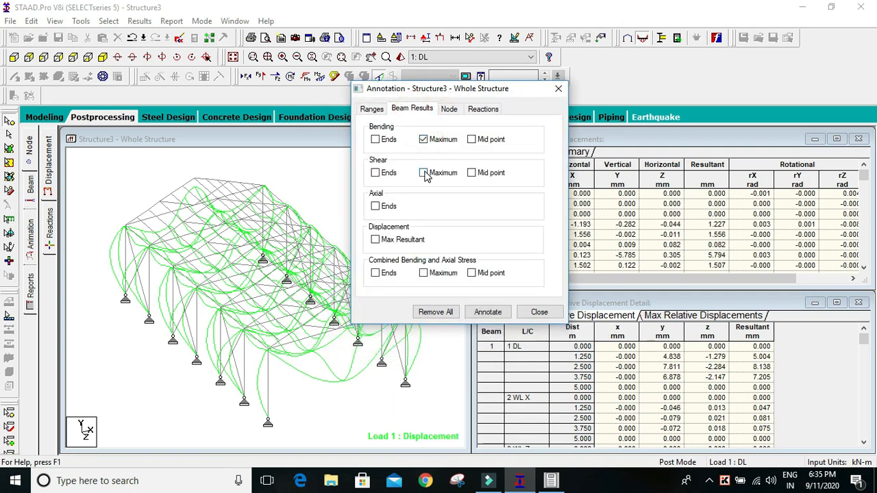
{"action": "left_click", "coordinate": [487, 311]}
{"action": "left_click", "coordinate": [545, 237]}
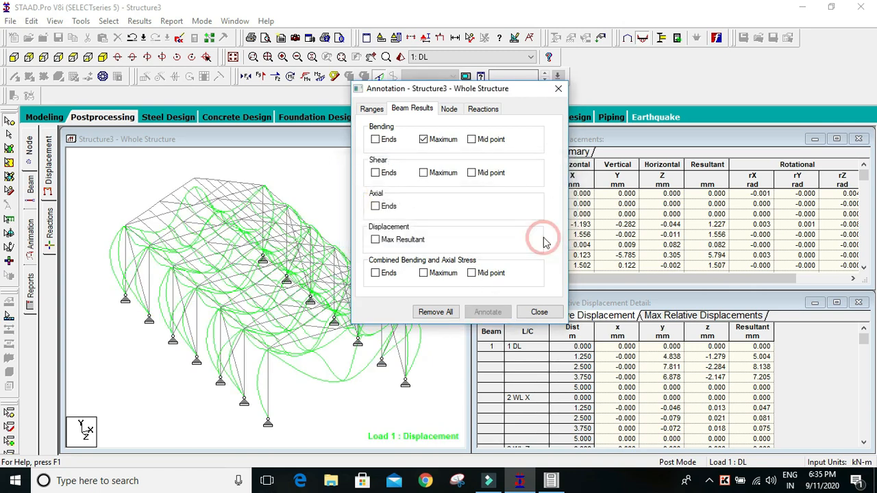
Add maximum shear to the beam result annotations, apply them, and close the annotation settings
{"action": "left_click", "coordinate": [423, 172]}
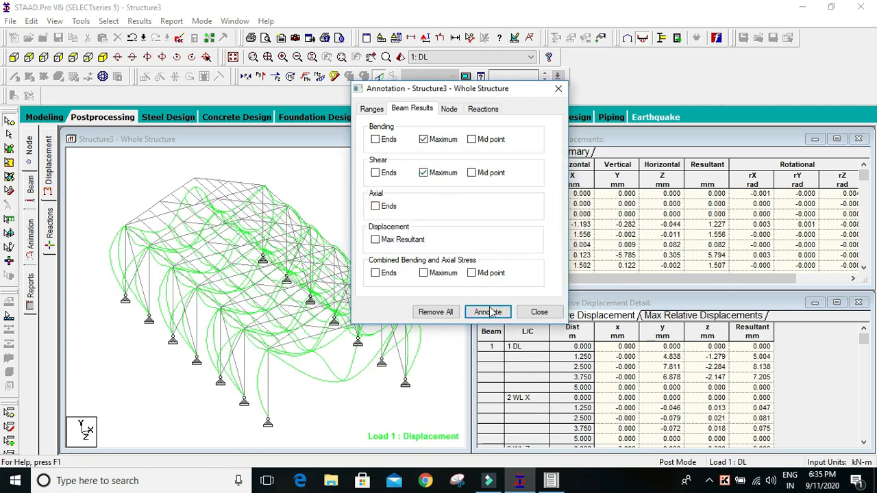
{"action": "left_click", "coordinate": [488, 312]}
{"action": "left_click", "coordinate": [543, 236]}
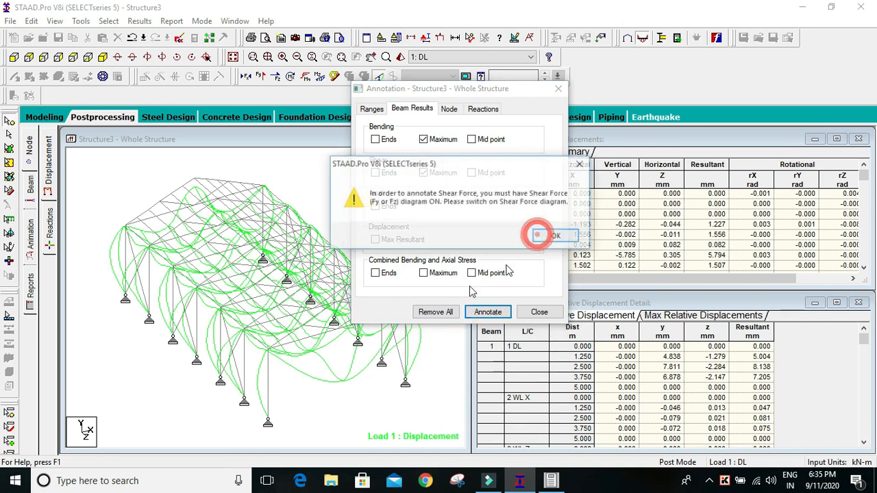
{"action": "left_click", "coordinate": [545, 234]}
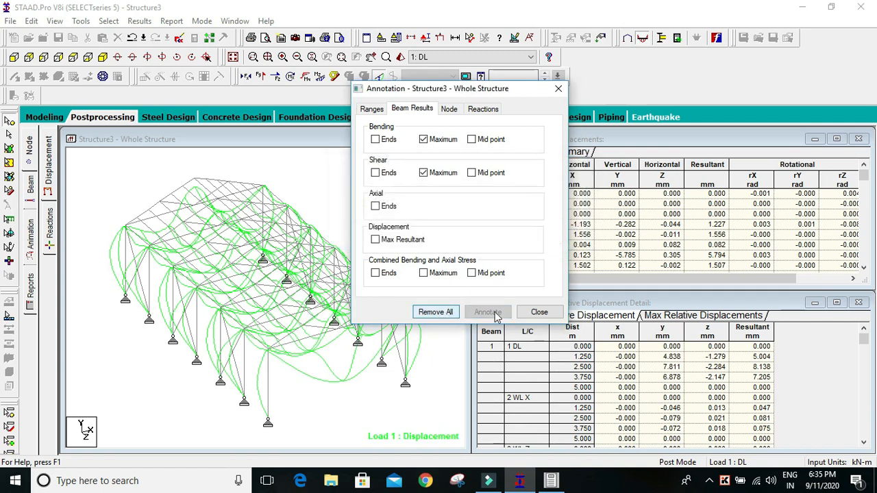
{"action": "left_click", "coordinate": [537, 311]}
Display the beam stress diagram for the DL load case and examine it across the roof and columns
{"action": "left_click", "coordinate": [353, 193]}
{"action": "scroll", "coordinate": [288, 216], "scroll_direction": "down", "scroll_amount": 1}
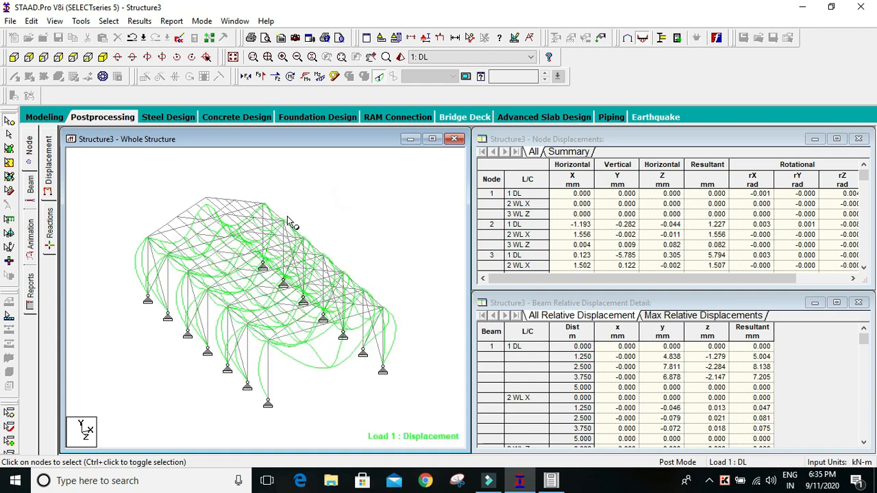
{"action": "scroll", "coordinate": [288, 215], "scroll_direction": "down", "scroll_amount": 4, "text": "ctrl"}
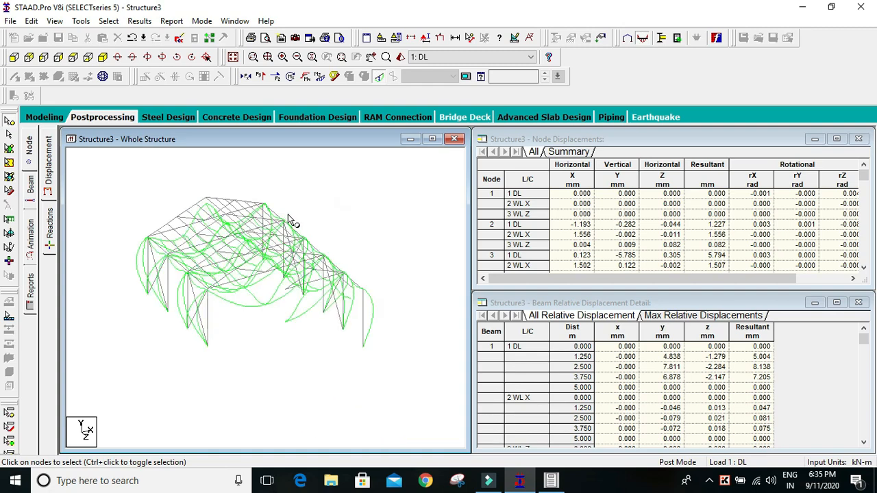
{"action": "left_click", "coordinate": [335, 78]}
{"action": "scroll", "coordinate": [198, 258], "scroll_direction": "up", "scroll_amount": 4}
{"action": "middle_click_drag", "start_coordinate": [192, 260], "coordinate": [231, 274]}
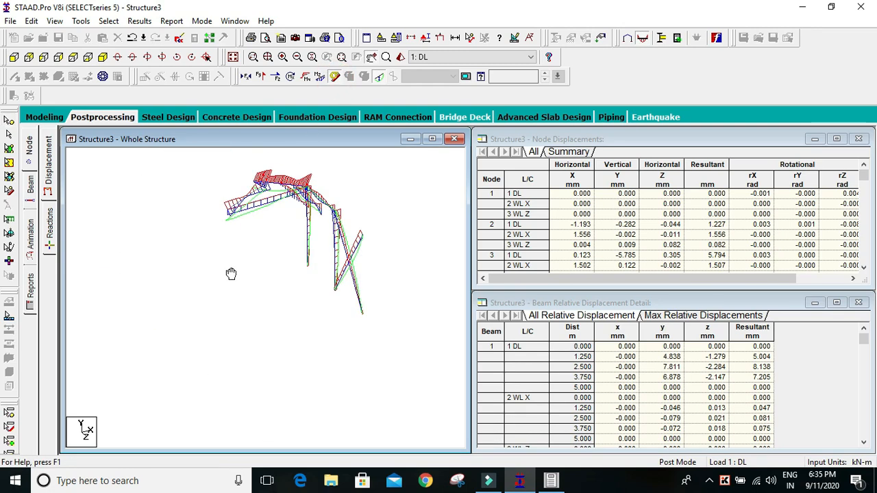
{"action": "scroll", "coordinate": [224, 215], "scroll_direction": "up", "scroll_amount": 2}
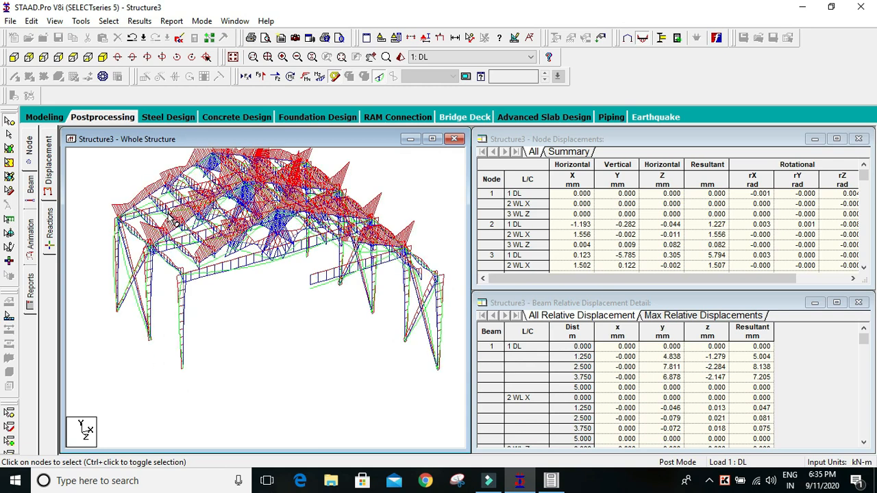
{"action": "scroll", "coordinate": [171, 218], "scroll_direction": "up", "scroll_amount": 1}
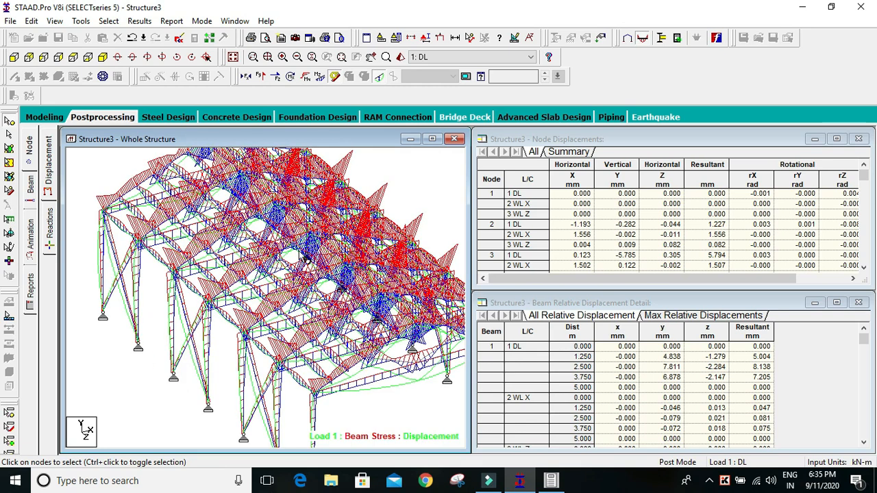
{"action": "scroll", "coordinate": [230, 310], "scroll_direction": "up", "scroll_amount": 1}
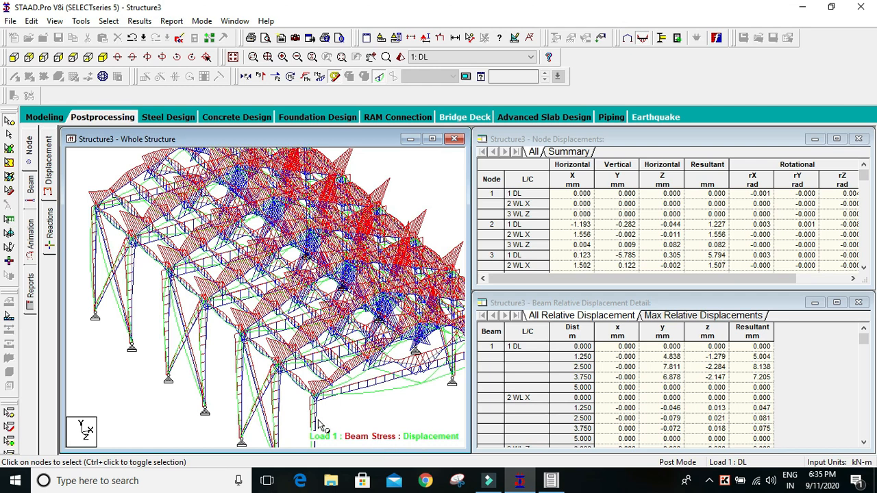
Display the bending Z diagram with its maximum moment annotations and maximize the structure view
{"action": "left_click", "coordinate": [320, 76]}
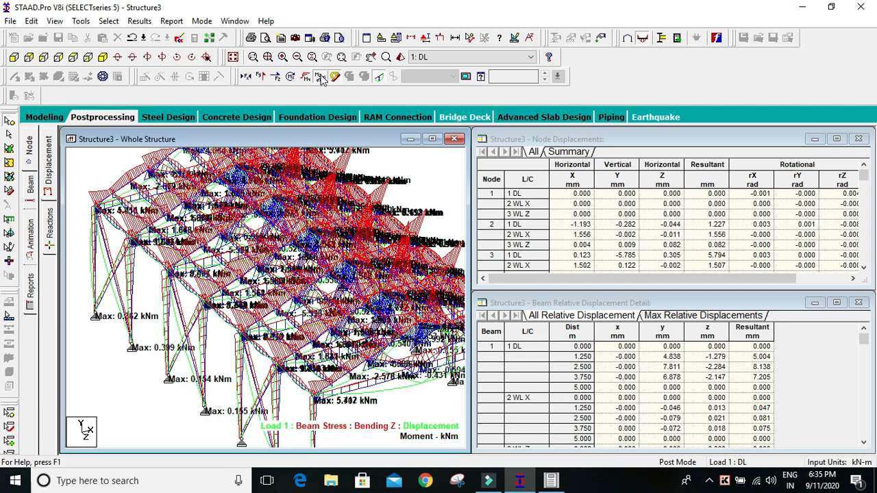
{"action": "scroll", "coordinate": [118, 243], "scroll_direction": "up", "scroll_amount": 3}
{"action": "middle_click_drag", "start_coordinate": [117, 245], "coordinate": [180, 258]}
{"action": "scroll", "coordinate": [136, 199], "scroll_direction": "up", "scroll_amount": 3}
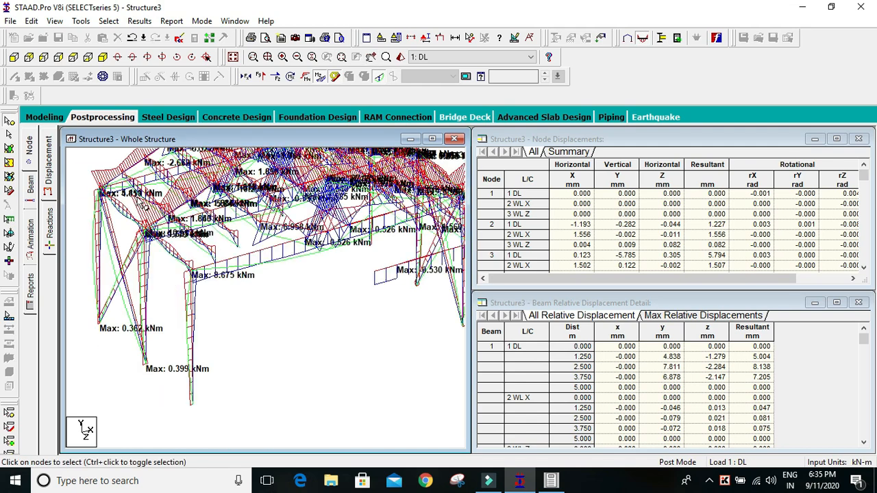
{"action": "left_click", "coordinate": [434, 139]}
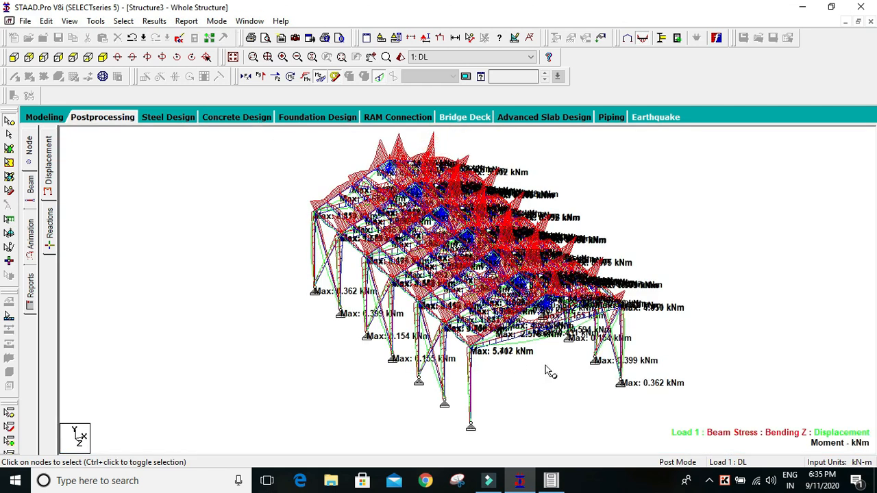
Switch to modeling and inspect the steel design results of front corner column beam 175
{"action": "left_click", "coordinate": [43, 118]}
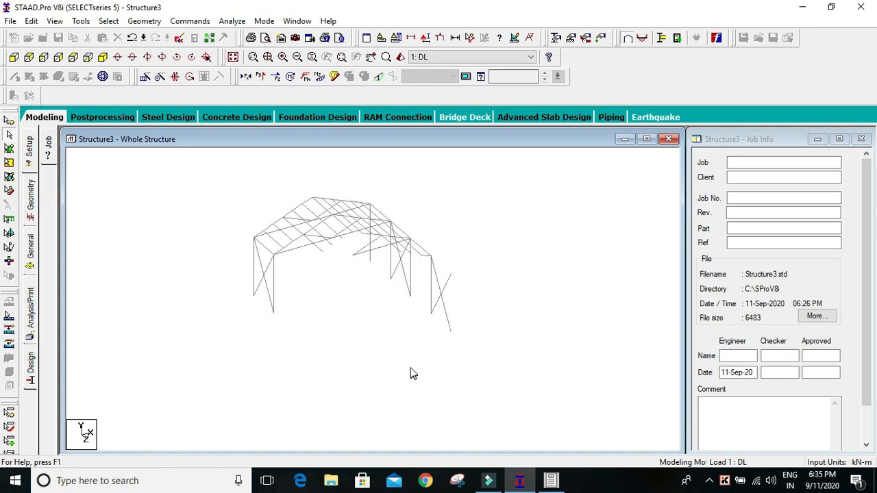
{"action": "left_click", "coordinate": [364, 342]}
{"action": "double_click", "coordinate": [364, 342]}
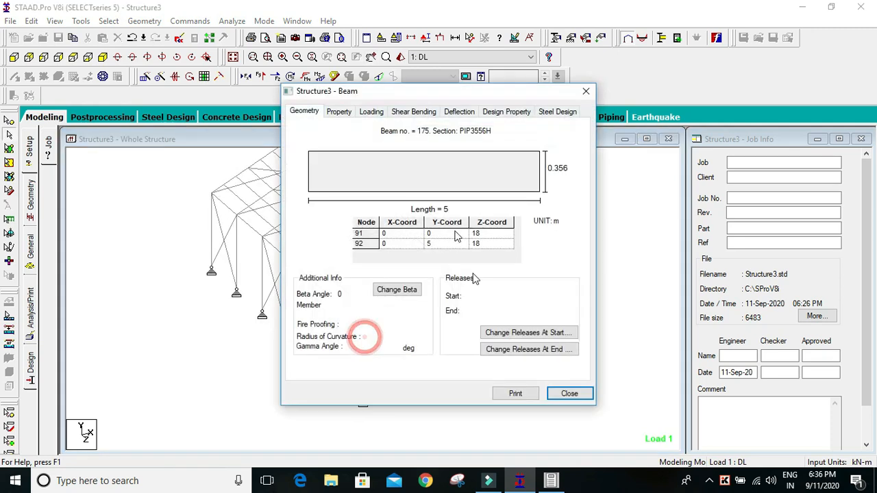
{"action": "left_click_drag", "start_coordinate": [393, 96], "coordinate": [539, 81]}
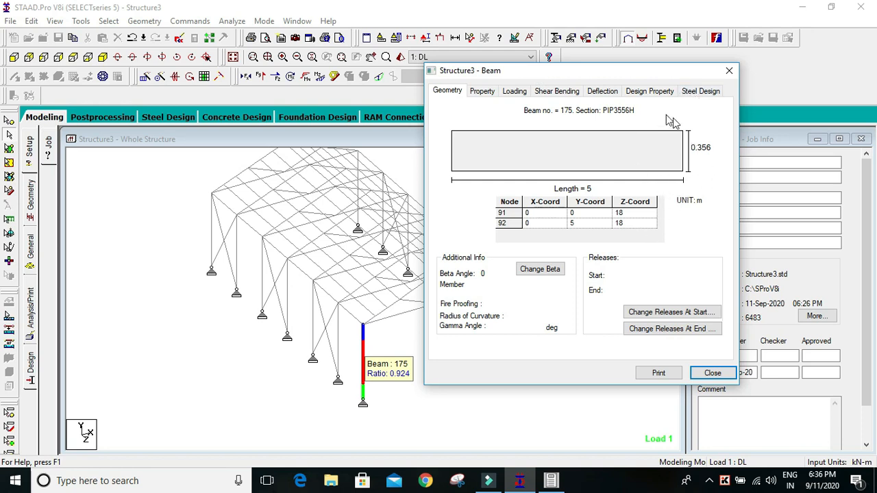
{"action": "left_click", "coordinate": [701, 92]}
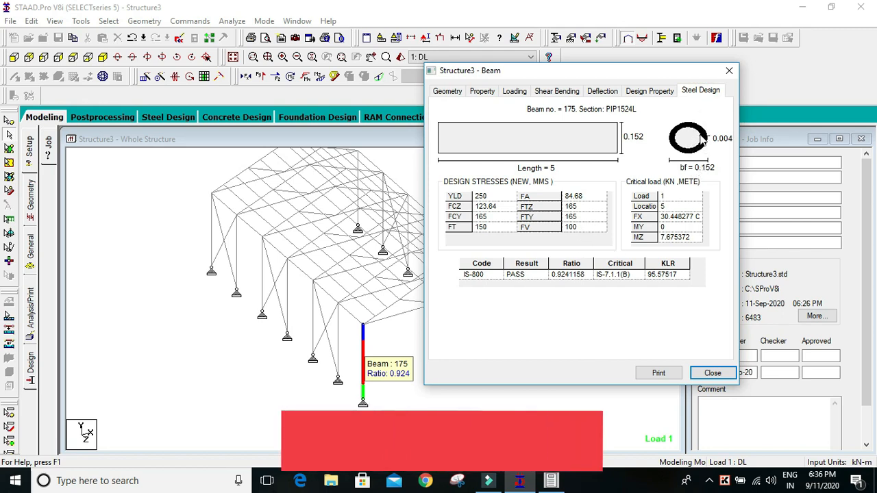
Examine the deflection and shear bending diagrams of beam 175, and close its properties
{"action": "left_click", "coordinate": [650, 92]}
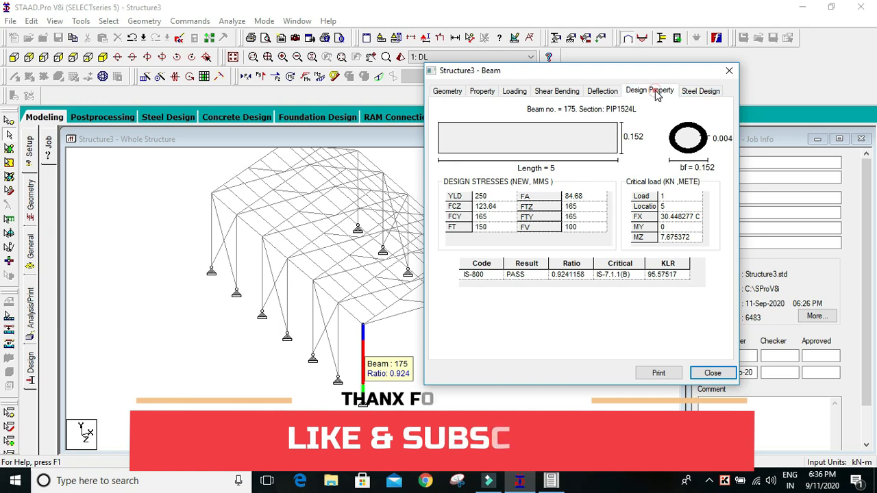
{"action": "left_click", "coordinate": [606, 95]}
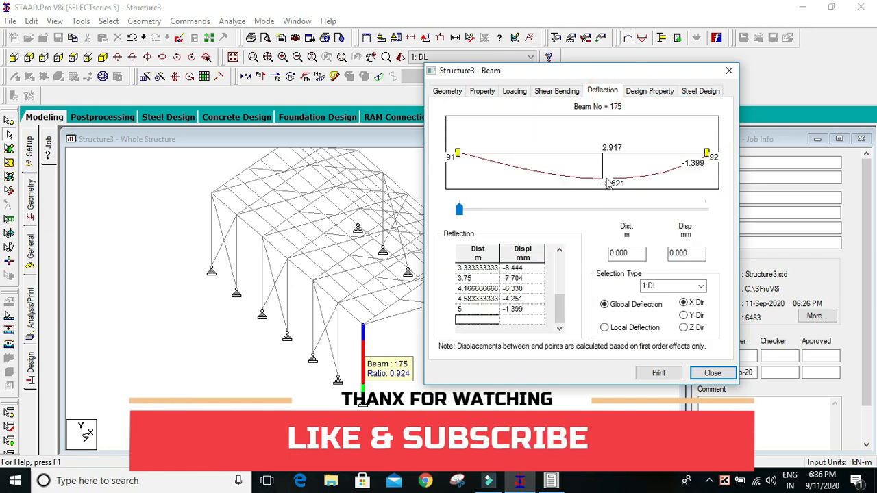
{"action": "left_click", "coordinate": [567, 89]}
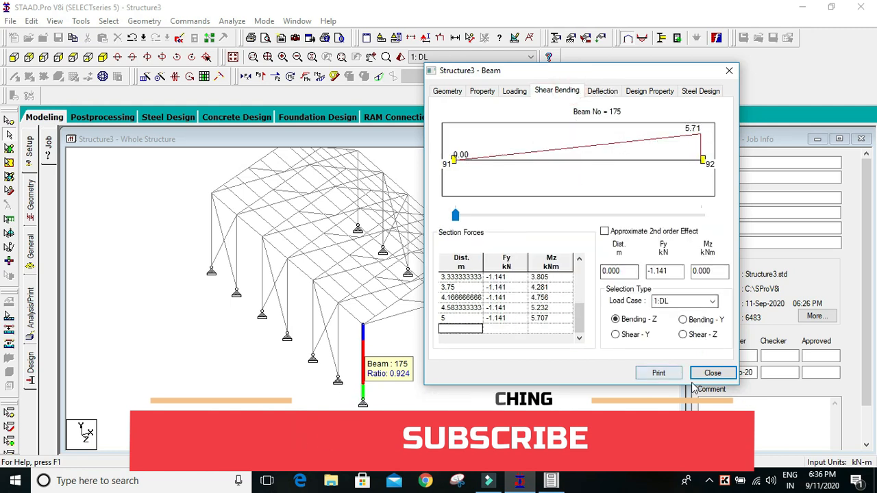
{"action": "left_click", "coordinate": [712, 373]}
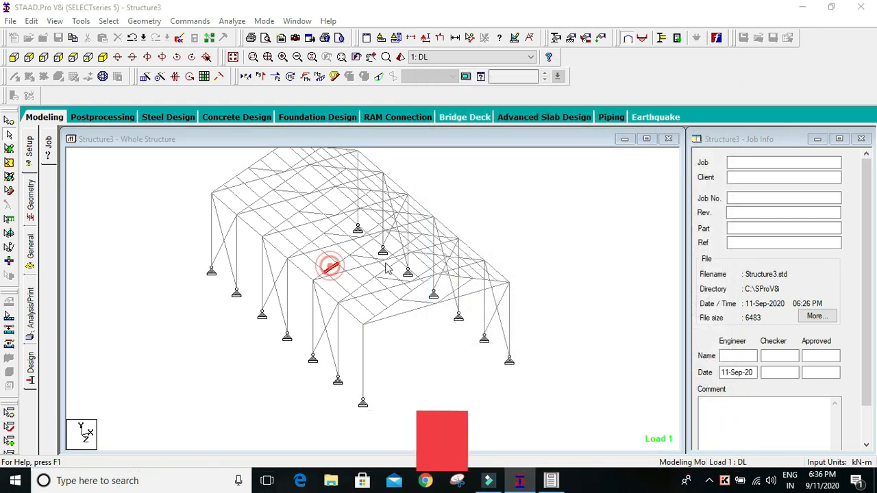
Examine the deflection and shear bending results of roof beam 121, and close its properties
{"action": "left_click", "coordinate": [500, 111]}
{"action": "left_click", "coordinate": [457, 111]}
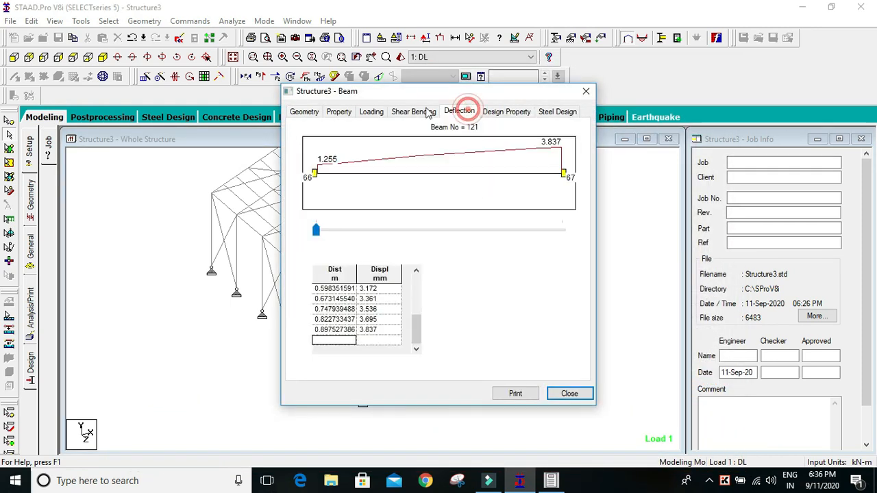
{"action": "left_click", "coordinate": [417, 111]}
{"action": "left_click", "coordinate": [567, 394]}
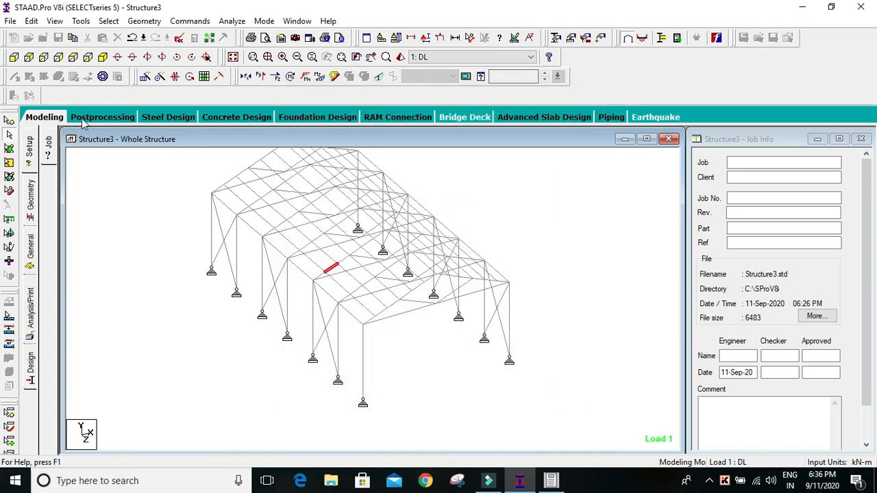
{"action": "scroll", "coordinate": [306, 225], "scroll_direction": "down", "scroll_amount": 3}
{"action": "middle_click_drag", "start_coordinate": [309, 222], "coordinate": [314, 239]}
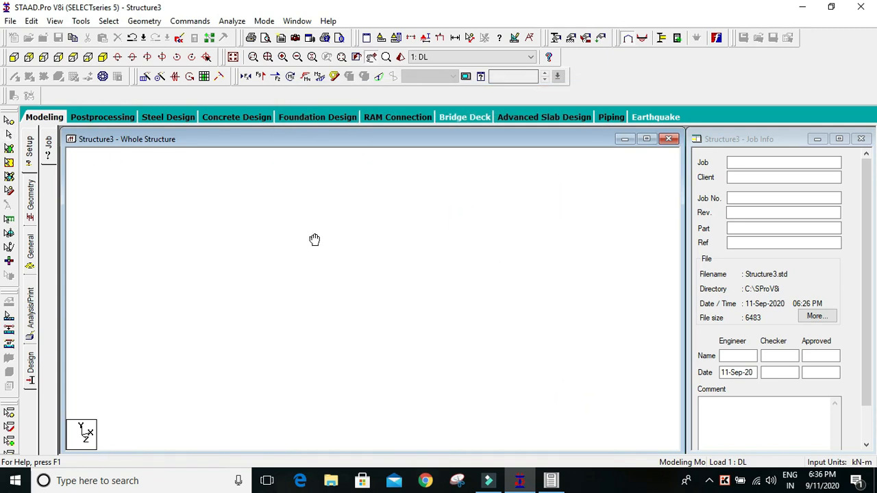
{"action": "left_click", "coordinate": [457, 222]}
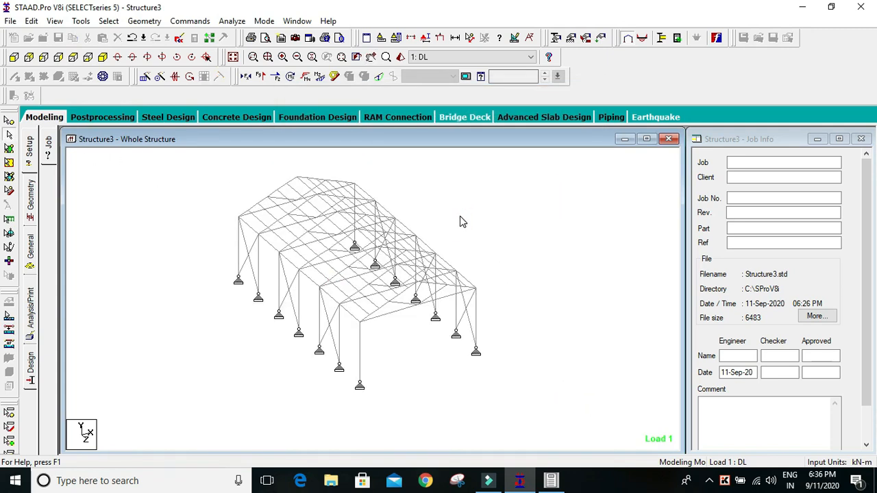